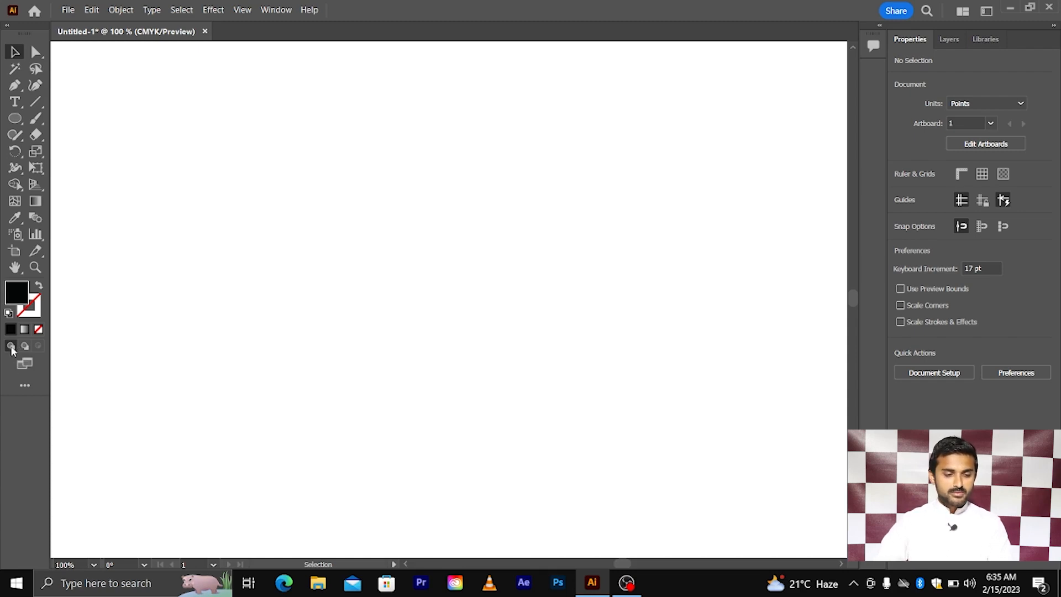
- Draw a black square about 176 pt wide with the Rectangle tool on the blank artboard
left_click(17, 120)
left_click(83, 118)
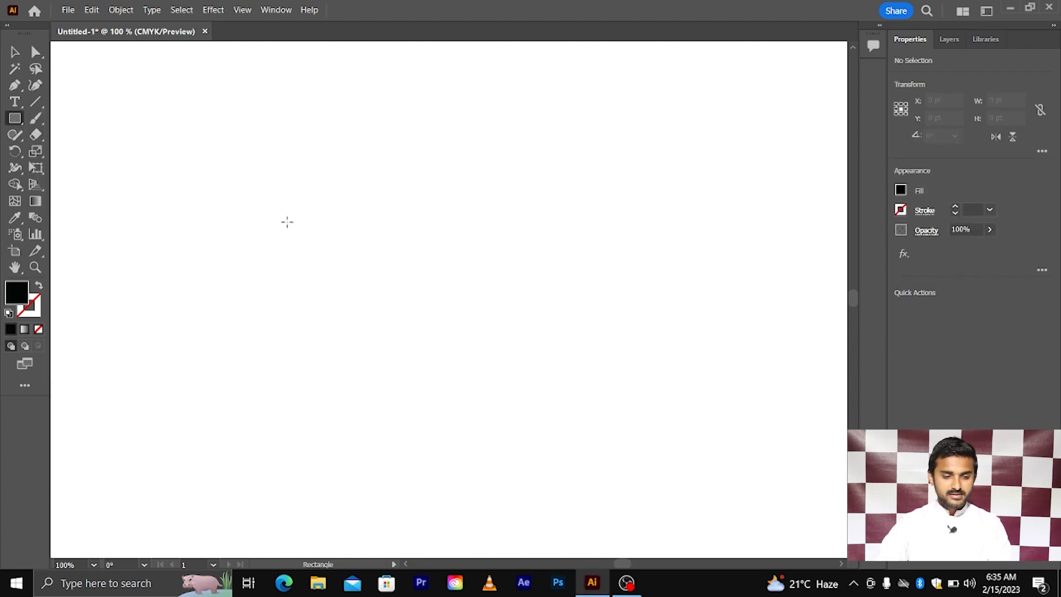
left_click_drag(314, 253, 410, 329)
key("v")
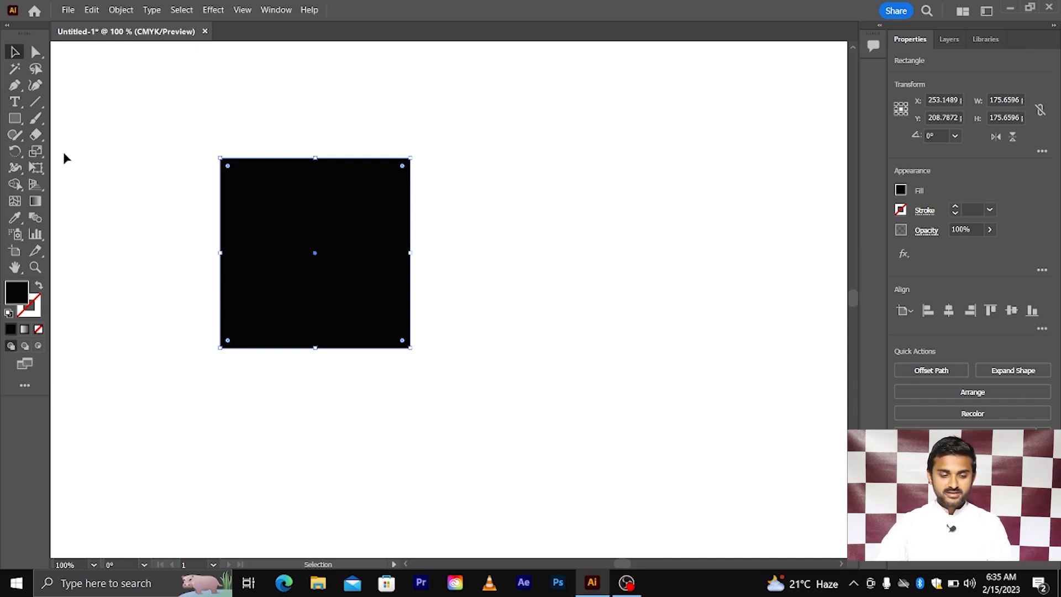
left_click(15, 118)
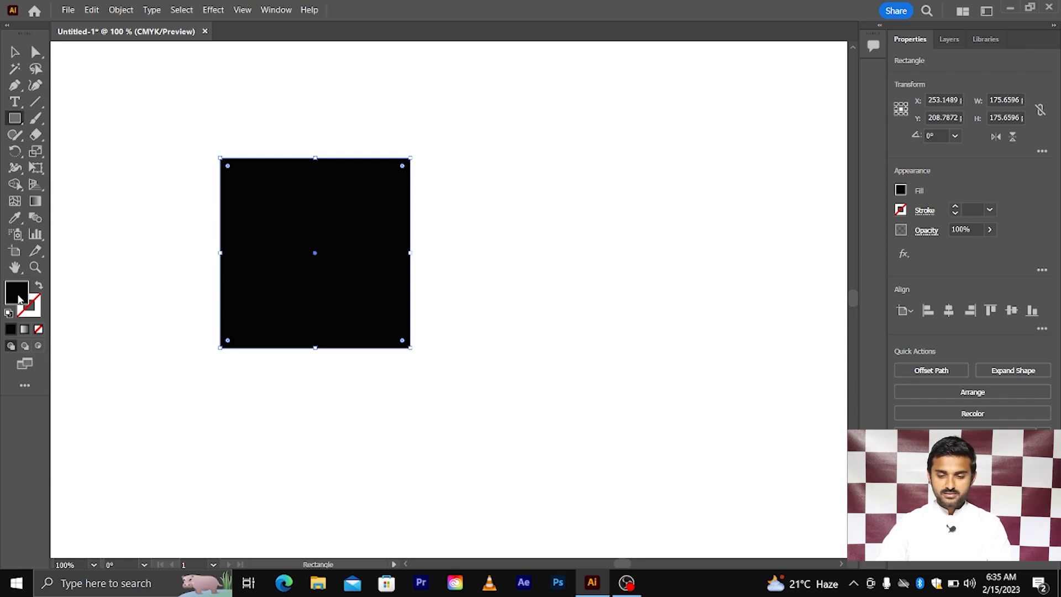
double_click(17, 292)
left_click(652, 273)
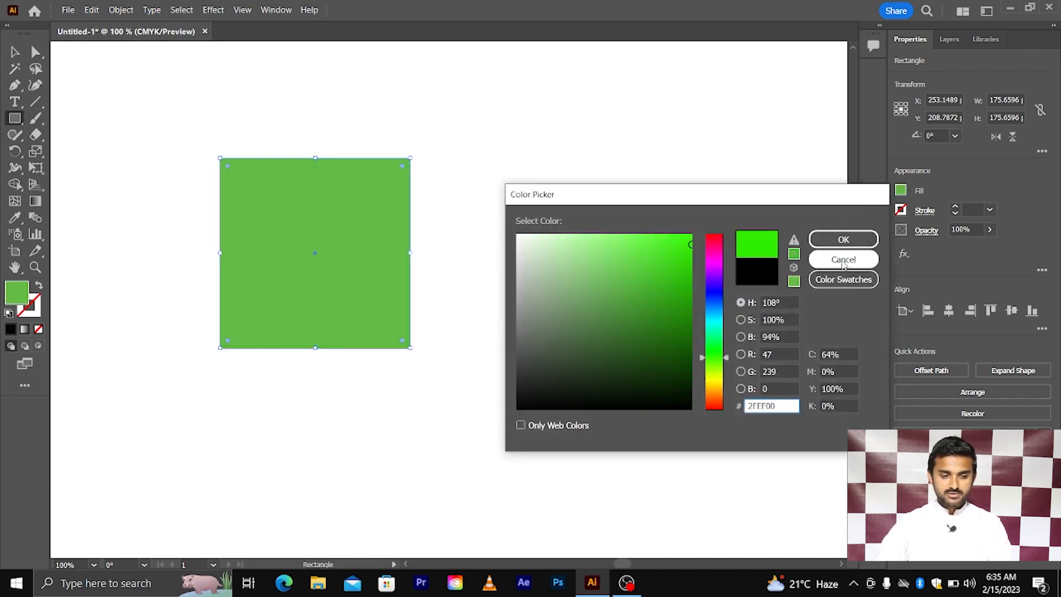
left_click(843, 259)
- Deselect the black square and set the fill colour for new shapes to bright green
left_click(15, 51)
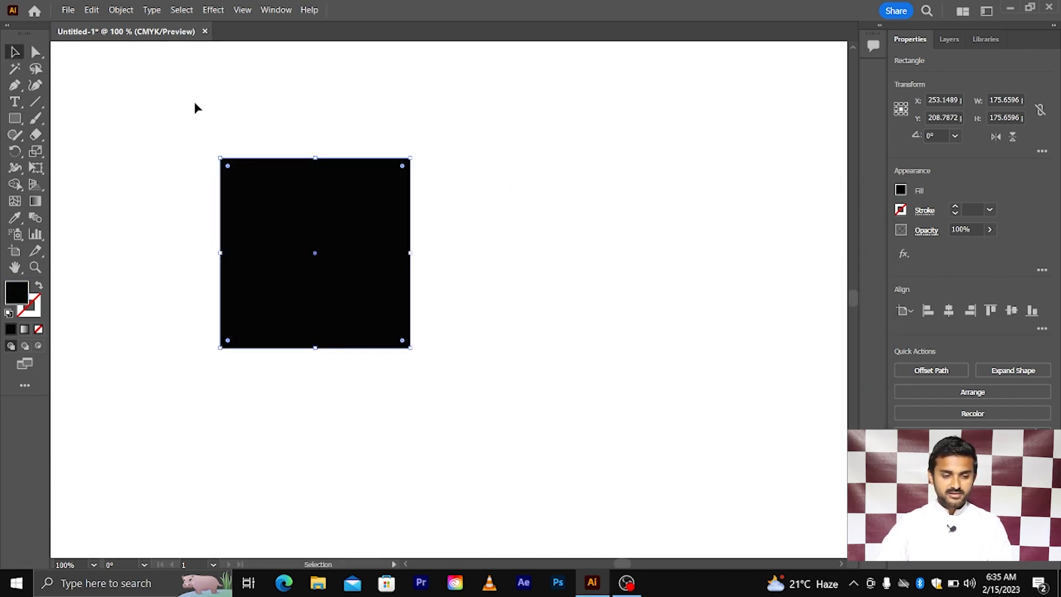
left_click(194, 105)
left_click(15, 118)
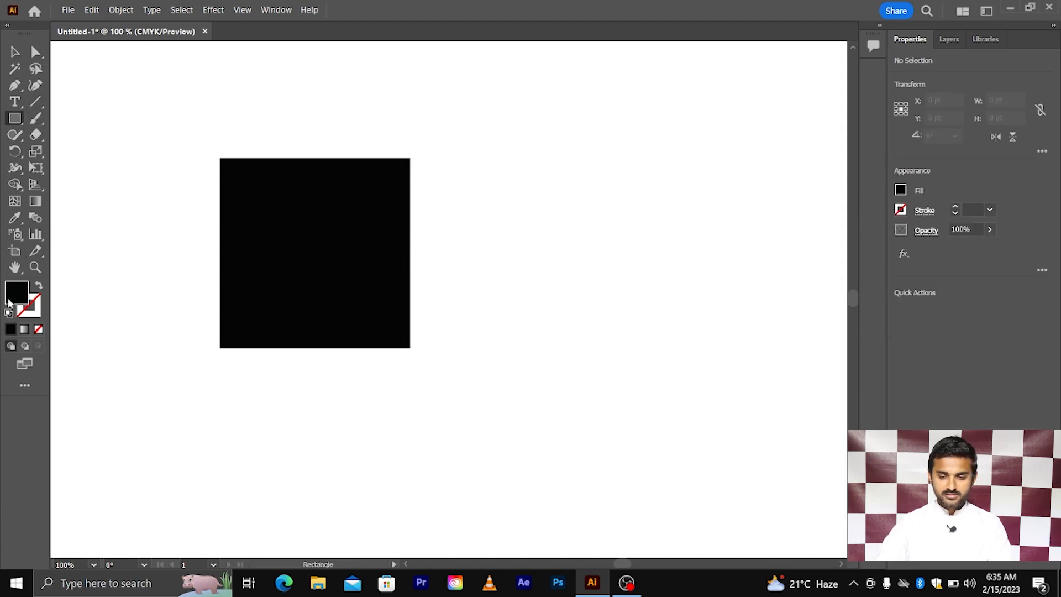
double_click(14, 298)
left_click(692, 243)
left_click(843, 239)
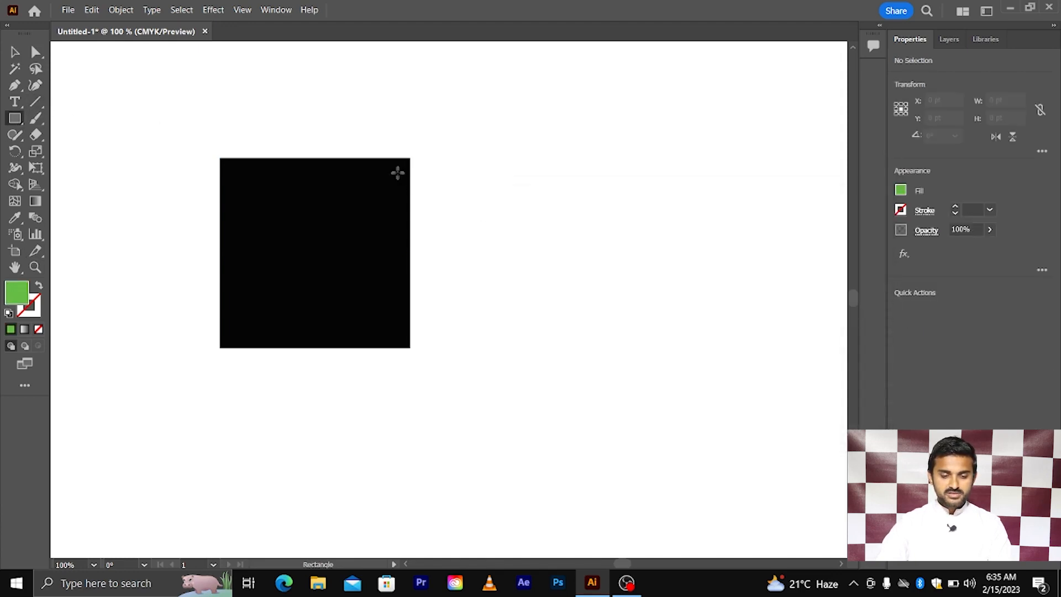
- Draw five green rectangles of varied sizes around and partly over the black square in Draw Normal mode
left_click_drag(348, 147, 506, 253)
left_click_drag(267, 310, 468, 437)
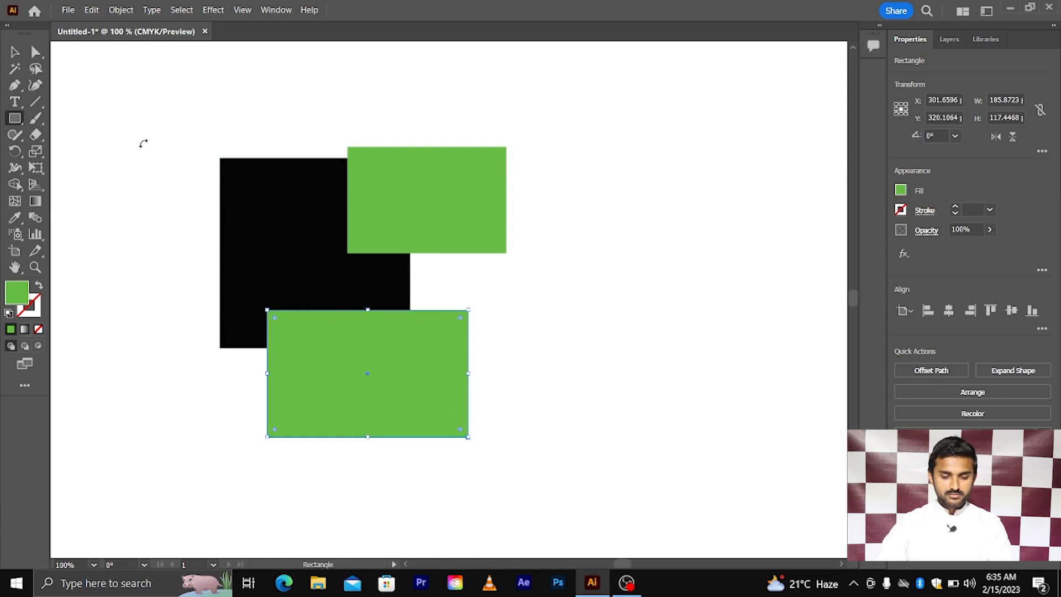
left_click_drag(143, 143, 287, 249)
left_click_drag(173, 294, 267, 405)
left_click_drag(374, 257, 577, 411)
- Draw five more green rectangles, two over the existing shapes and three elsewhere around the artboard
left_click_drag(326, 143, 559, 301)
left_click_drag(124, 143, 407, 350)
key("ctrl+minus")
key("ctrl+minus")
left_click_drag(446, 212, 635, 366)
left_click_drag(502, 415, 607, 513)
left_click_drag(290, 430, 391, 502)
- Undo the five most recently drawn green rectangles
key("ctrl+z")
key("ctrl+z")
key("ctrl+z")
key("ctrl+z")
key("ctrl+z")
key("ctrl+z")
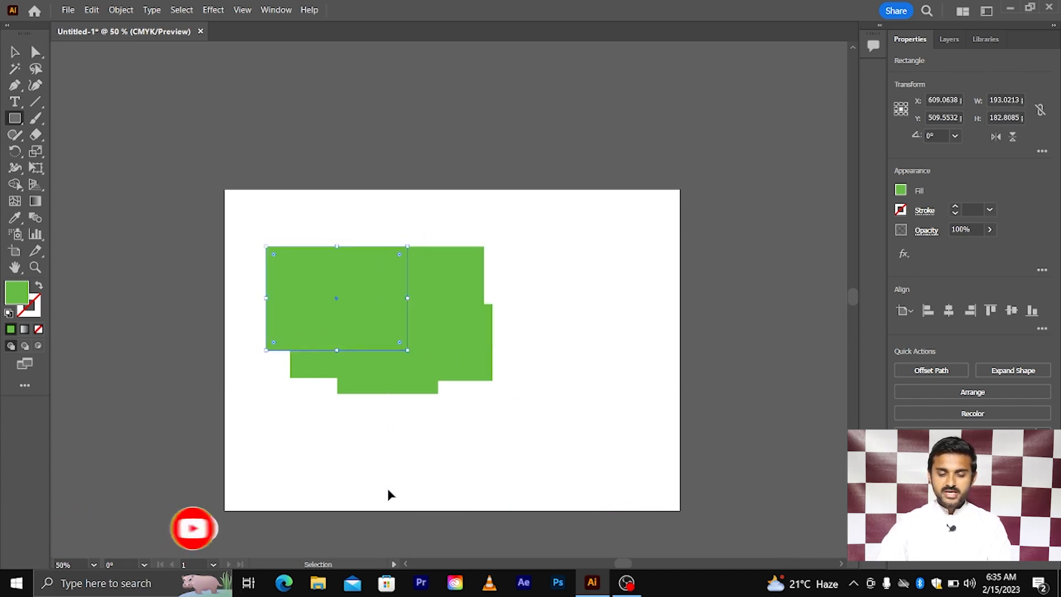
key("ctrl+plus")
key("ctrl+plus")
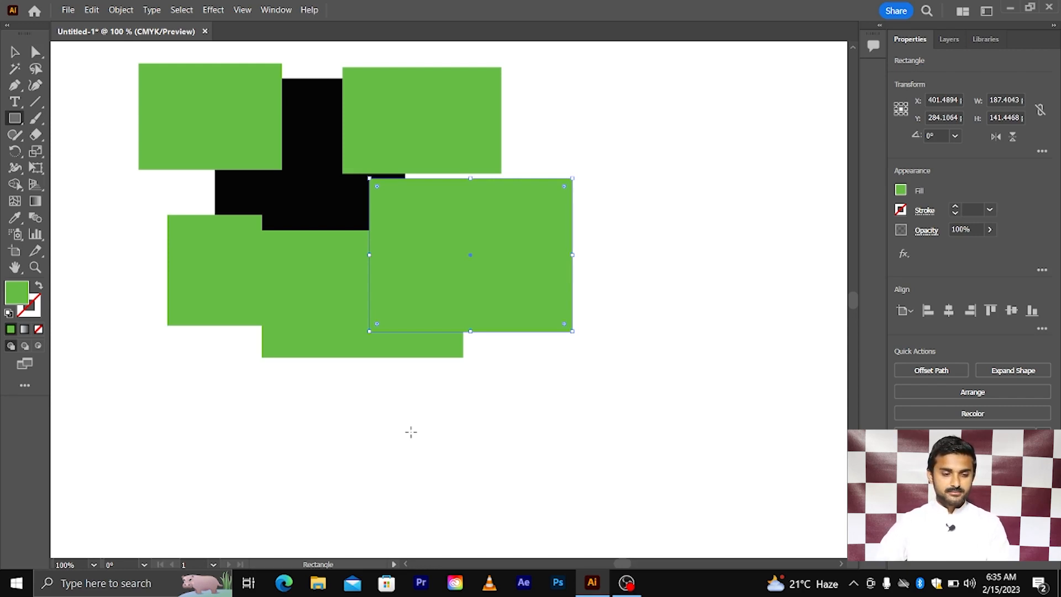
- Select all shapes on the artboard and delete them
left_click(14, 52)
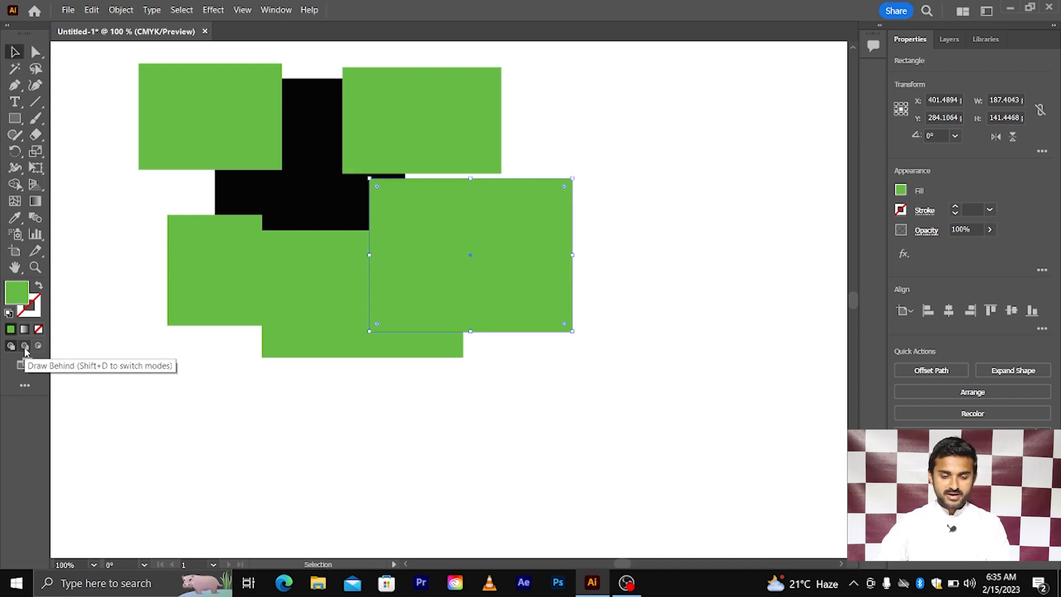
left_click(225, 297)
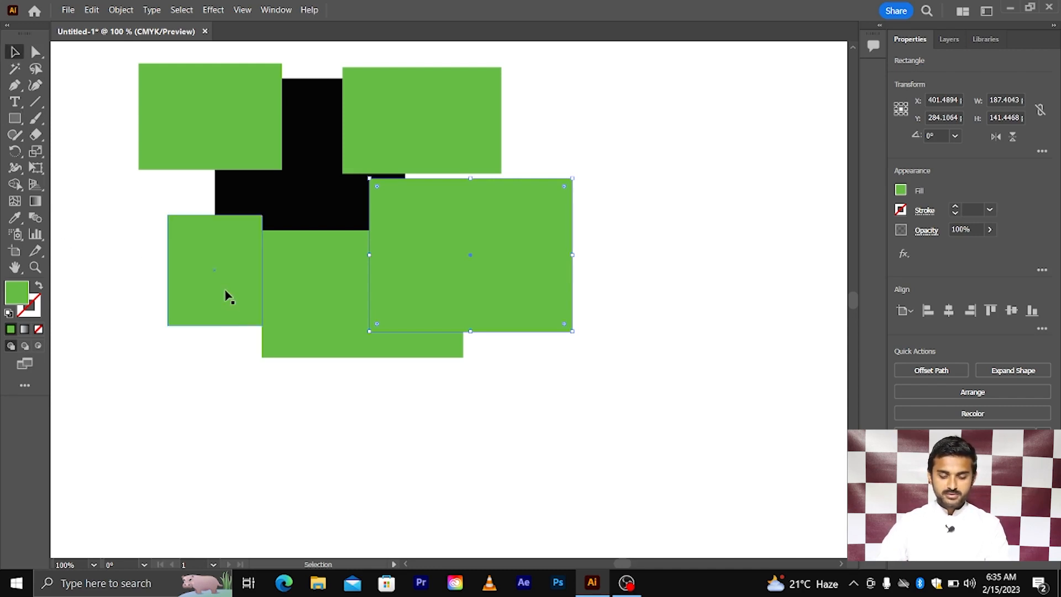
key("ctrl+a")
key("Delete")
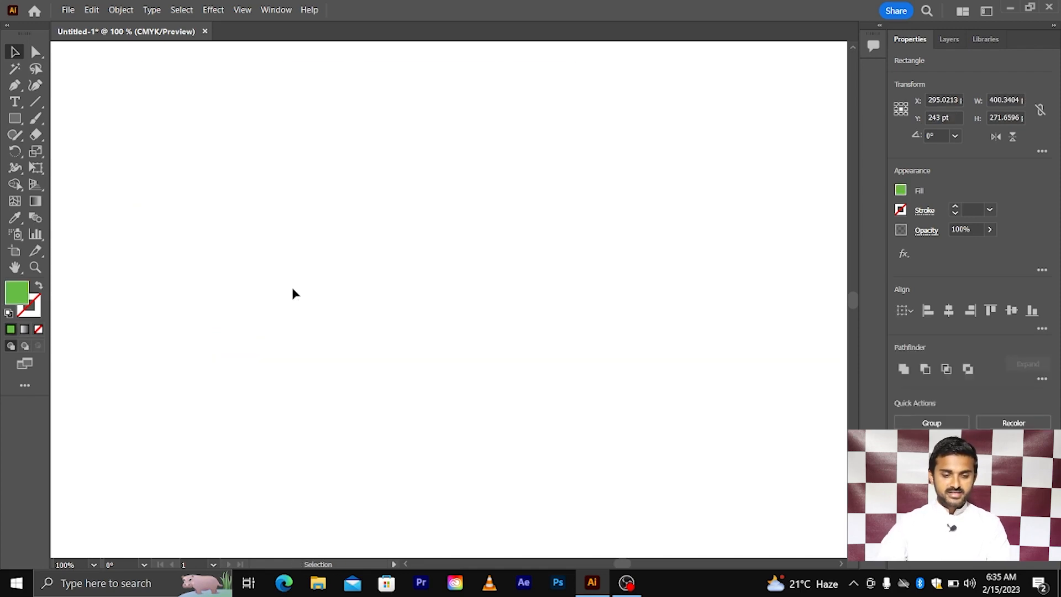
- Draw a green square about 202 pt wide near the middle of the artboard and deselect it
key("m")
left_click_drag(402, 320, 512, 430)
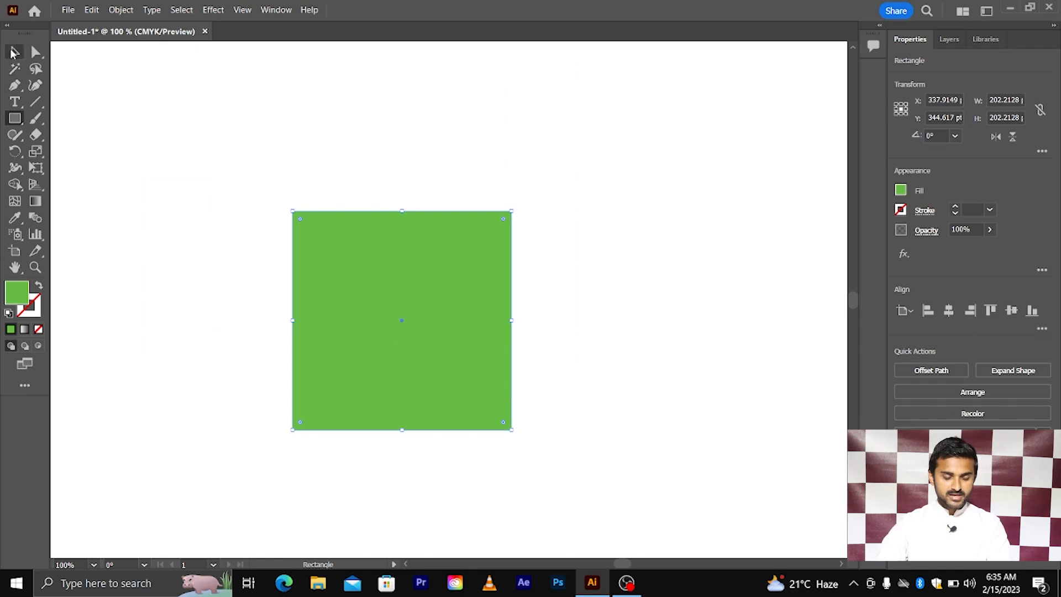
left_click(16, 49)
left_click(117, 132)
- Set the fill colour for new shapes to orange-red
left_click(15, 118)
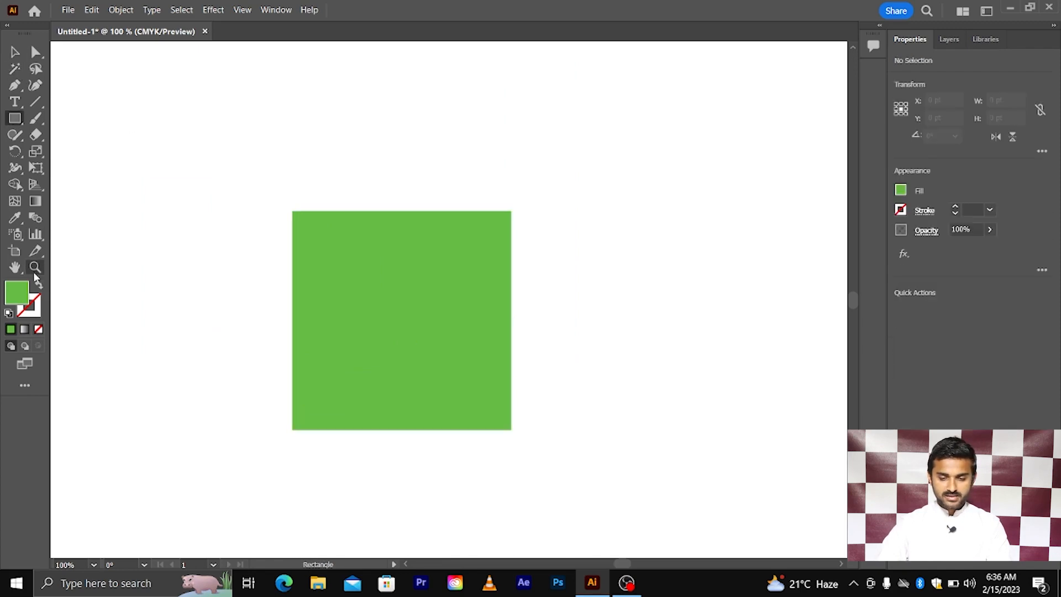
double_click(16, 293)
left_click_drag(711, 341, 713, 401)
left_click_drag(668, 310, 691, 252)
left_click(841, 240)
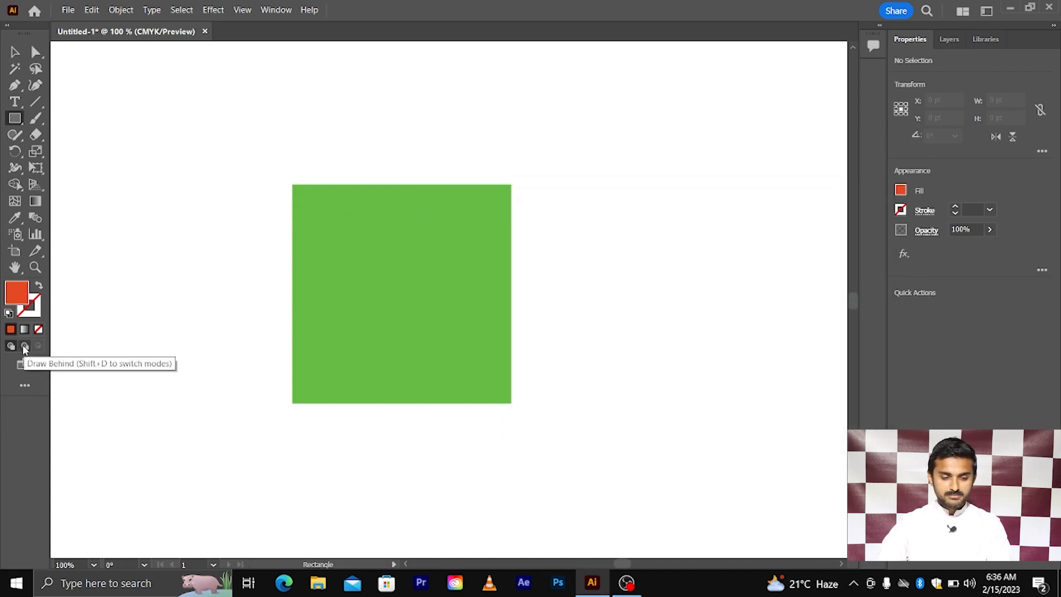
- Switch to Draw Behind mode and draw three orange-red rectangles overlapping the green square's lower left, lower right and top edge
left_click(25, 346)
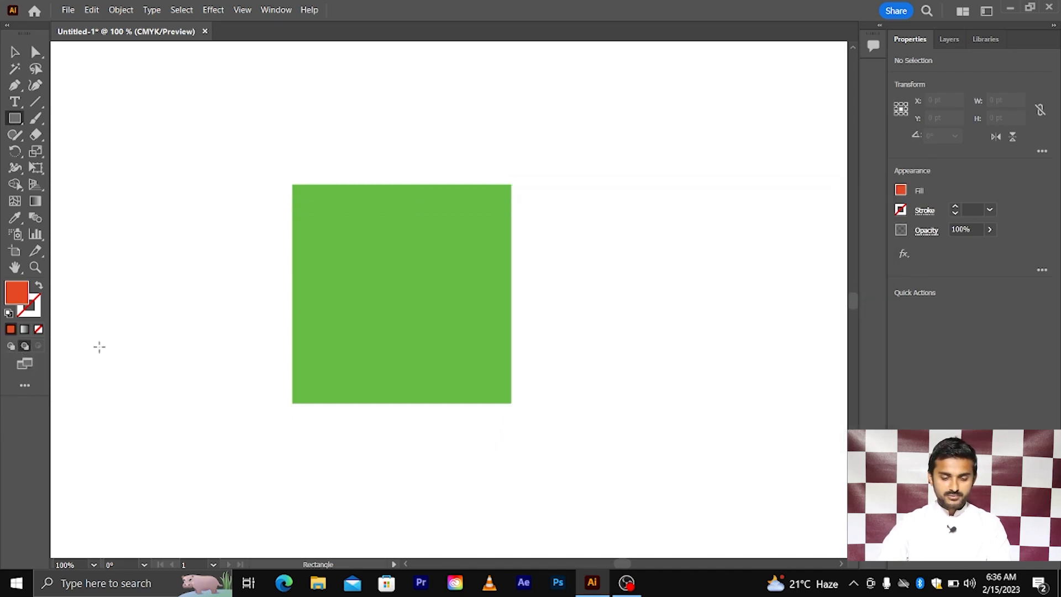
left_click_drag(239, 279, 381, 443)
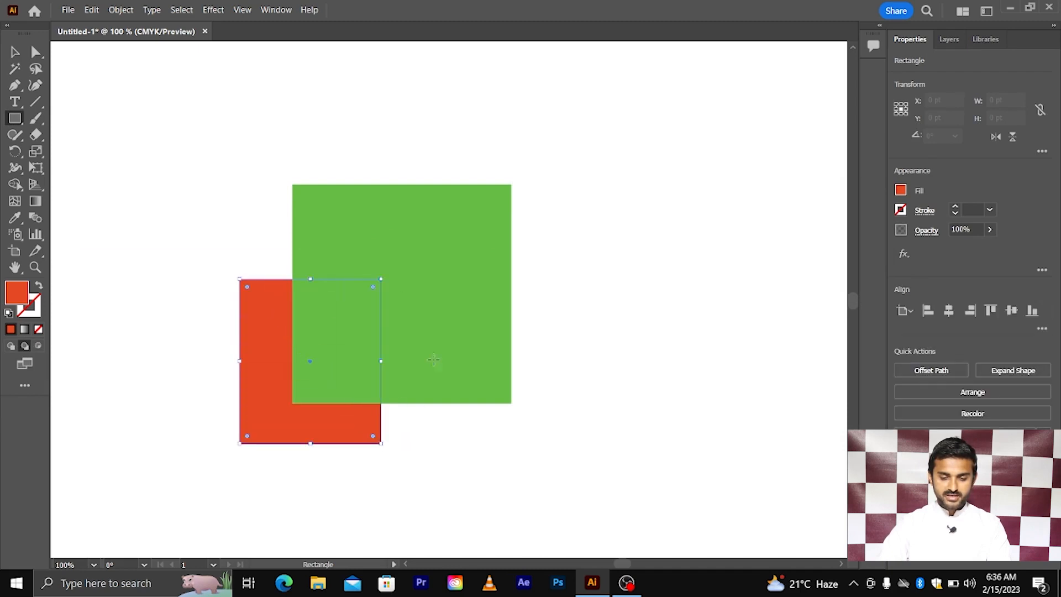
left_click_drag(427, 288, 606, 435)
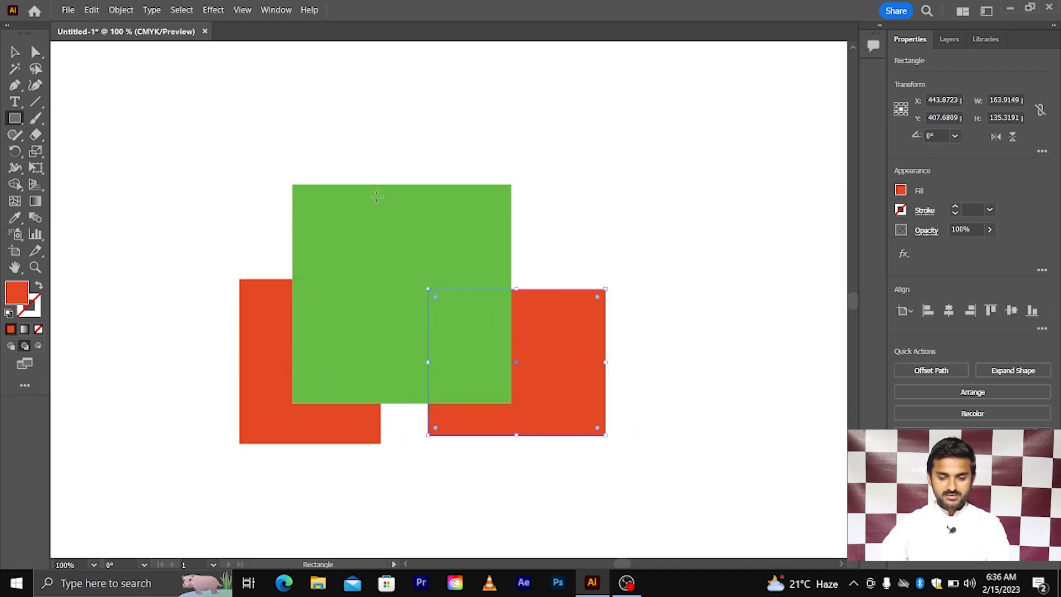
left_click_drag(321, 147, 485, 233)
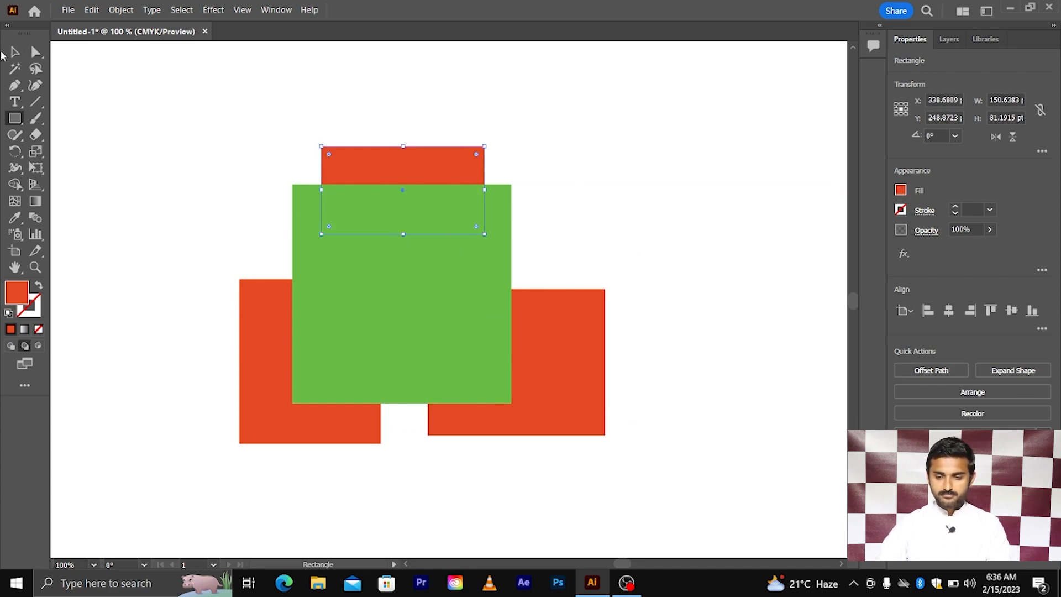
- Change the fill of the rectangle behind the green square's top edge to blue
left_click(15, 52)
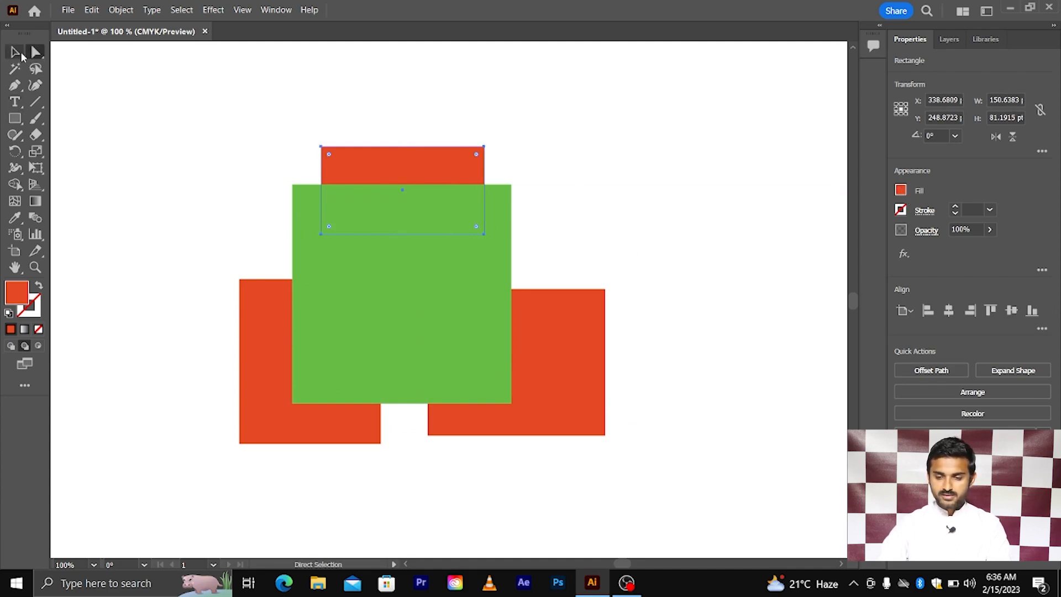
left_click(900, 190)
left_click(839, 249)
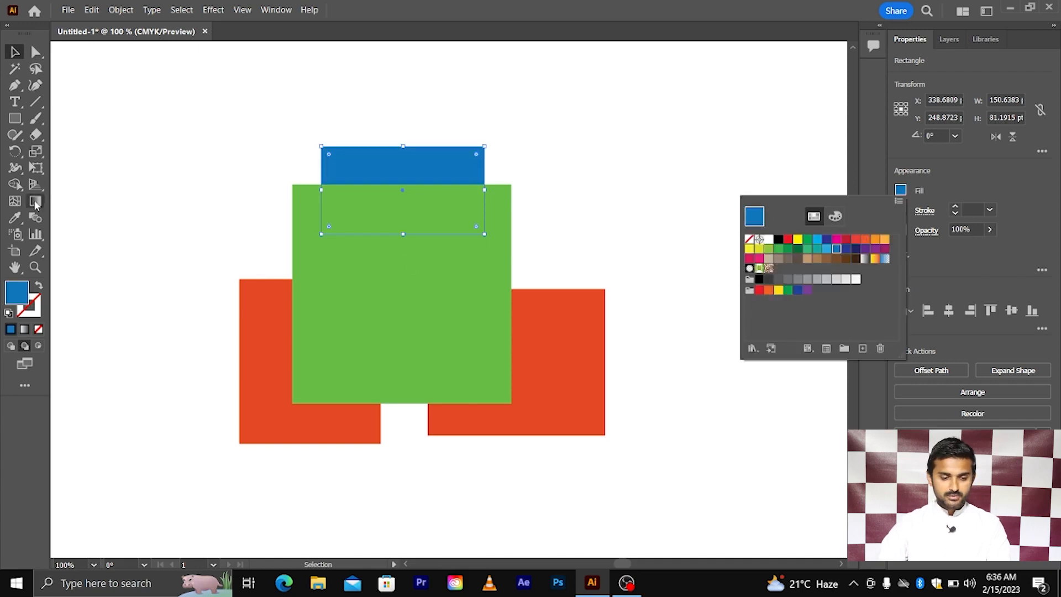
- Draw five blue rectangles behind the green and orange-red shapes, three on the right side and two on the left
left_click(20, 121)
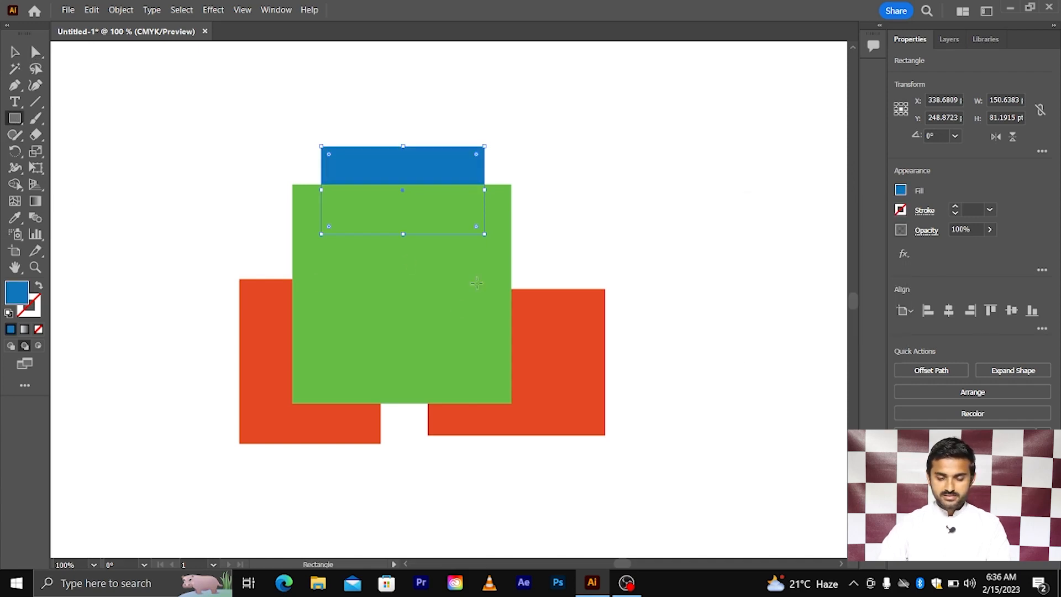
left_click_drag(434, 267, 594, 396)
left_click_drag(546, 246, 680, 379)
left_click_drag(500, 375, 658, 496)
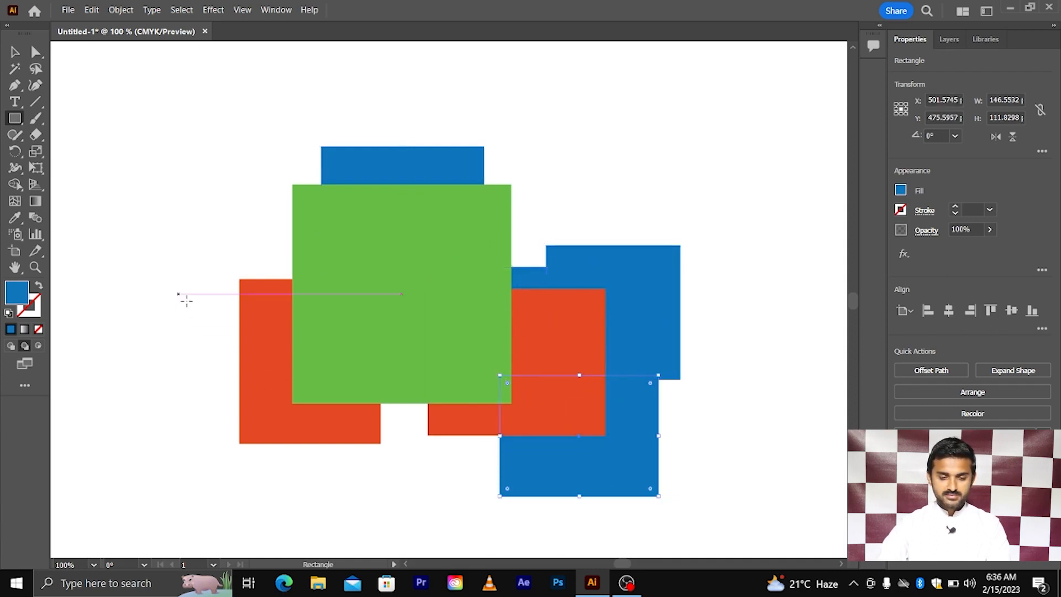
left_click_drag(180, 294, 366, 447)
mouse_move(239, 213)
left_mouse_down()
mouse_move(363, 367)
mouse_move(440, 375)
left_mouse_up()
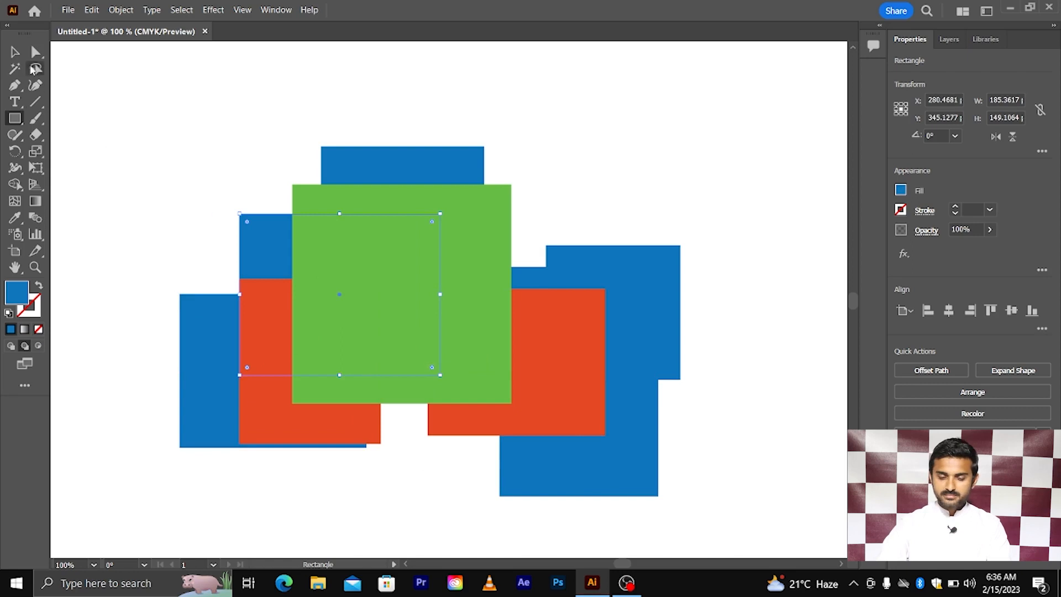
- Examine how the shapes are stacked by selecting them all, then the right orange-red rectangle together with the green square
left_click(15, 52)
left_click_drag(170, 122, 711, 502)
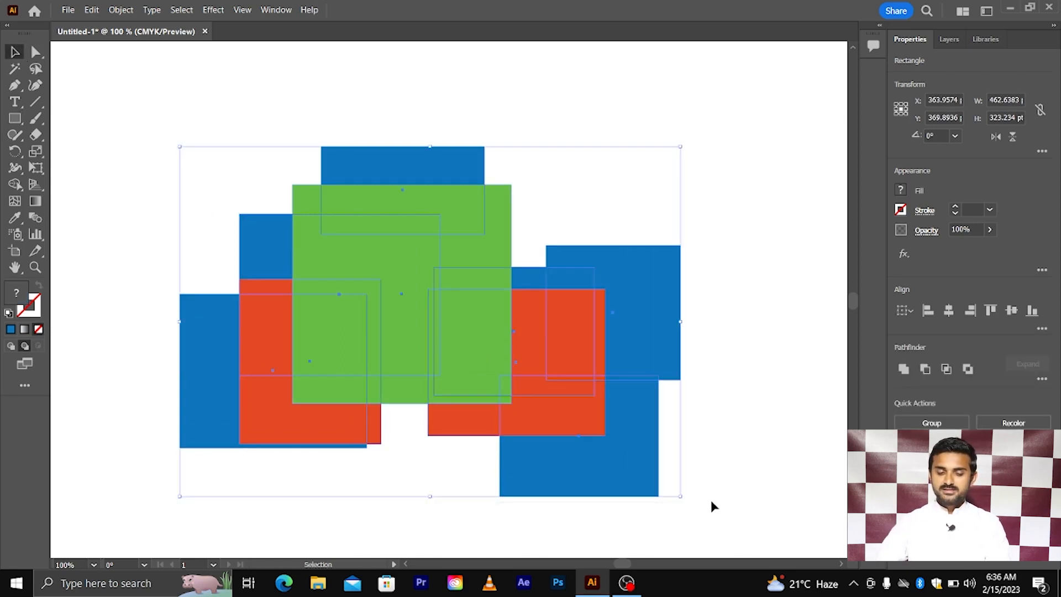
scroll(613, 431, "up", 2)
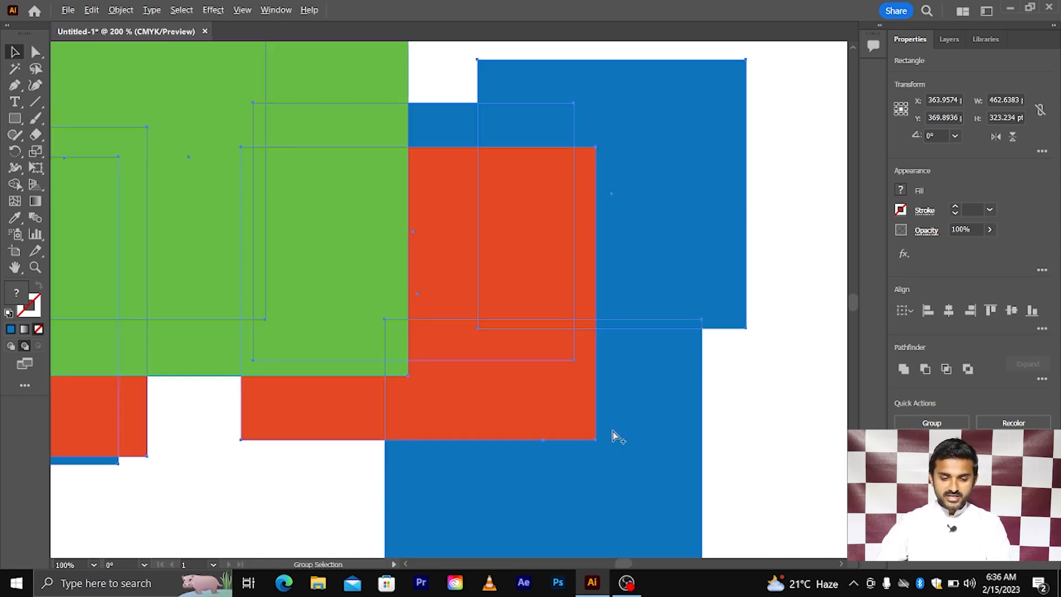
left_click(364, 453)
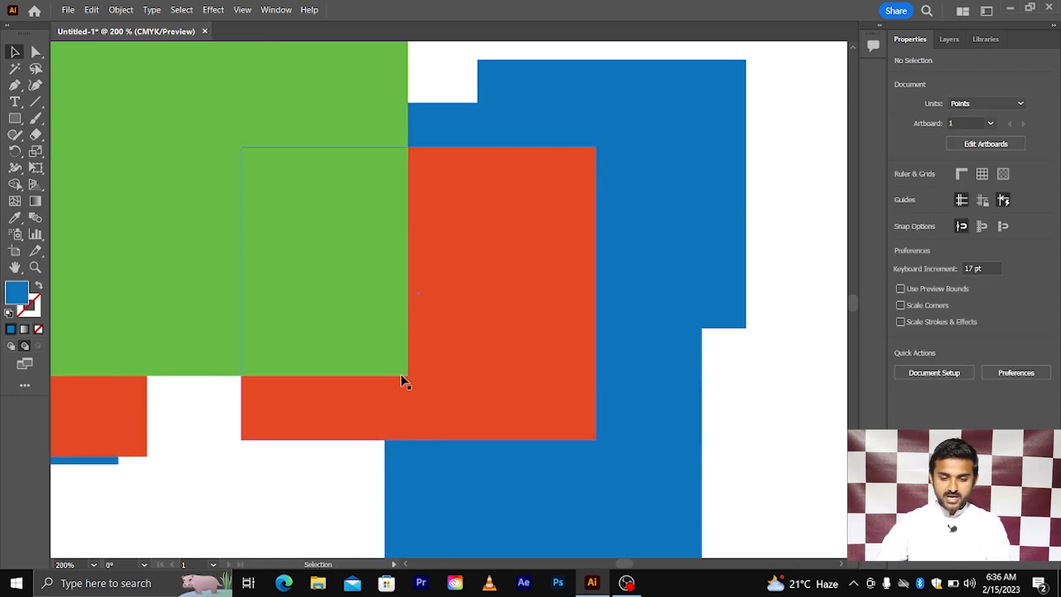
left_click(478, 260)
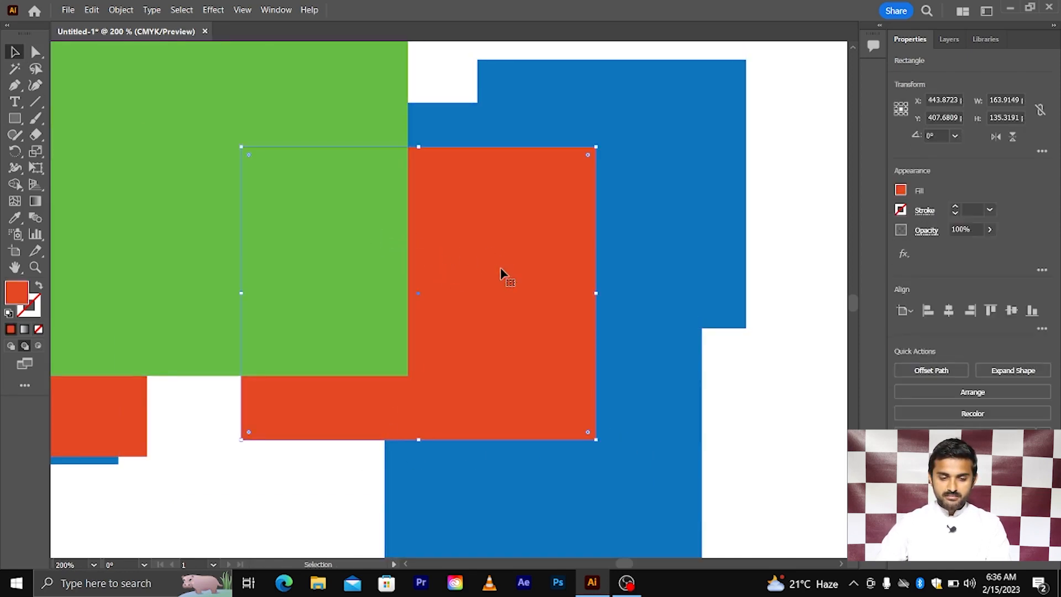
left_click(330, 239, "shift")
scroll(278, 202, "up", 1)
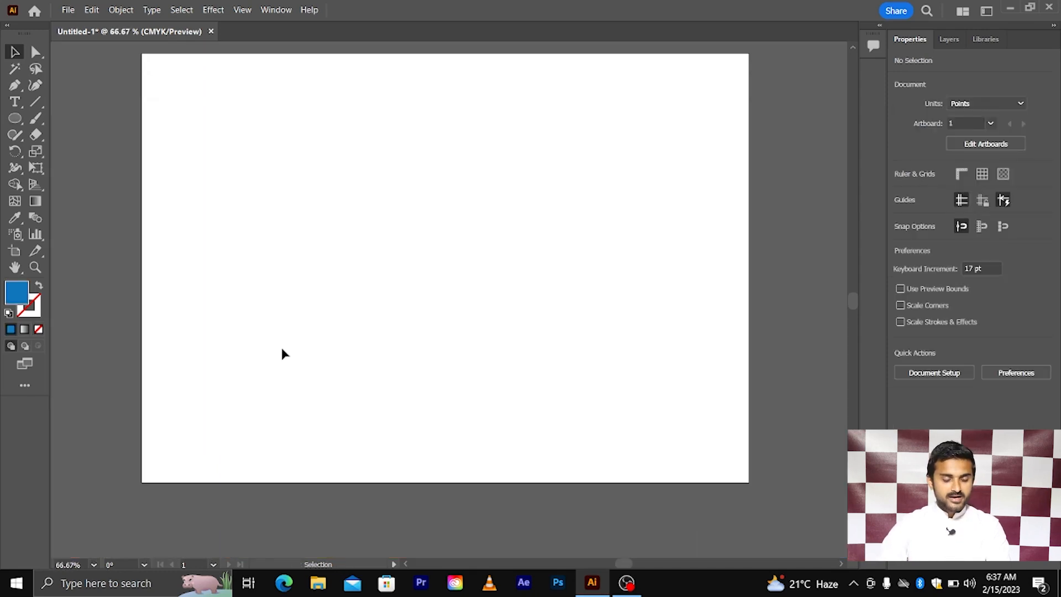
- Draw a blue square about 187 pt wide on the empty artboard with the Rectangle tool
scroll(281, 347, "up", 1)
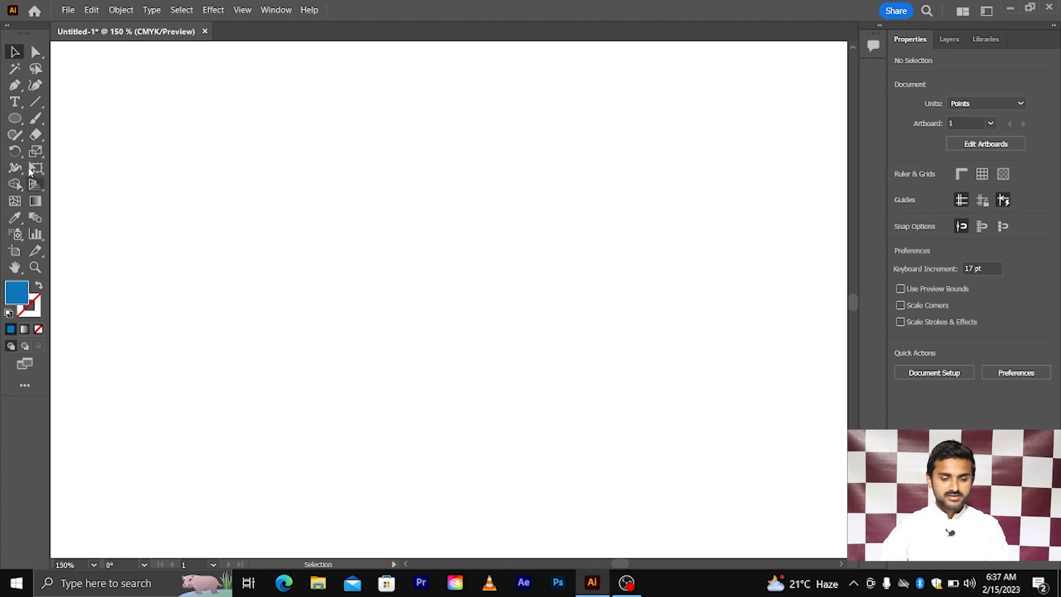
left_click(15, 118)
left_click(83, 118)
left_click_drag(185, 95, 488, 397)
- Select the blue square and switch to Draw Inside mode
left_click(17, 52)
left_click(19, 53)
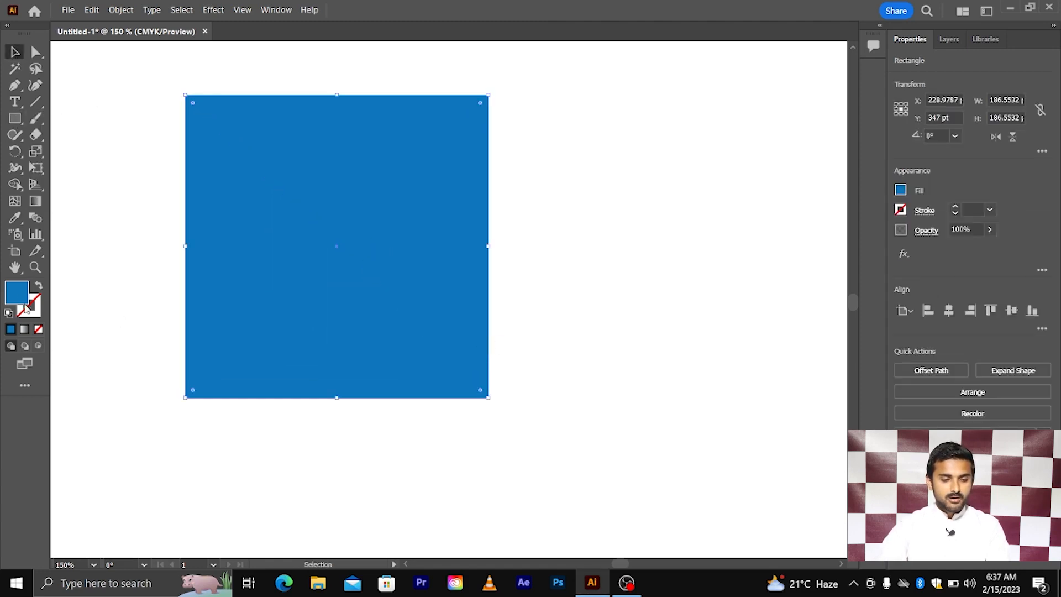
left_click(124, 267)
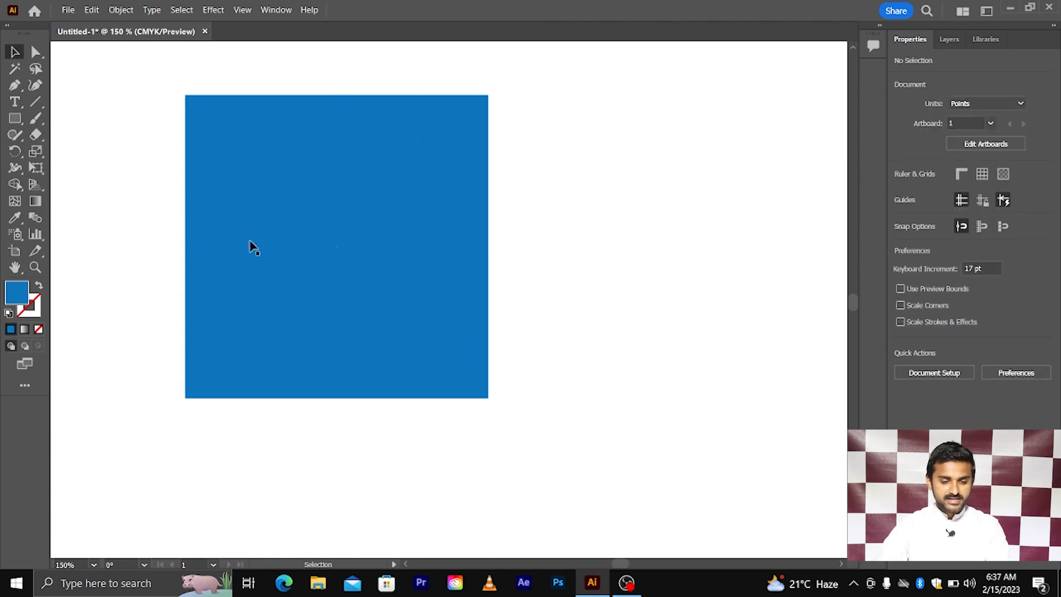
left_click_drag(142, 152, 383, 345)
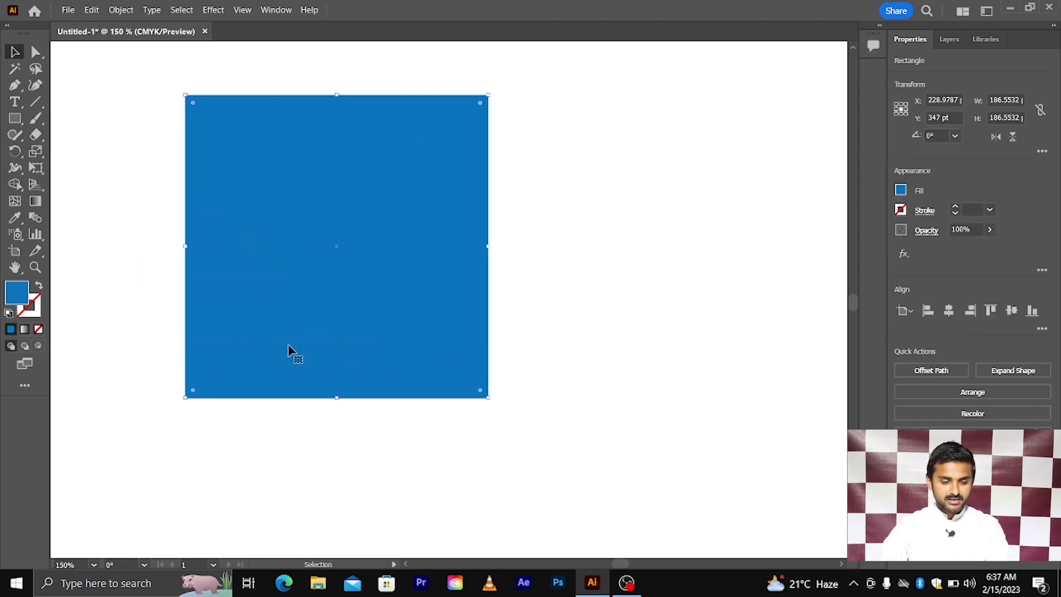
left_click(39, 346)
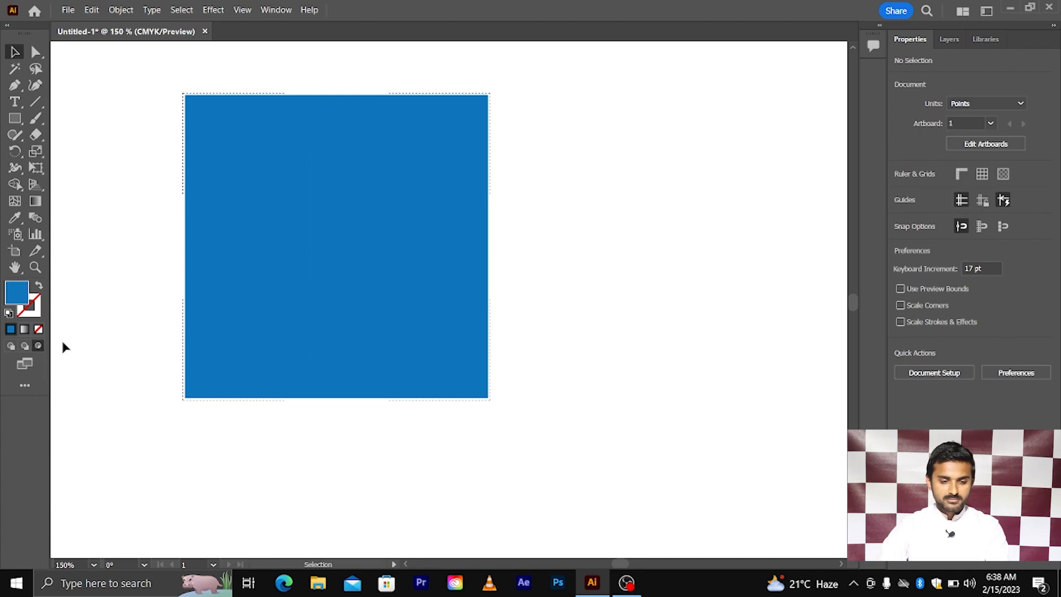
- Examine the dashed Draw Inside boundary around the blue square's upper-left corner at high magnification
key("z")
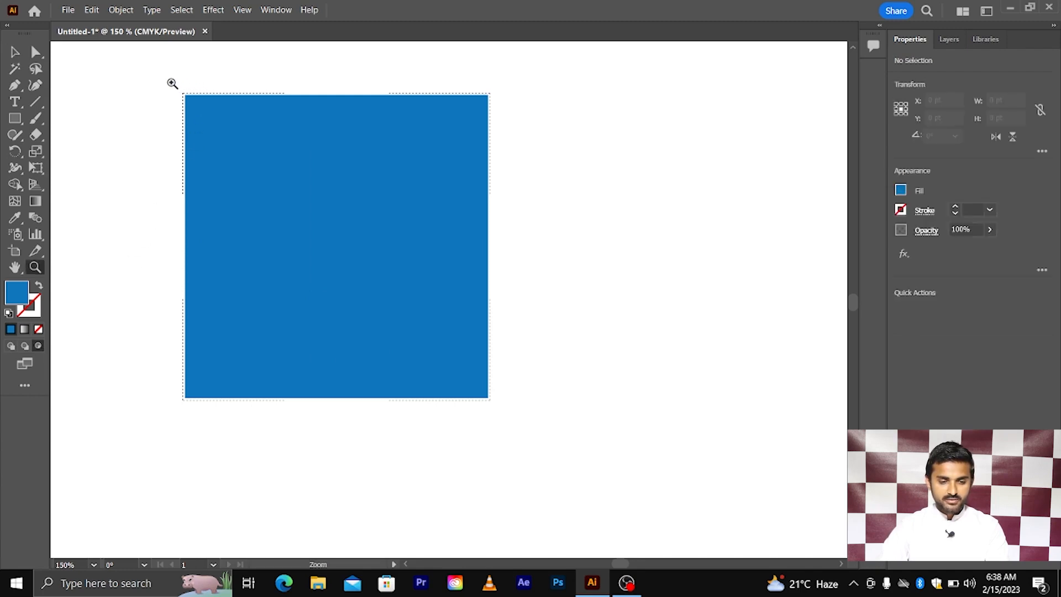
mouse_move(171, 83)
left_mouse_down()
mouse_move(498, 346)
mouse_move(559, 375)
left_mouse_up()
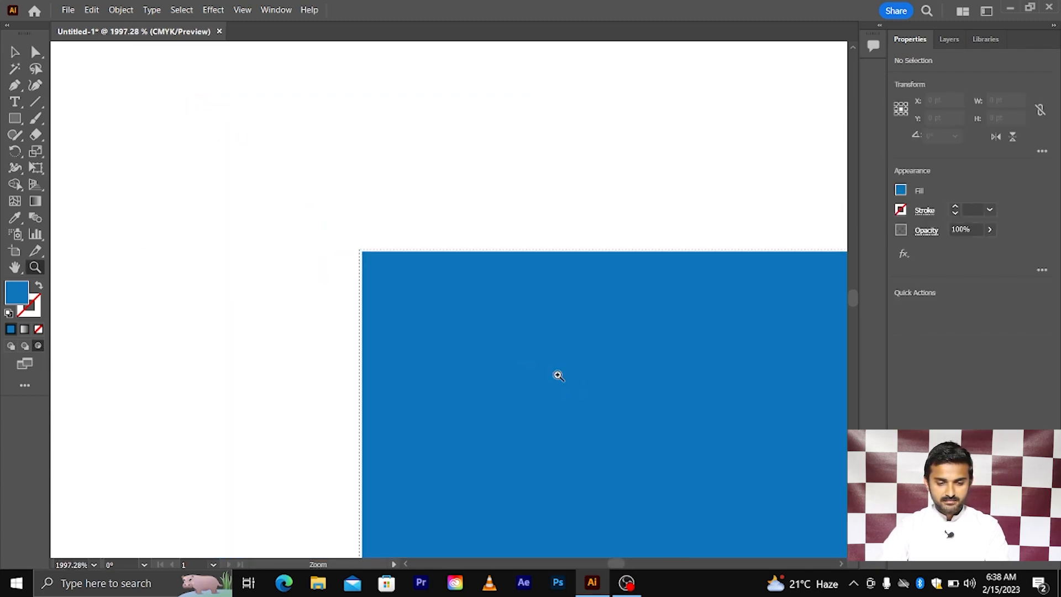
left_click(378, 259)
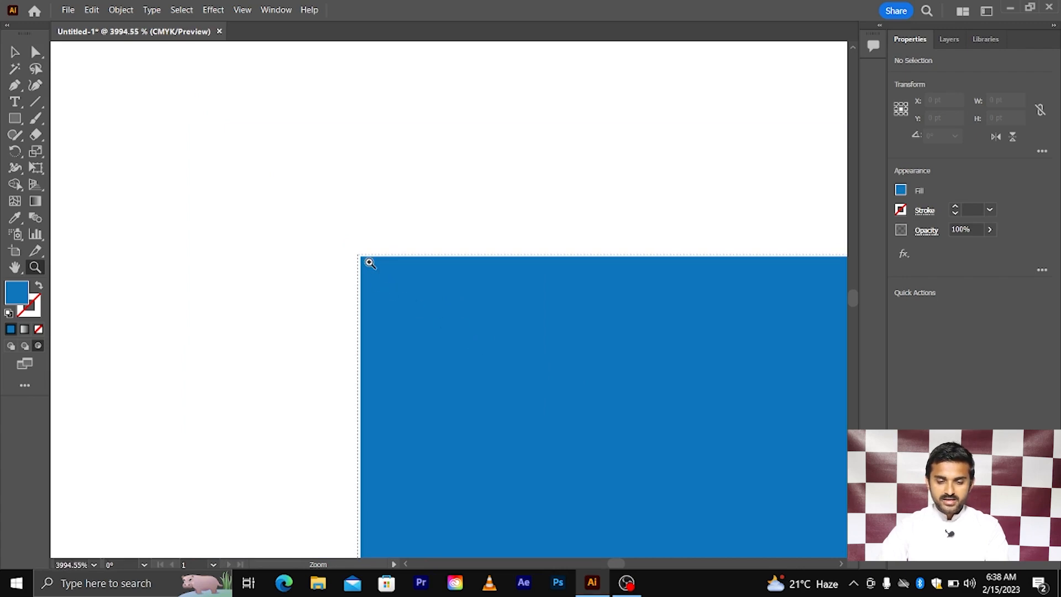
scroll(355, 253, "down", 2)
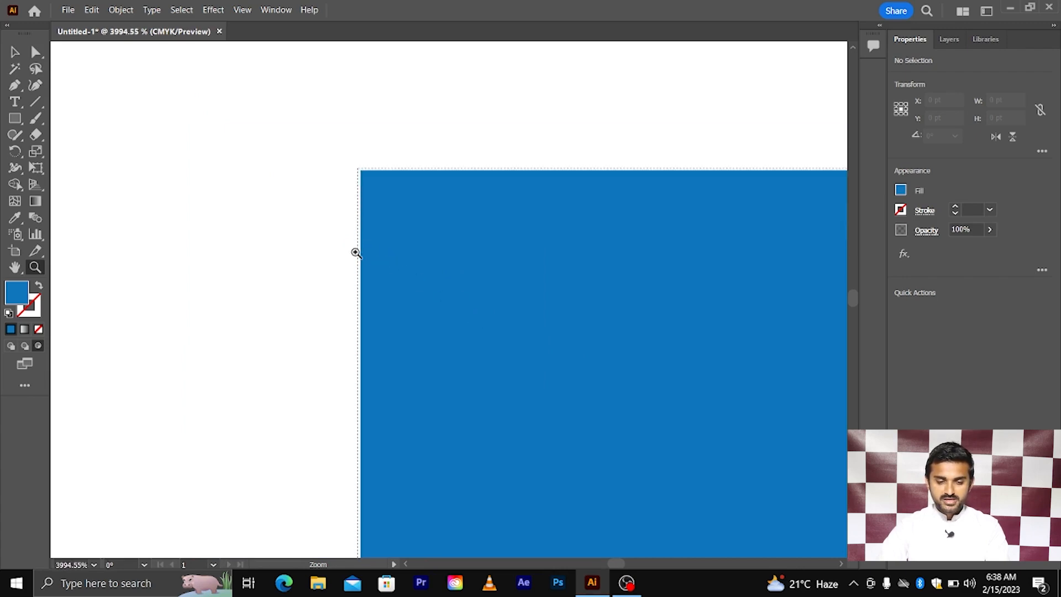
key("ctrl+minus")
key("ctrl+minus")
key("ctrl+minus")
key("ctrl+minus")
key("ctrl+minus")
key("ctrl+minus")
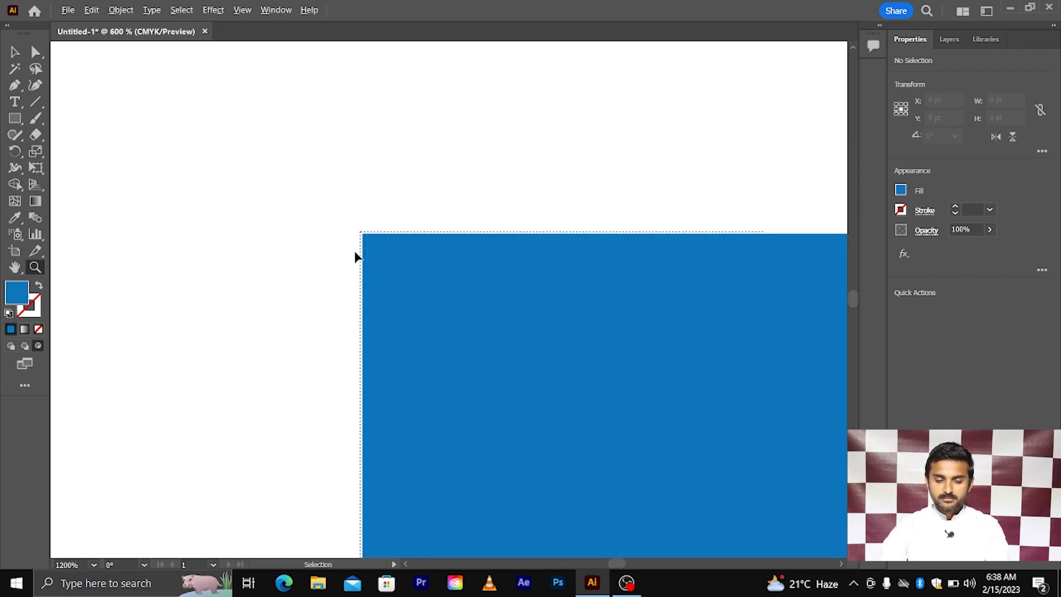
scroll(355, 252, "down", 1)
key("ctrl+minus")
key("ctrl+minus")
key("ctrl+minus")
key("ctrl+minus")
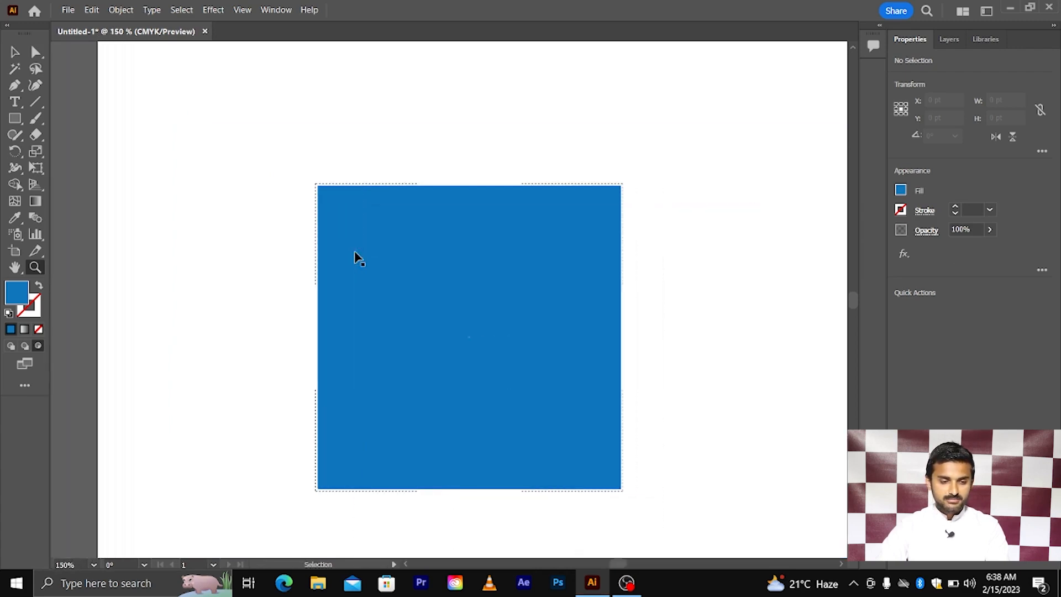
- Activate the Ellipse tool and set the fill colour to a bright orange-red
left_click(15, 51)
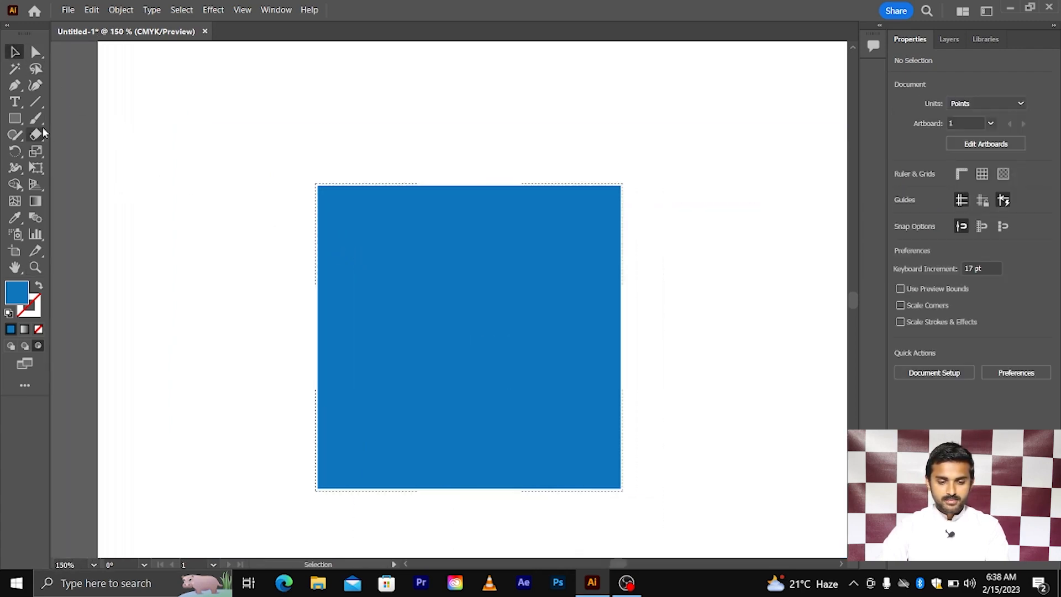
left_click(14, 118)
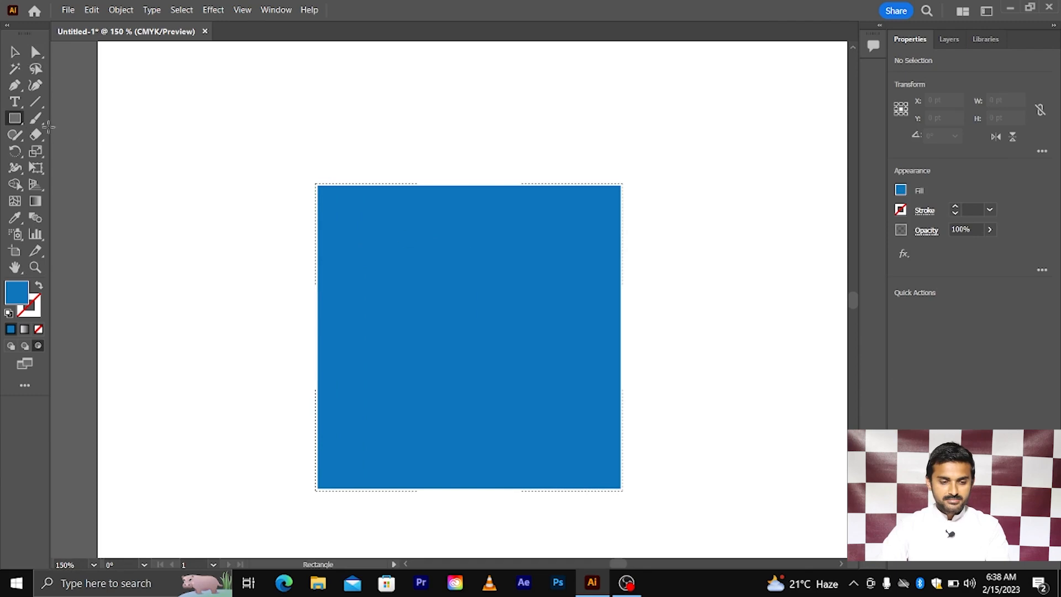
right_click(15, 118)
left_click(55, 149)
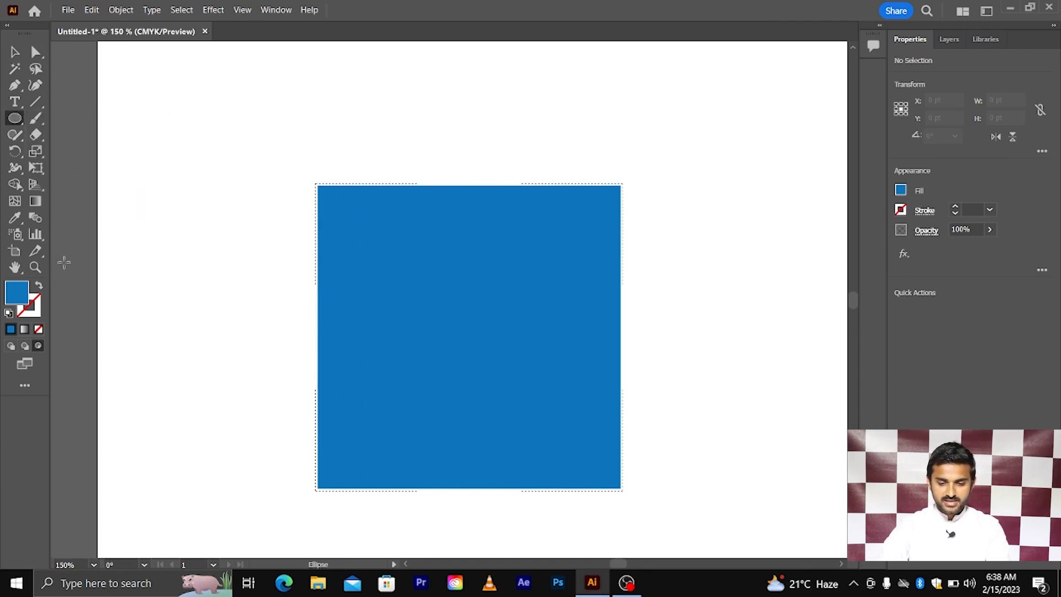
double_click(30, 293)
left_click(661, 363)
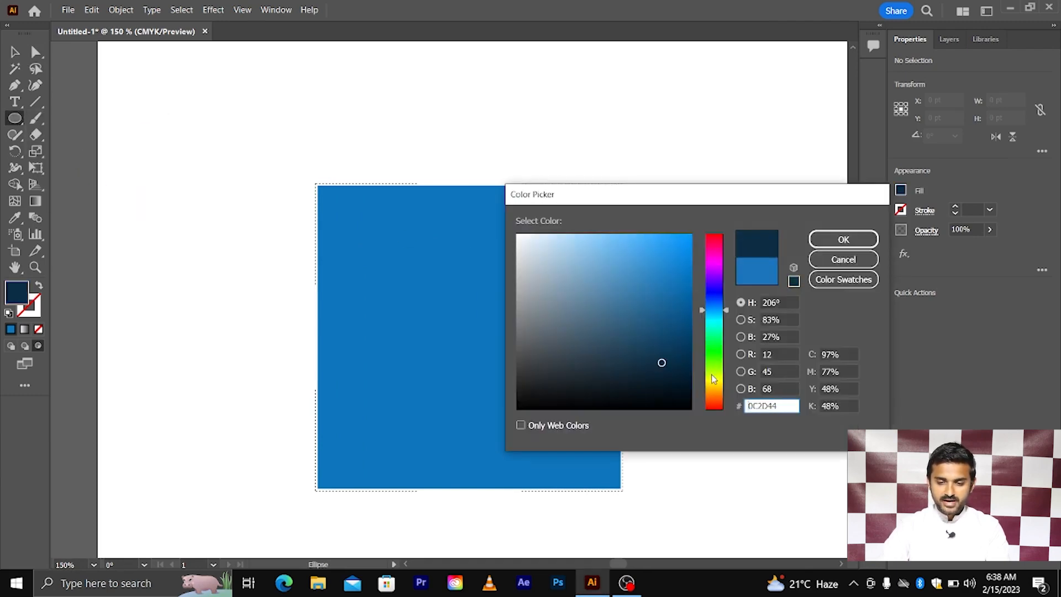
left_click(717, 403)
left_click(690, 239)
left_click(841, 244)
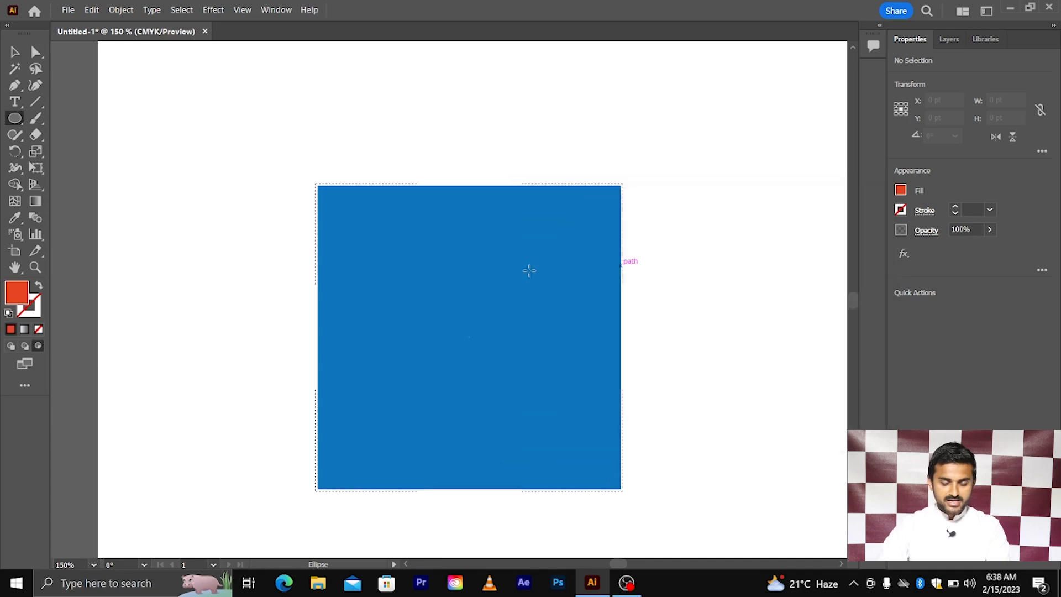
- Draw four circles inside the blue square, centred on its corners, about 127, 142, 125 and 119 pt wide clockwise from upper left
scroll(271, 273, "down", 1)
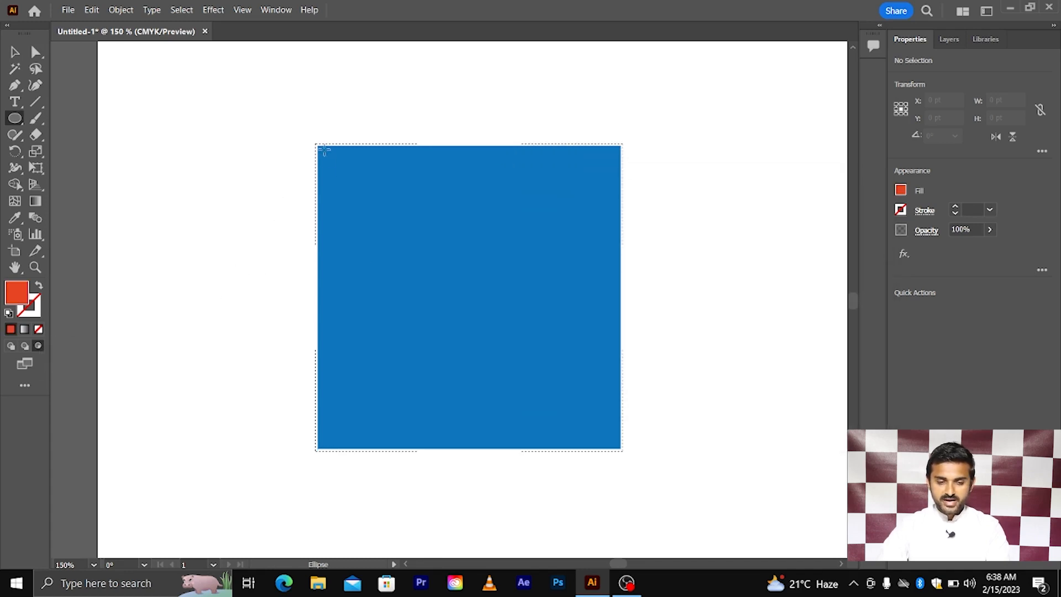
left_click_drag(317, 145, 420, 248)
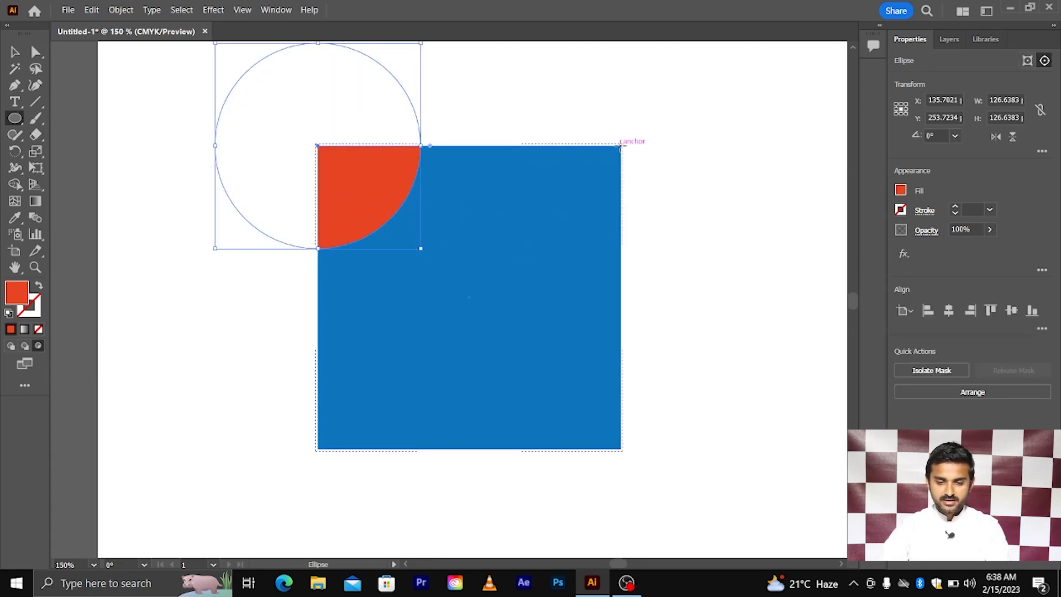
left_click_drag(621, 145, 735, 100)
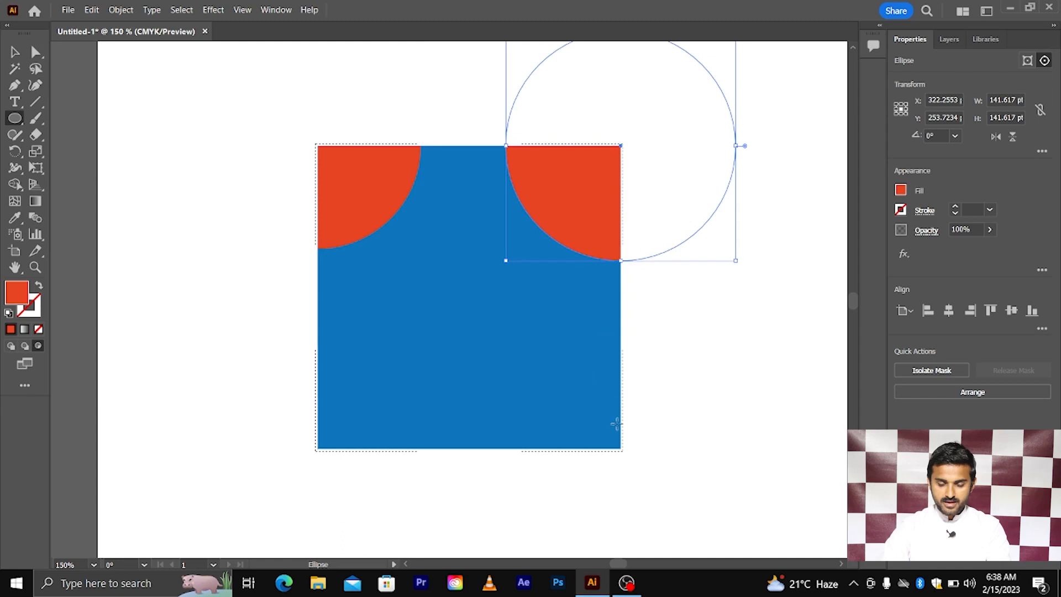
left_click_drag(620, 448, 721, 501)
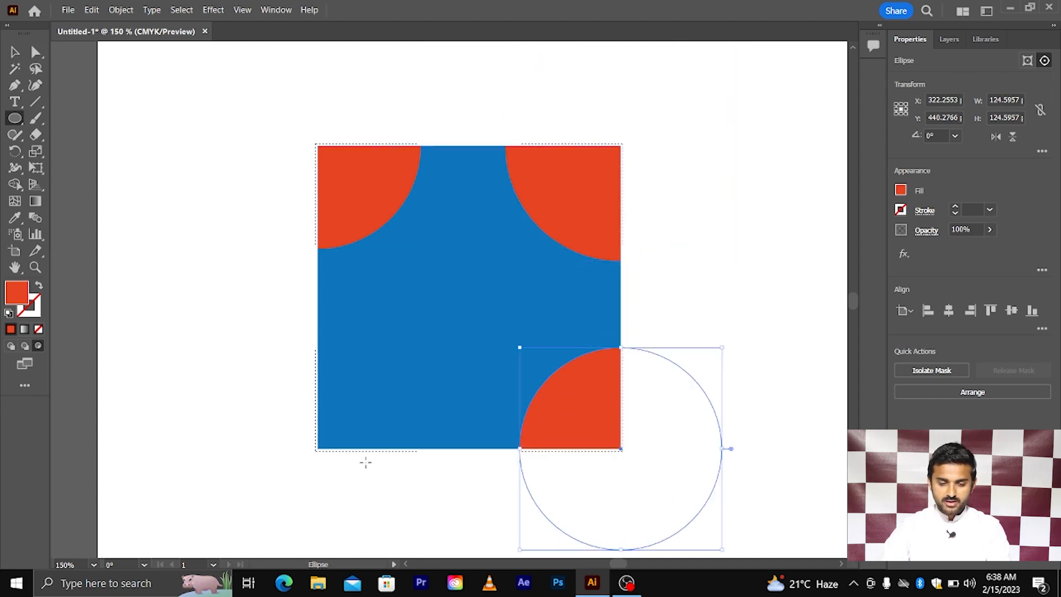
left_click_drag(318, 449, 415, 546)
scroll(409, 508, "down", 2)
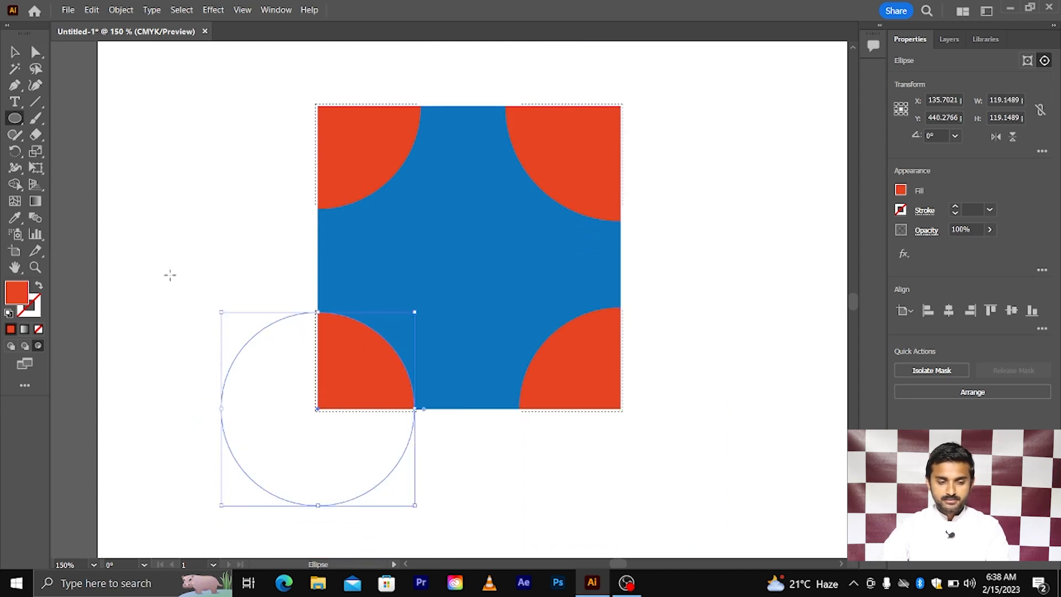
- Examine how the square clips the orange-red circles, looking closely at the lower-left circle and the whole clip group
left_click(15, 52)
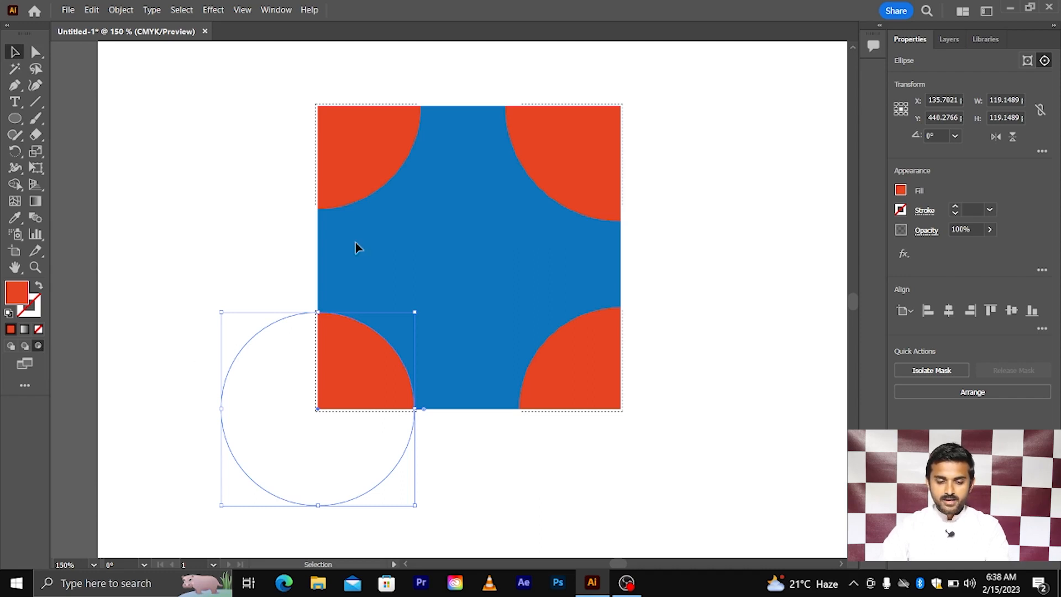
scroll(315, 408, "up", 3)
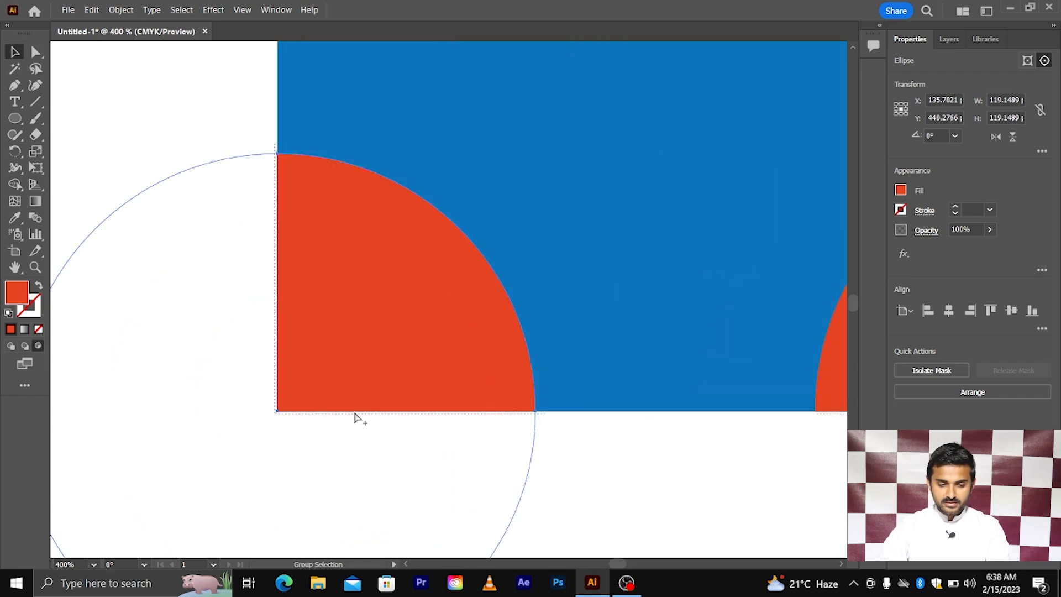
scroll(301, 326, "up", 1)
scroll(306, 318, "down", 2)
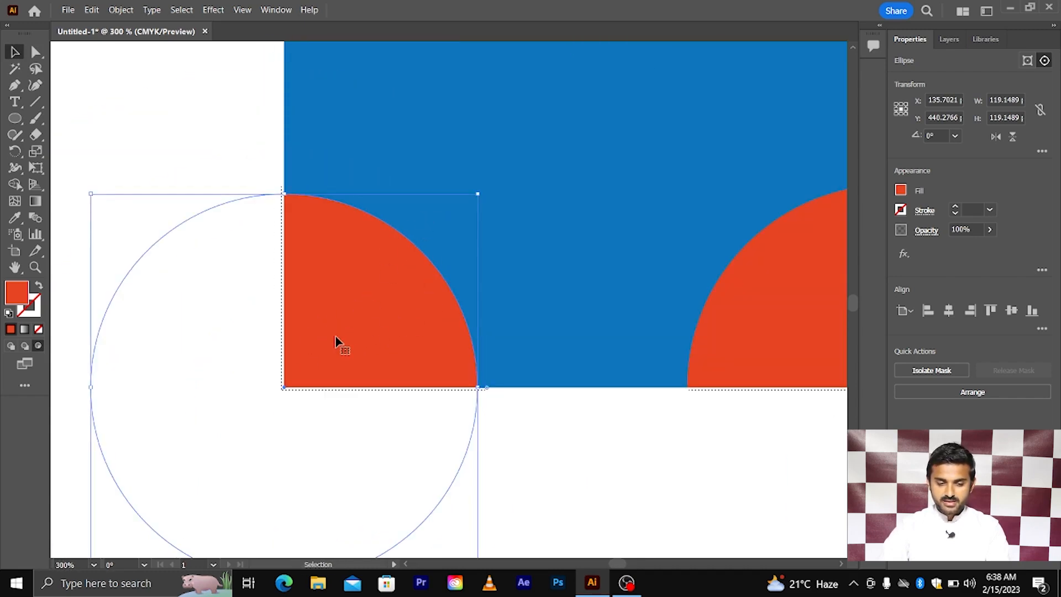
scroll(382, 335, "down", 2)
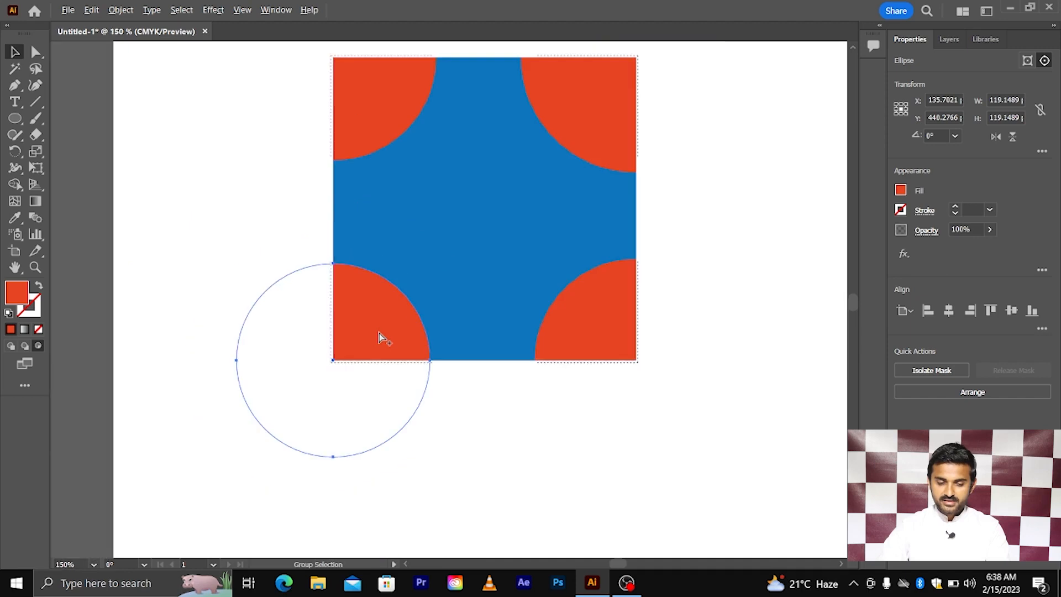
right_click(278, 294)
left_click(230, 294)
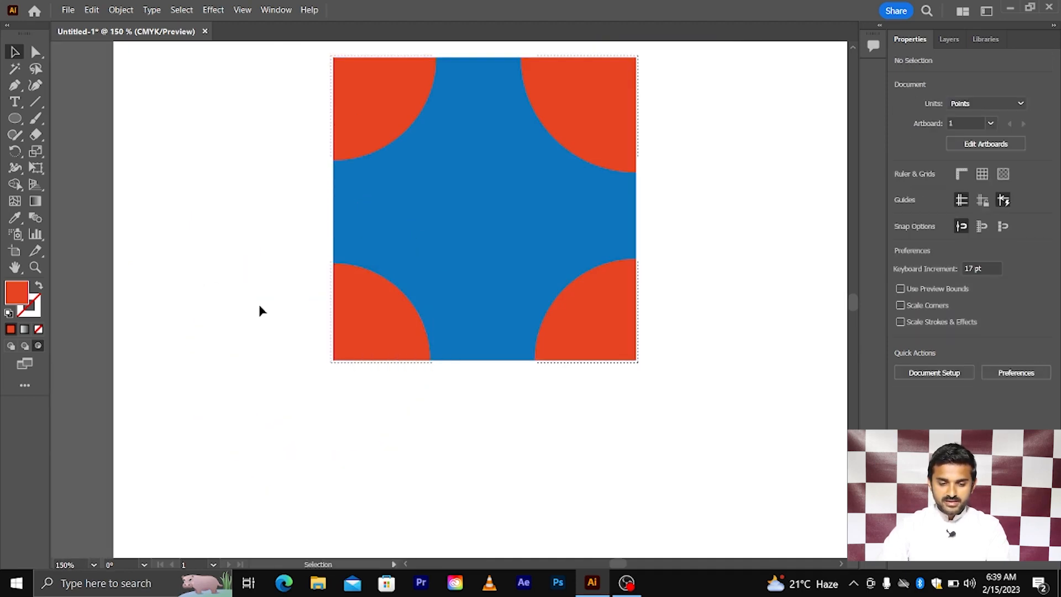
left_click(356, 286)
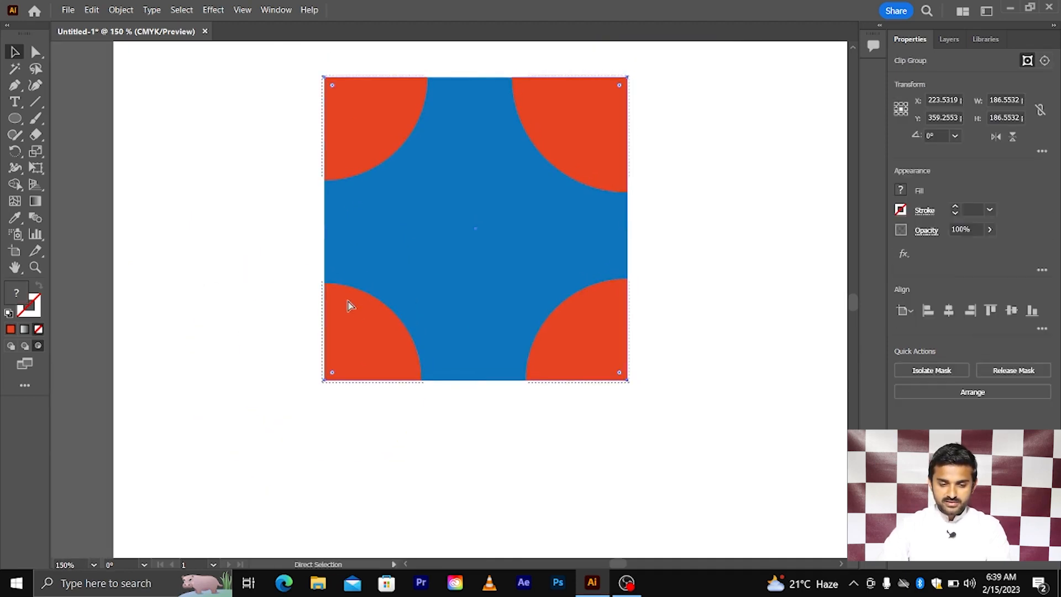
left_click(322, 308)
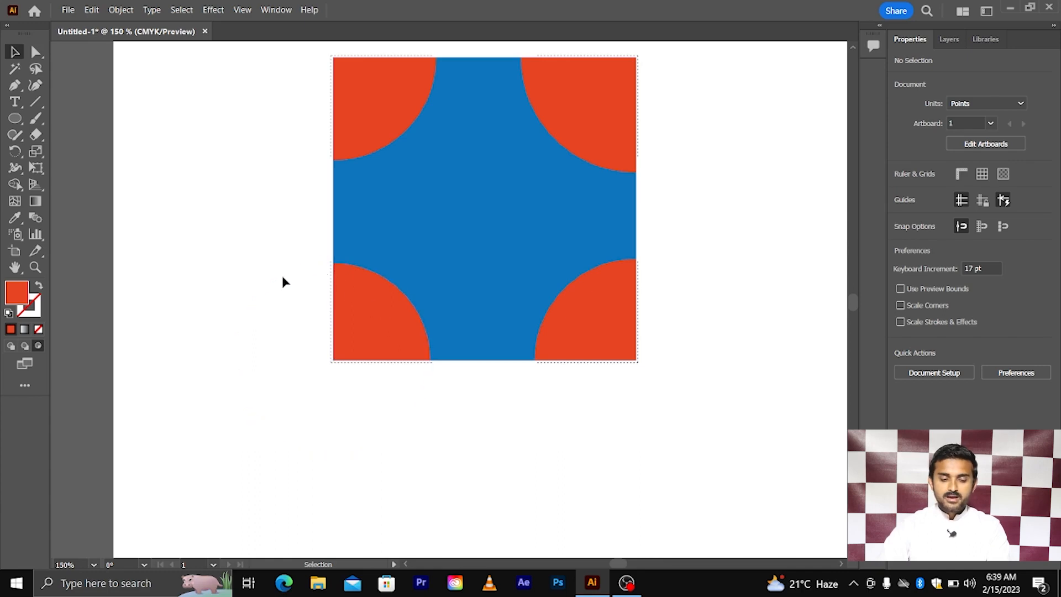
- Delete the clip group containing the blue square and the orange-red circles
left_click(318, 271)
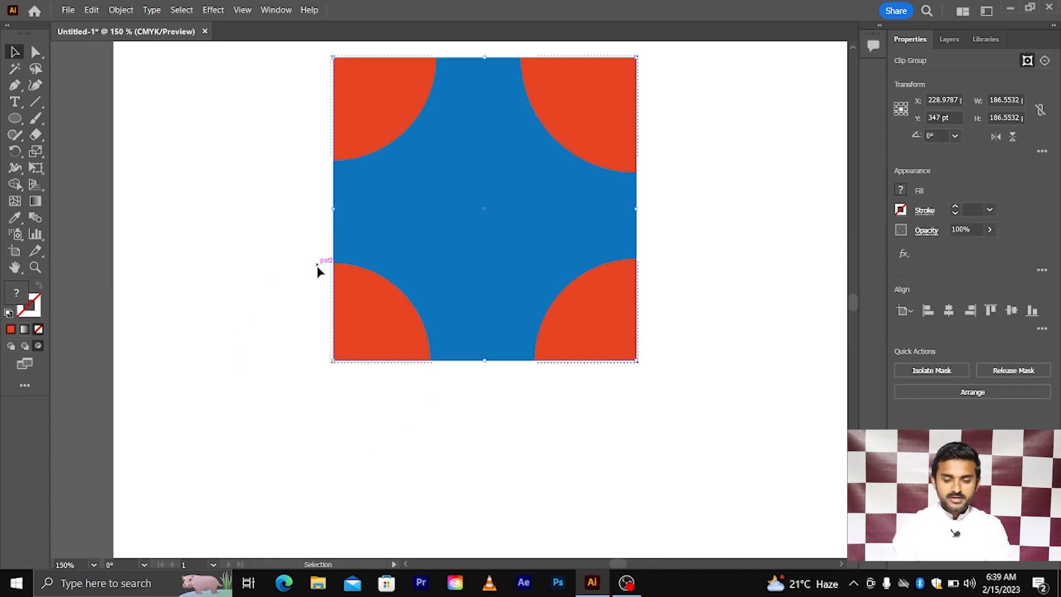
key("Delete")
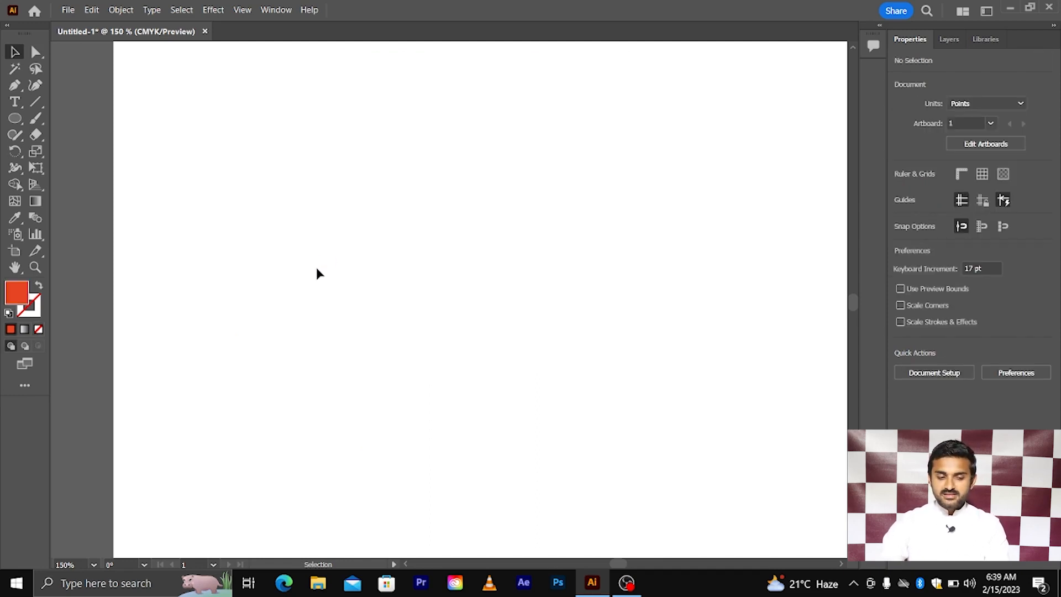
- Draw a square about 175 pt wide on the empty artboard and fill it with the dark blue swatch
scroll(384, 298, "right", 2)
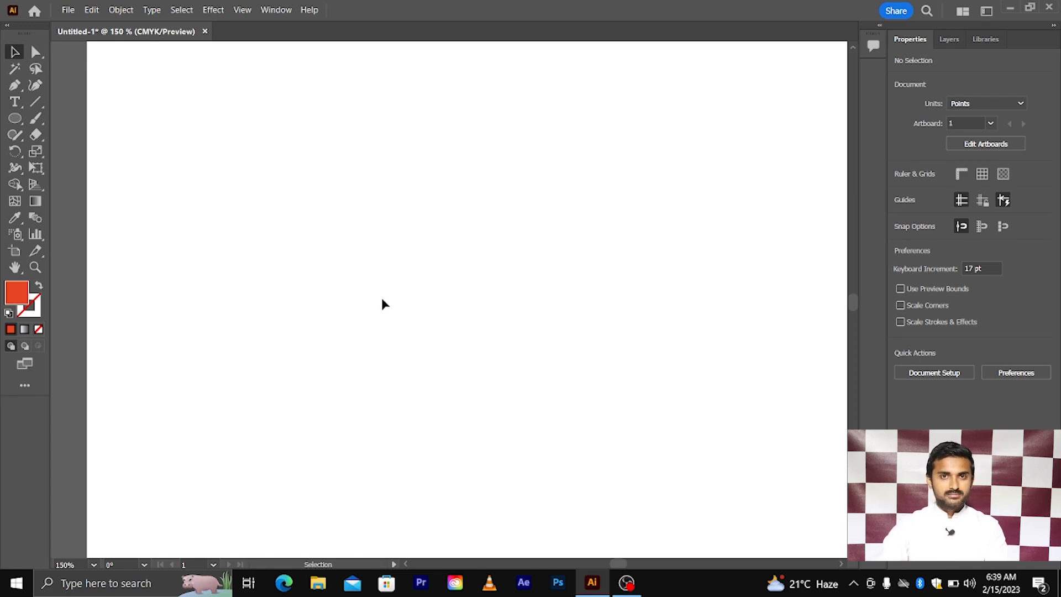
scroll(383, 300, "right", 1)
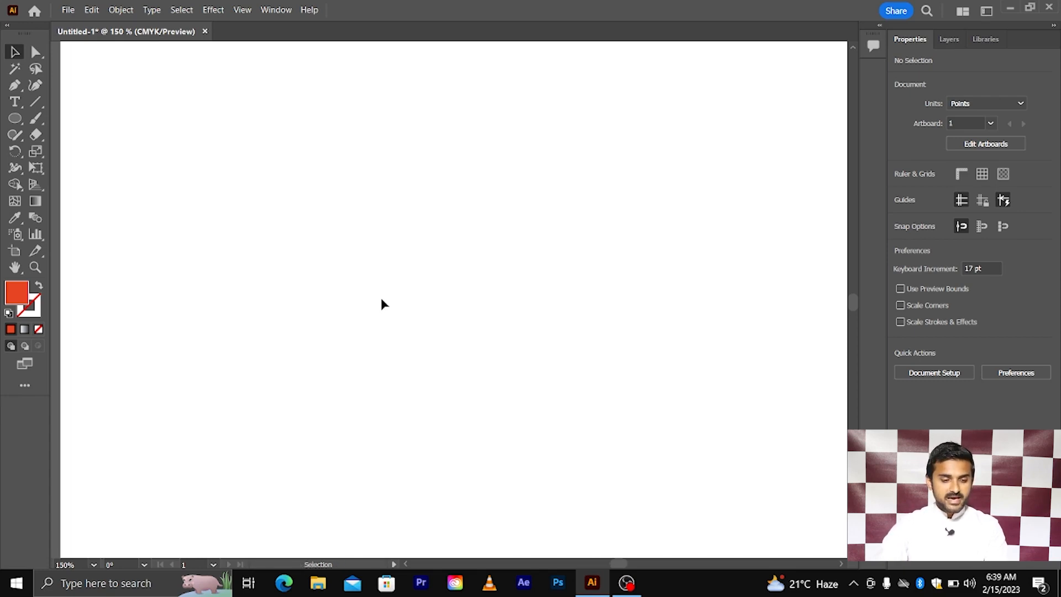
left_click(15, 119)
left_click_drag(15, 119, 83, 119)
left_click_drag(411, 309, 554, 451)
left_click(15, 52)
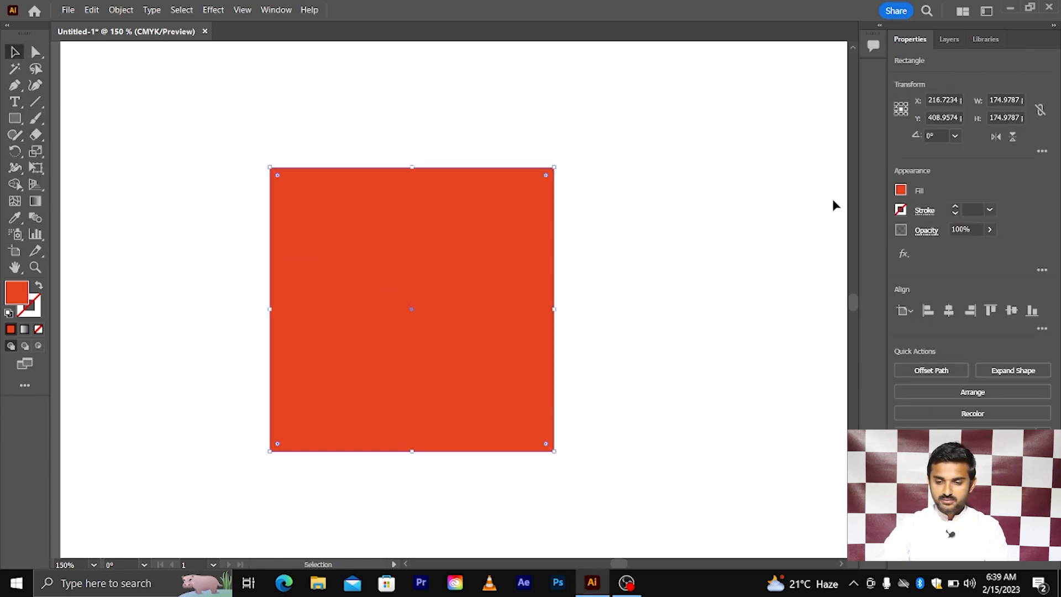
left_click(901, 191)
left_click(828, 240)
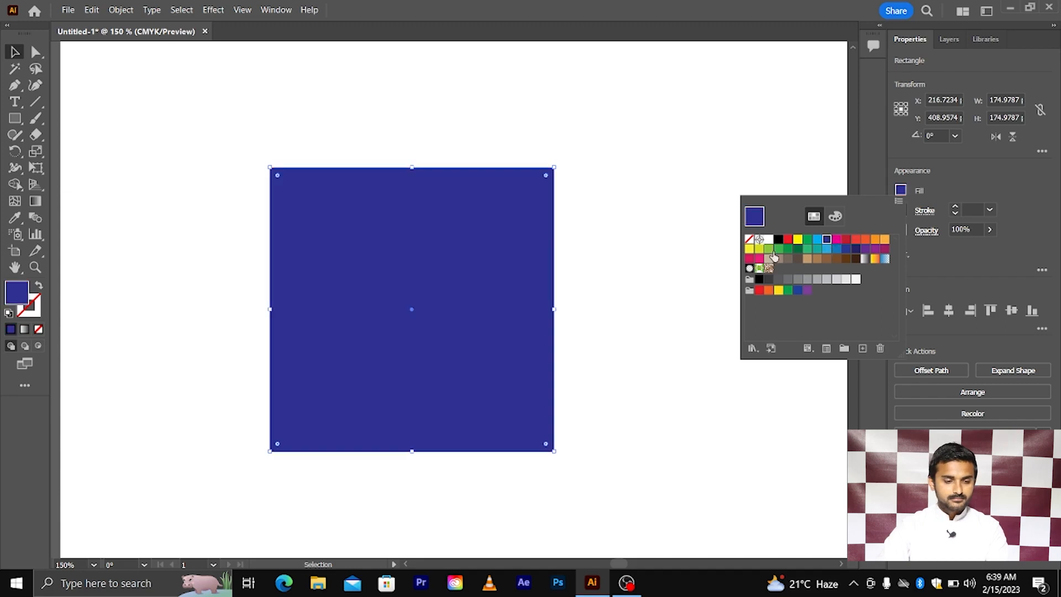
left_click(620, 255)
- Draw a golden-yellow five-pointed star about 137 pt wide at the dark blue square's right edge
left_click(77, 165)
left_click_drag(15, 118, 73, 184)
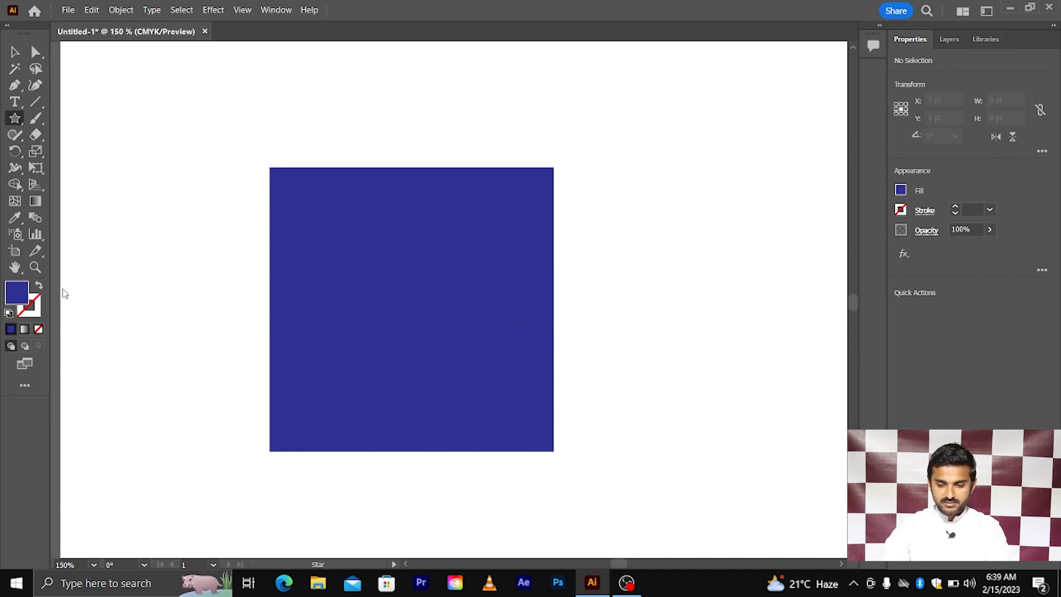
double_click(16, 292)
left_click_drag(635, 310, 690, 365)
left_click(727, 389)
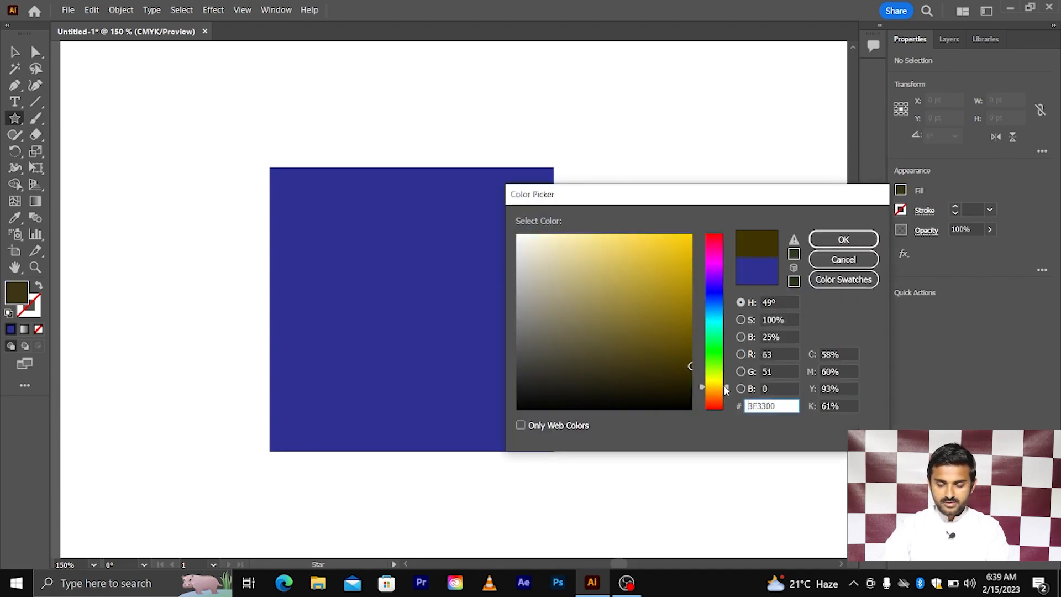
left_click_drag(679, 301, 727, 231)
left_click(841, 240)
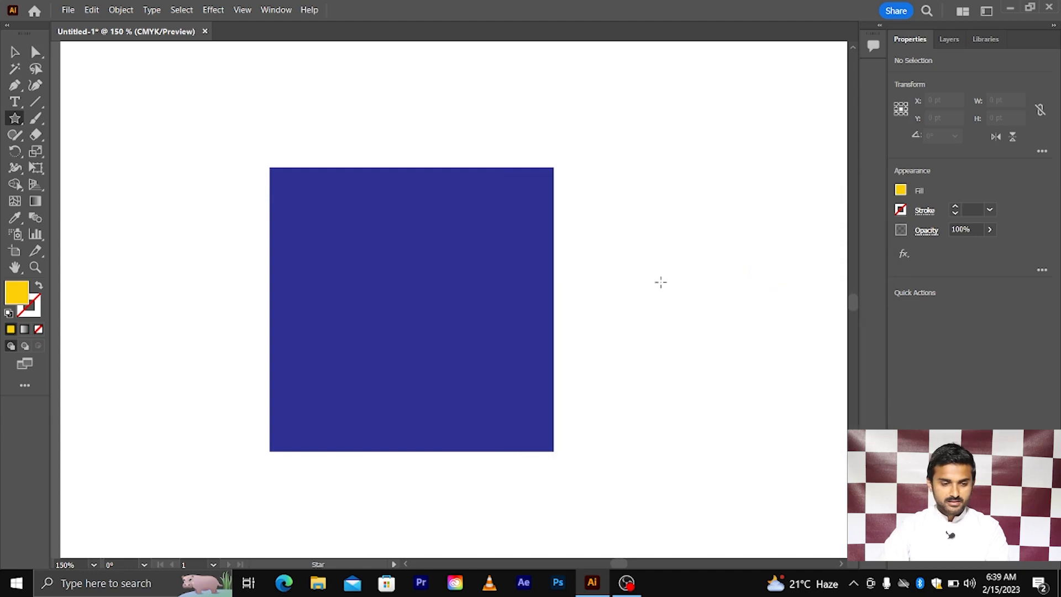
left_click_drag(661, 282, 744, 367)
left_click(15, 51)
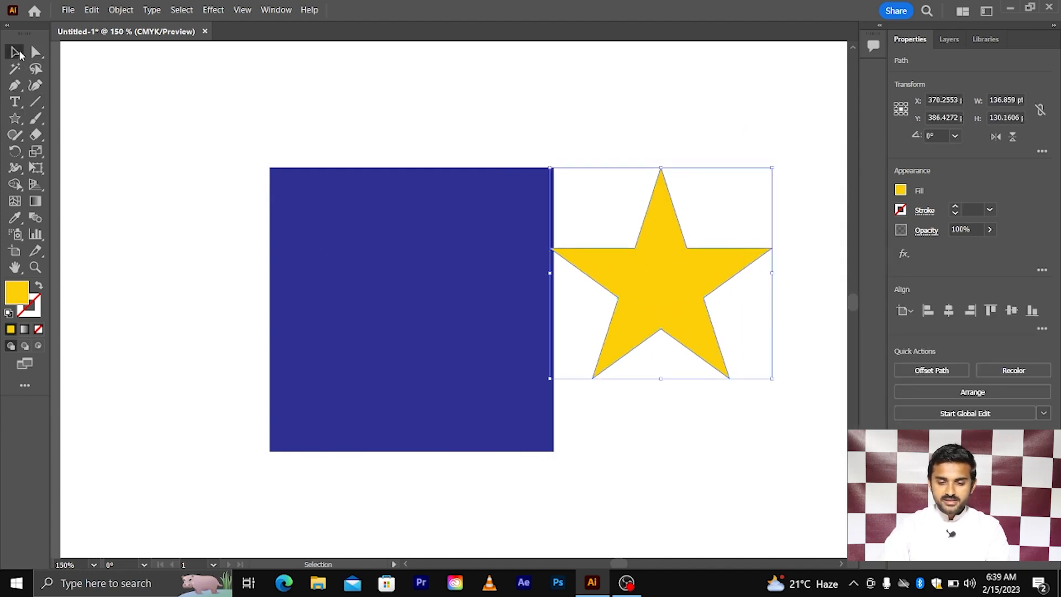
- Move the yellow star onto the dark blue square, aligning it with the square's centre
left_click(623, 220)
scroll(635, 232, "down", 2)
left_click_drag(642, 239, 666, 260)
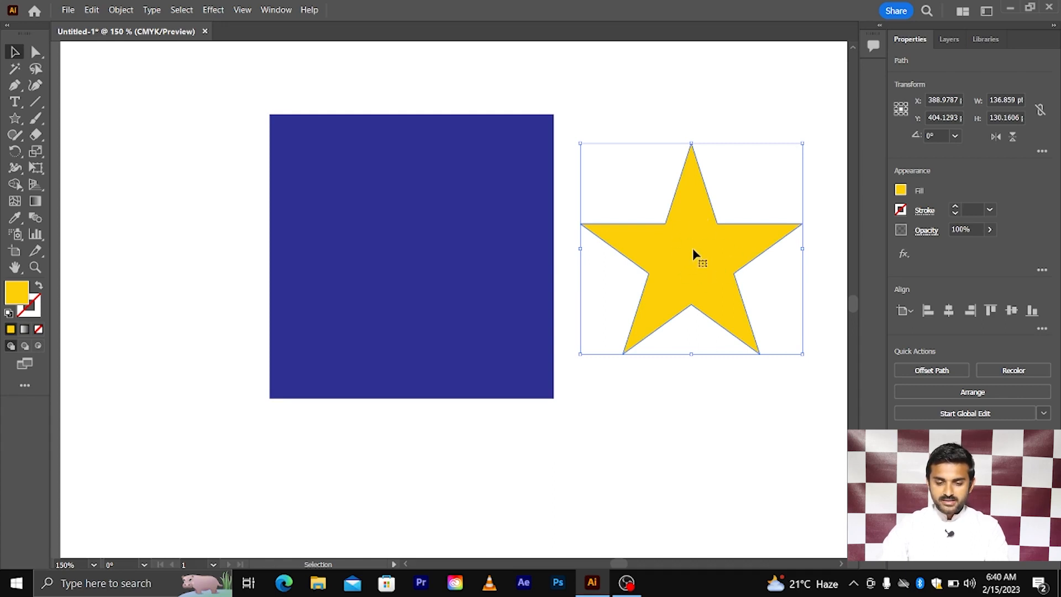
left_click_drag(700, 261, 421, 264)
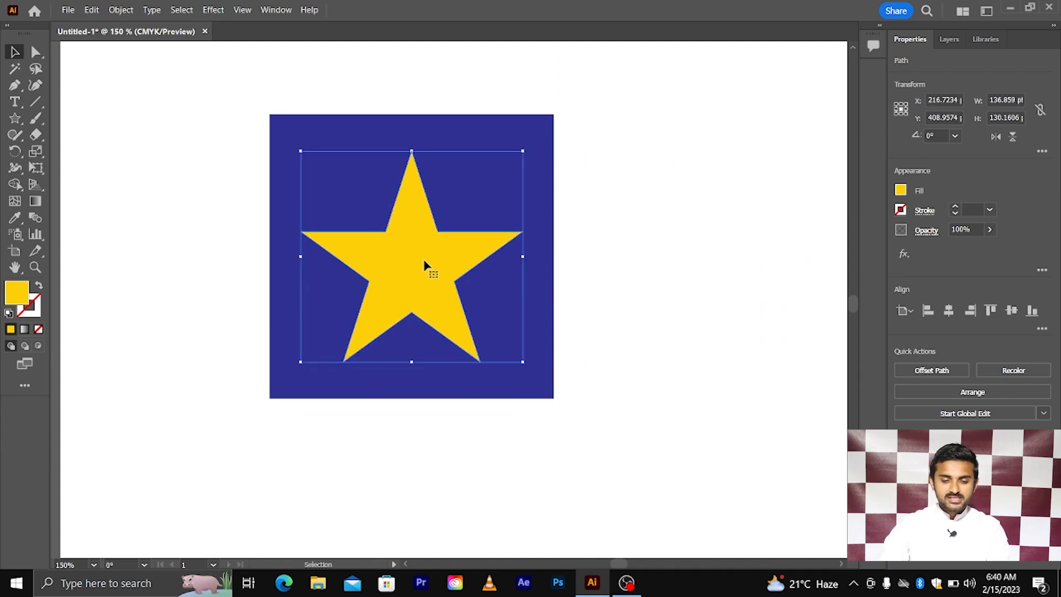
- Make a clipping mask from the yellow star and the dark blue square behind it
scroll(425, 261, "up", 1)
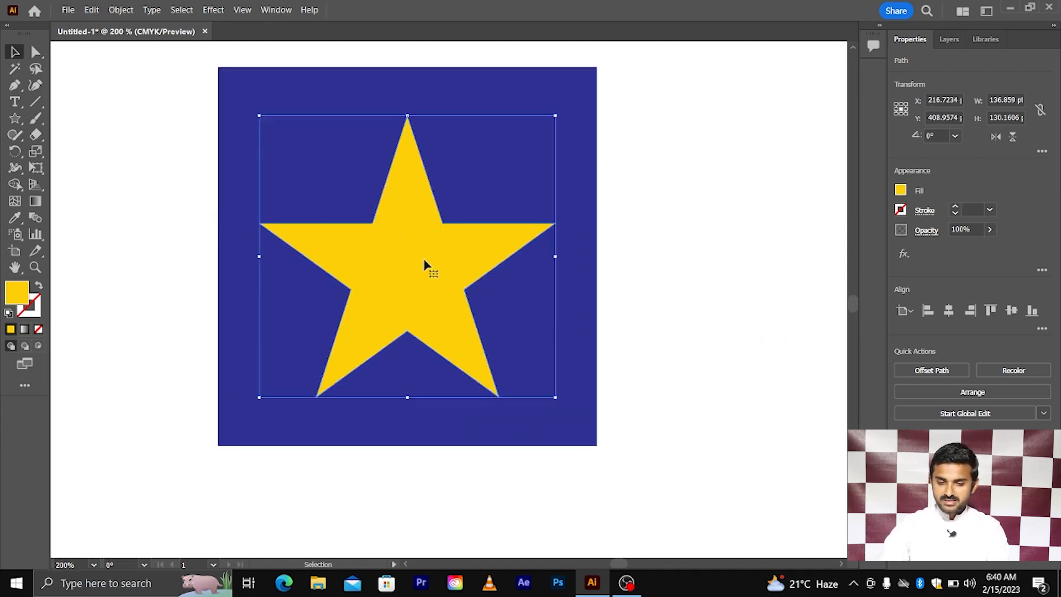
scroll(424, 261, "up", 1)
scroll(424, 261, "left", 1)
scroll(425, 265, "left", 1)
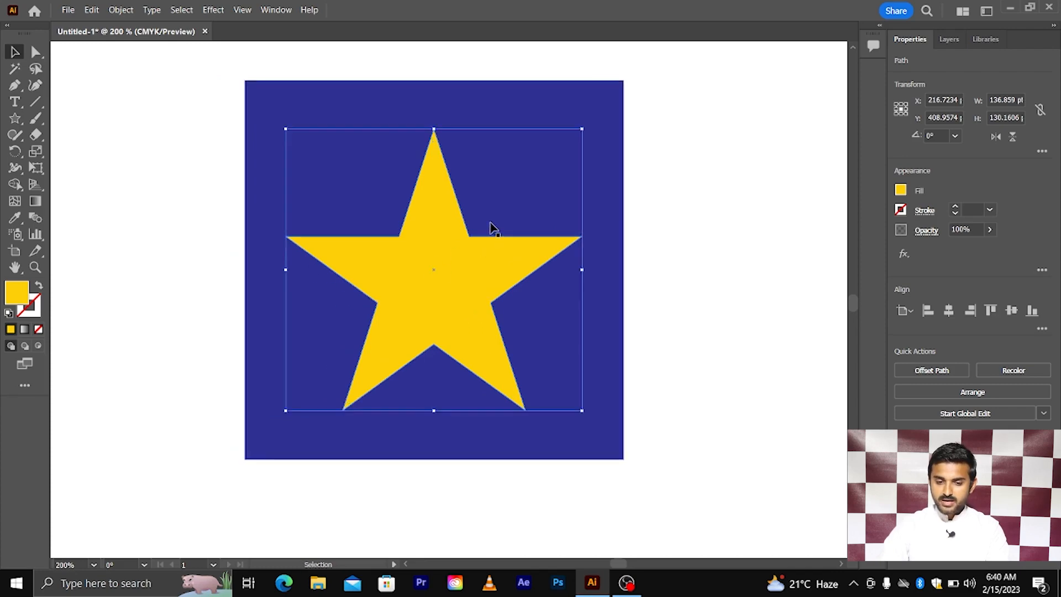
left_click(542, 176)
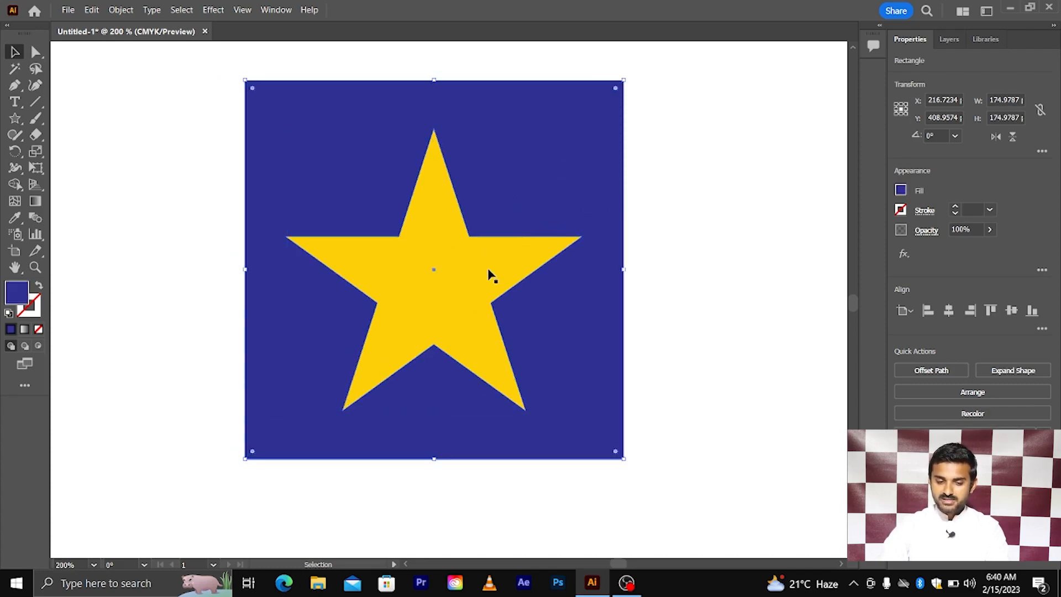
left_click(432, 275)
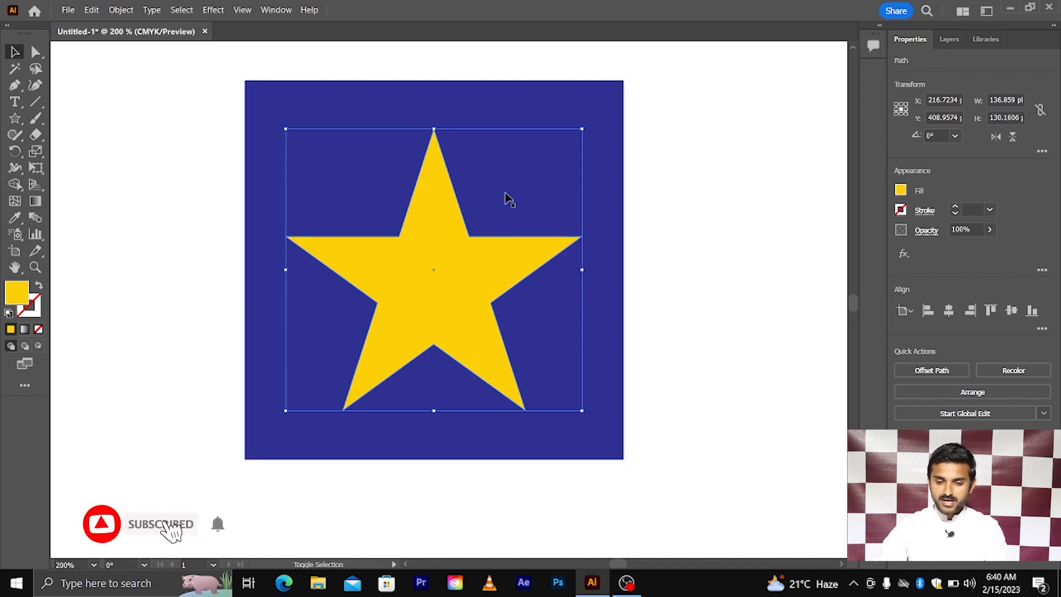
left_click(595, 94, "shift")
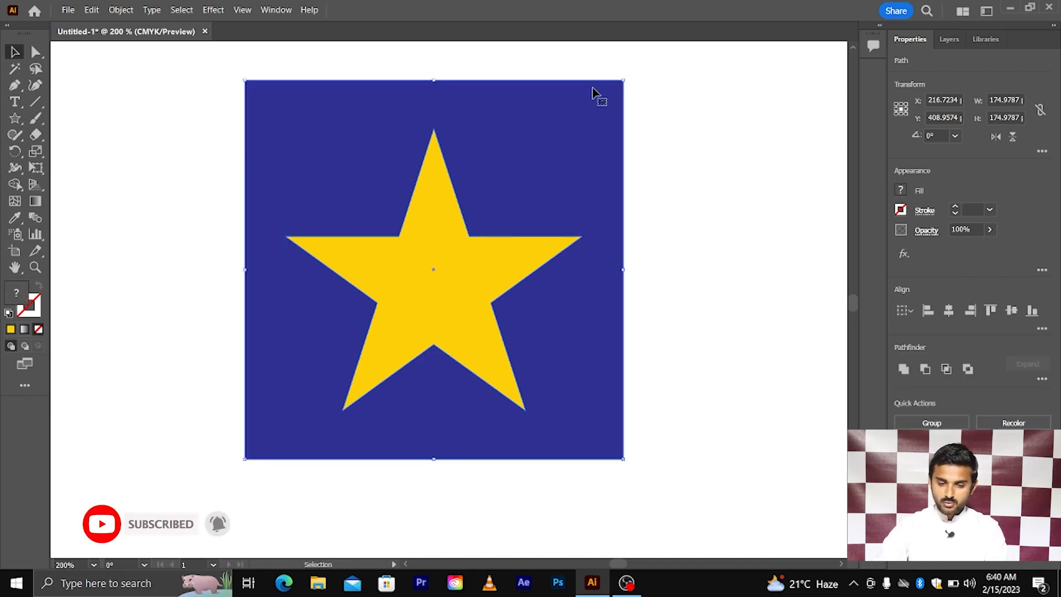
left_click(651, 172)
left_click_drag(701, 133, 313, 406)
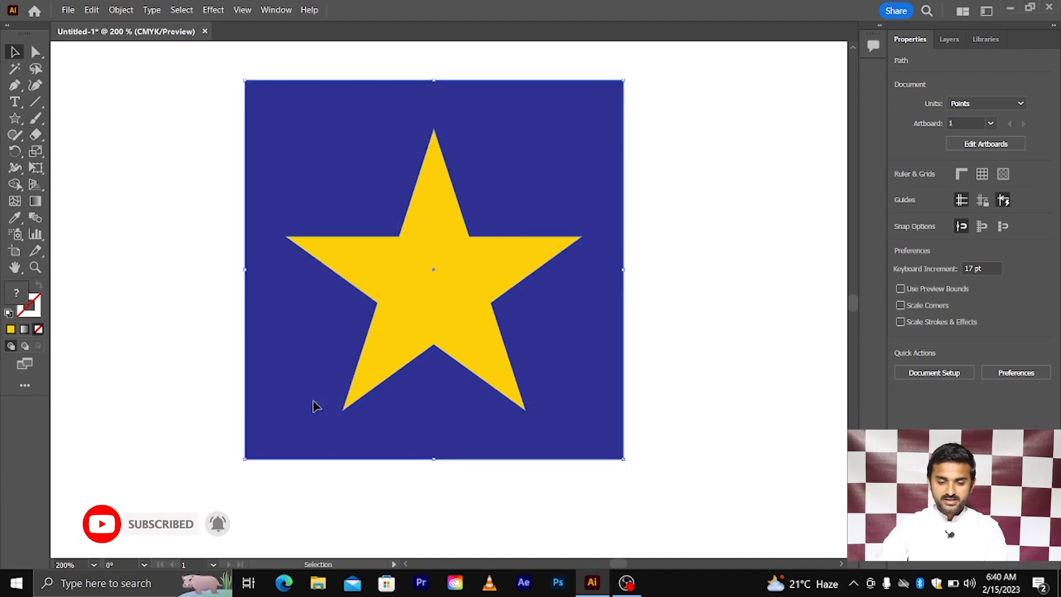
right_click(416, 266)
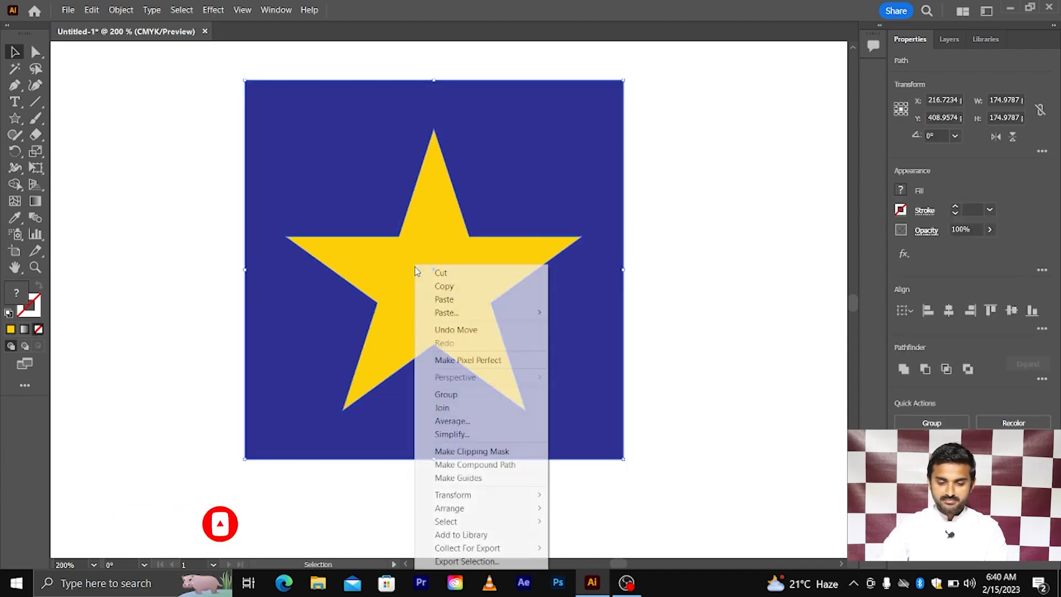
left_click(486, 453)
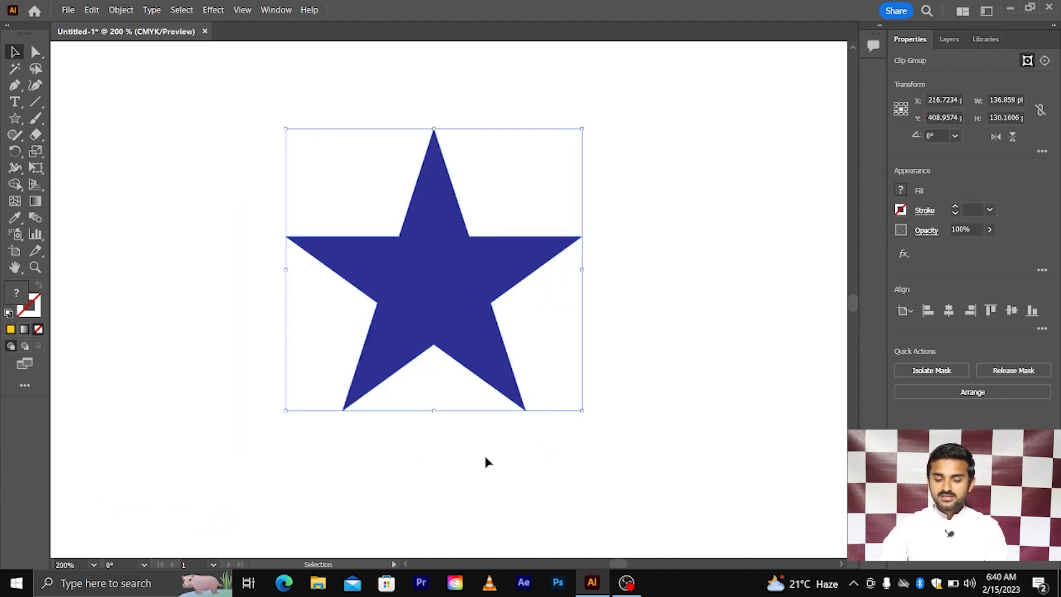
- Undo the clipping mask made from the star and the dark blue square
scroll(474, 443, "down", 1)
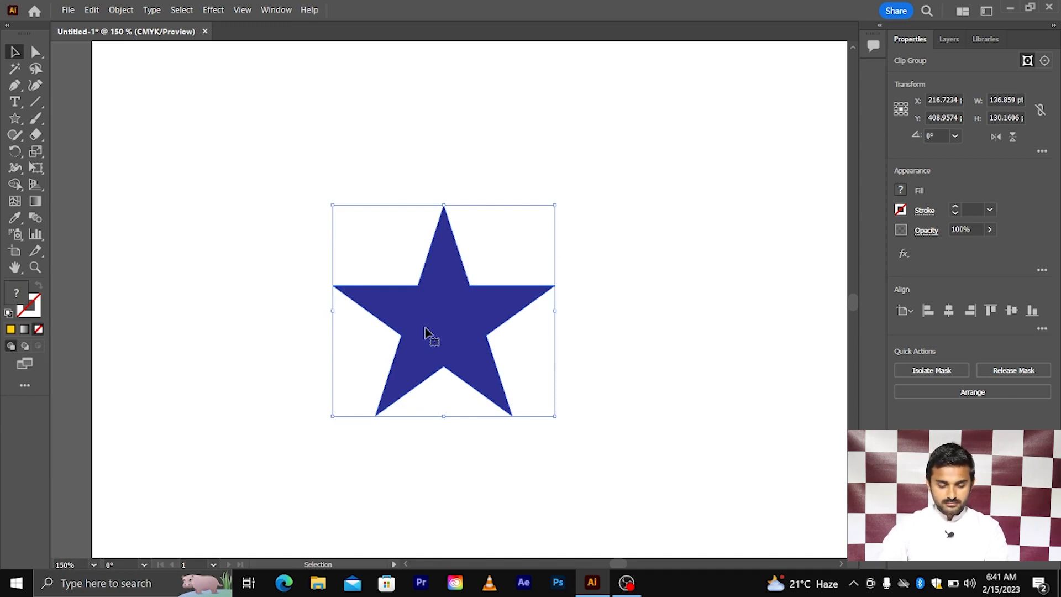
key("super")
key("super")
key("ctrl")
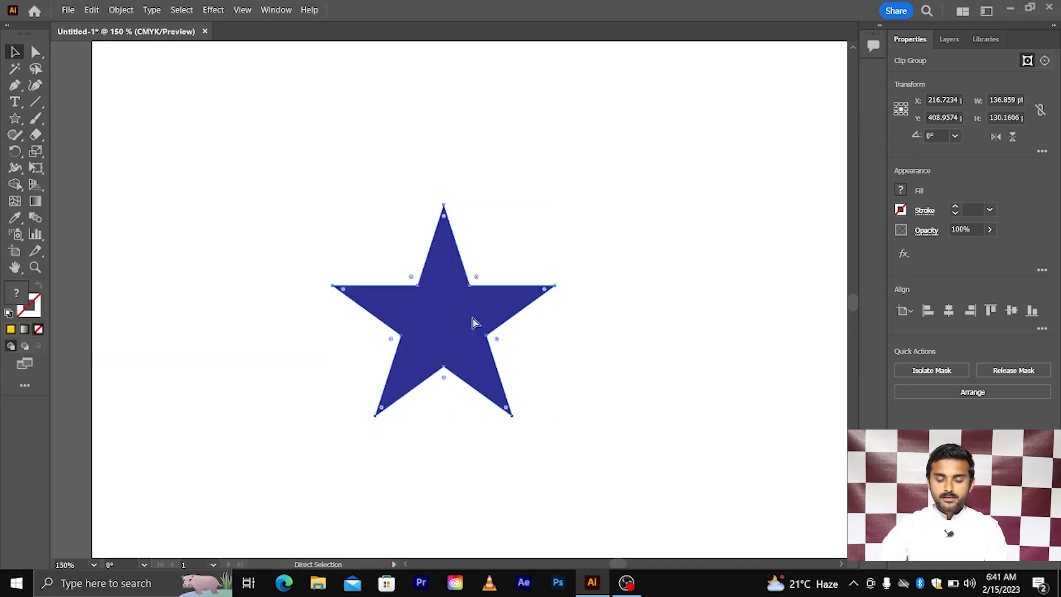
key("ctrl+alt+7")
left_click(644, 279)
scroll(648, 275, "right", 1)
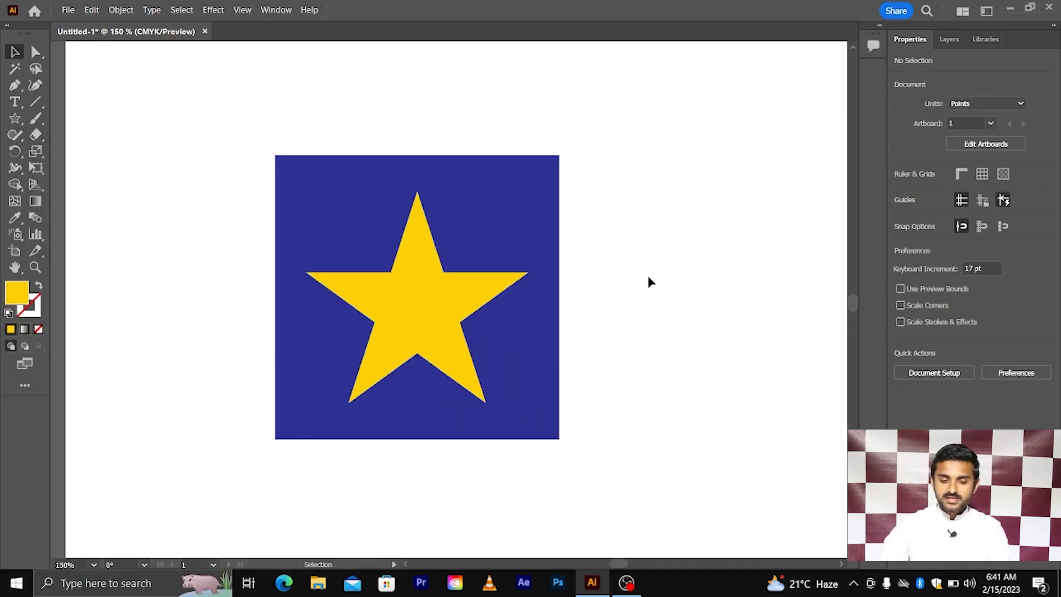
- Delete the yellow star and the dark blue square from the artboard
scroll(608, 288, "down", 1)
scroll(426, 307, "up", 1)
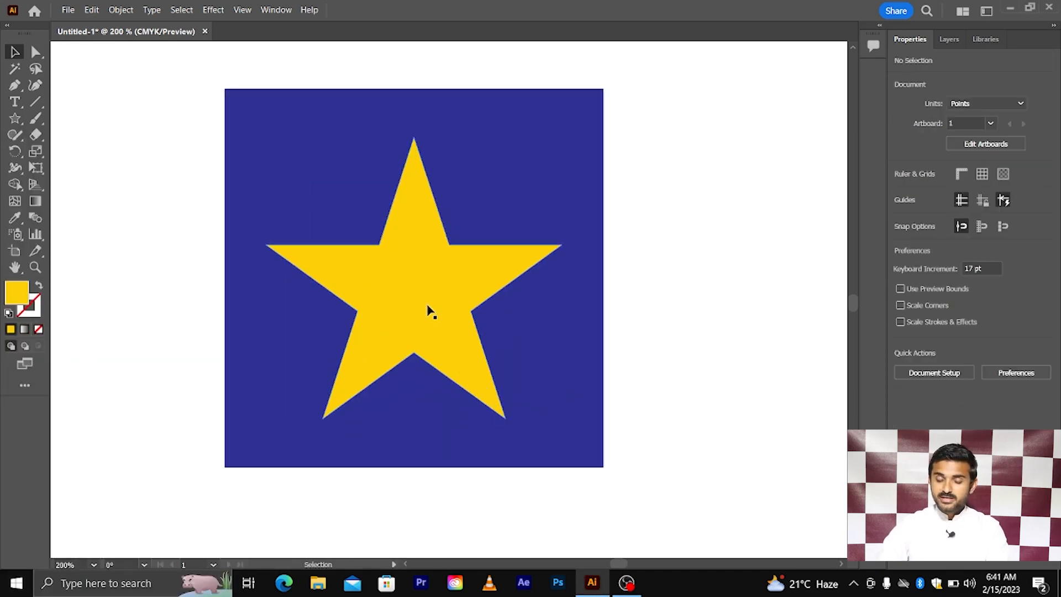
scroll(431, 310, "down", 1)
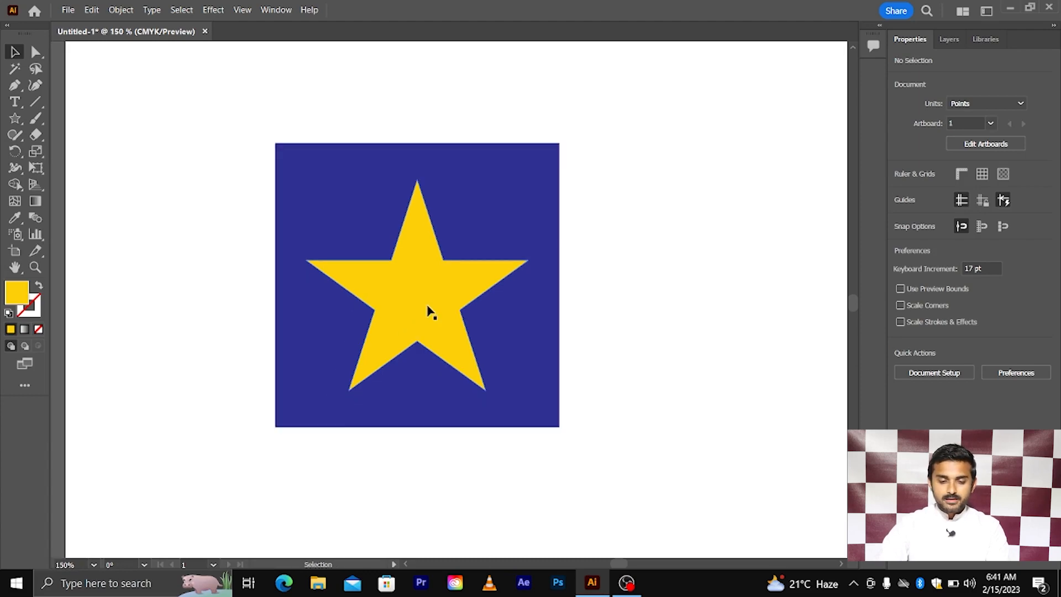
left_click(427, 309)
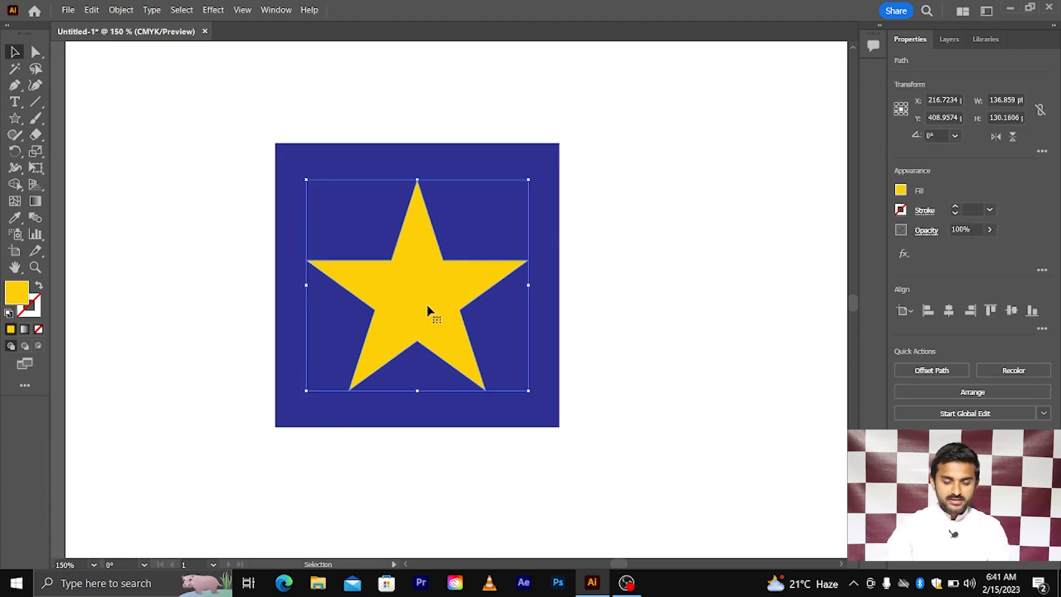
key("a")
key("ctrl+a")
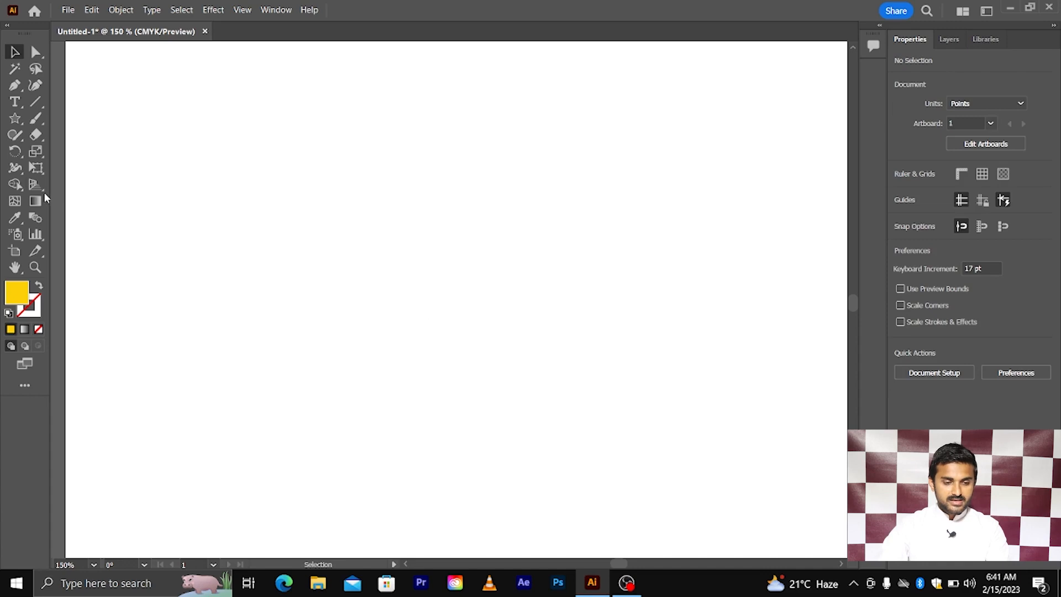
- Draw a square about 177 pt wide on the empty artboard
left_click(15, 117)
left_click(51, 120)
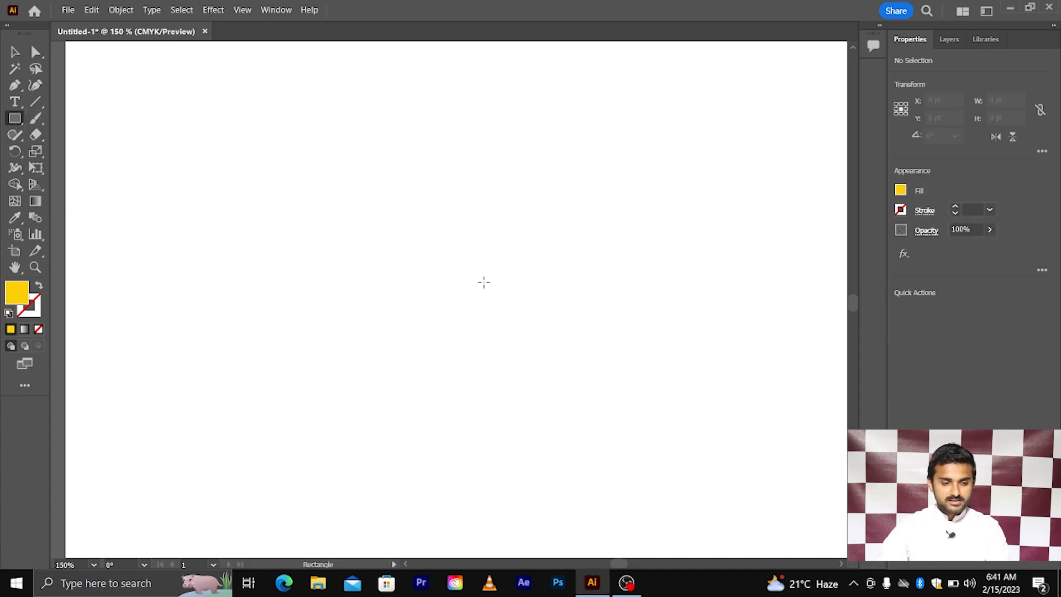
left_click_drag(468, 281, 614, 381)
left_click(15, 51)
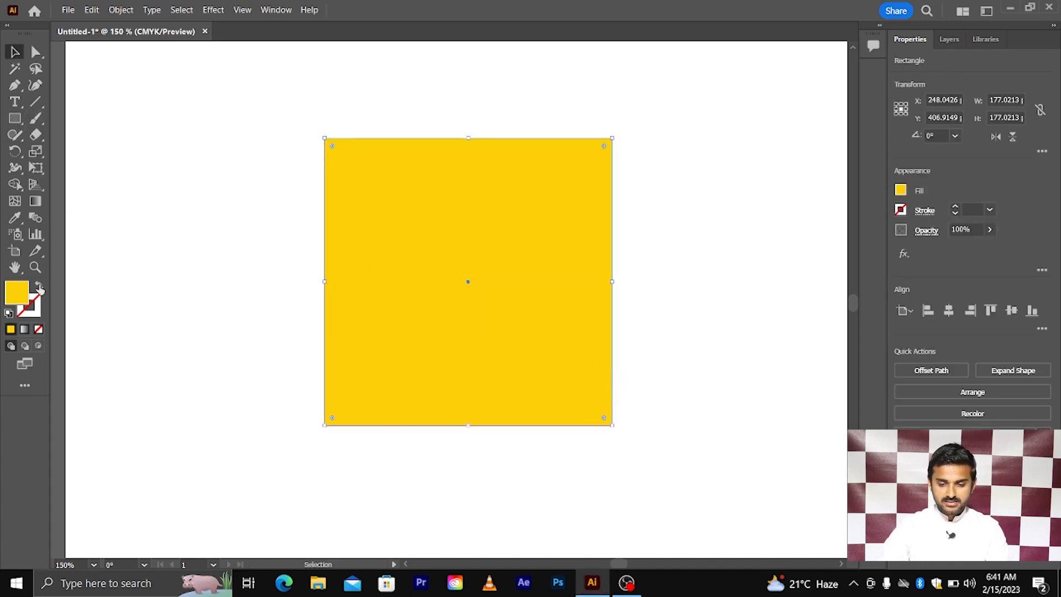
- Fill the new square with the red colour EF1100
double_click(15, 298)
left_click(672, 343)
left_click_drag(718, 388, 724, 409)
left_click_drag(672, 343, 689, 243)
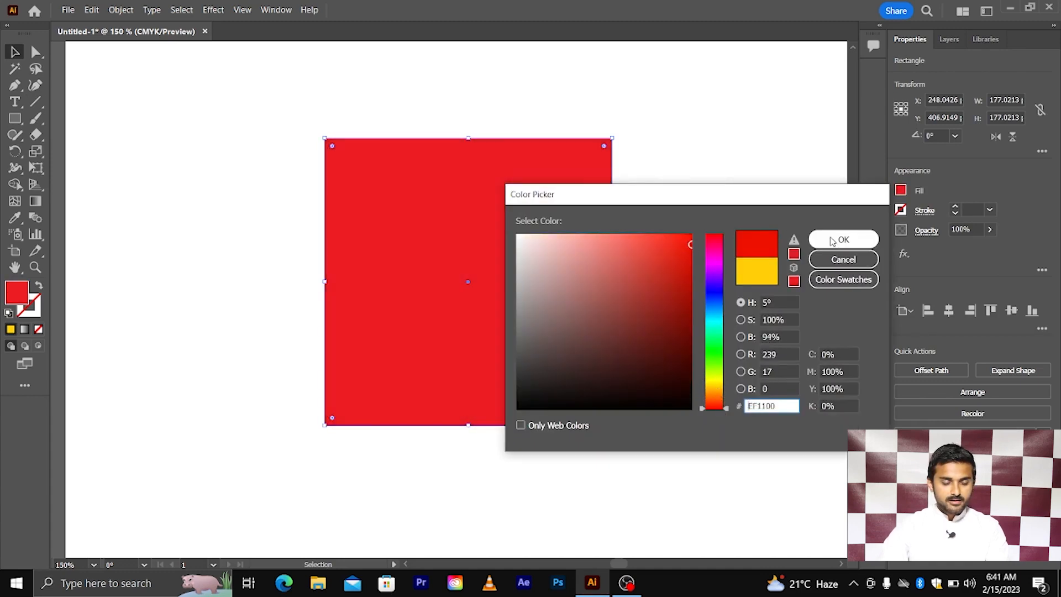
left_click(843, 239)
left_click(756, 264)
- Draw a hexagon about 137 pt wide beside the red square, touching its left edge
left_click(22, 120)
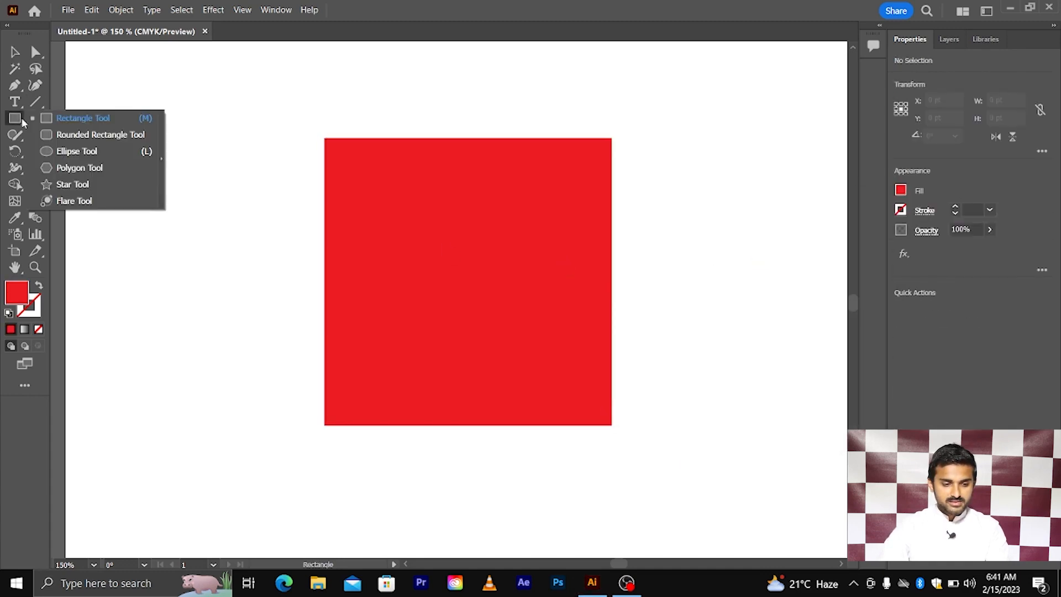
left_click(77, 167)
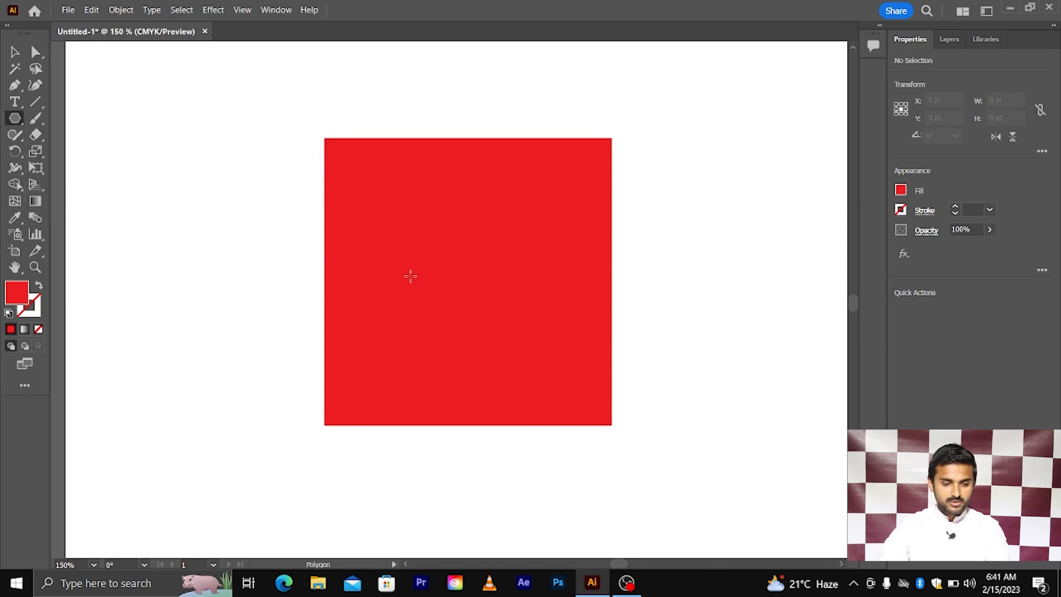
left_click_drag(215, 275, 304, 342)
left_click(15, 52)
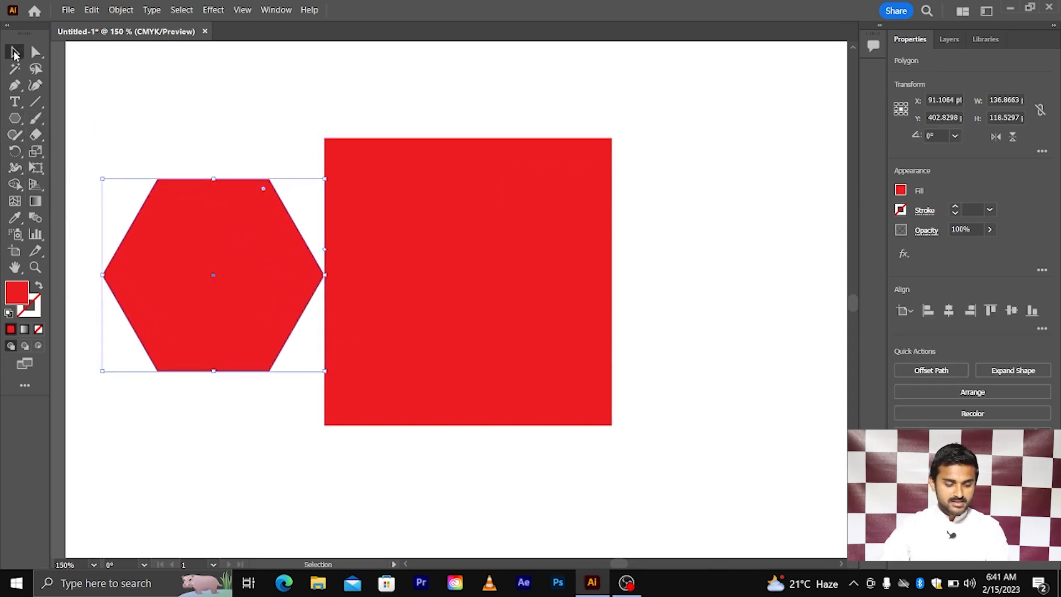
- Change the hexagon's fill colour to a medium blue
double_click(18, 304)
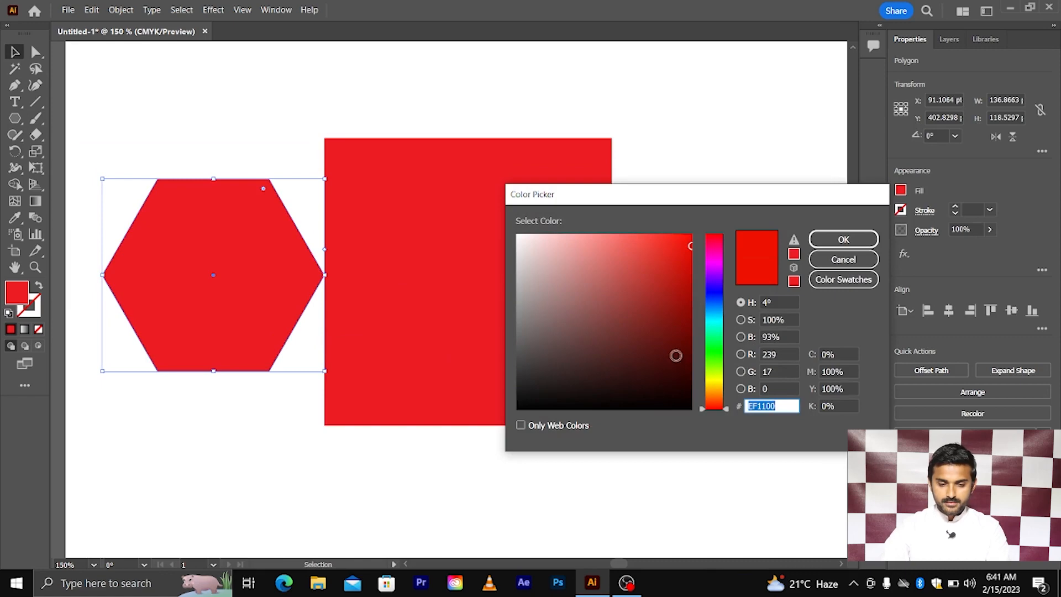
left_click(715, 399)
left_click_drag(671, 330, 702, 232)
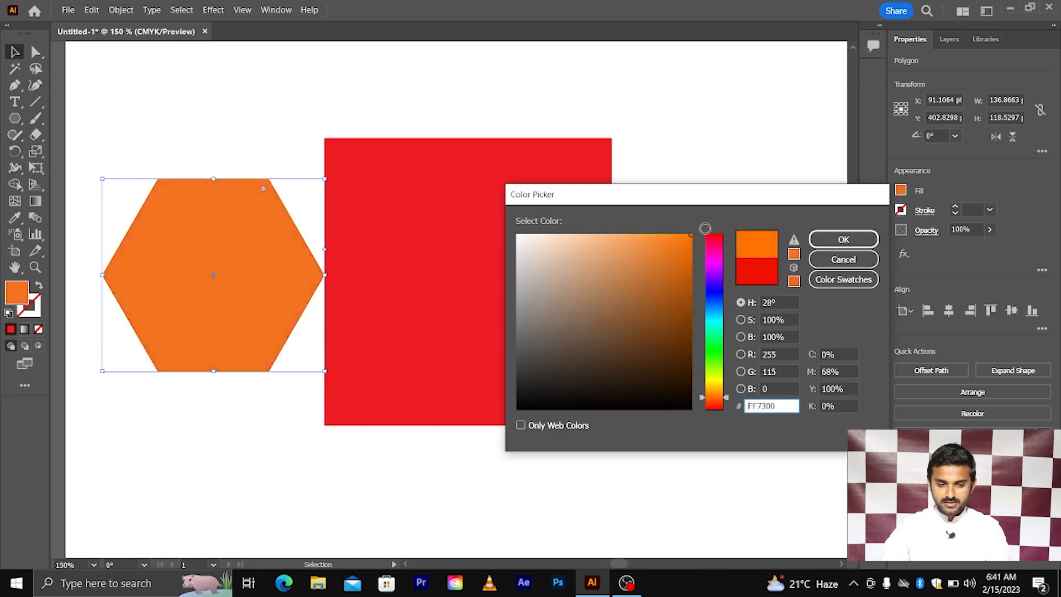
left_click(720, 311)
left_click(718, 295)
left_click_drag(686, 278, 677, 271)
left_click(844, 239)
left_click(754, 296)
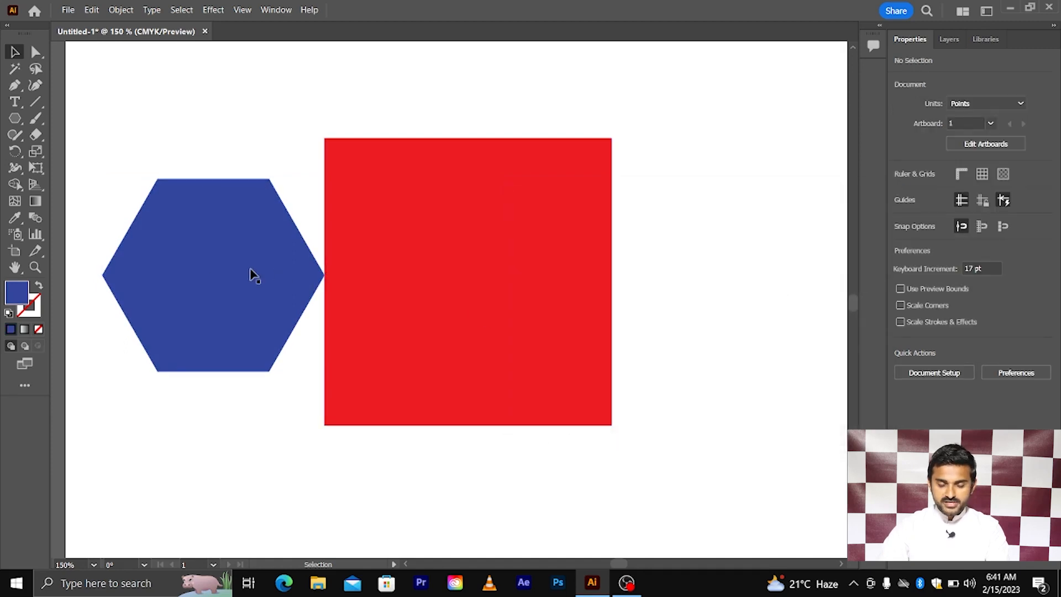
- Move the blue hexagon onto the middle of the red square and make a clipping mask from both shapes
left_click_drag(217, 277, 473, 314)
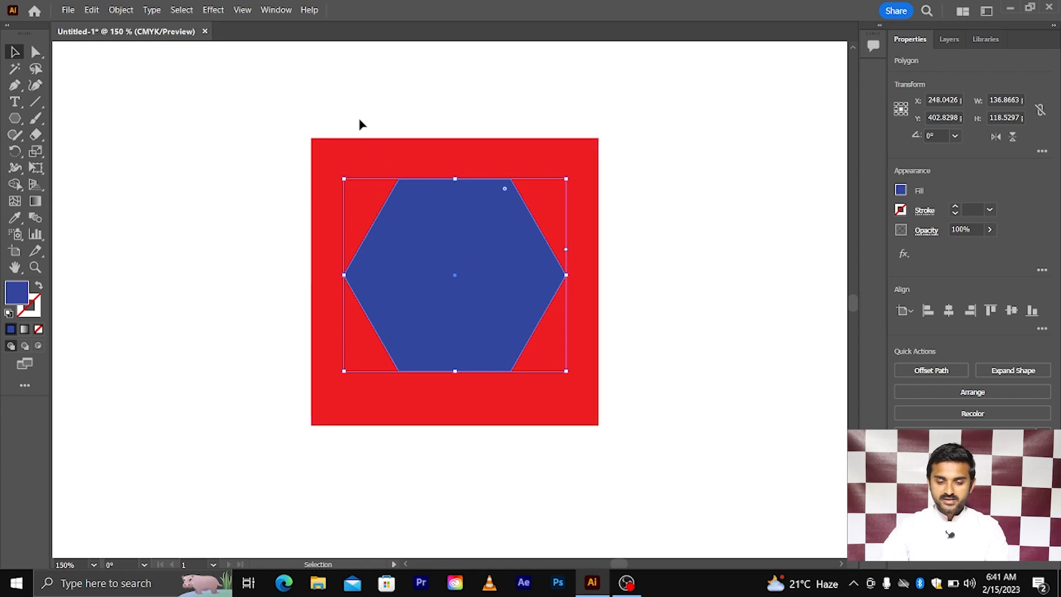
left_click_drag(360, 123, 504, 287)
right_click(451, 229)
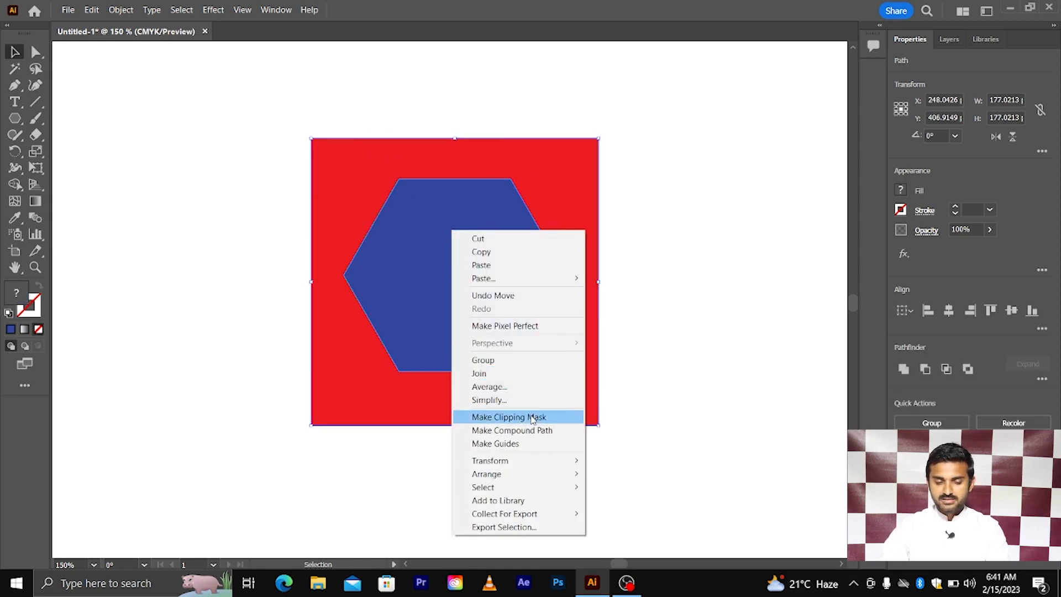
left_click(528, 417)
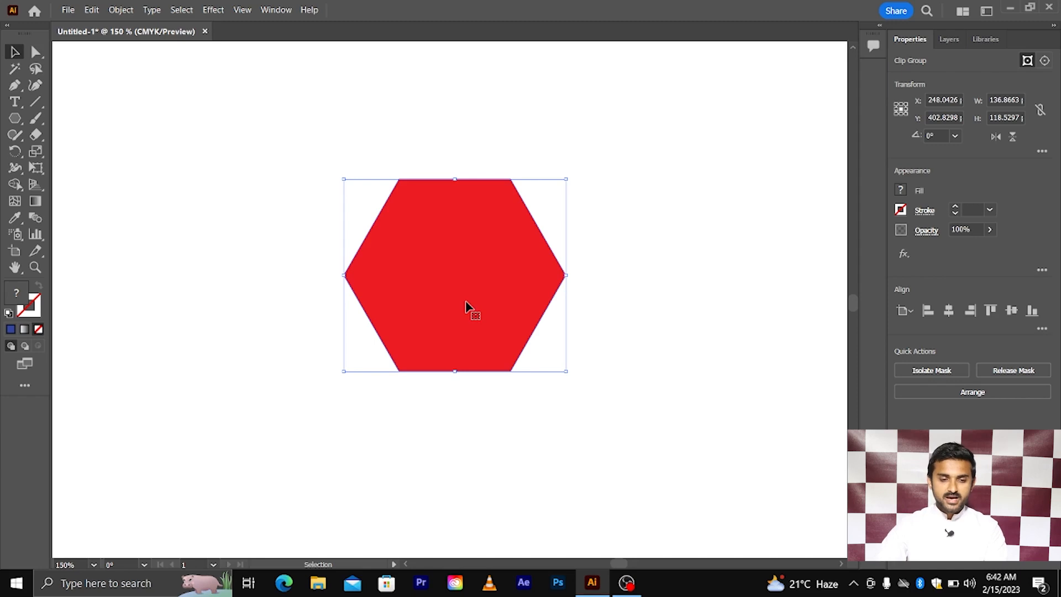
- Show the Appearance panel and place it in the empty area beside the clipped hexagon
left_click(279, 10)
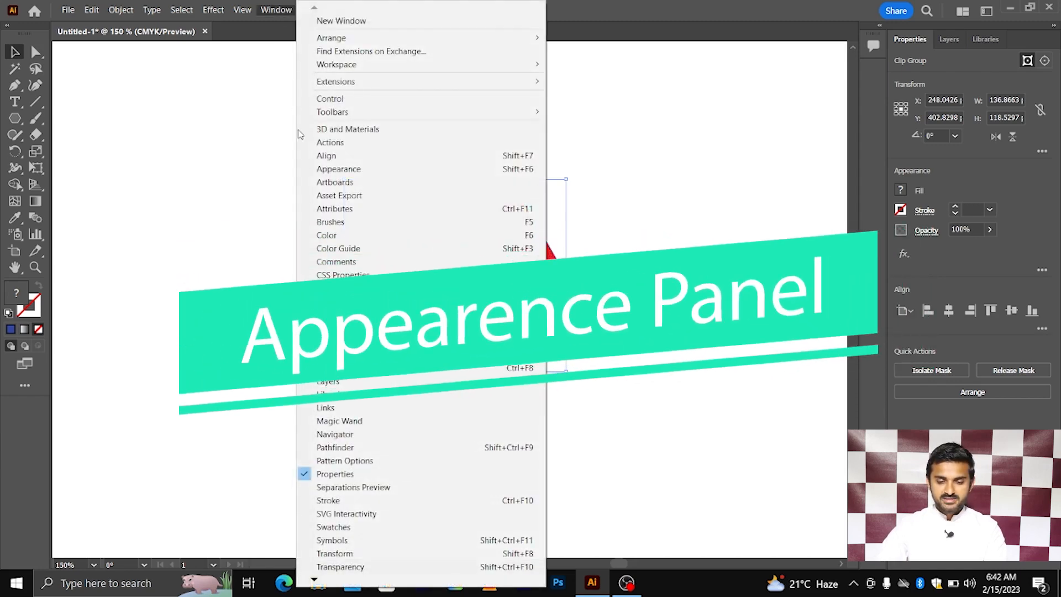
left_click(324, 168)
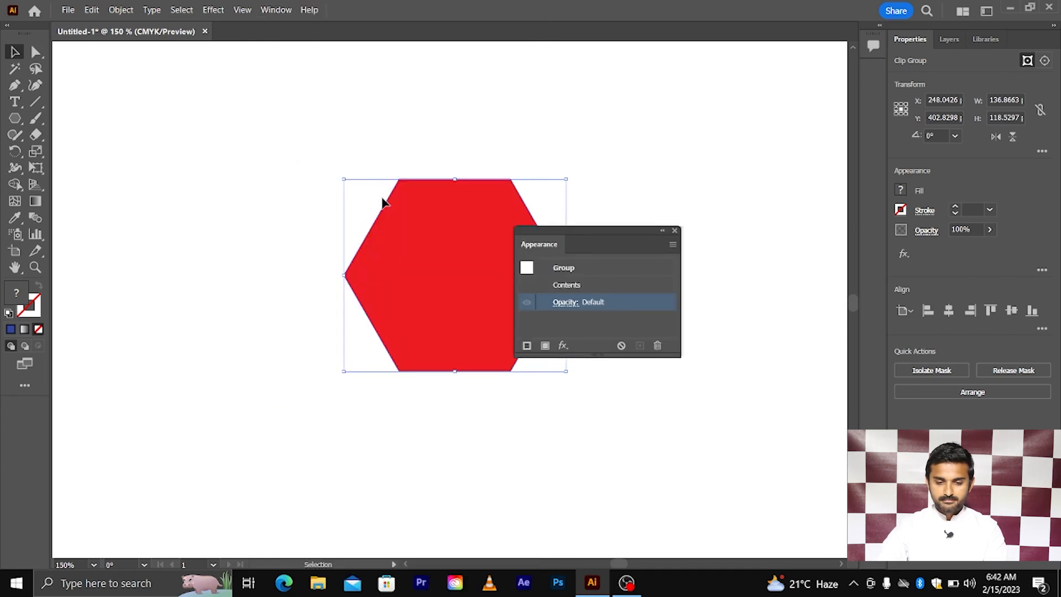
left_click_drag(557, 236, 711, 176)
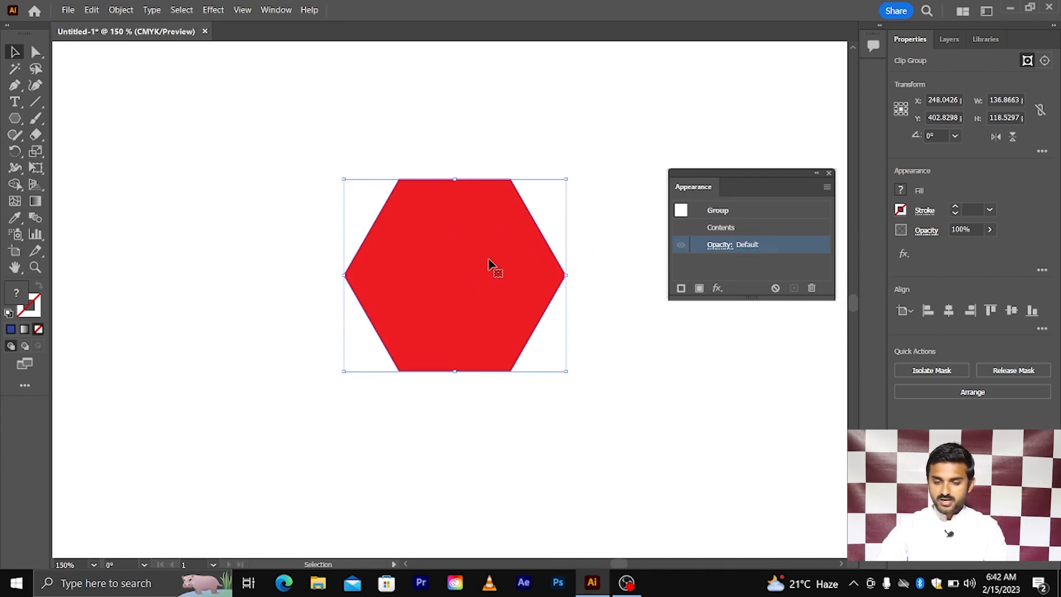
- Open the opacity settings of the clipped hexagon's appearance and set the opacity to 100%
left_click(717, 246)
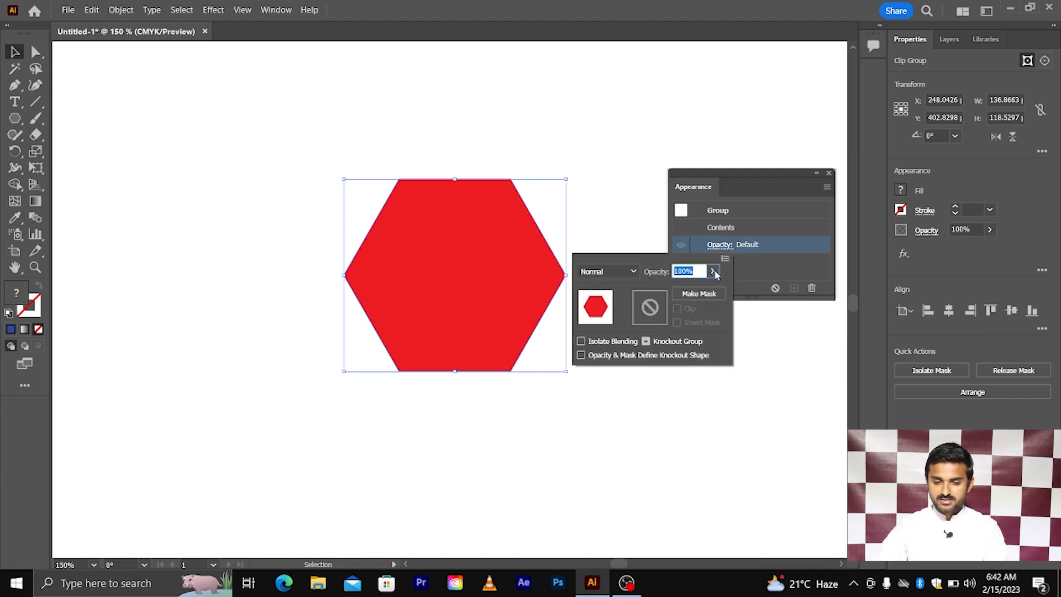
left_click(713, 271)
mouse_move(709, 288)
left_mouse_down()
mouse_move(680, 291)
mouse_move(710, 288)
left_mouse_up()
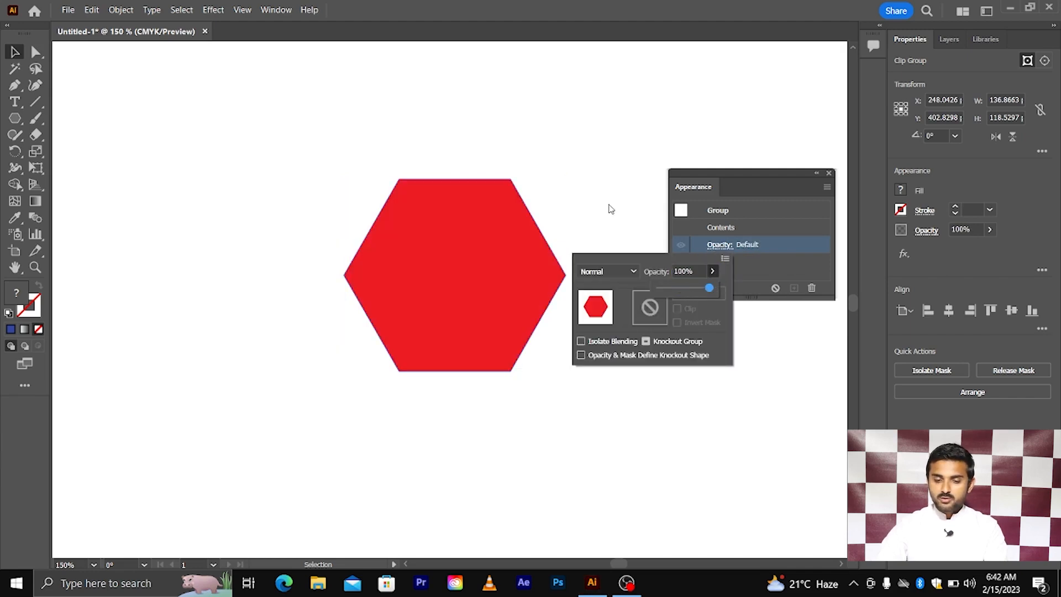
left_click(609, 206)
left_click(623, 232)
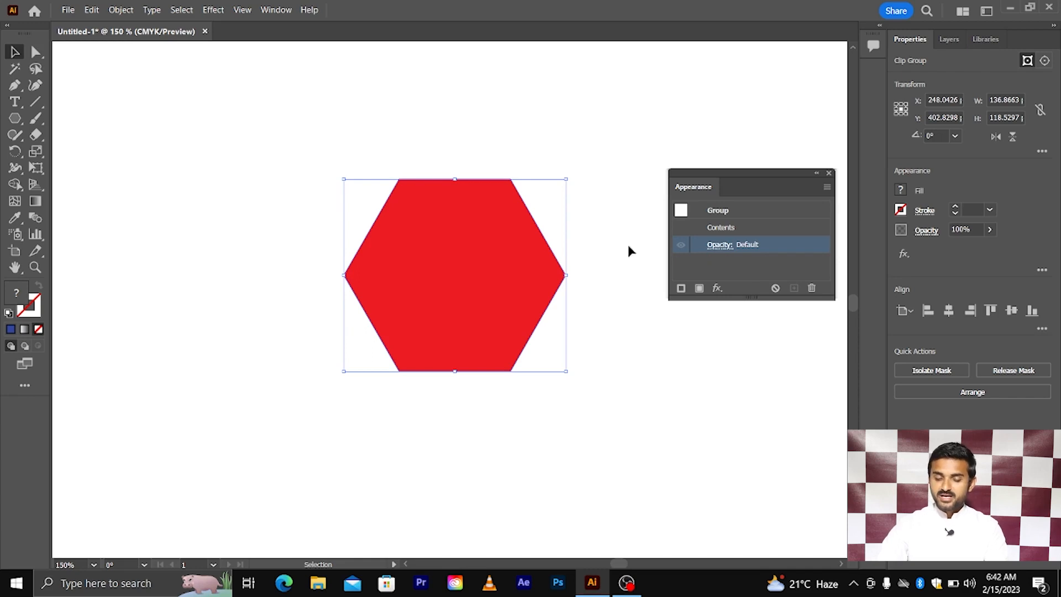
- Release the clipping mask on the red hexagon
right_click(492, 230)
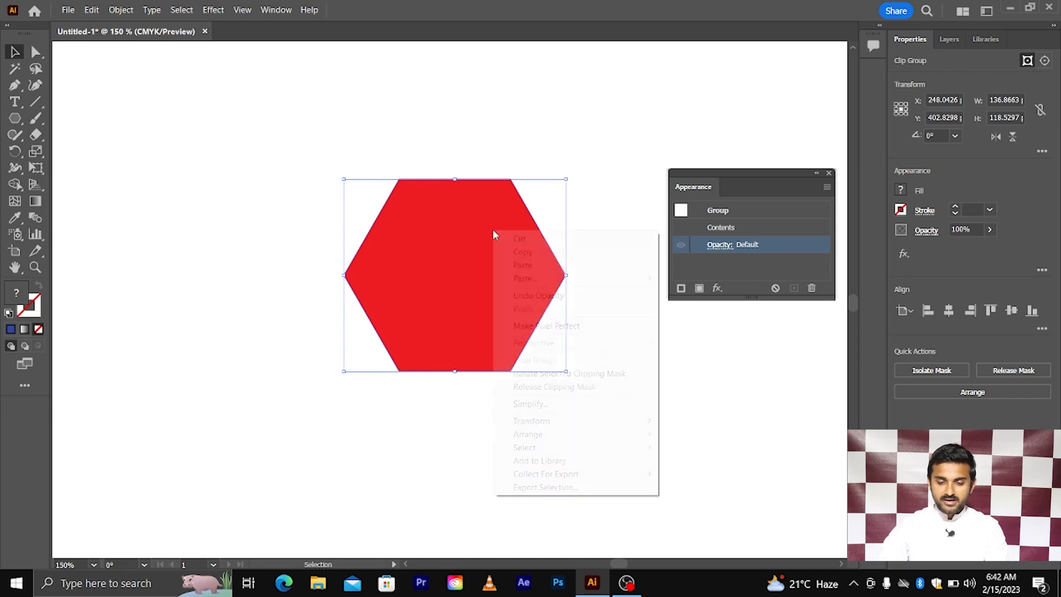
left_click(565, 390)
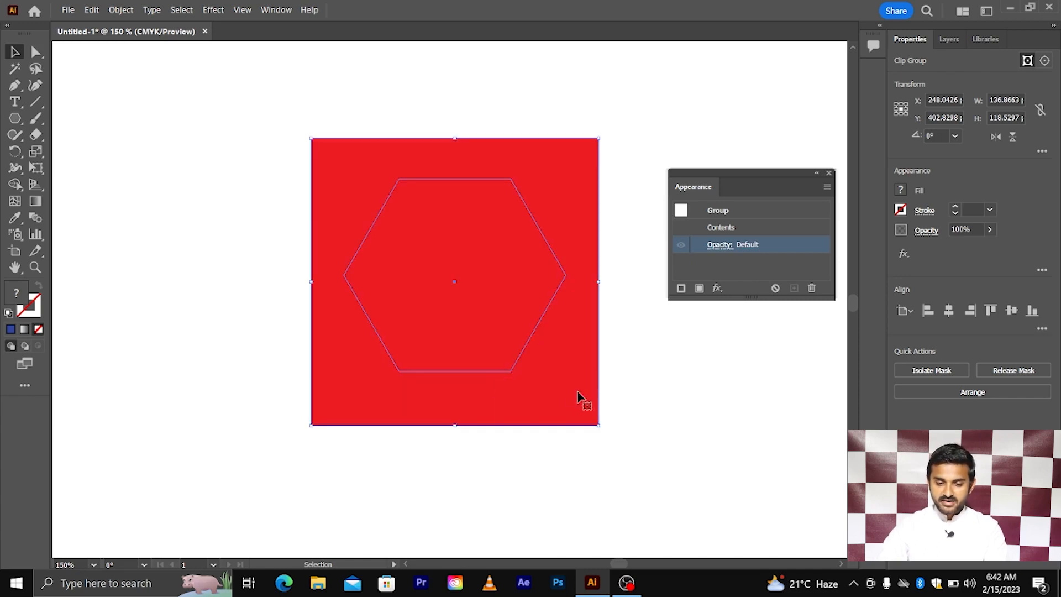
- Try moving the red square aside to expose and select the unfilled hexagon outline, and undo the move
left_click(635, 410)
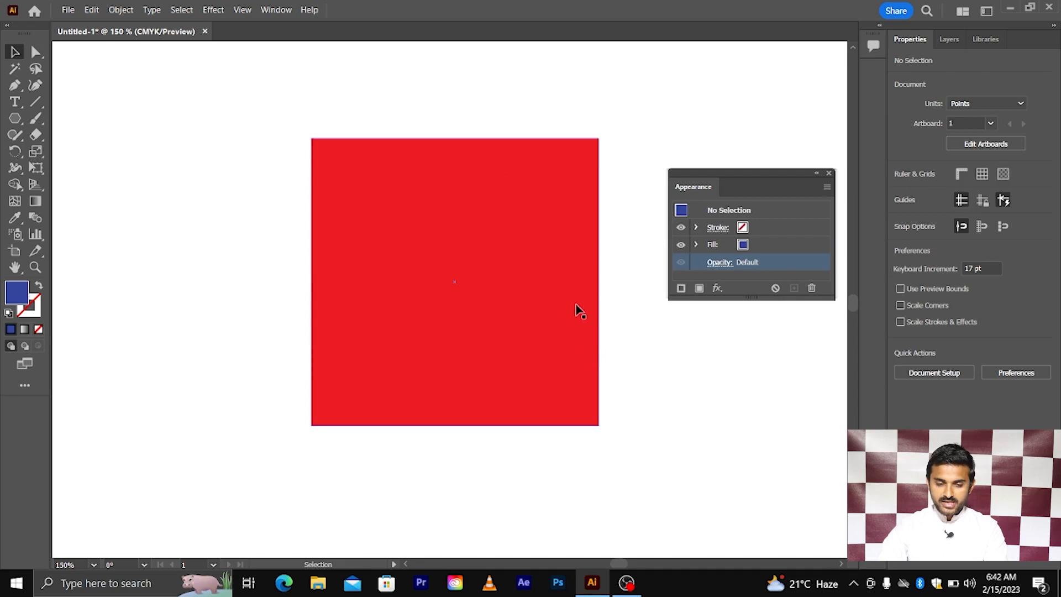
left_click_drag(585, 315, 295, 275)
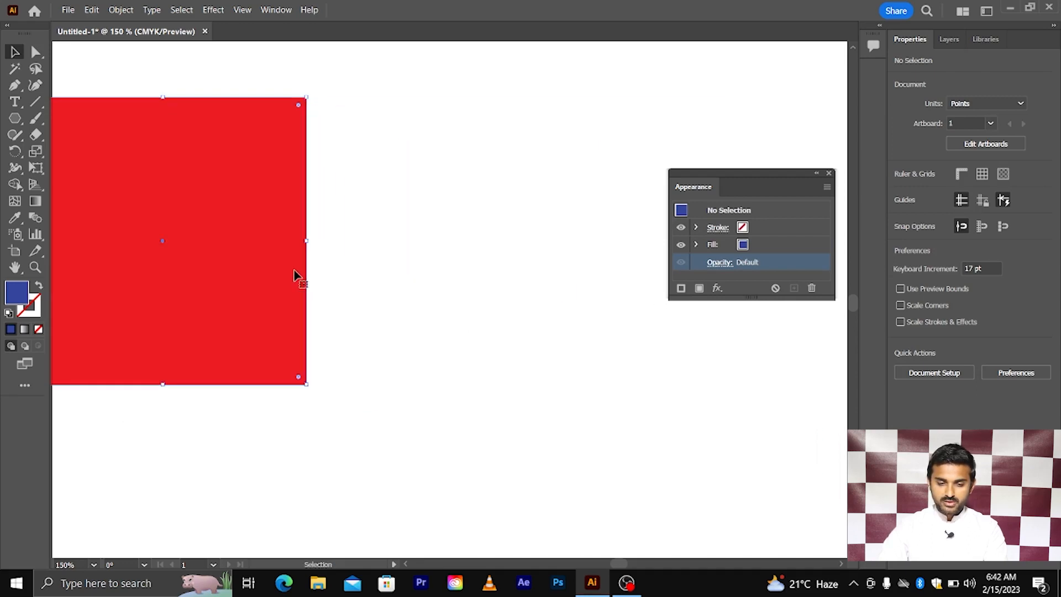
left_click_drag(394, 111, 596, 428)
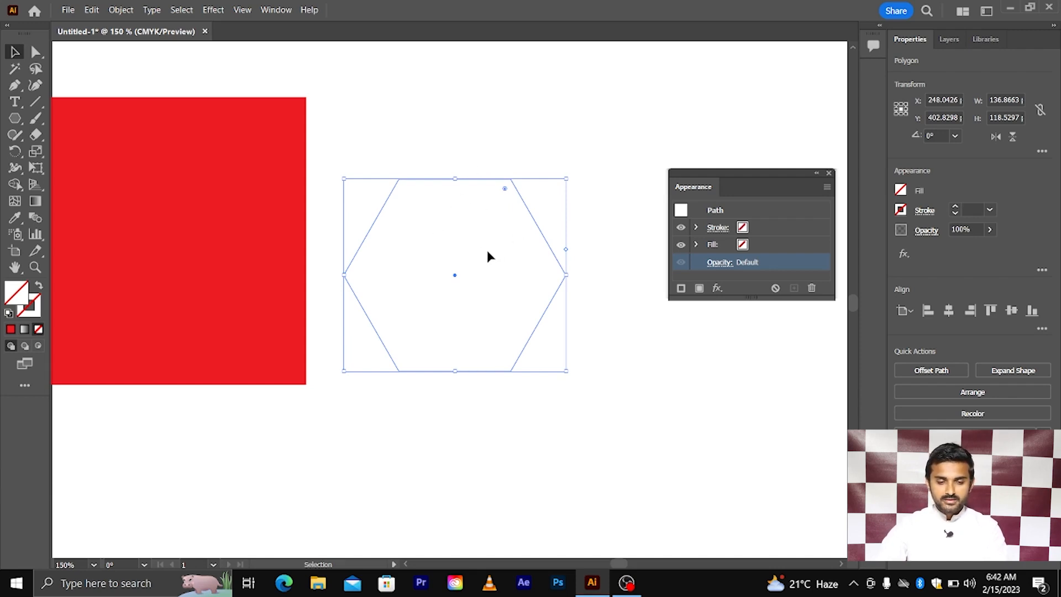
key("ctrl+z")
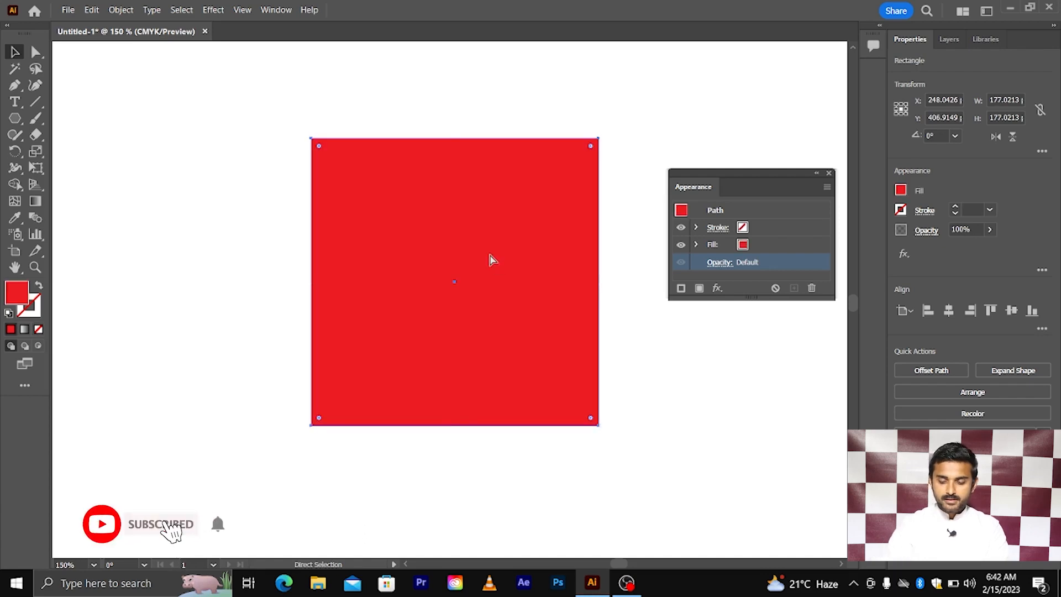
- Delete the red square and the hexagon outline, and move the Appearance panel clear of the drawing area
key("ctrl+shift+z")
key("Delete")
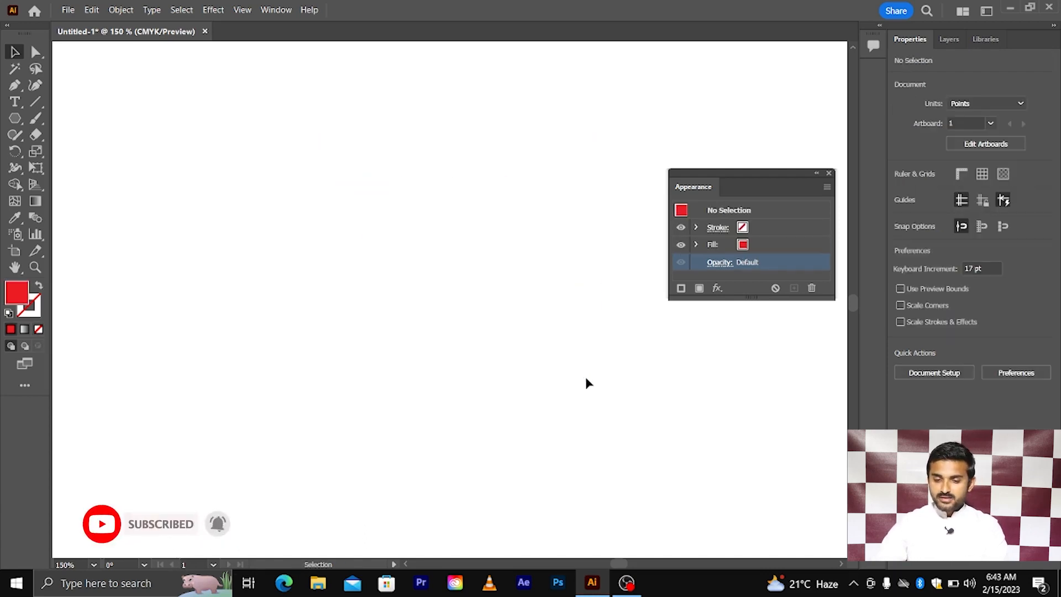
left_click_drag(696, 174, 718, 91)
key("ctrl")
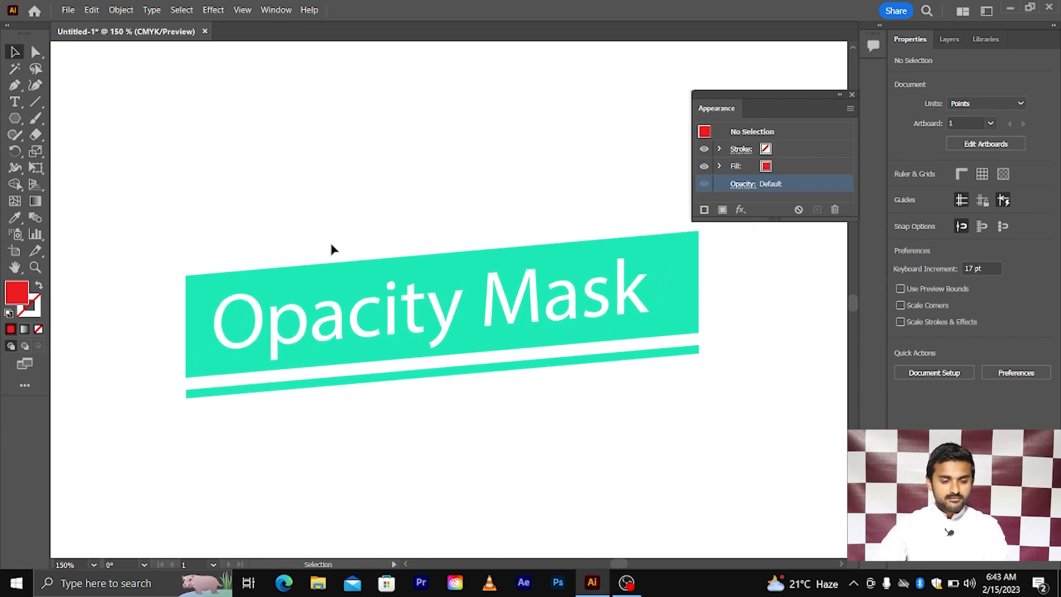
- Draw a red square about 233 pt wide with the Rectangle tool and shift it slightly up and to the left
left_click(15, 121)
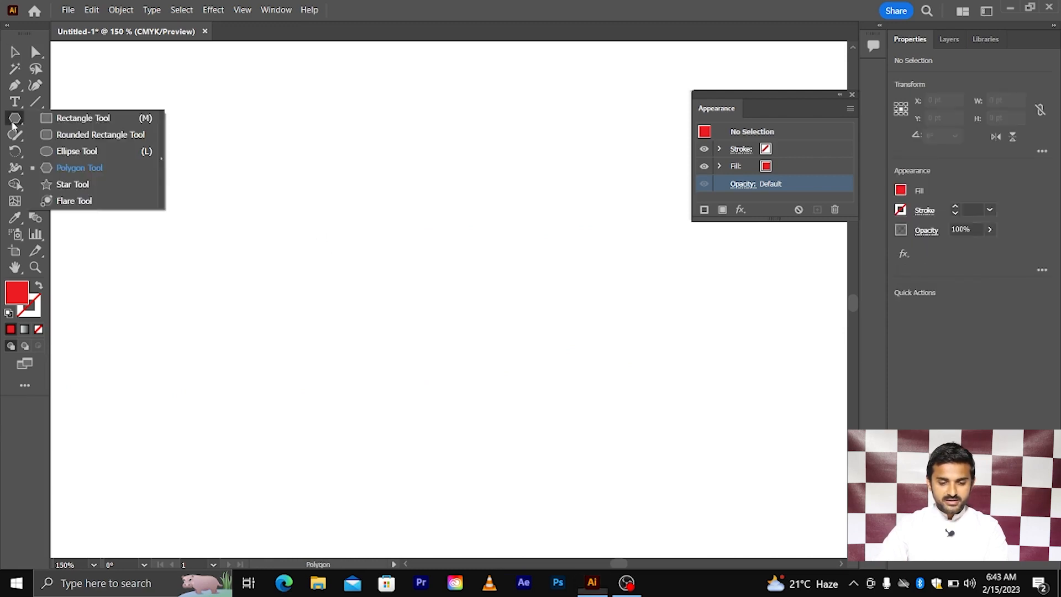
left_click(83, 118)
left_click_drag(420, 314, 609, 503)
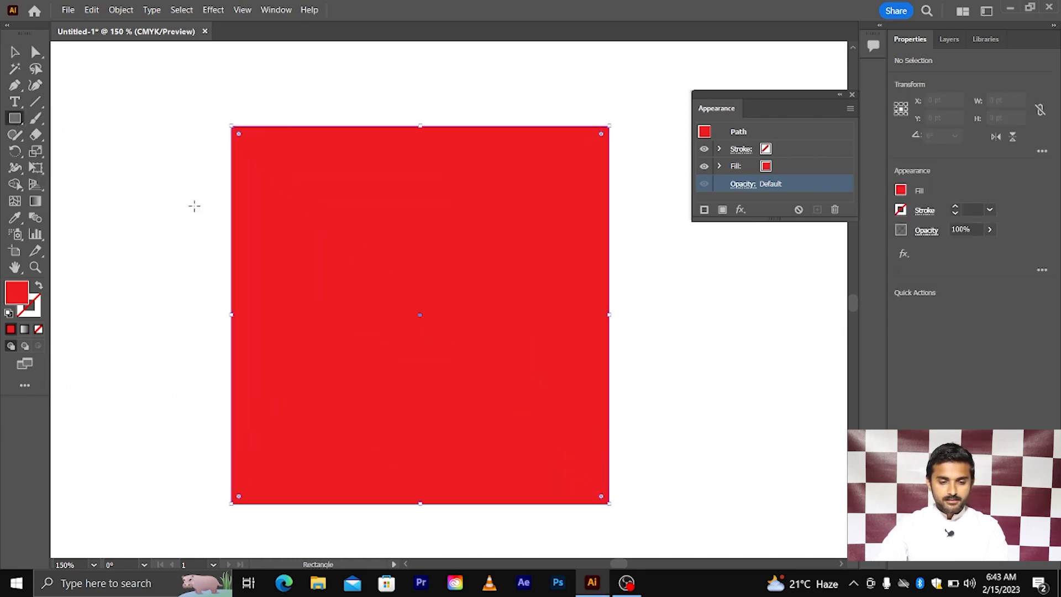
key("v")
left_click_drag(366, 263, 340, 224)
left_click(188, 230)
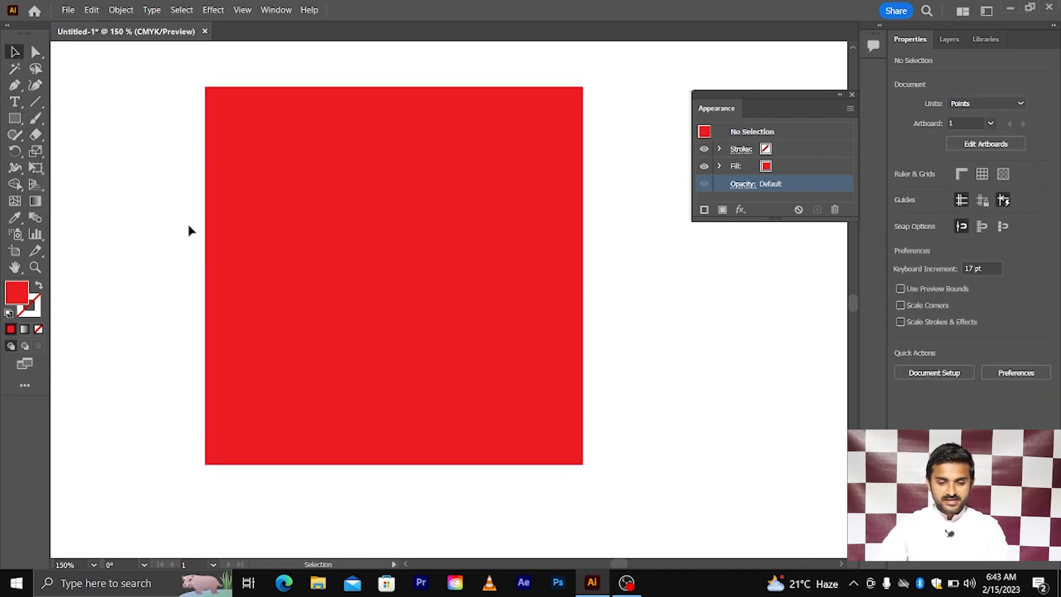
- Duplicate the red square diagonally below and to its right, and fill the copy with light blue
left_click_drag(268, 209, 516, 329)
scroll(517, 329, "down", 3)
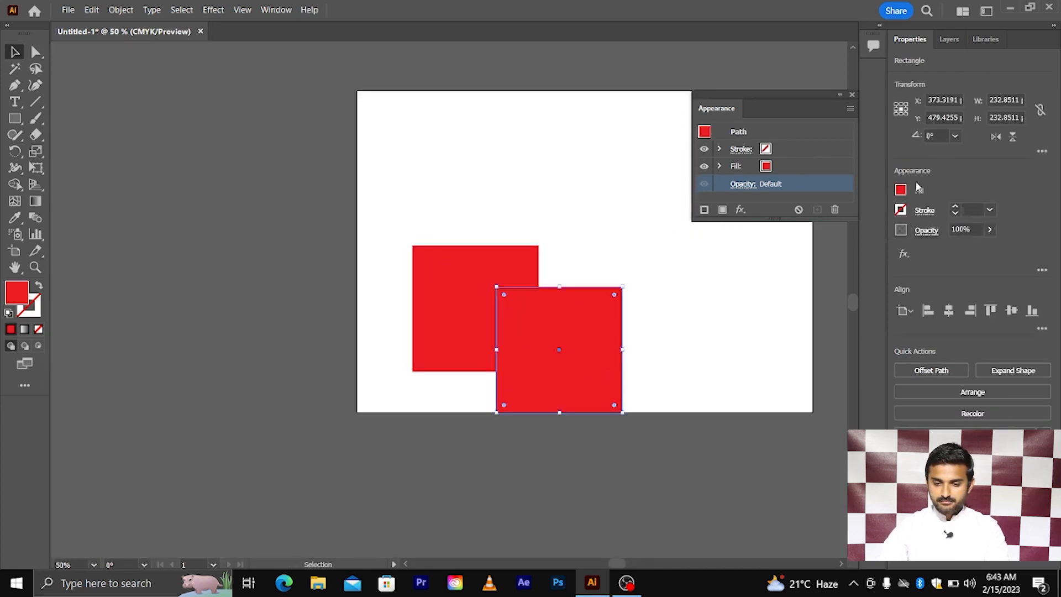
left_click(900, 191)
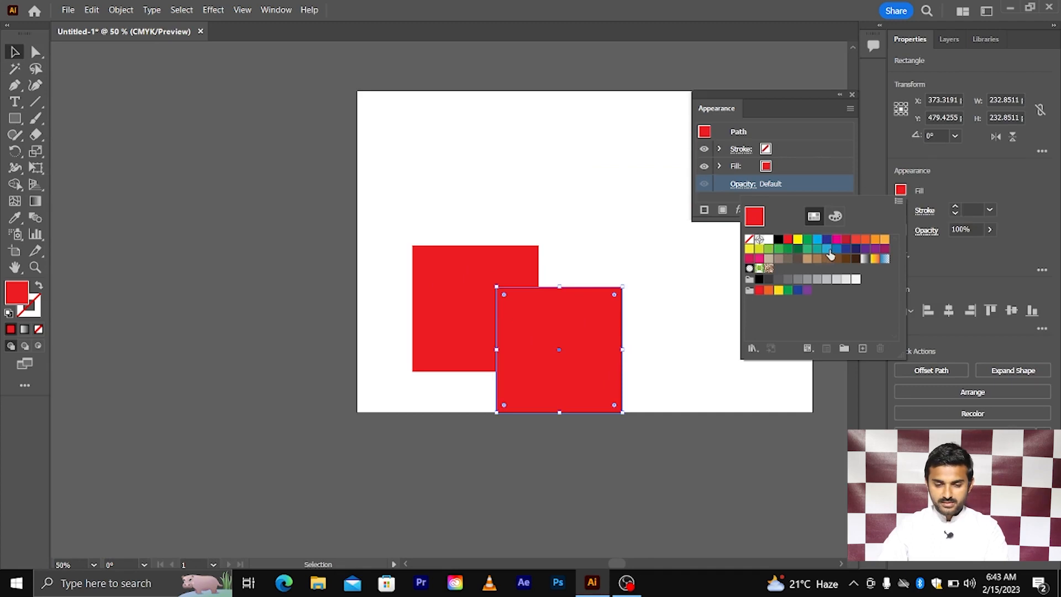
left_click(827, 249)
- Move the blue square beside the red one and narrow it to a vertical strip about 79 pt wide
left_click_drag(577, 371, 640, 322)
scroll(661, 323, "up", 2)
left_click_drag(709, 278, 626, 282)
left_click(656, 326)
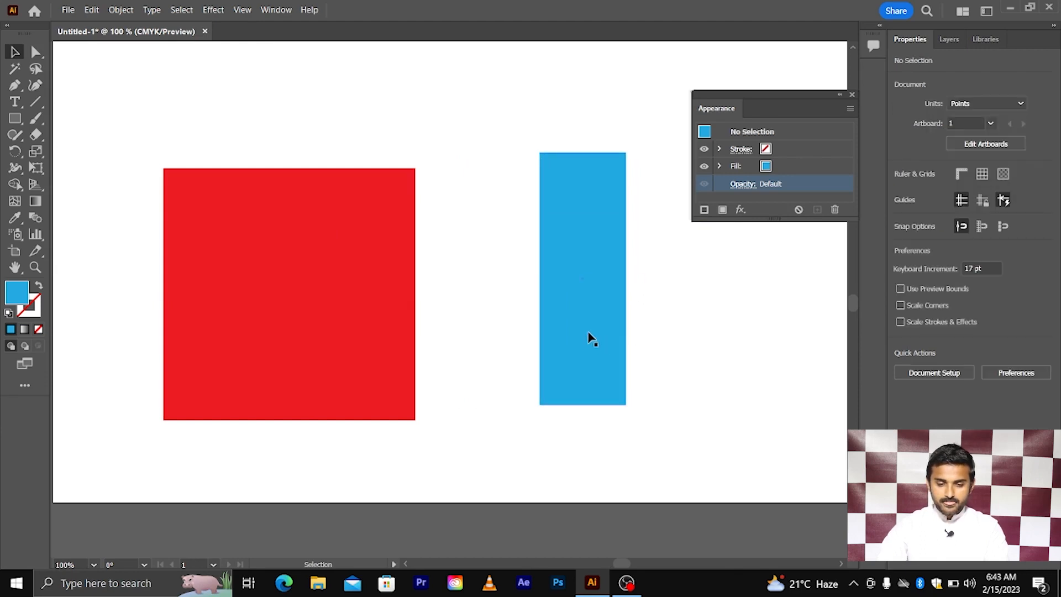
left_click_drag(582, 335, 543, 347)
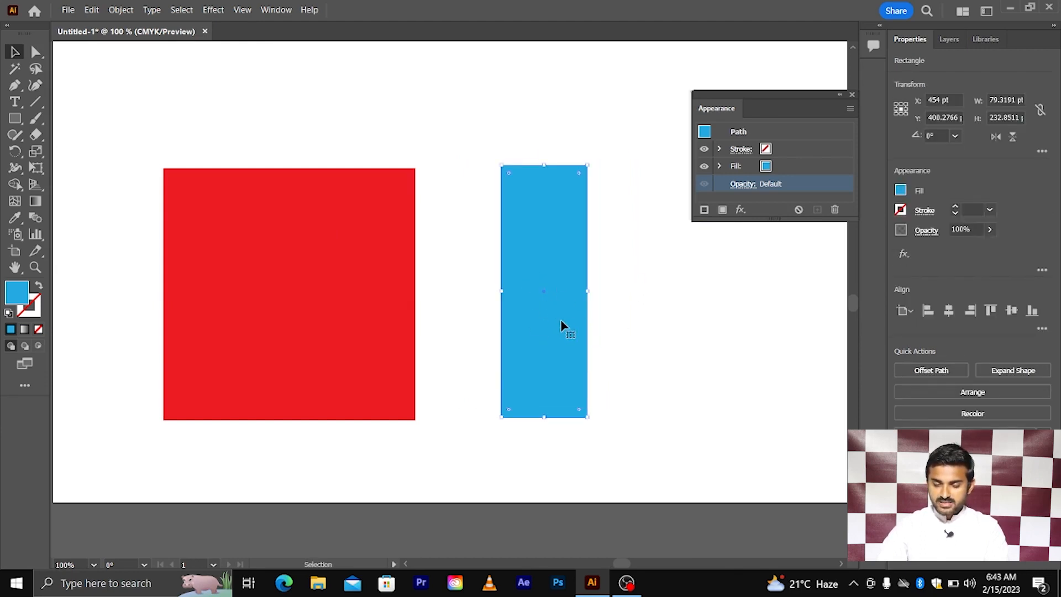
- Fill the blue strip with the white-to-black gradient and redraw it vertically, with white at the strip's base and black at its top
left_click(901, 190)
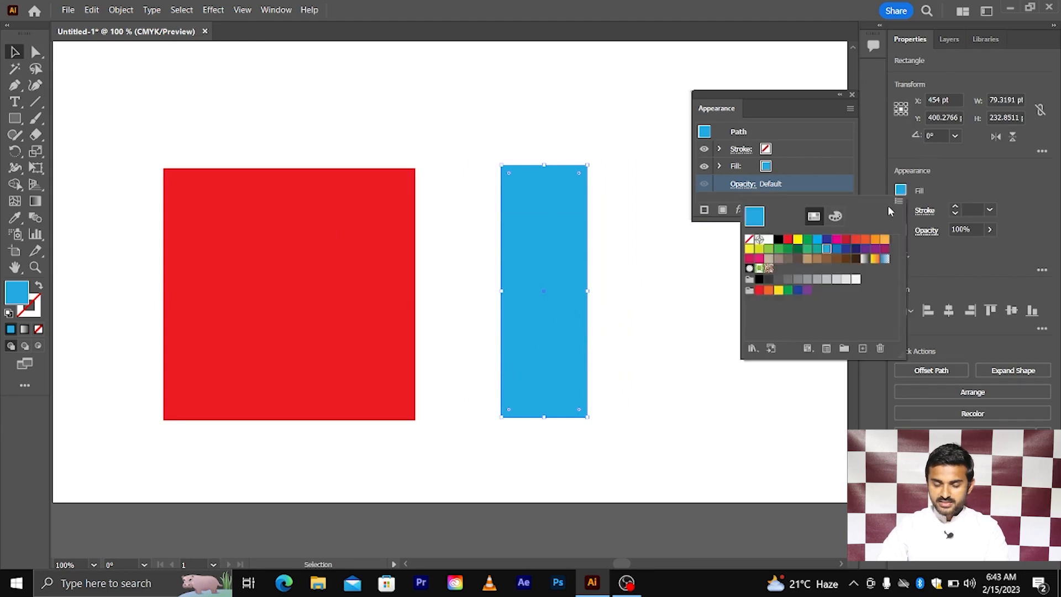
left_click(866, 259)
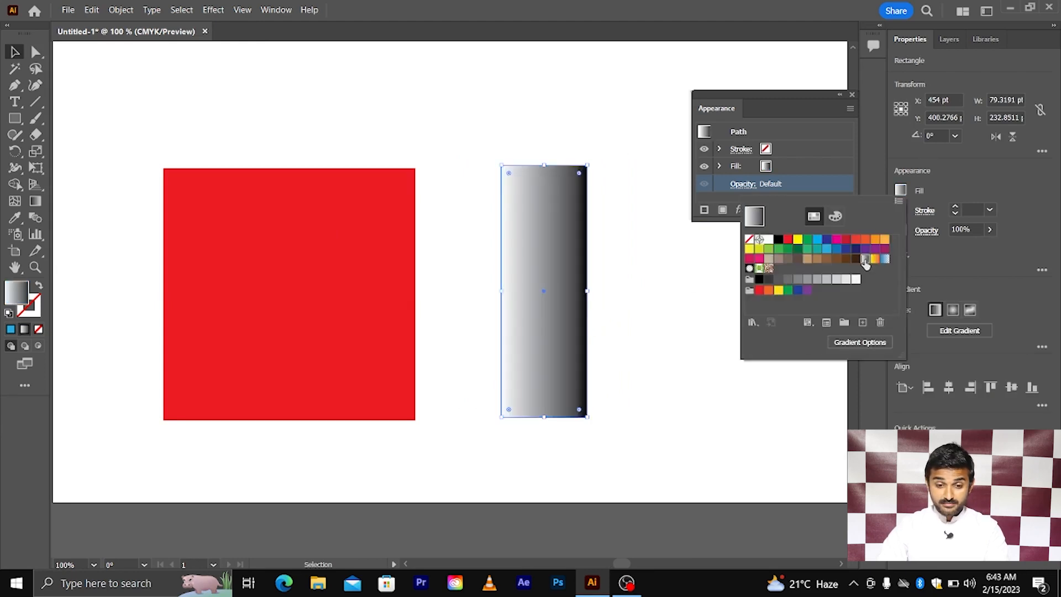
left_click(721, 287)
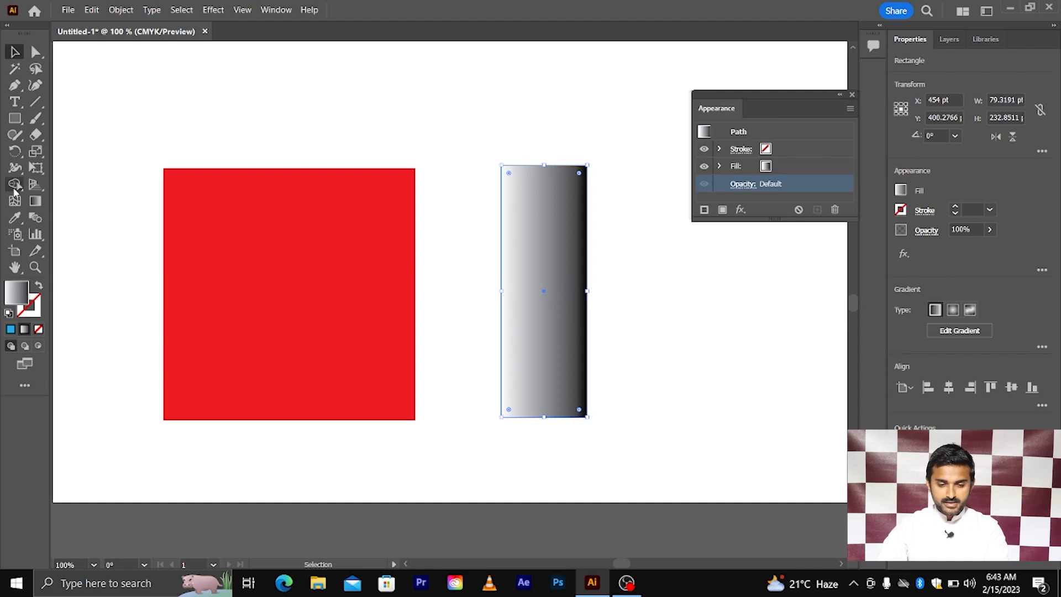
left_click(32, 202)
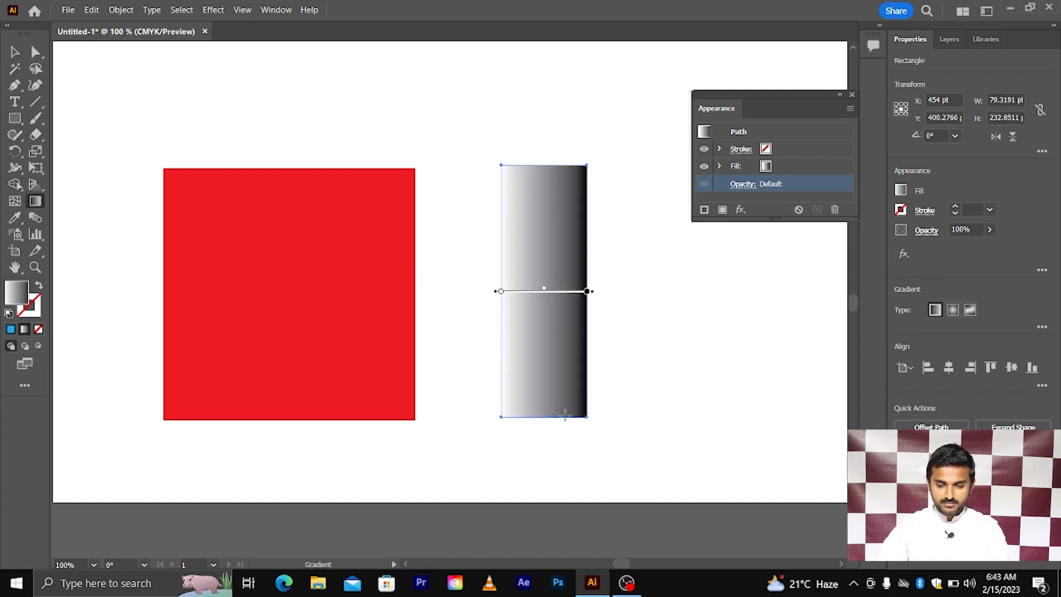
left_click_drag(548, 434, 545, 168)
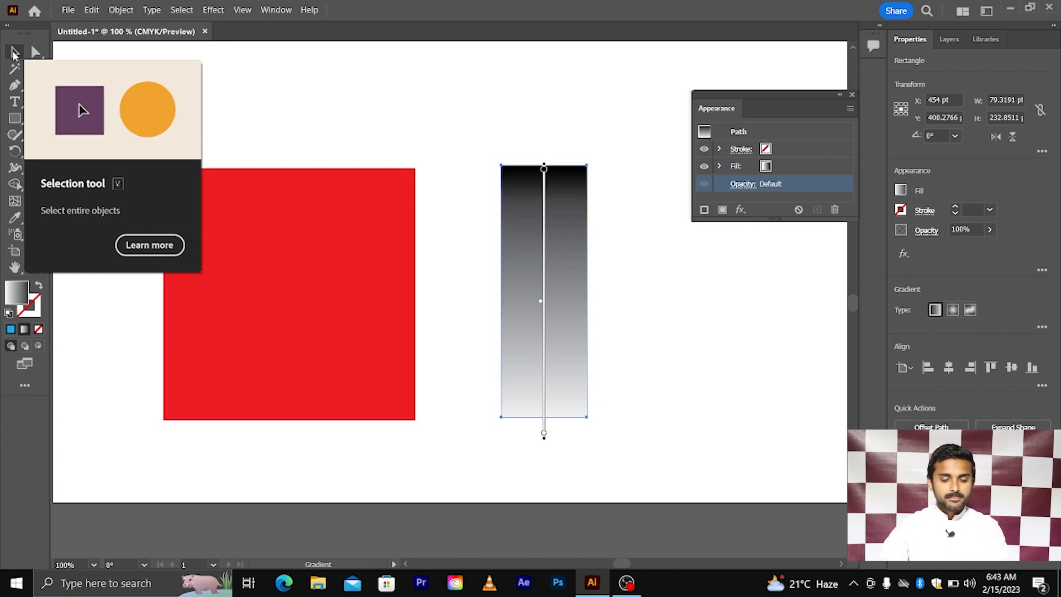
left_click(15, 52)
left_click(517, 138)
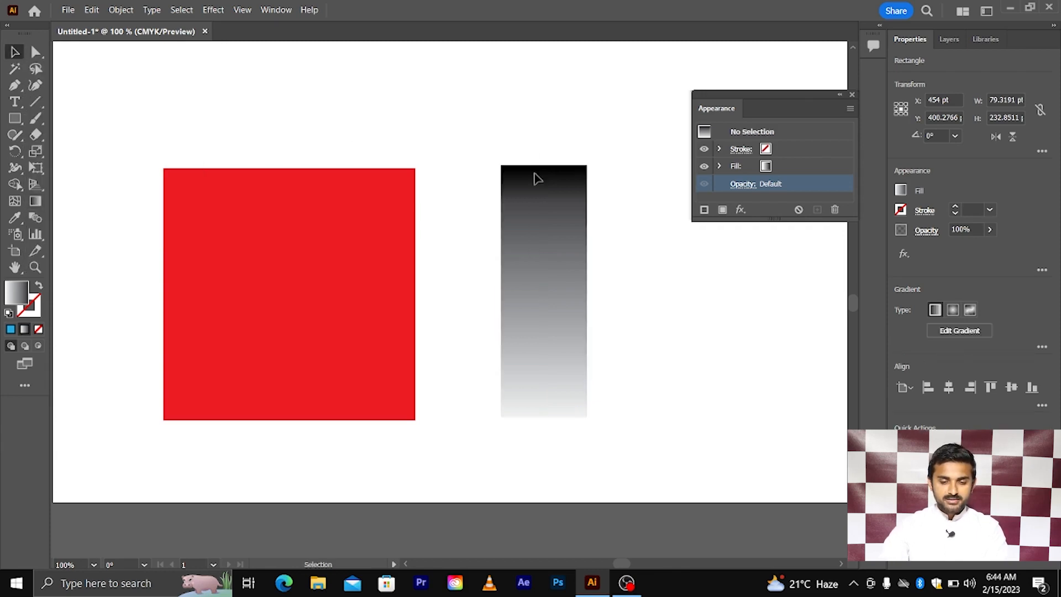
- Place the gradient strip over the middle of the red square and select both shapes
left_click_drag(543, 242, 298, 244)
left_click_drag(209, 134, 481, 313)
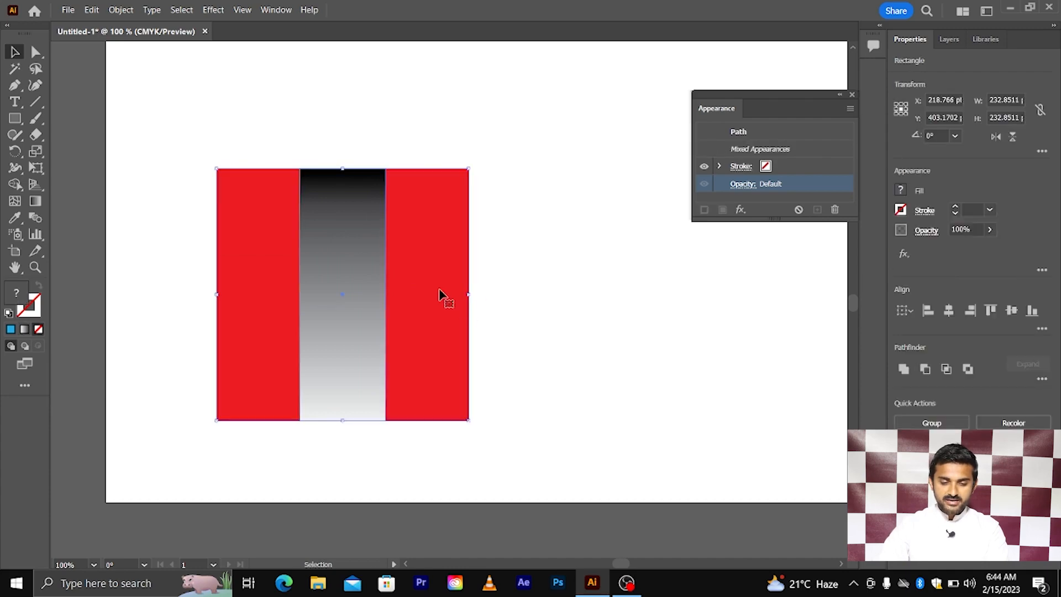
- Try a clipping mask on the gradient strip and the red square, and undo it
right_click(348, 235)
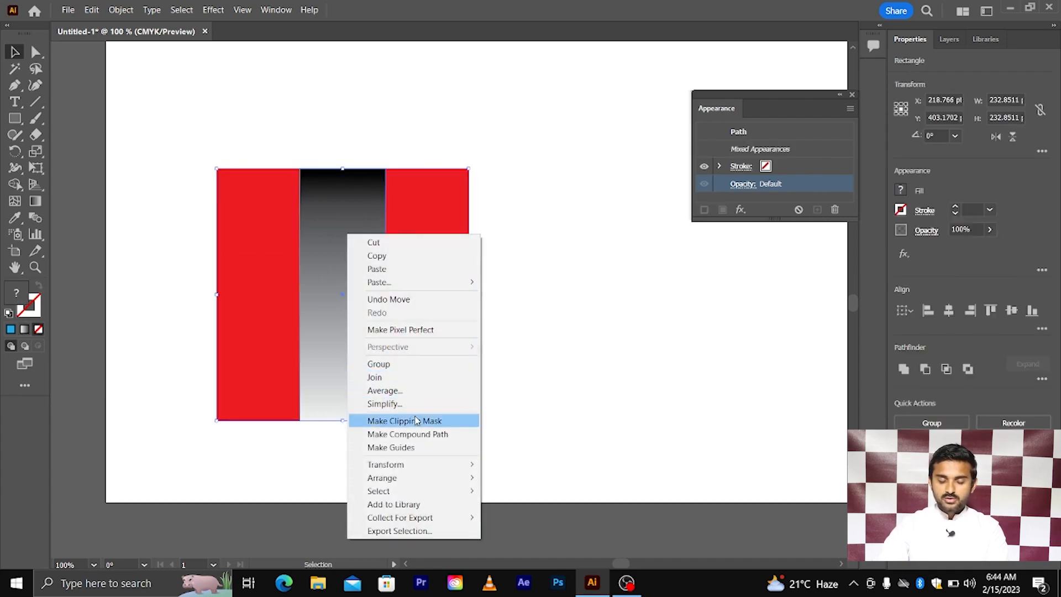
left_click(416, 421)
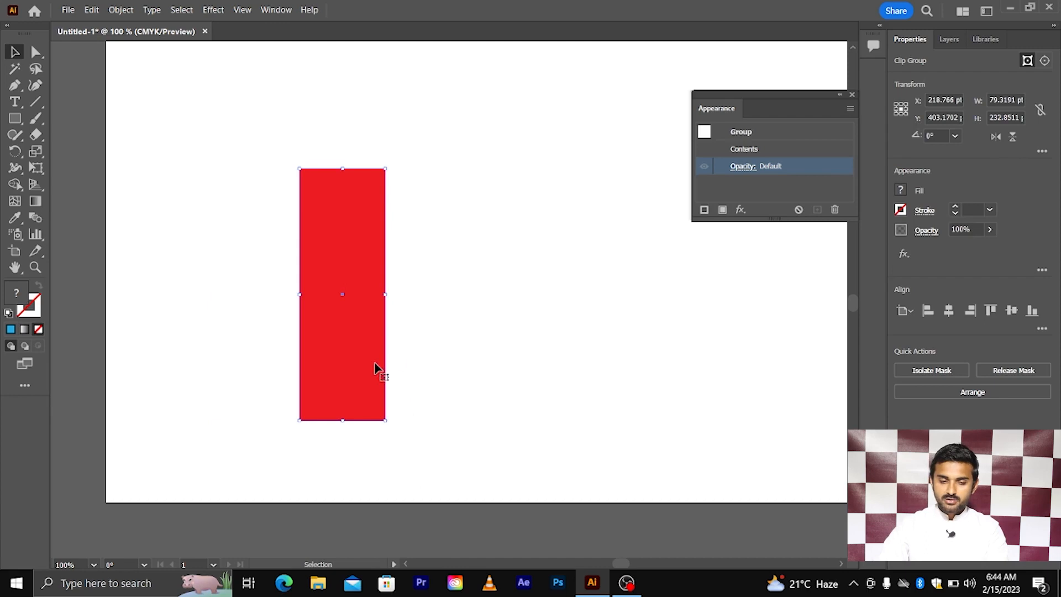
scroll(327, 335, "up", 1, "alt")
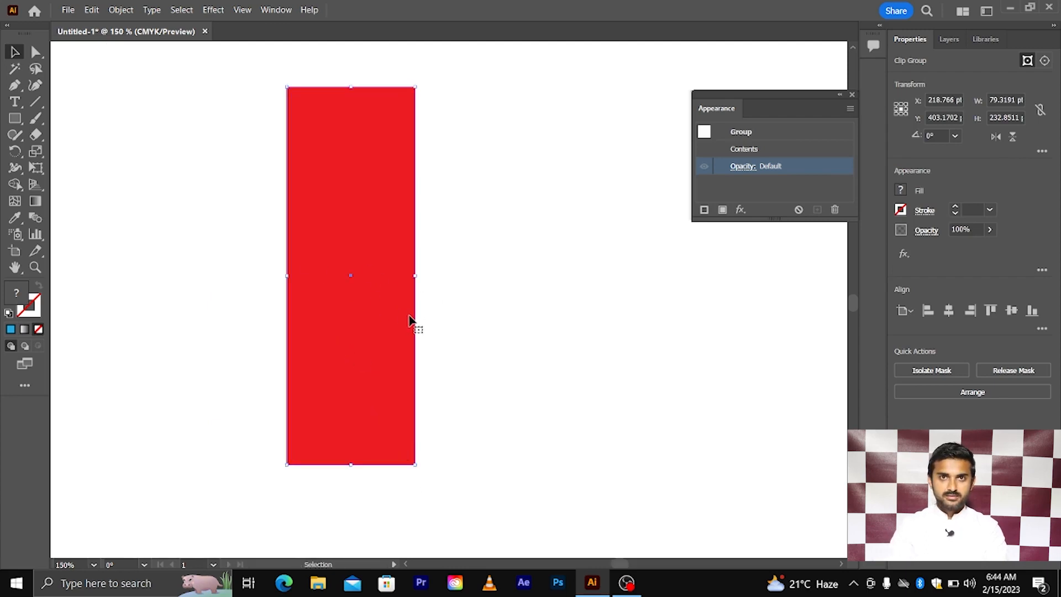
key("a")
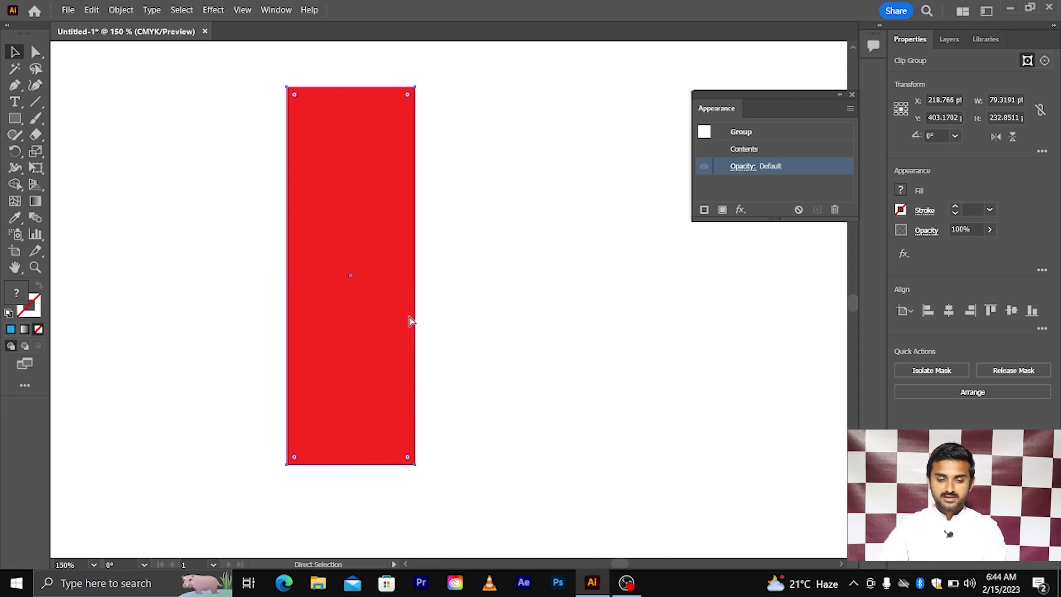
key("ctrl+z")
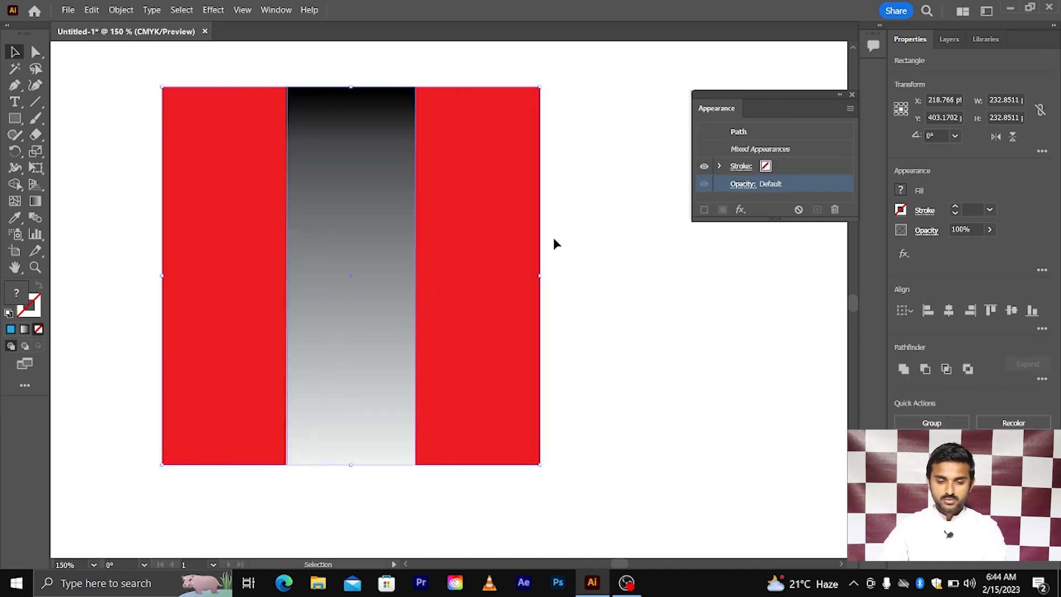
- Select the red square with the gradient strip and show the Transparency panel just below the Appearance panel
left_click(556, 235)
left_click_drag(602, 157, 171, 369)
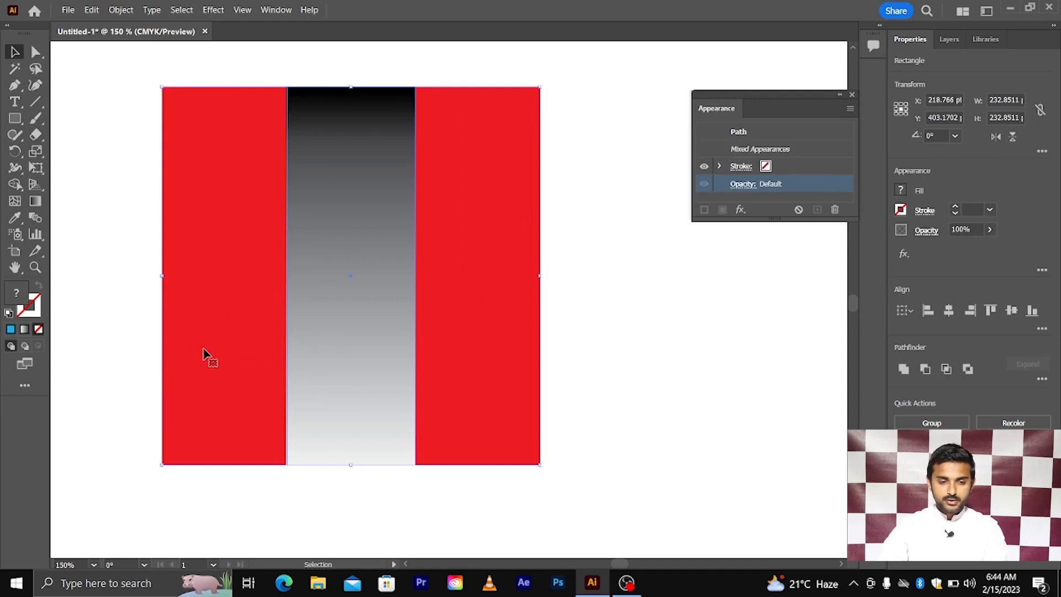
left_click(277, 10)
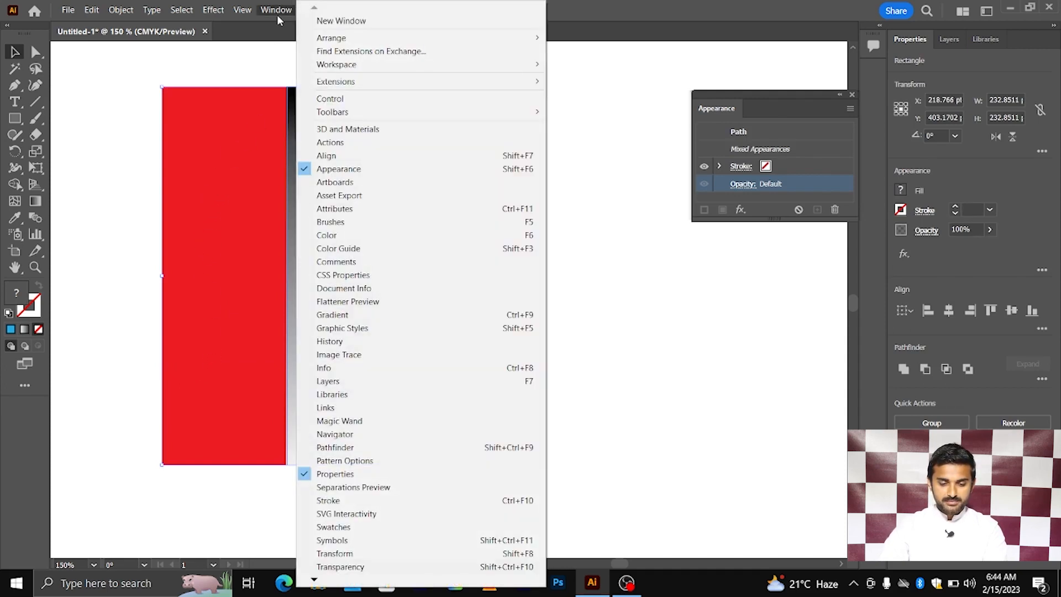
left_click(341, 567)
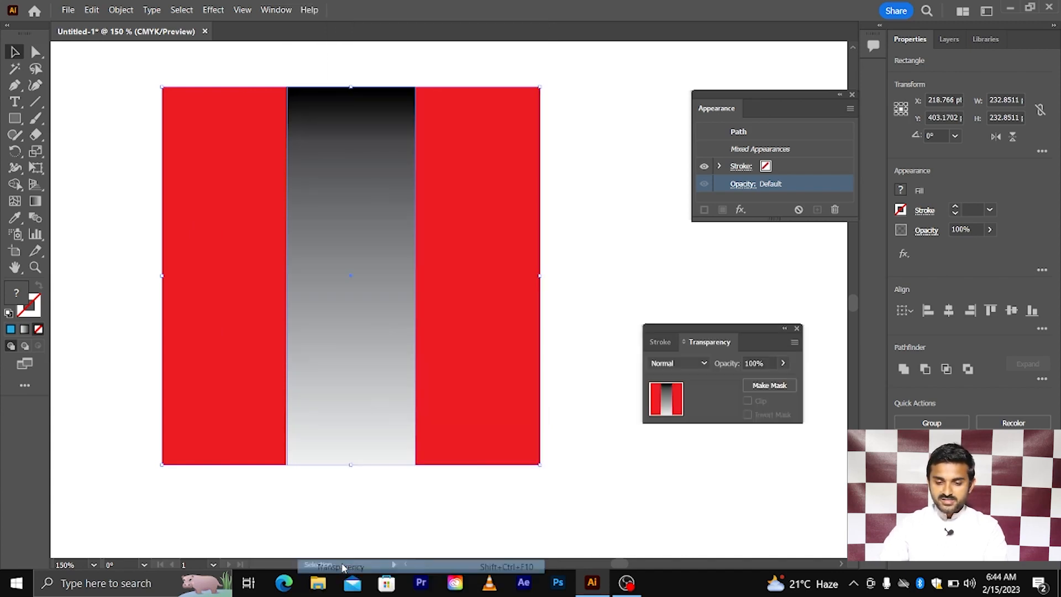
left_click_drag(672, 330, 709, 238)
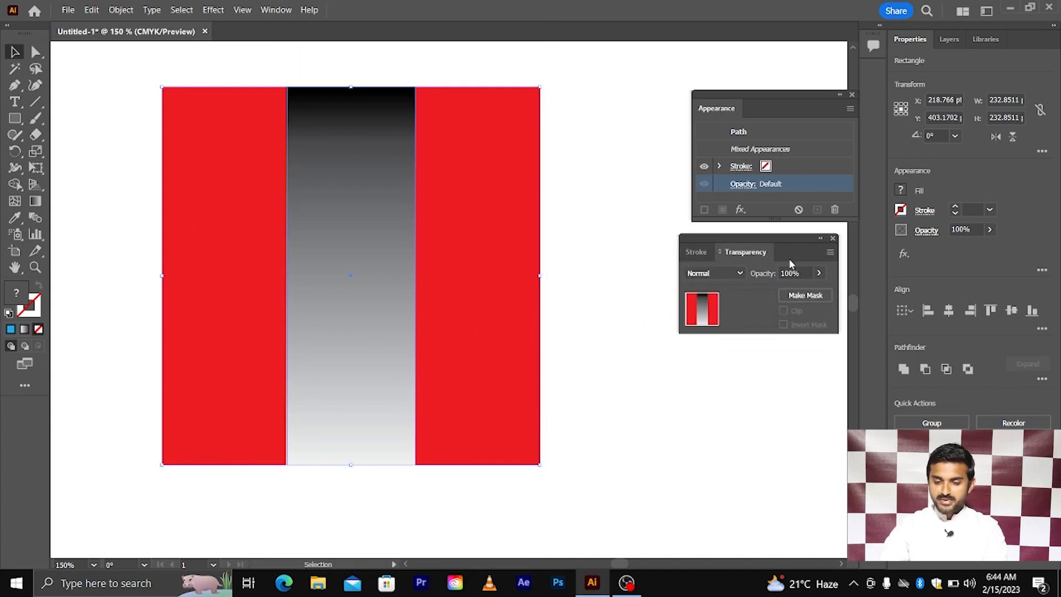
- Try an opacity mask from the gradient strip on the red square to compare before and after, and undo it
left_click(805, 296)
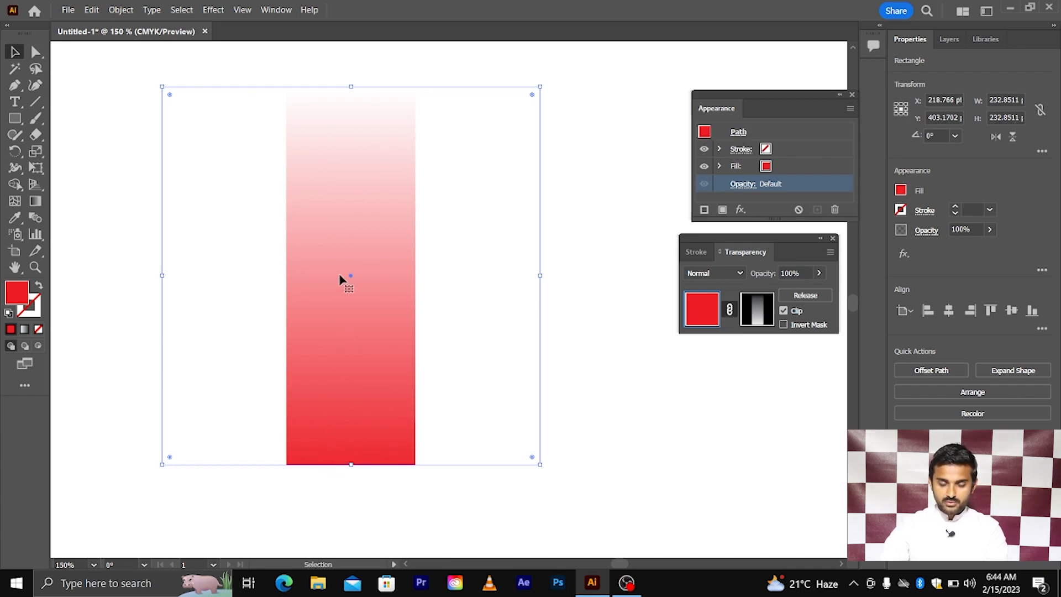
key("ctrl+z")
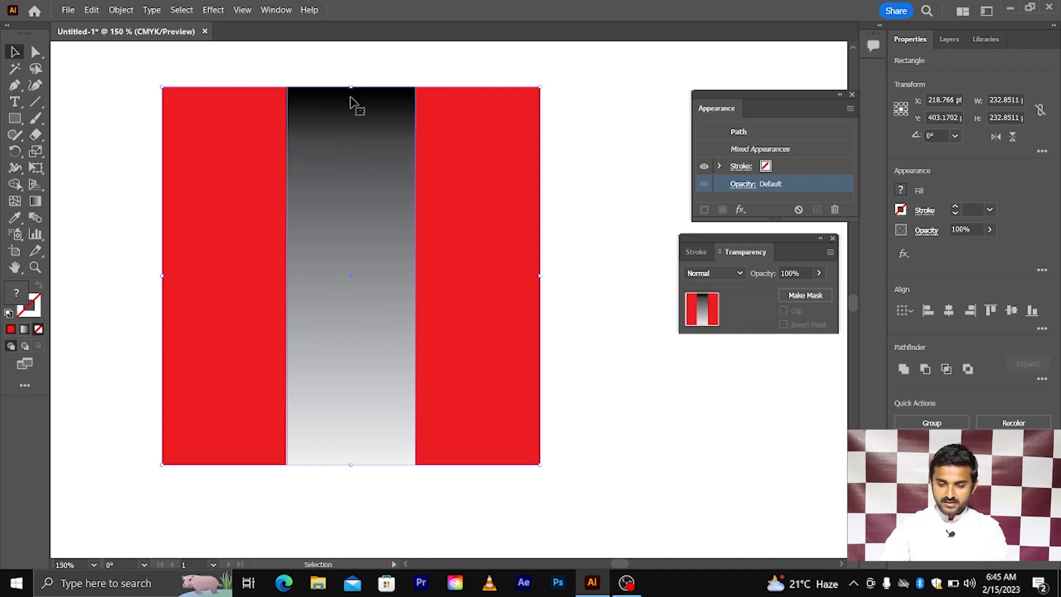
left_click(795, 294)
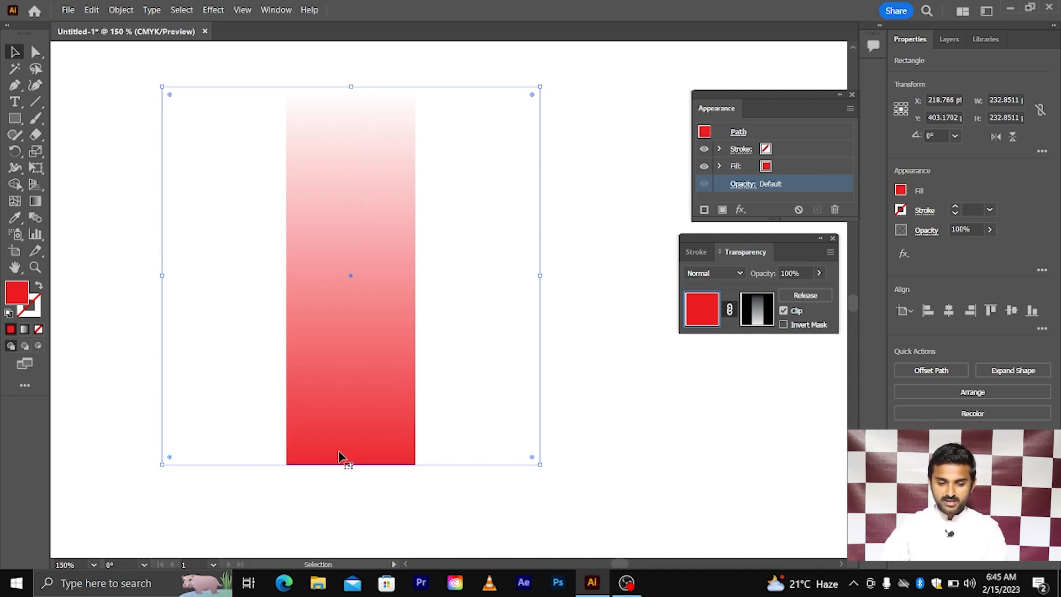
key("ctrl+z")
- Set a copy of the gradient strip beside the red square and apply the original strip as the square's opacity mask
left_click(594, 389)
scroll(594, 389, "down", 2)
left_click_drag(510, 369, 633, 365)
left_click(526, 374, "shift")
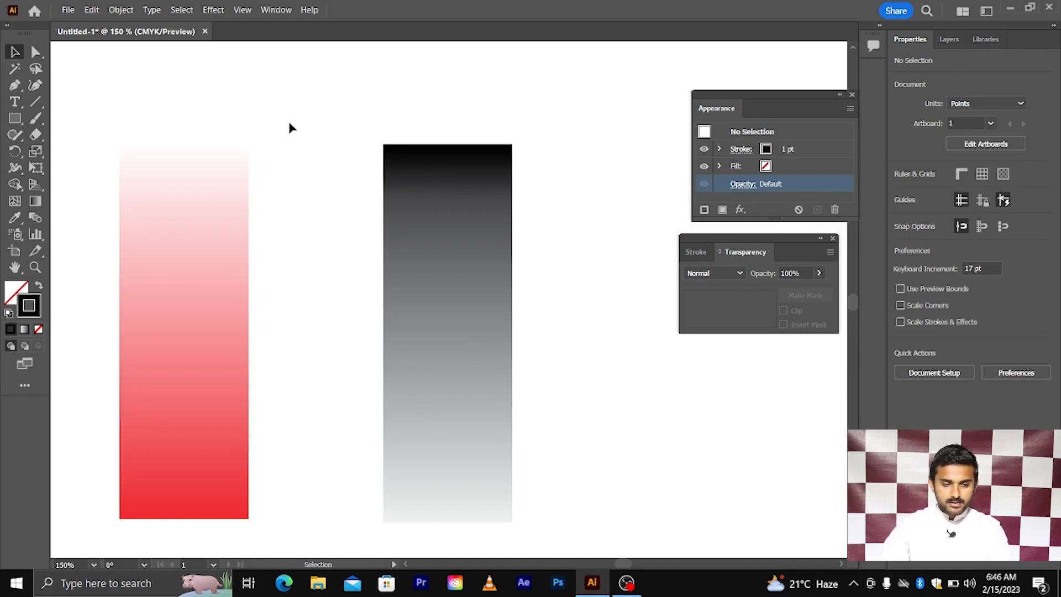
- Circle the black end of the gradient strip and the faded end of the red strip with a black 5 pt. Round Paintbrush
left_click(34, 120)
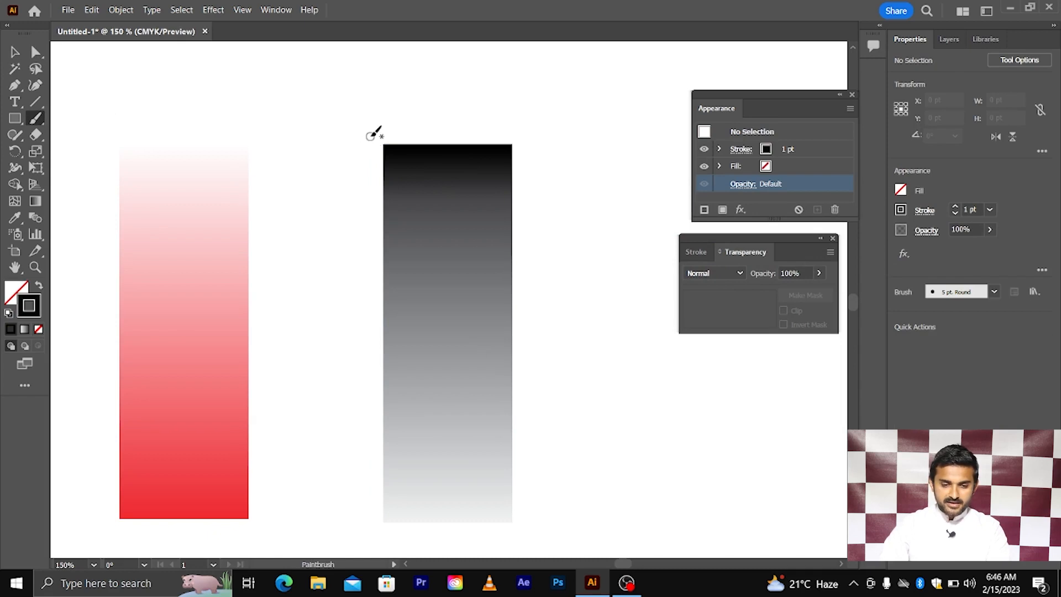
mouse_move(536, 184)
left_mouse_down()
mouse_move(425, 208)
mouse_move(344, 147)
mouse_move(436, 84)
mouse_move(559, 160)
mouse_move(533, 192)
left_mouse_up()
mouse_move(205, 105)
left_mouse_down()
mouse_move(165, 97)
mouse_move(102, 137)
mouse_move(105, 196)
mouse_move(173, 239)
mouse_move(271, 224)
mouse_move(273, 152)
mouse_move(239, 117)
mouse_move(201, 101)
left_mouse_up()
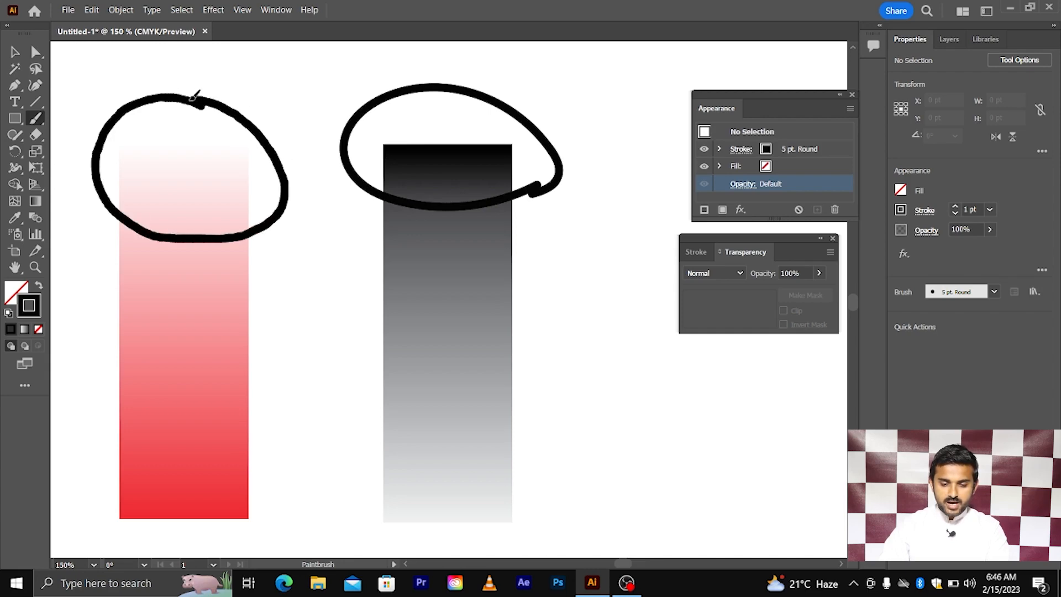
- Circle the light end of the gradient strip and the solid end of the red strip with the black 5 pt. Round Paintbrush
scroll(210, 104, "down", 2)
scroll(276, 155, "down", 2)
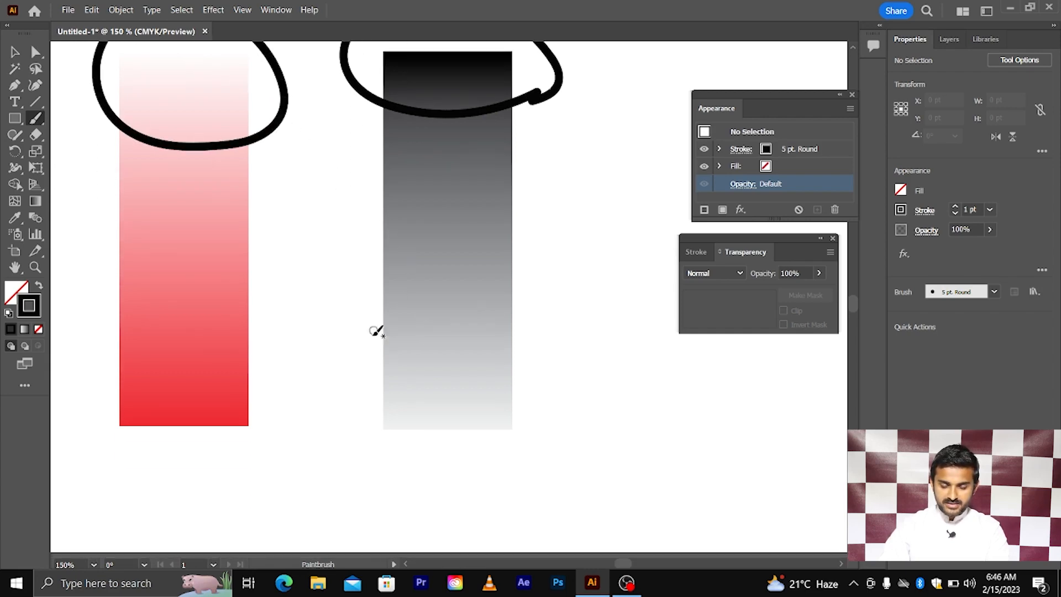
mouse_move(369, 342)
left_mouse_down()
mouse_move(353, 381)
mouse_move(364, 425)
mouse_move(449, 486)
mouse_move(521, 471)
mouse_move(536, 382)
mouse_move(441, 335)
mouse_move(372, 340)
left_mouse_up()
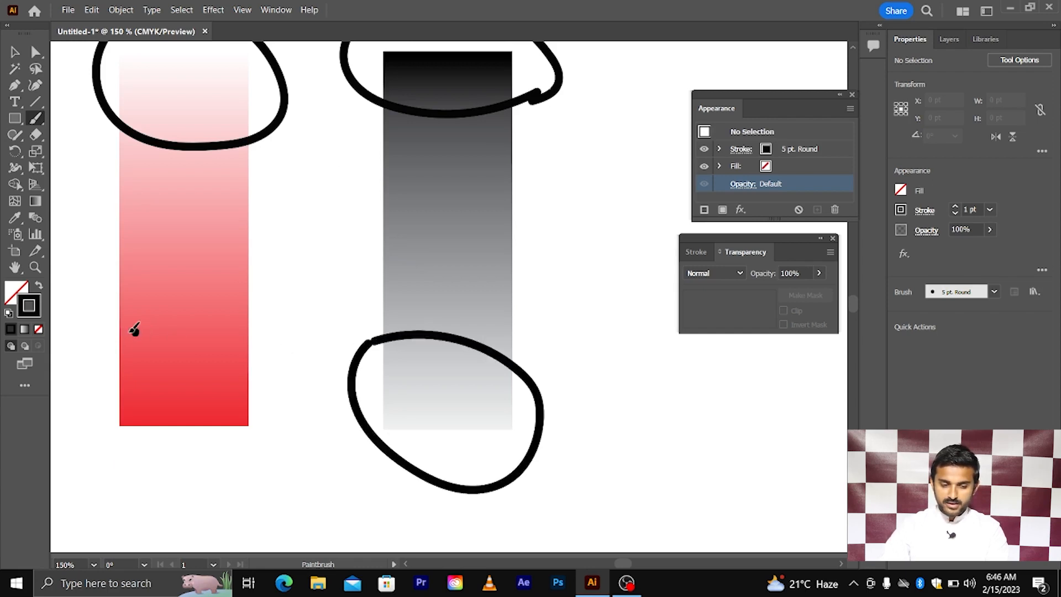
mouse_move(135, 330)
left_mouse_down()
mouse_move(128, 453)
mouse_move(237, 482)
mouse_move(273, 405)
mouse_move(206, 336)
mouse_move(136, 329)
left_mouse_up()
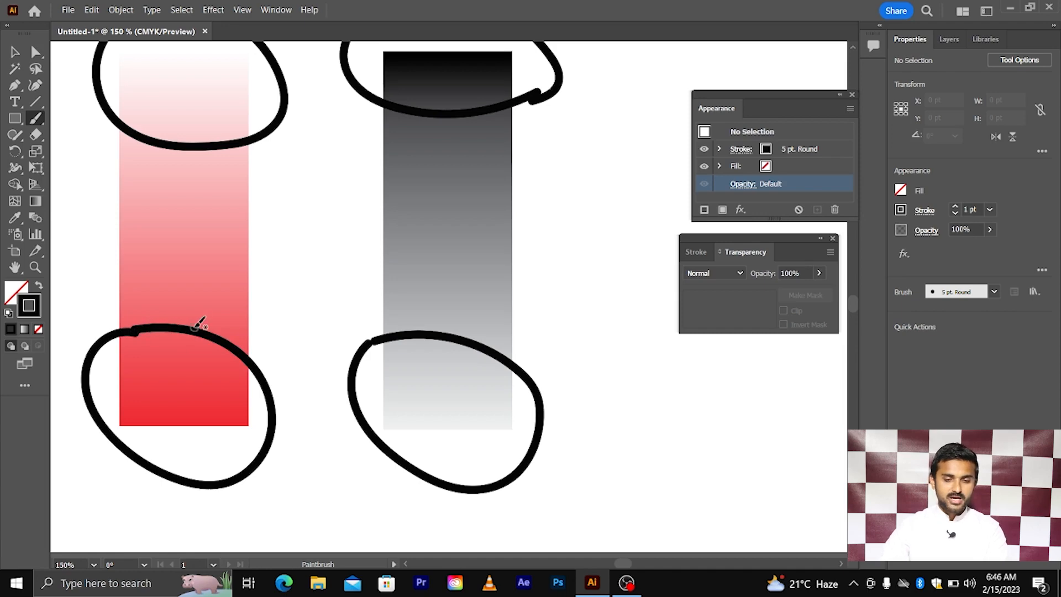
- Paint a check mark inside each of the four circles on the gradient strip and the red strip
scroll(429, 78, "up", 3)
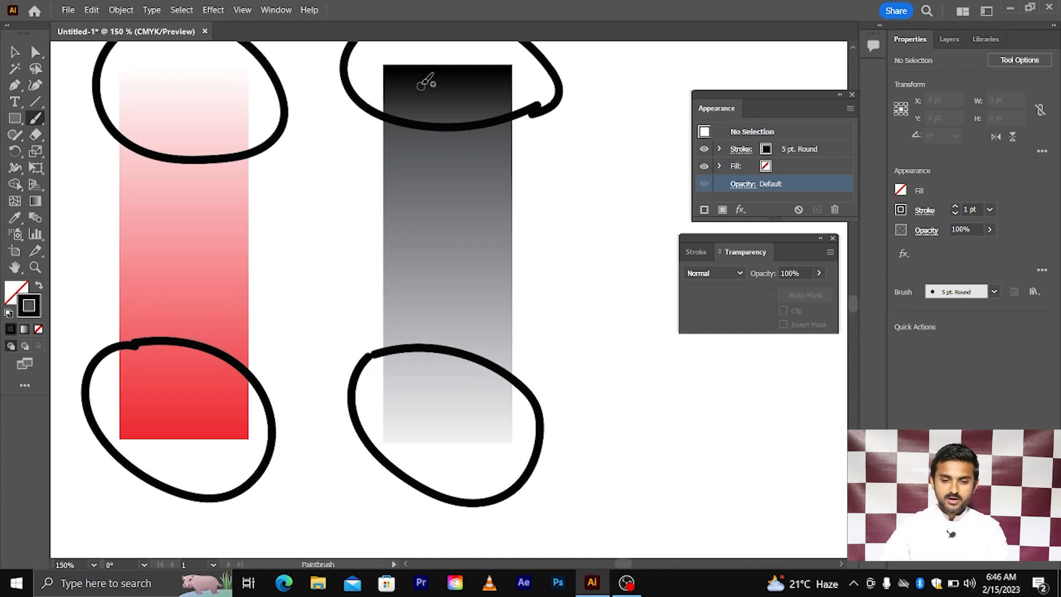
mouse_move(425, 123)
left_mouse_down()
mouse_move(449, 157)
mouse_move(579, 63)
left_mouse_up()
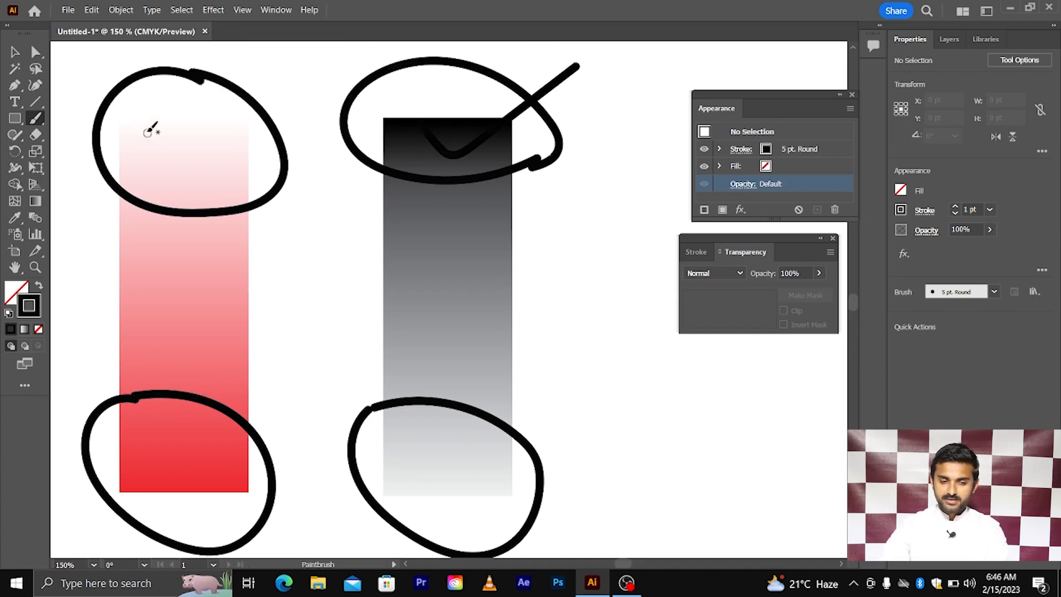
mouse_move(142, 129)
left_mouse_down()
mouse_move(151, 140)
mouse_move(260, 123)
mouse_move(280, 99)
left_mouse_up()
scroll(284, 83, "down", 1)
scroll(283, 83, "down", 2)
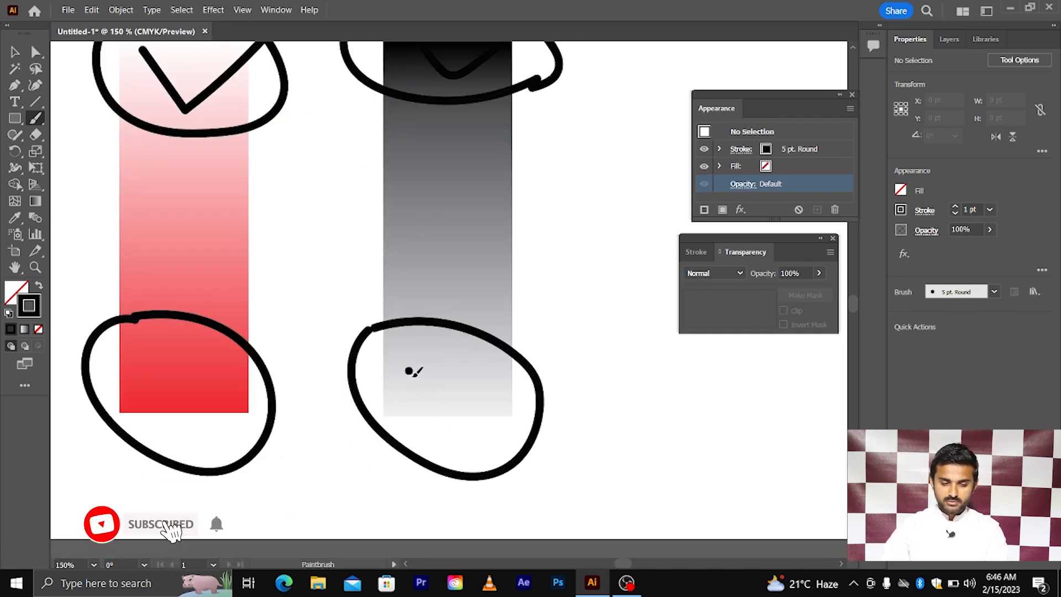
mouse_move(407, 369)
left_mouse_down()
mouse_move(480, 420)
mouse_move(617, 307)
left_mouse_up()
mouse_move(137, 375)
left_mouse_down()
mouse_move(276, 354)
mouse_move(309, 323)
left_mouse_up()
- Select all the strips and brush annotations and delete them from the artboard
key("a")
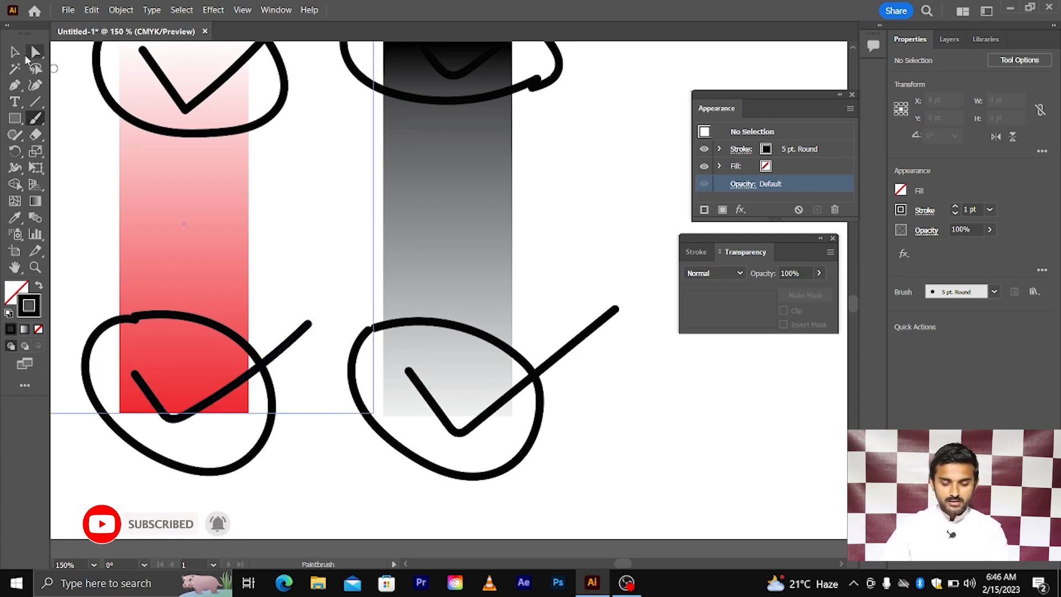
left_click(21, 52)
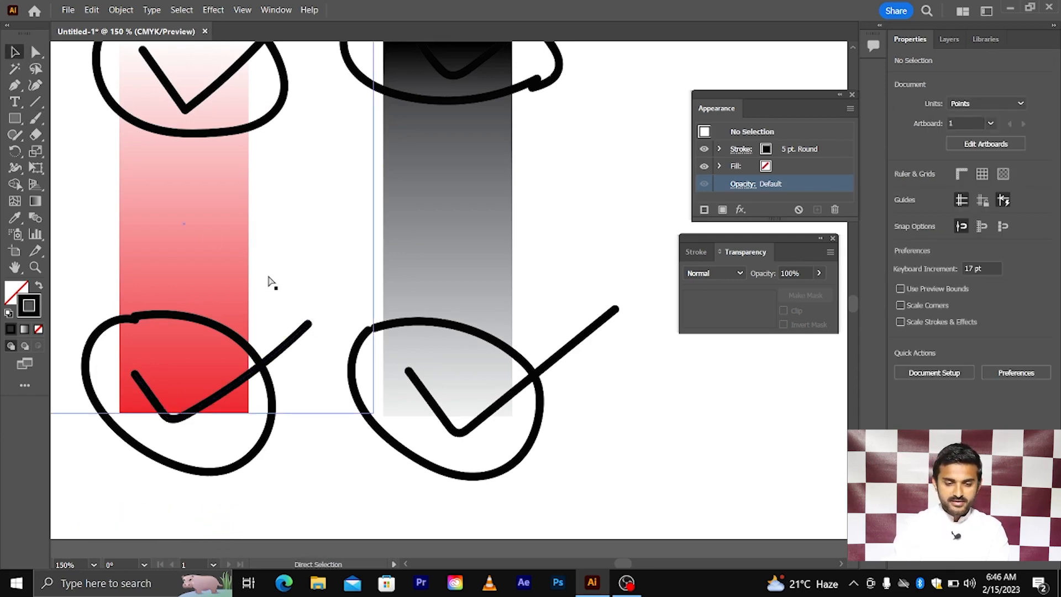
key("ctrl+a")
key("Delete")
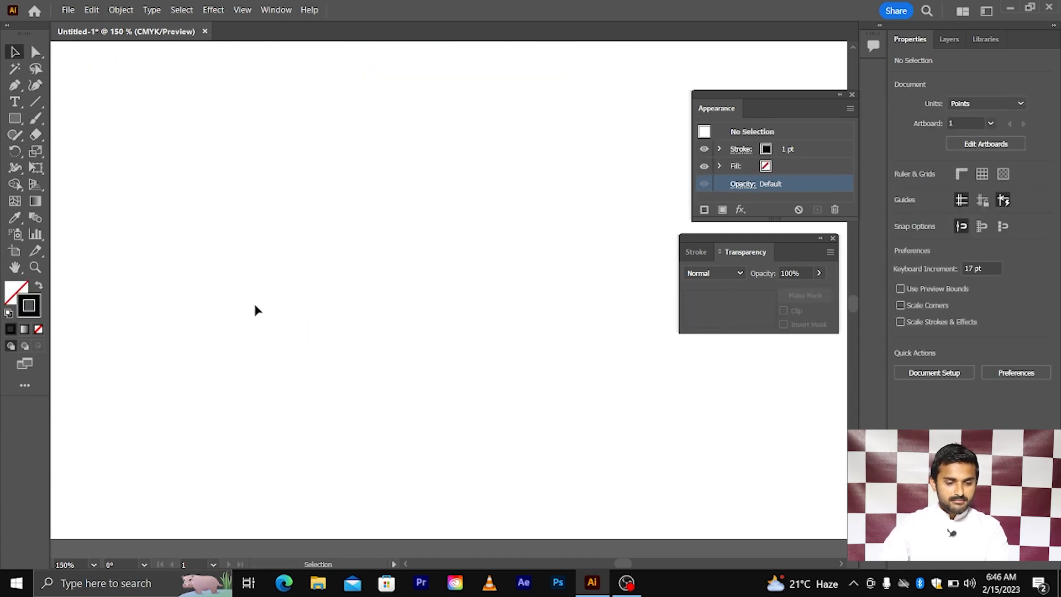
- Draw a square about 156 pt wide with a black fill and no stroke
left_click(39, 285)
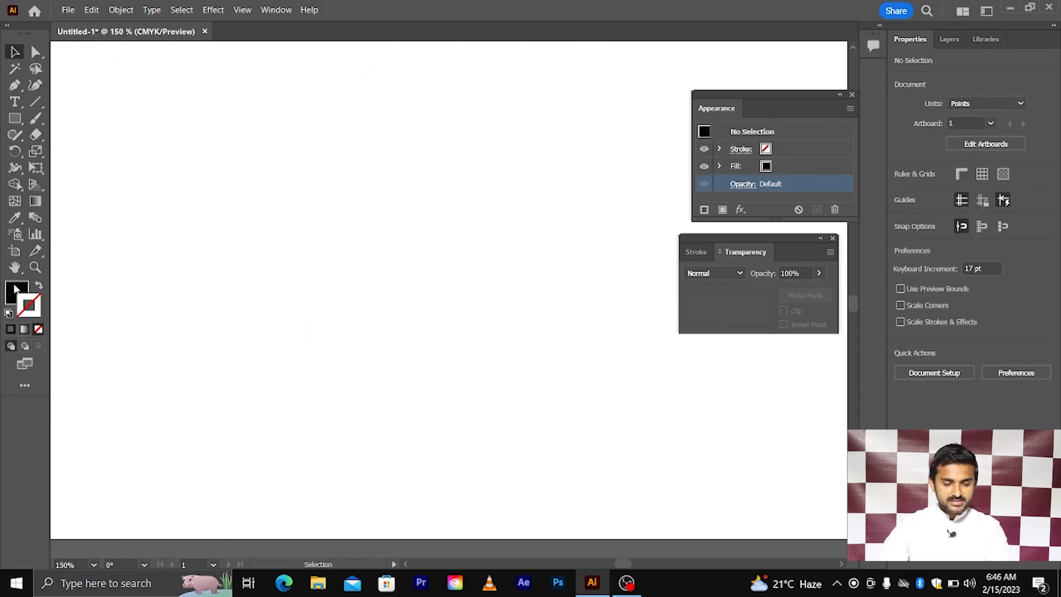
left_click(10, 329)
left_click(15, 118)
left_click_drag(338, 282, 463, 384)
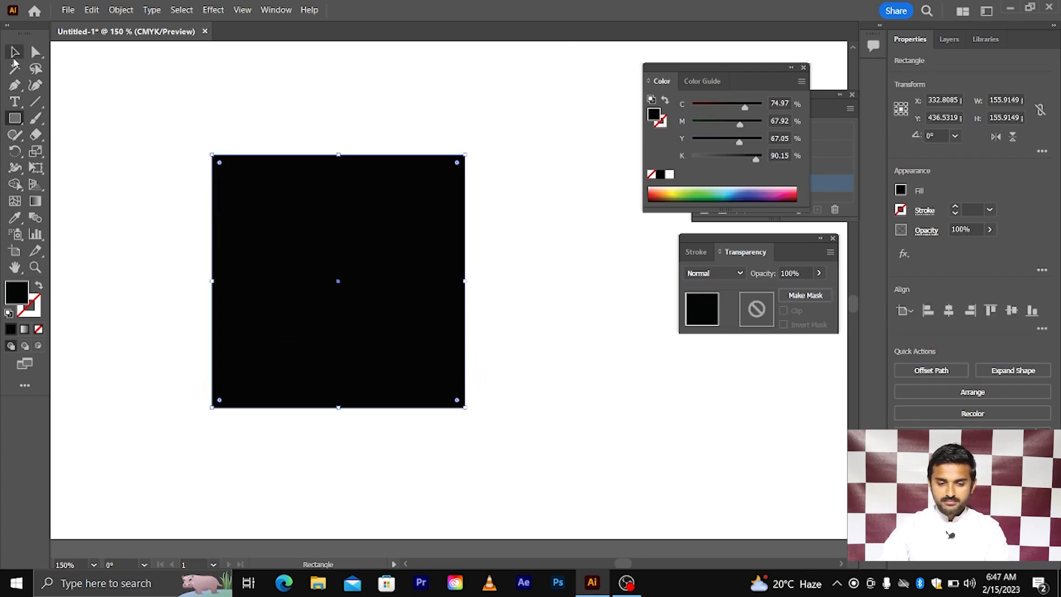
left_click(15, 52)
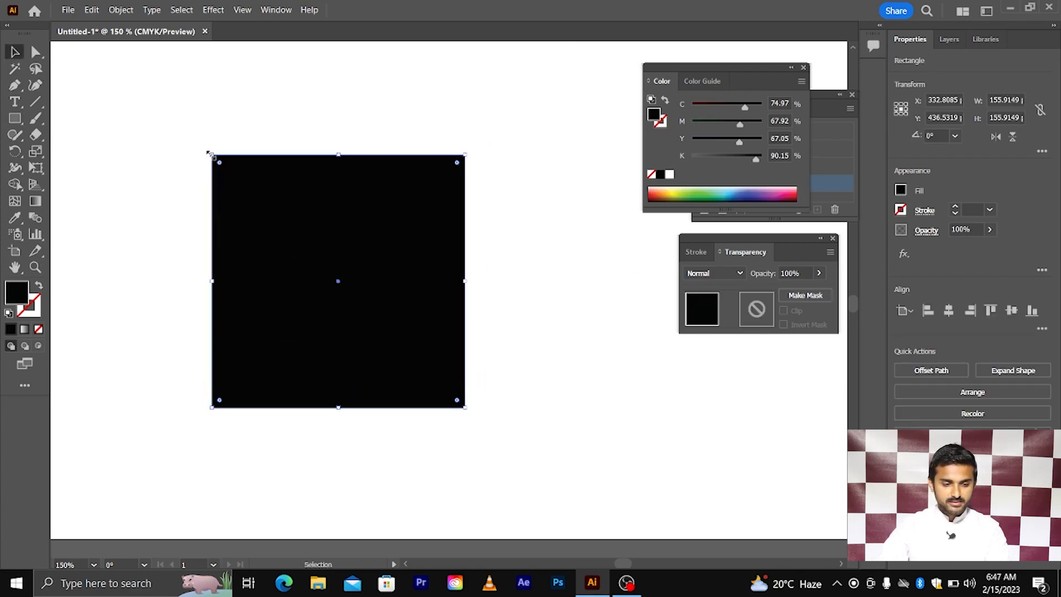
- Draw a black five-pointed star about 156 pt wide beside the square and place the Color panel below the Transparency panel
left_click_drag(17, 121, 61, 192)
left_click_drag(594, 331, 678, 434)
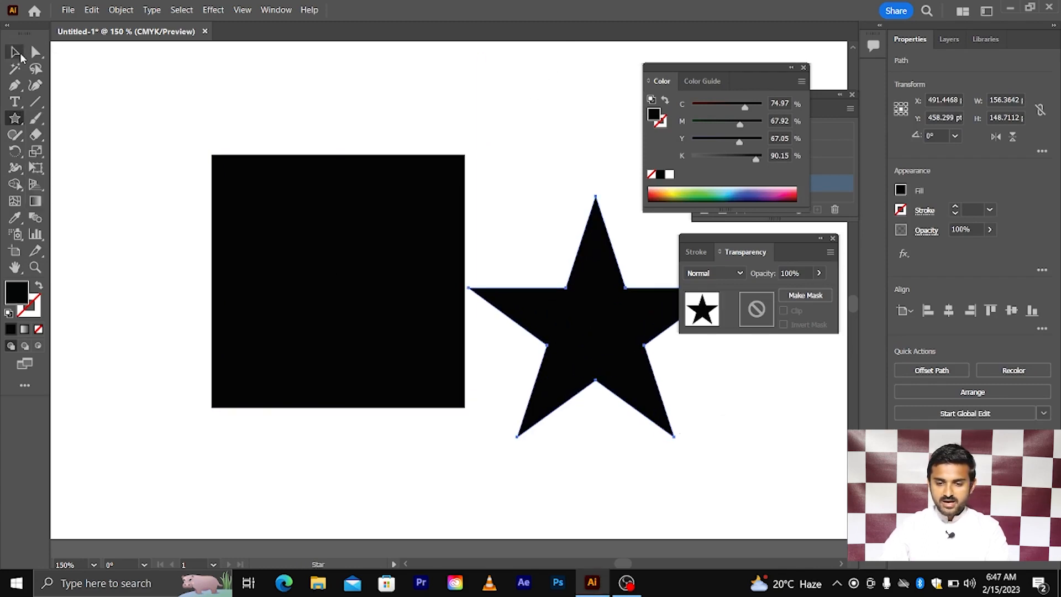
key("v")
left_click_drag(670, 67, 767, 358)
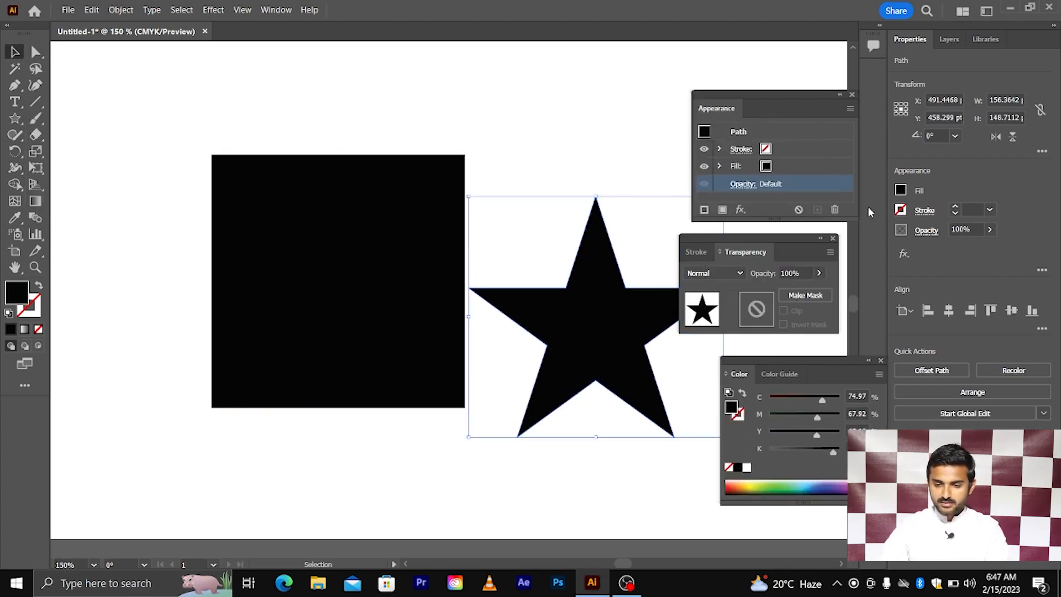
- Fill the star with the yellow-to-red gradient swatch and line it up beside the black square
left_click(901, 190)
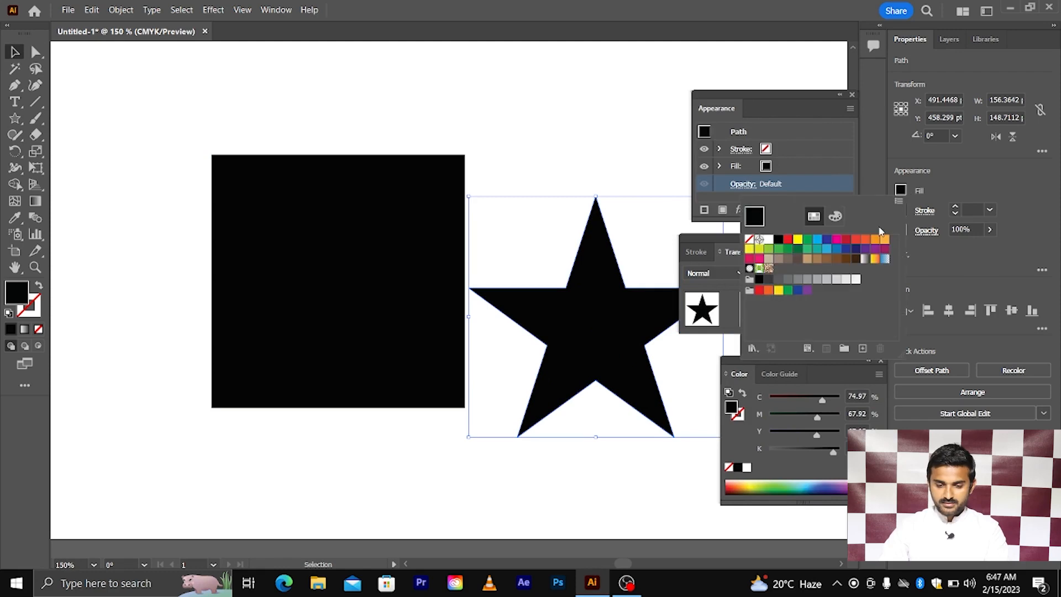
left_click(874, 259)
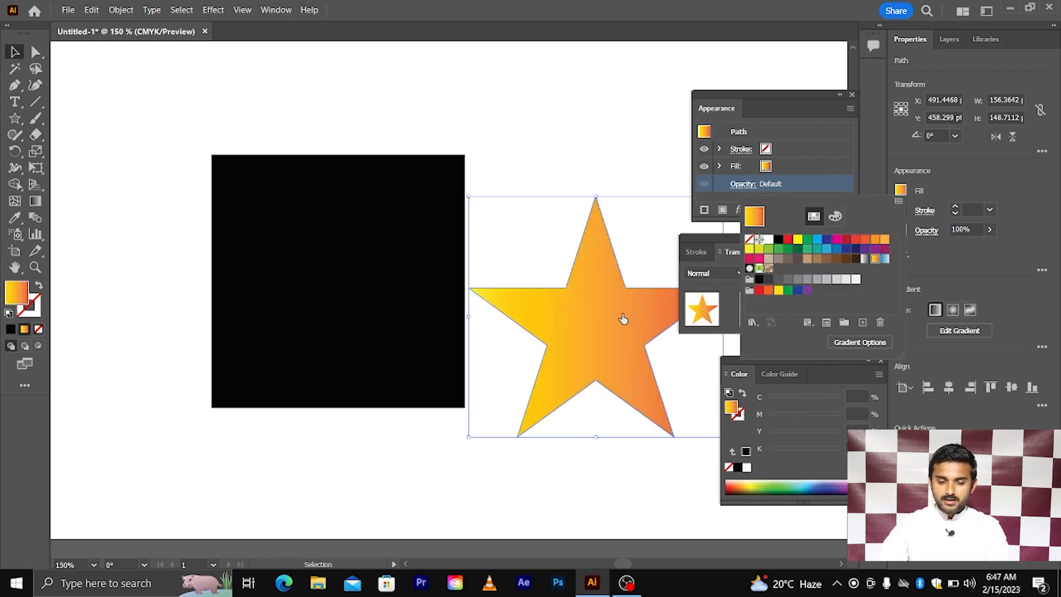
left_click(611, 446)
scroll(612, 446, "right", 3)
left_click_drag(531, 354, 554, 326)
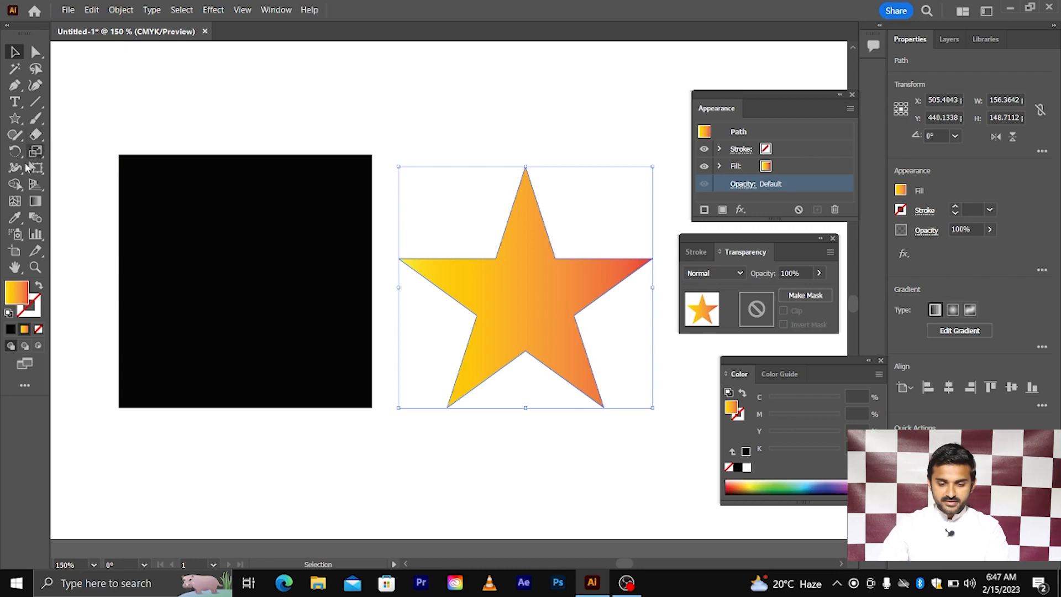
- Redirect the star's gradient vertically, running from yellow at its lower points to red at its tip
left_click(36, 200)
left_click_drag(525, 413, 525, 167)
left_click(525, 196)
key("v")
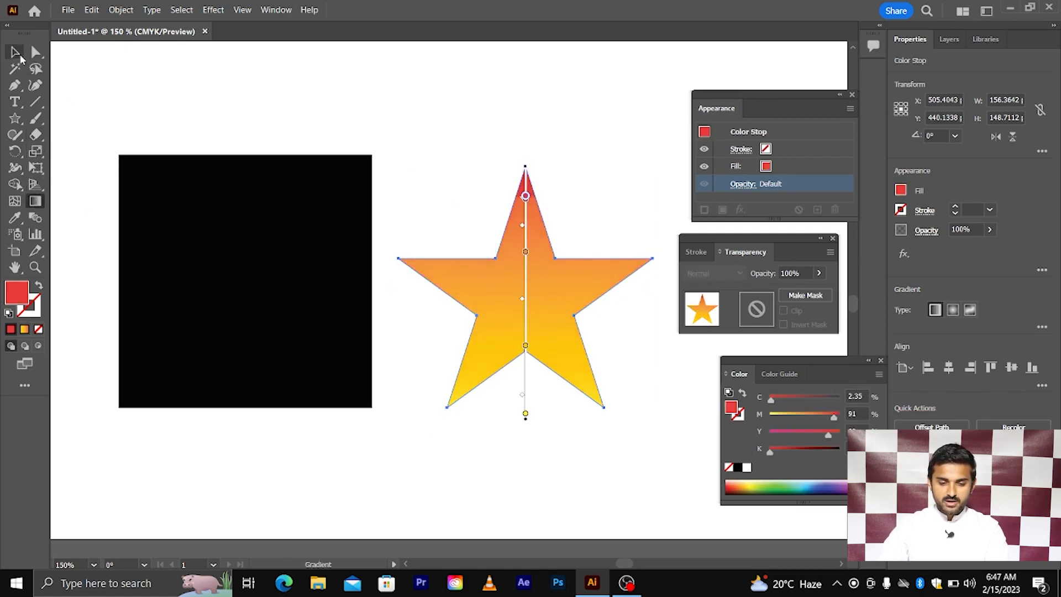
- Fill the black square with the red swatch
scroll(550, 343, "down", 1)
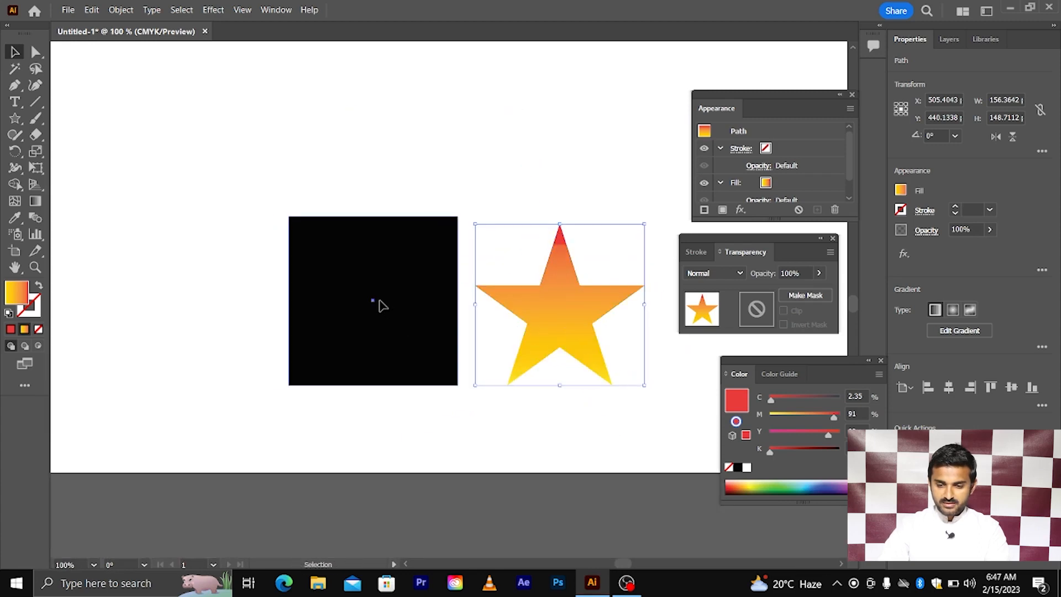
left_click(381, 304)
left_click(900, 190)
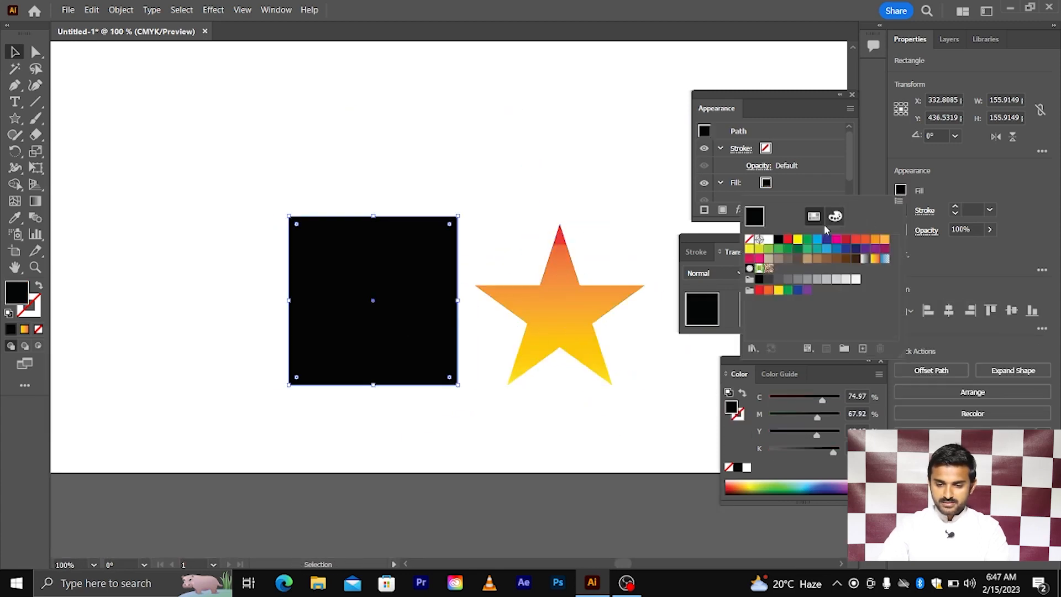
left_click(787, 239)
- Move the gradient star on top of the red square and select both shapes
left_click(558, 317)
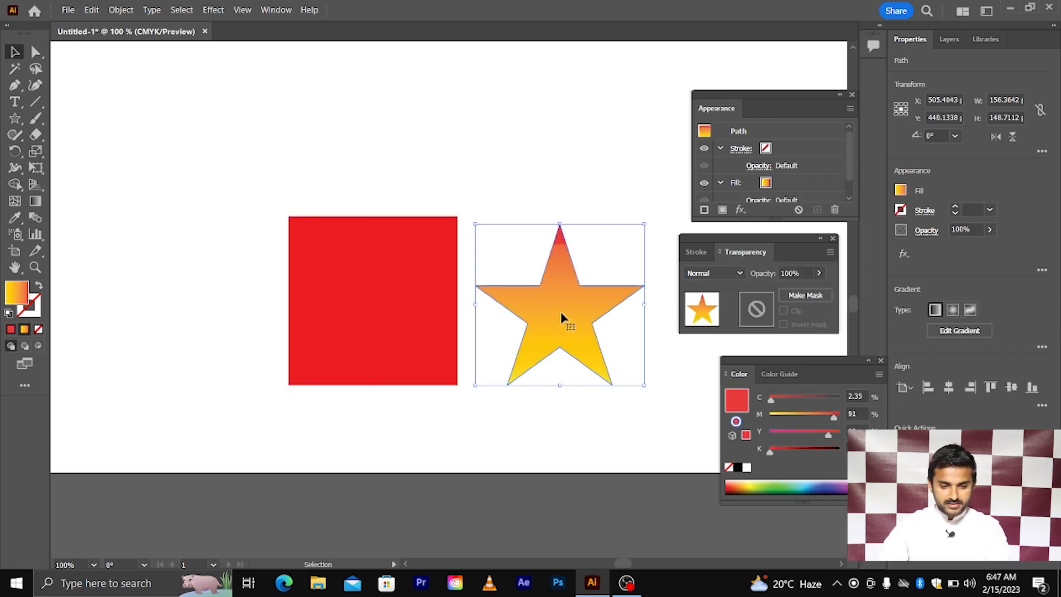
scroll(558, 316, "up", 1)
left_click(35, 201)
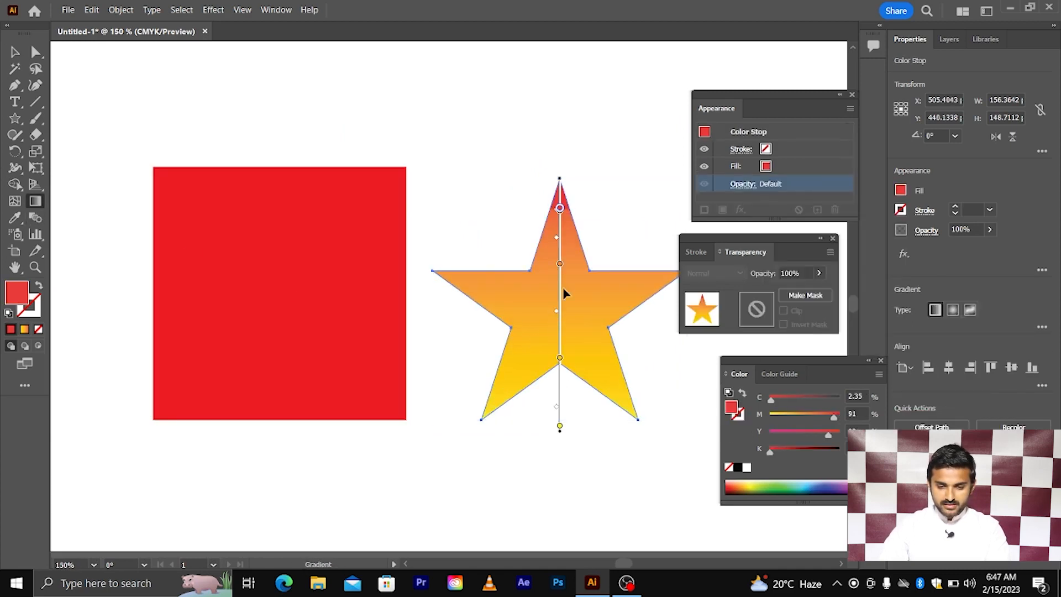
mouse_move(559, 269)
left_mouse_down()
mouse_move(559, 340)
mouse_move(559, 293)
mouse_move(534, 318)
mouse_move(285, 287)
left_mouse_up()
left_click(15, 51)
left_click(496, 200)
left_click_drag(469, 165, 194, 398)
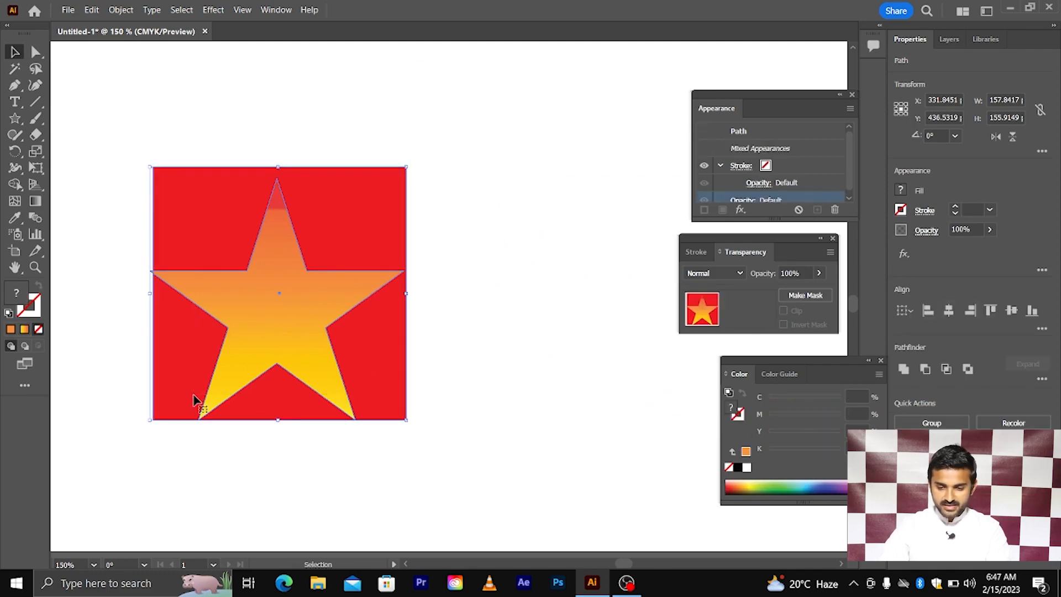
- Try an opacity mask from the gradient star on the red square, and undo it
left_click(795, 297)
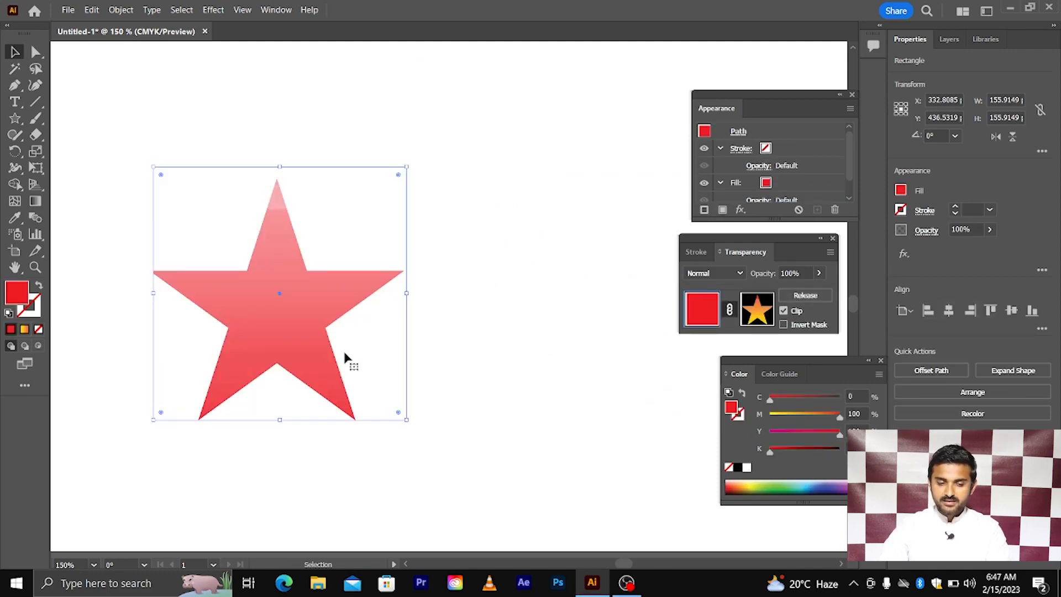
scroll(251, 309, "left", 1)
scroll(303, 235, "up", 1)
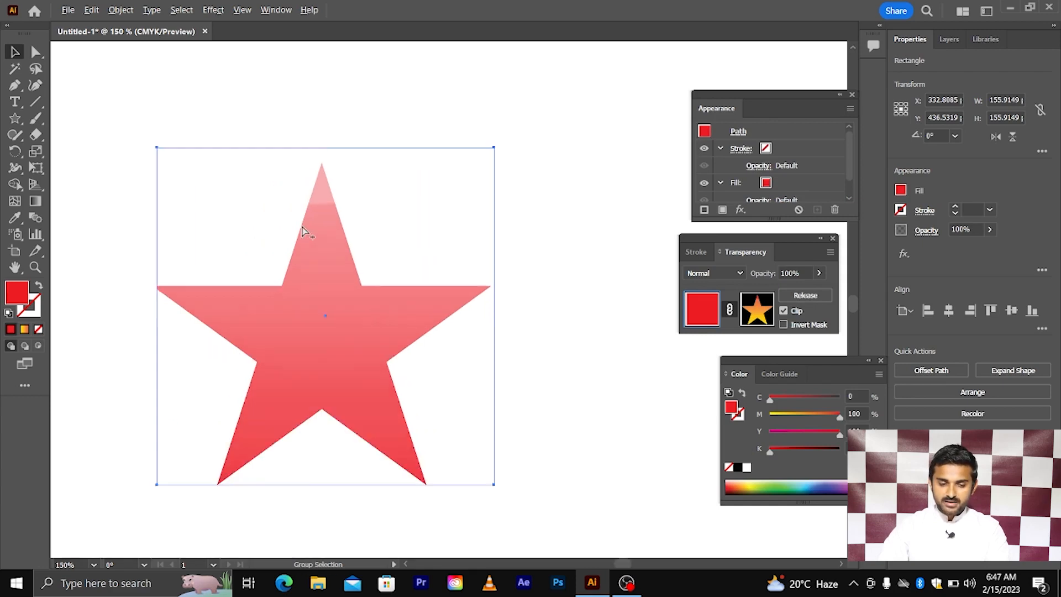
key("ctrl+z")
- Set a copy of the gradient star beside the red square and apply the overlapping star as the square's opacity mask
scroll(347, 301, "down", 3)
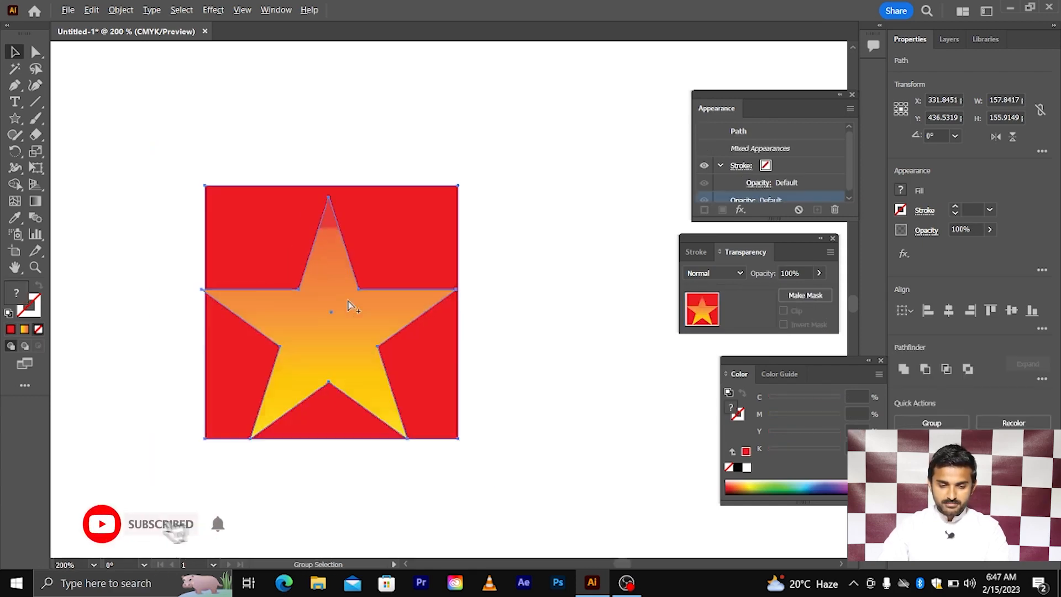
left_click(420, 336)
left_click_drag(361, 310, 507, 309)
left_click_drag(271, 201, 369, 363)
left_click(804, 295)
scroll(403, 307, "up", 2)
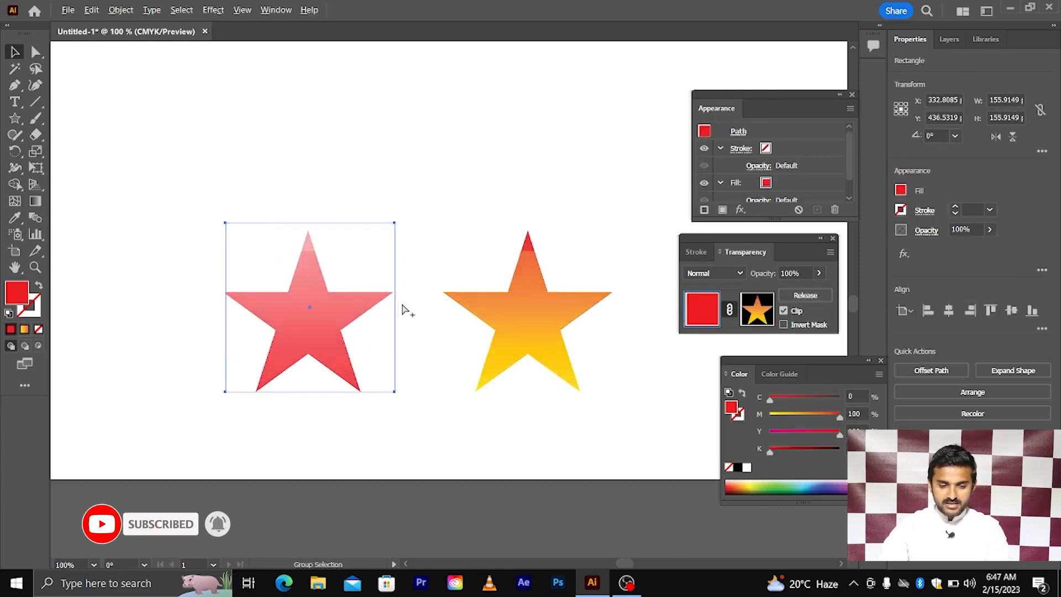
- Circle the lower half of both stars with the red 5 pt. Round Paintbrush, and undo the circle on the masked star
left_click(491, 247)
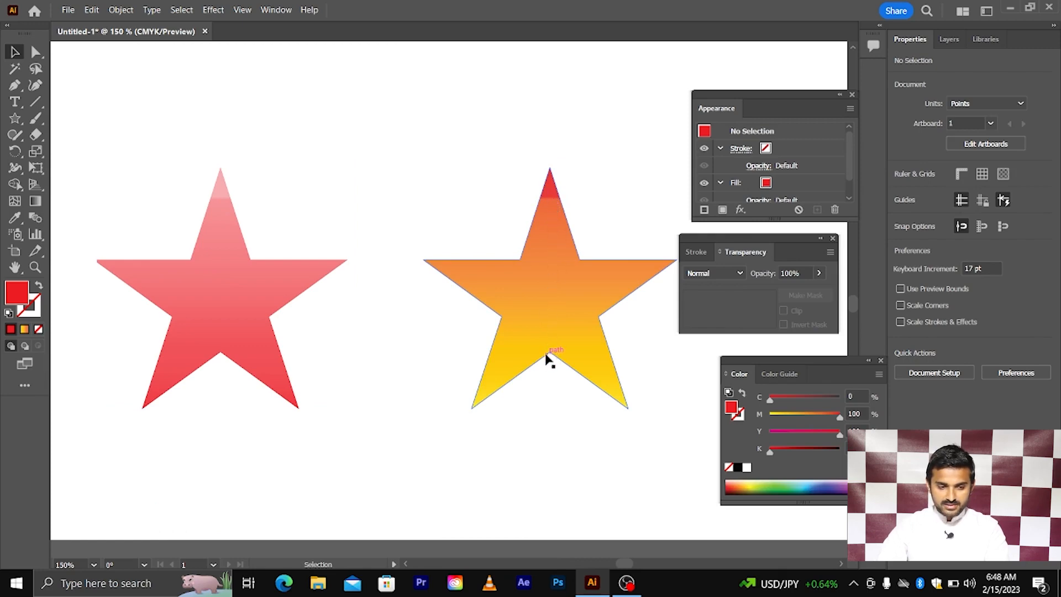
left_click(38, 120)
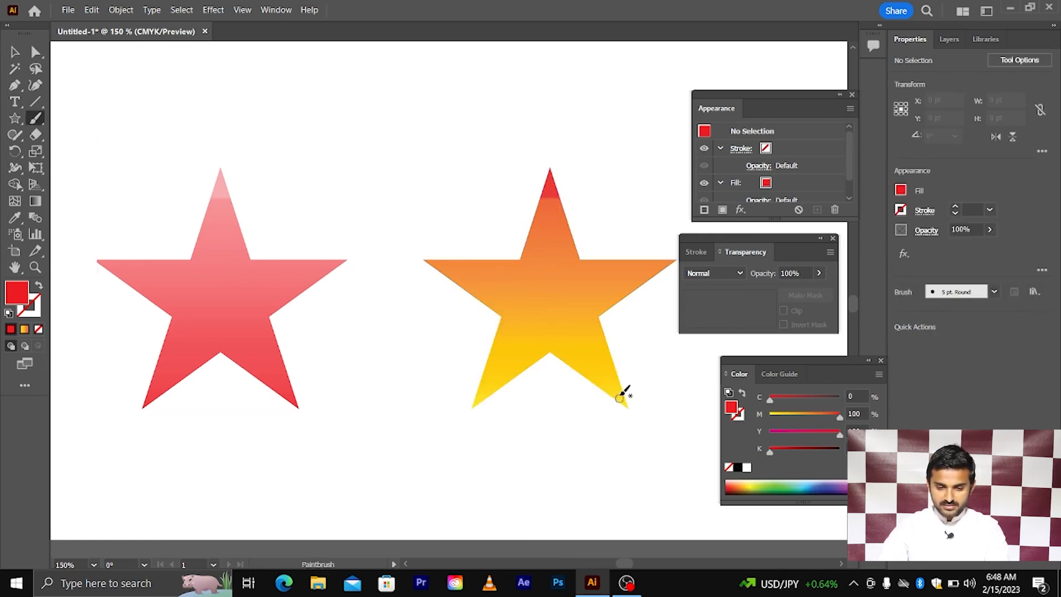
mouse_move(480, 318)
left_mouse_down()
mouse_move(628, 421)
mouse_move(531, 309)
left_mouse_up()
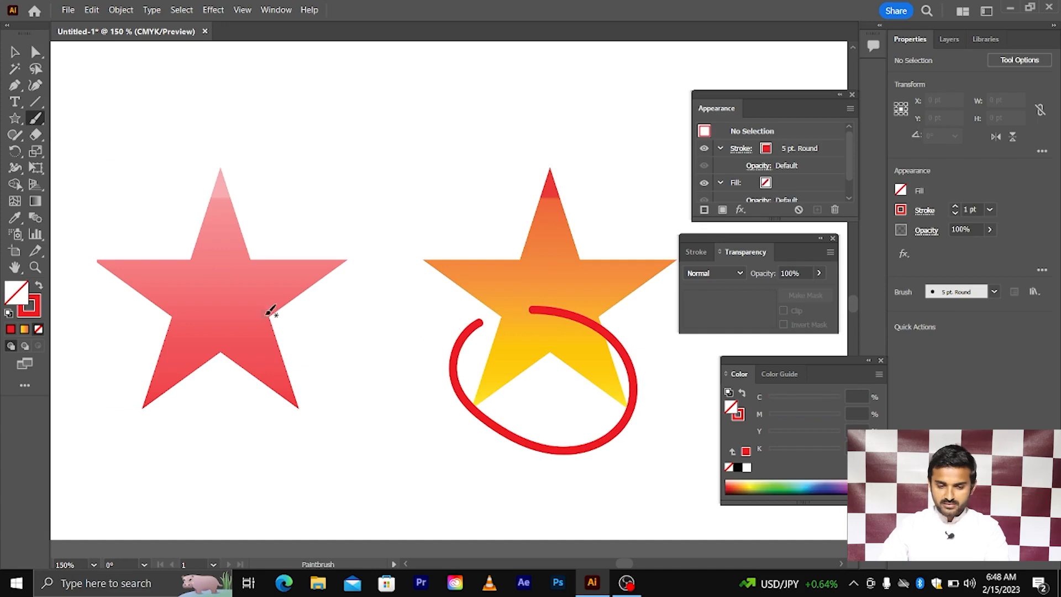
mouse_move(266, 311)
left_mouse_down()
mouse_move(123, 339)
mouse_move(166, 431)
mouse_move(316, 421)
mouse_move(269, 297)
left_mouse_up()
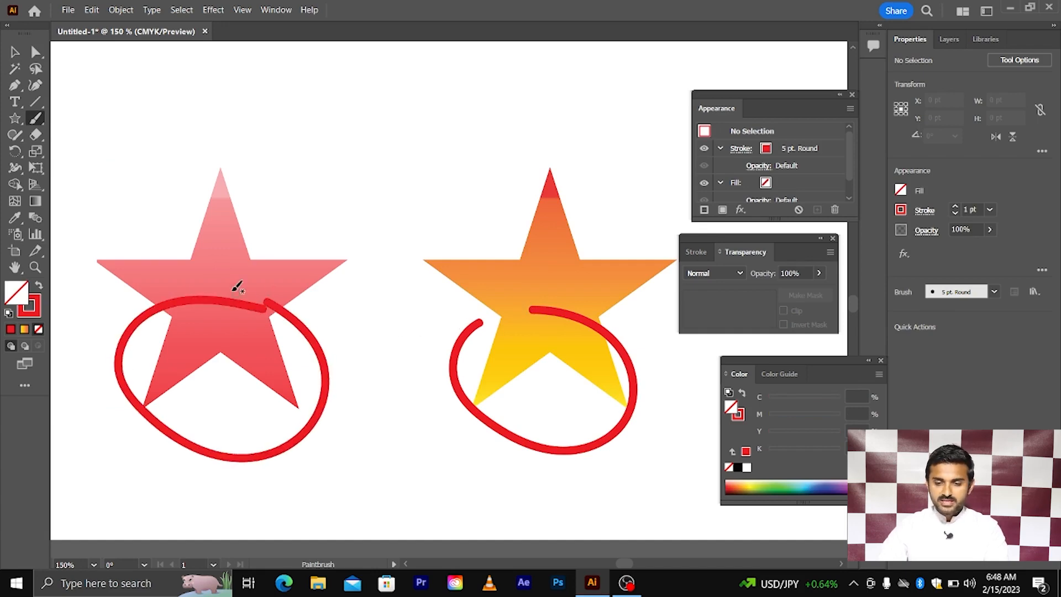
key("ctrl+z")
- Delete both stars and the remaining brush circle, and show the Windows desktop
key("v")
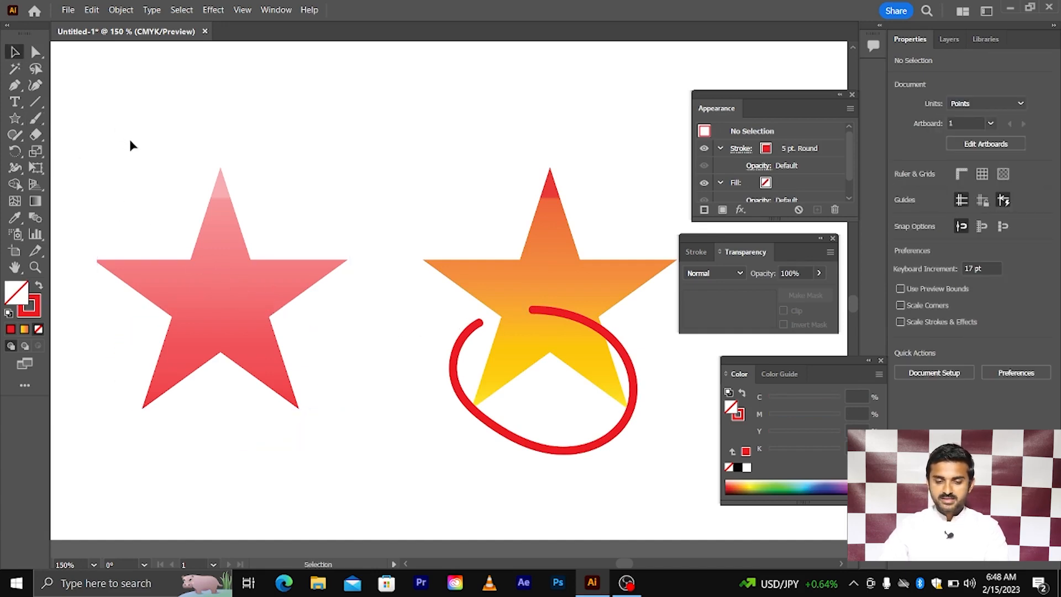
left_click_drag(136, 144, 581, 447)
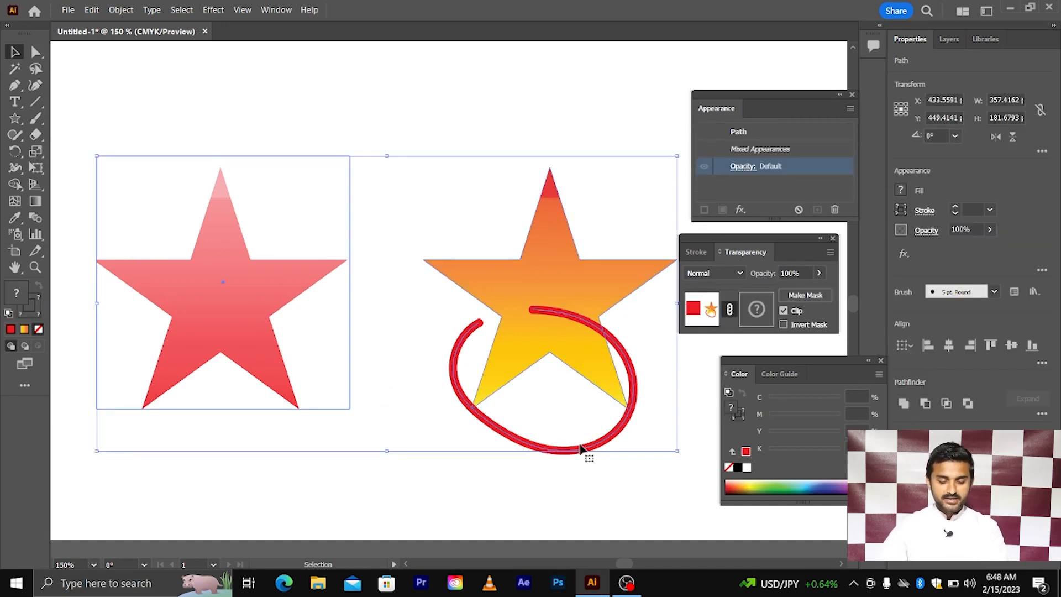
key("Delete")
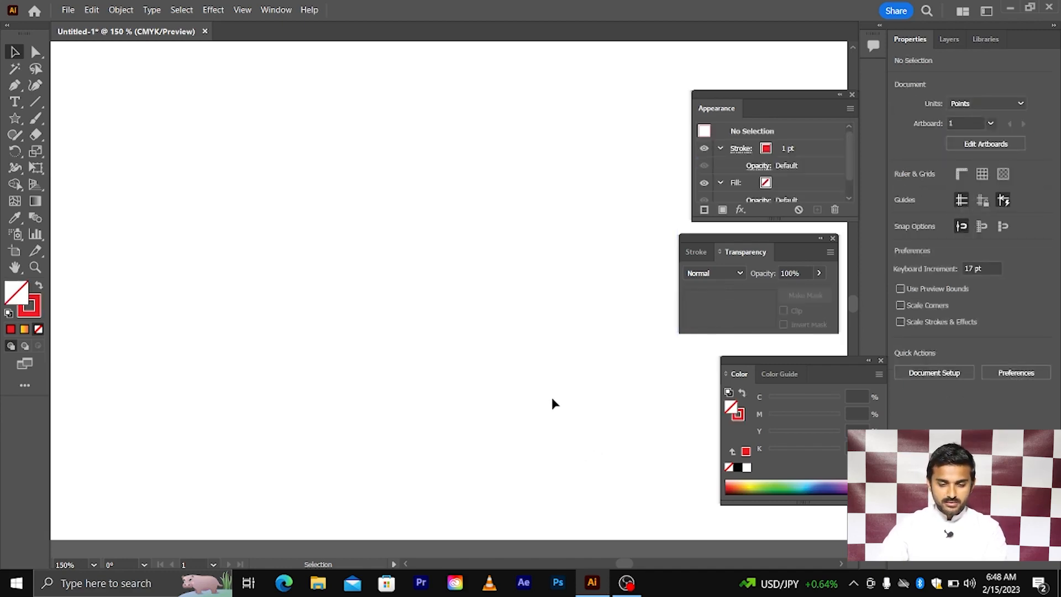
key("super+d")
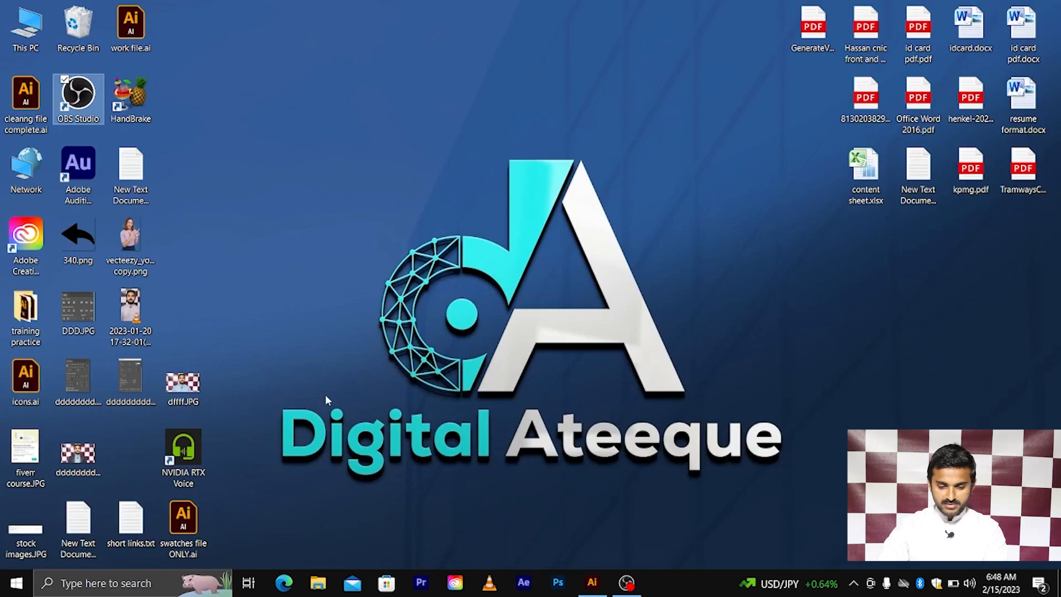
- Place dffff.JPG from the desktop in the Illustrator document, scale it to about 683 × 385 pt and centre it on the artboard
left_click_drag(186, 397, 476, 303)
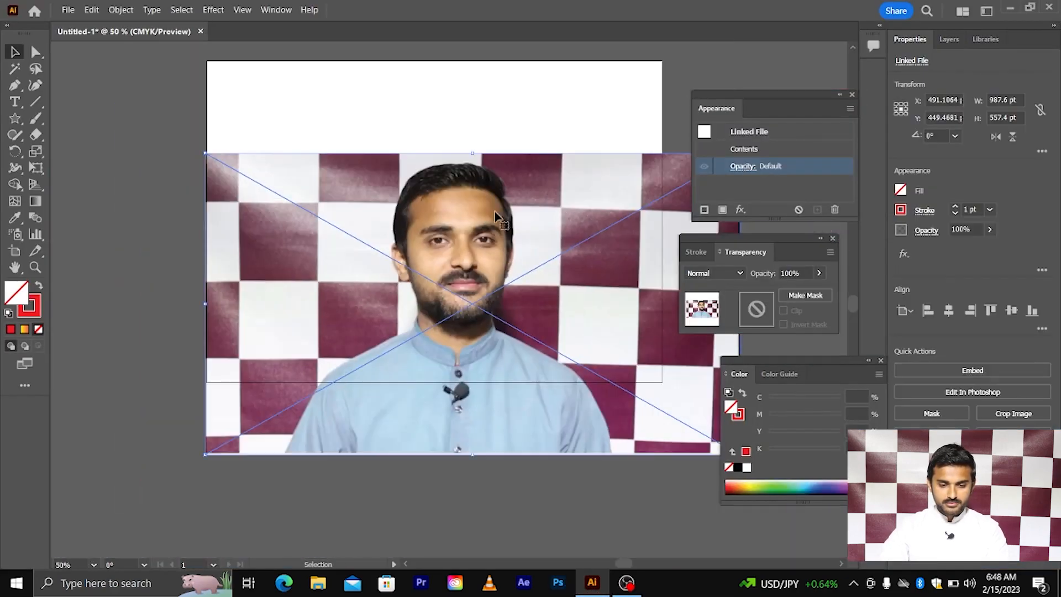
left_click_drag(206, 154, 265, 204)
left_click_drag(398, 284, 363, 218)
key("ctrl+shift+a")
key("ctrl+=")
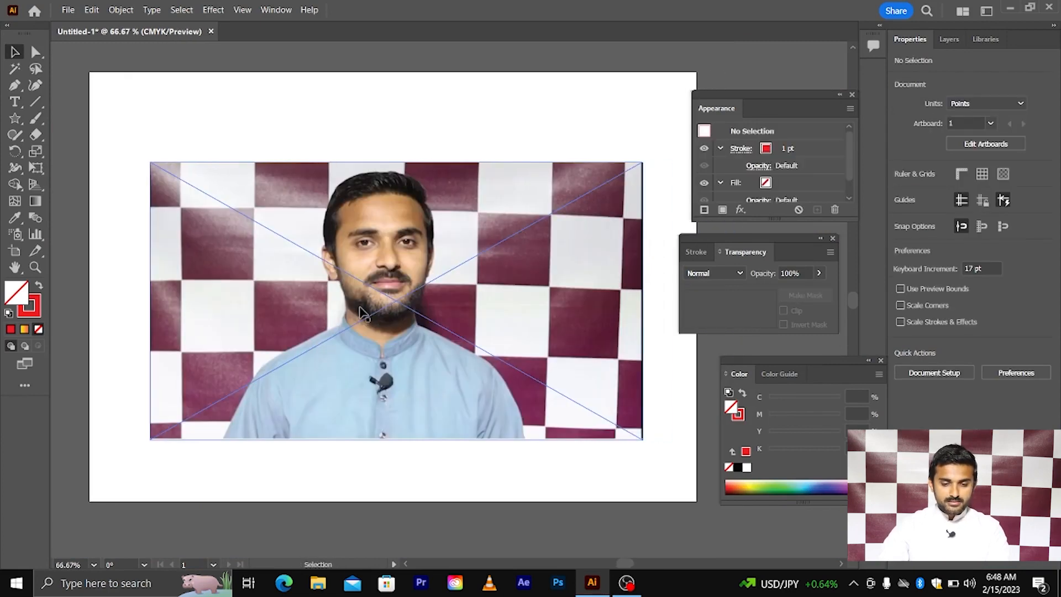
- Embed the linked photo in the document and deselect it
left_click(344, 245)
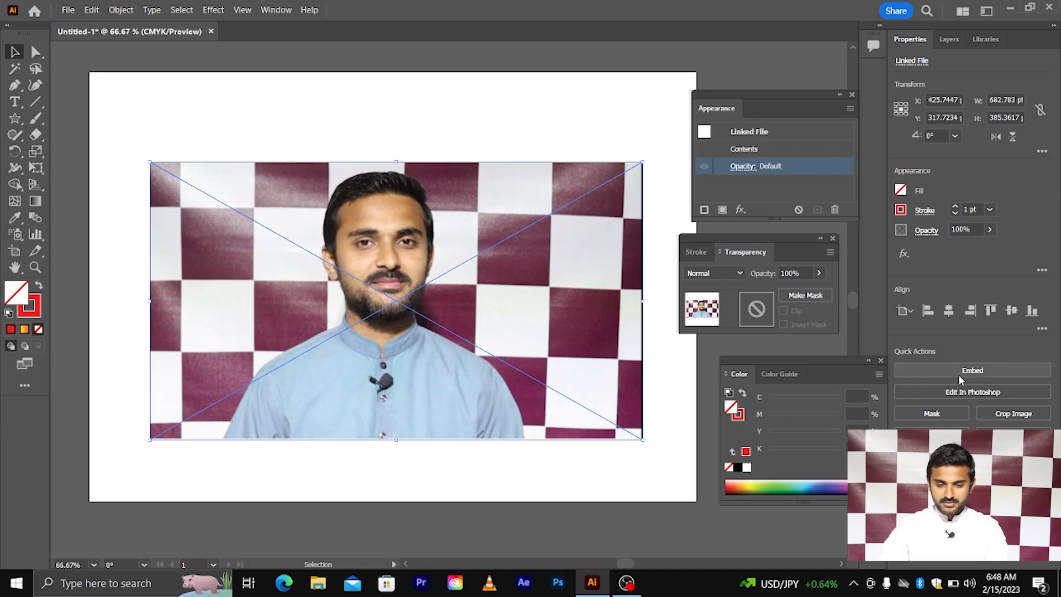
left_click(938, 380)
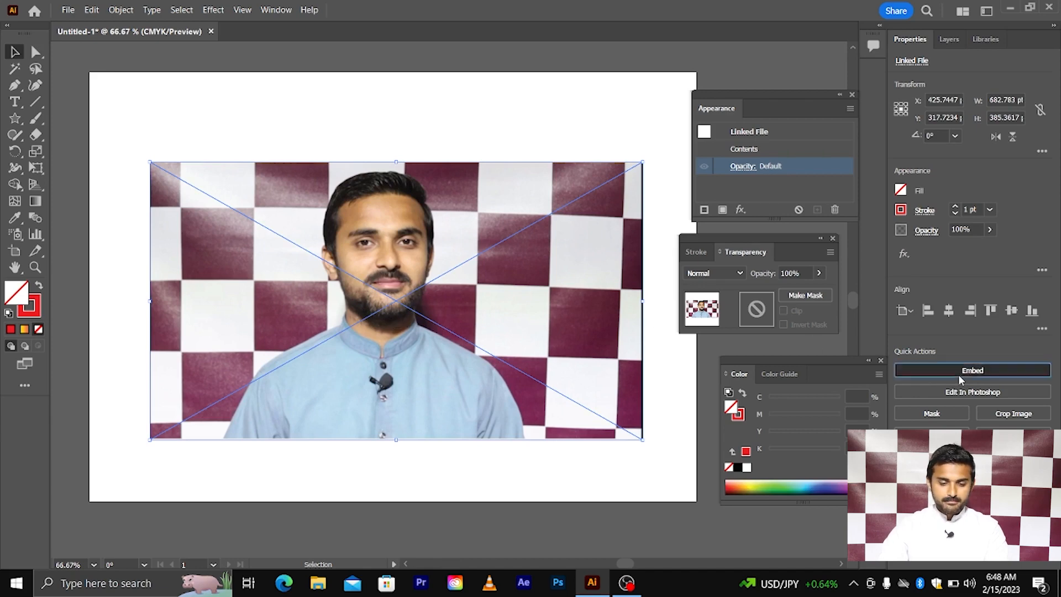
left_click(634, 443)
- Draw an ellipse about 537 × 287 pt over the middle of the photo
left_click(15, 119)
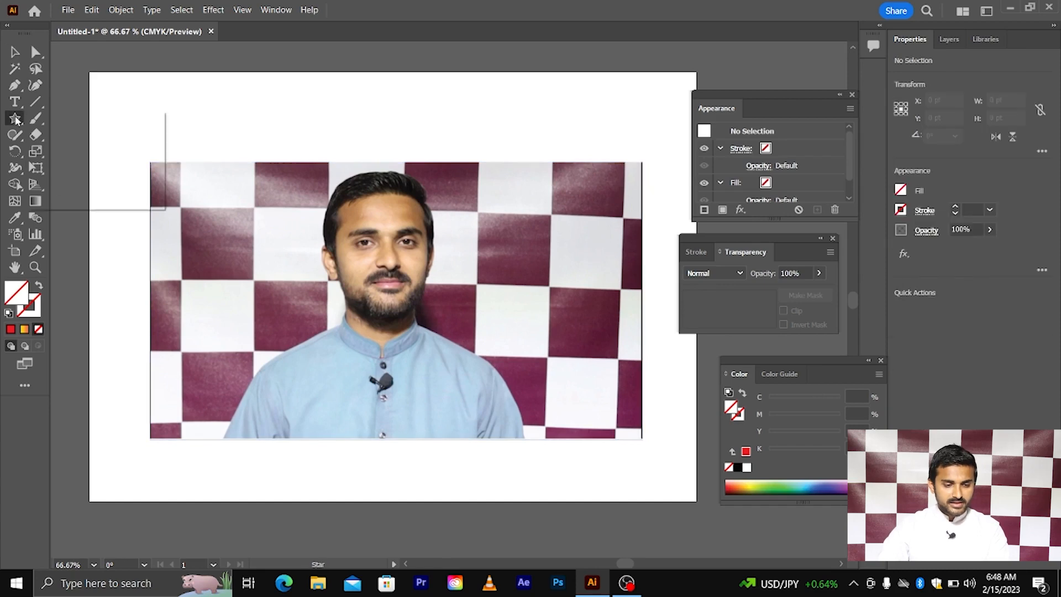
left_click(78, 151)
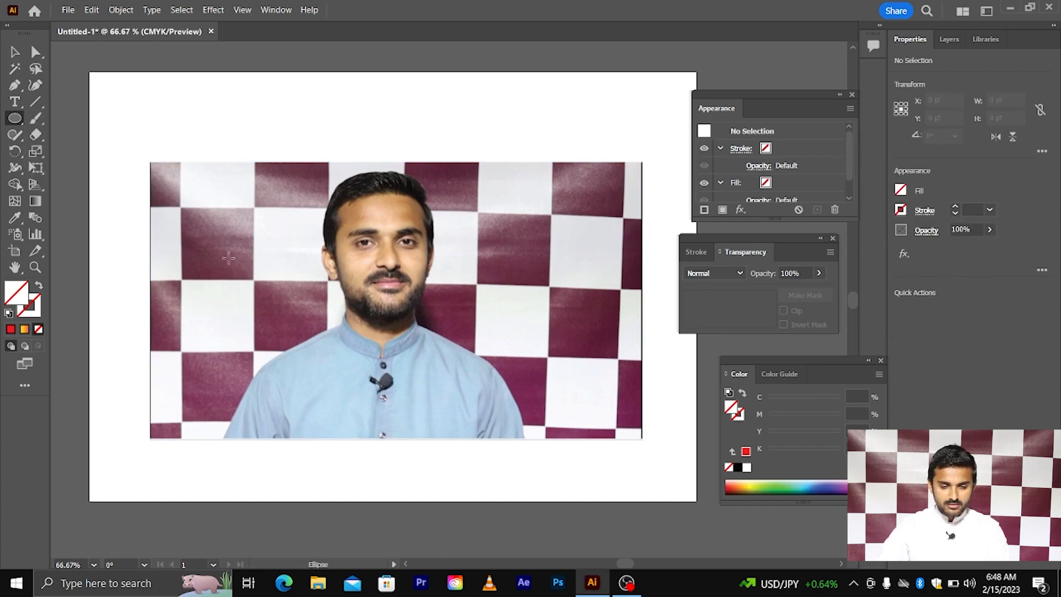
mouse_move(194, 199)
left_mouse_down()
mouse_move(324, 281)
mouse_move(559, 377)
mouse_move(582, 407)
left_mouse_up()
left_click(16, 52)
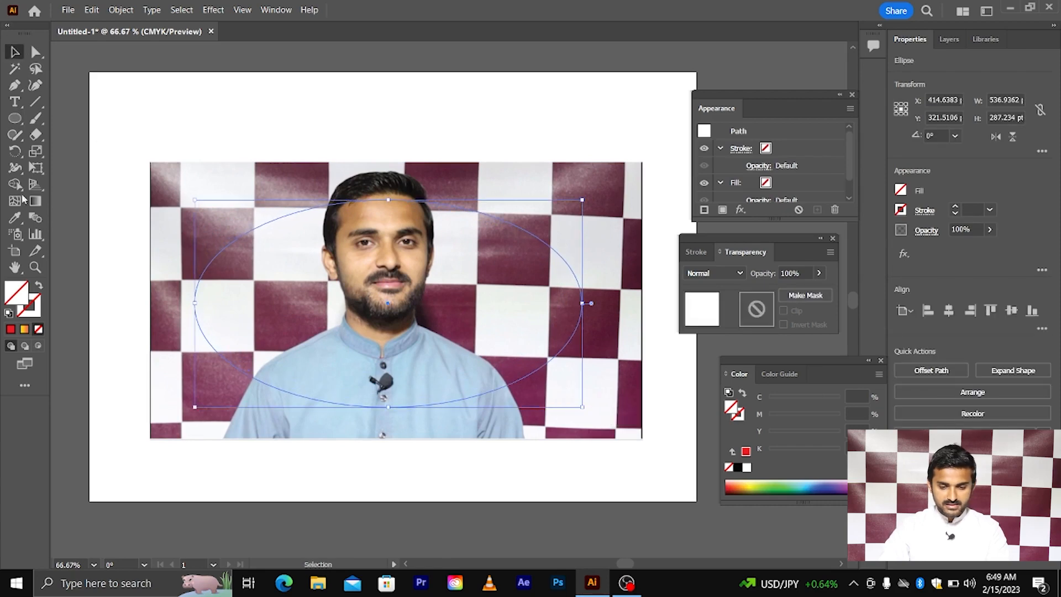
- Fill the ellipse with the near-black 020000 and move it up about 44 pt over the face
double_click(17, 293)
left_click_drag(608, 271, 688, 255)
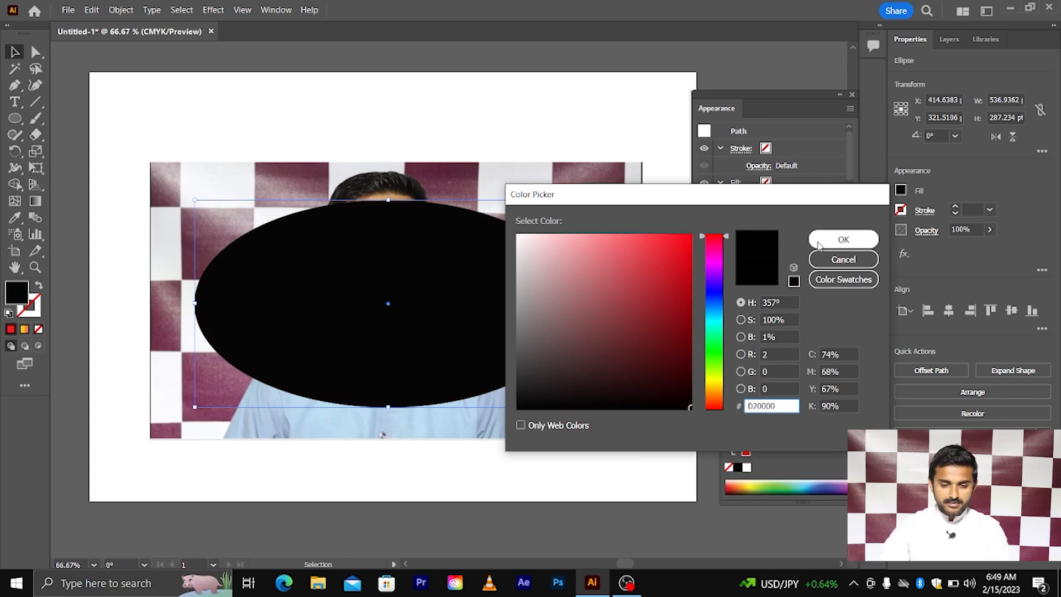
left_click(843, 238)
left_click(592, 125)
scroll(341, 270, "up", 1)
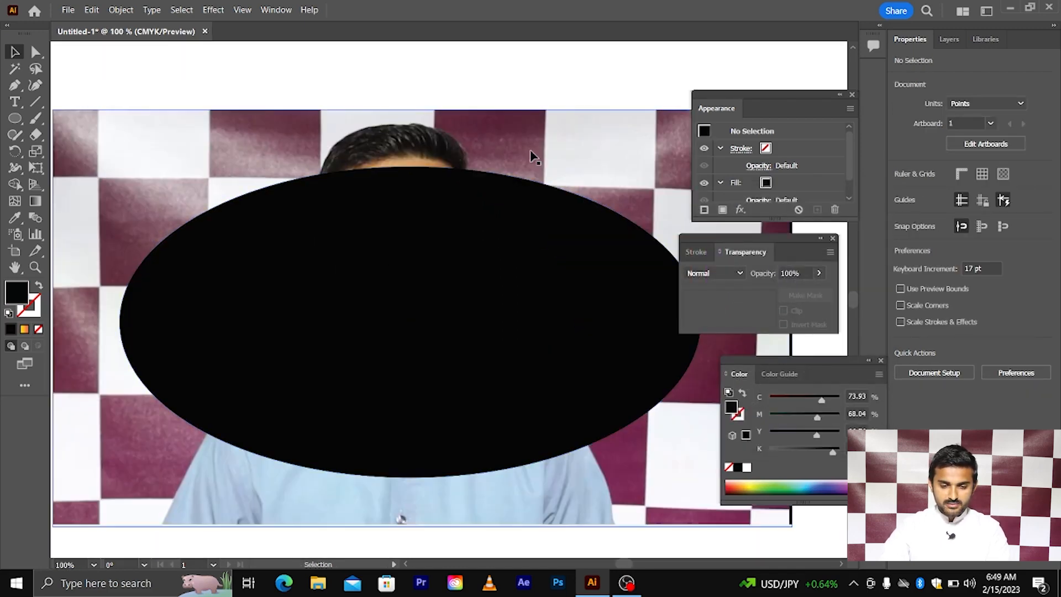
left_click_drag(409, 276, 408, 229)
- Make a clipping mask from the black ellipse and the photo
scroll(408, 230, "down", 2)
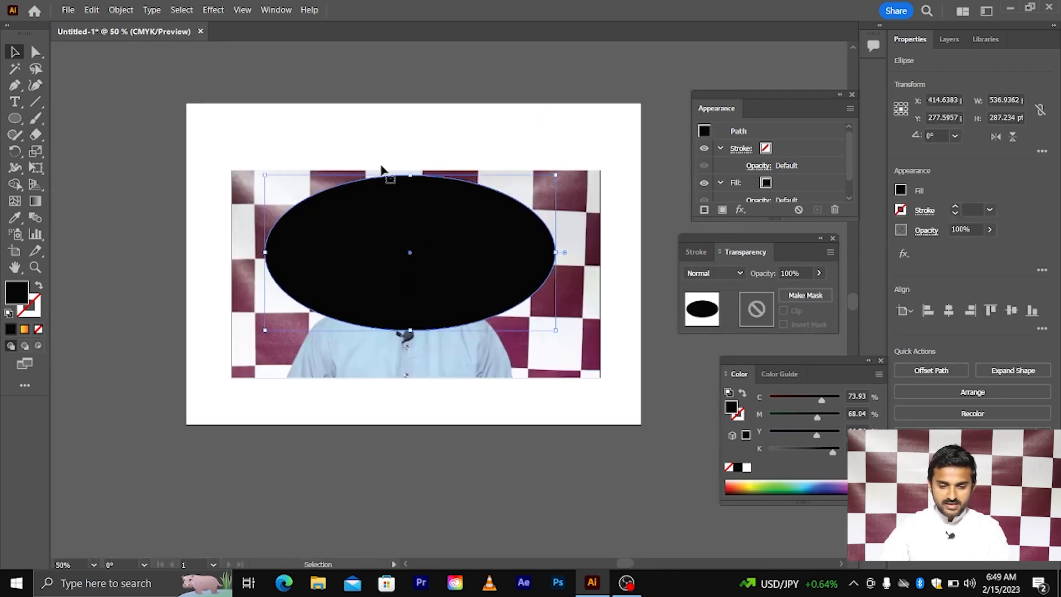
left_click_drag(371, 151, 425, 248)
right_click(409, 221)
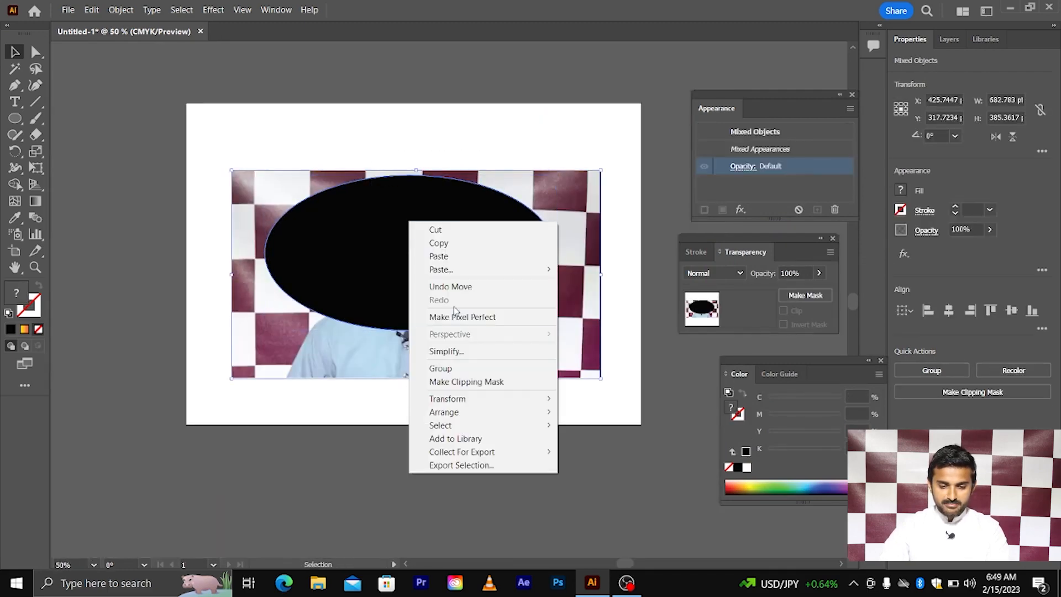
left_click(489, 382)
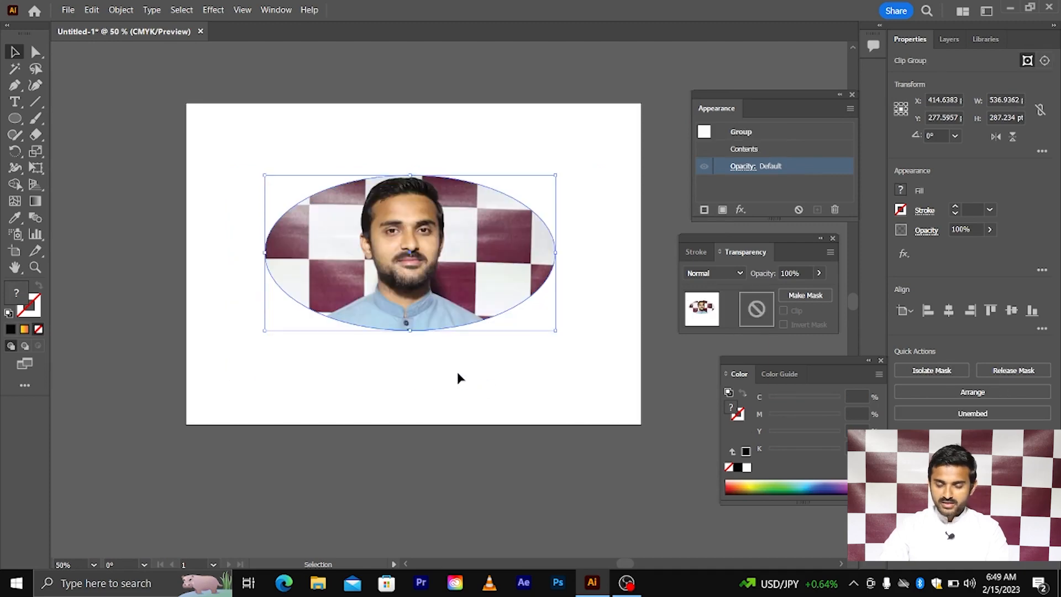
- Inspect the clipped portrait up close and undo the clipping mask
scroll(459, 331, "up", 1)
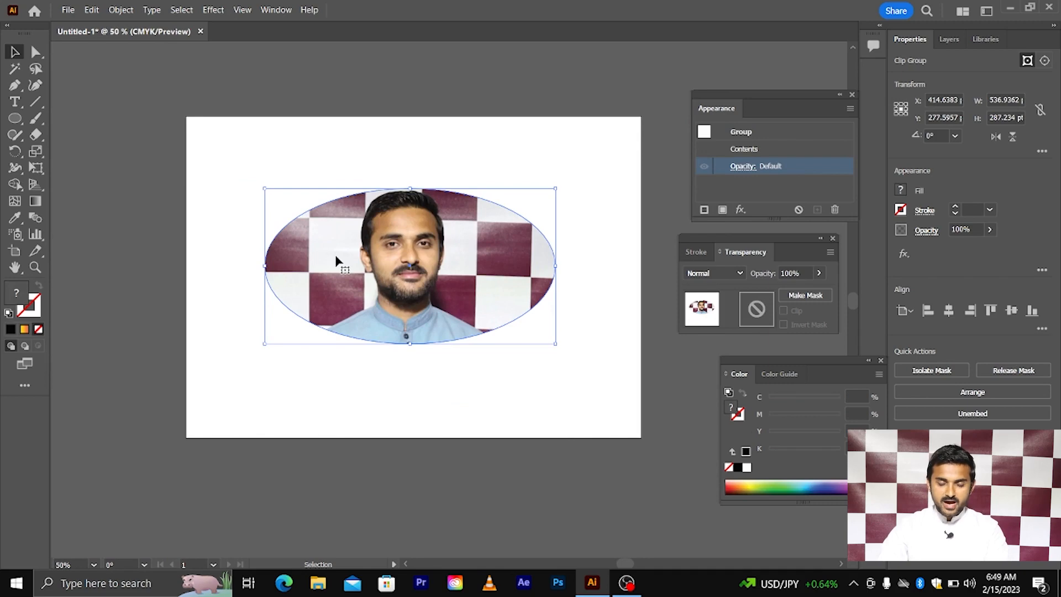
key("z")
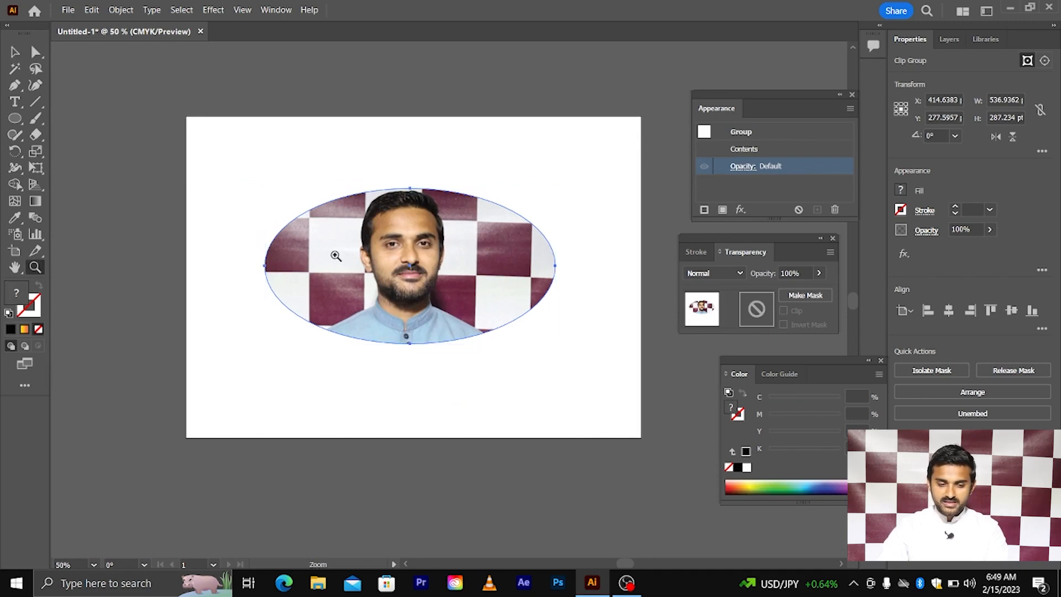
left_click_drag(313, 200, 616, 464)
left_click_drag(348, 230, 299, 232)
left_click_drag(512, 432, 299, 266)
scroll(476, 349, "right", 4)
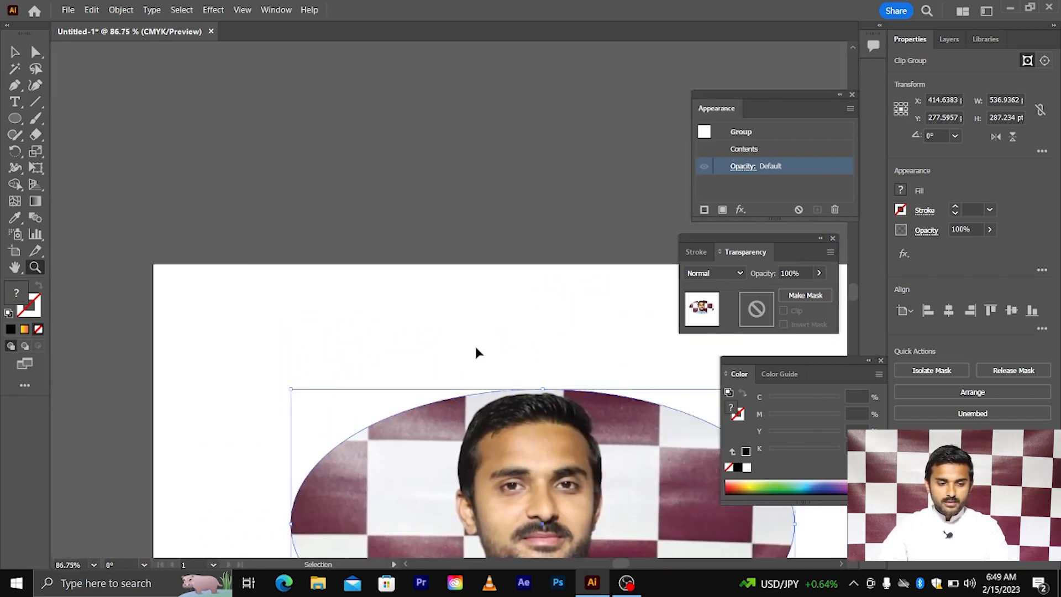
scroll(475, 349, "down", 2)
scroll(474, 347, "down", 2)
left_click(19, 58)
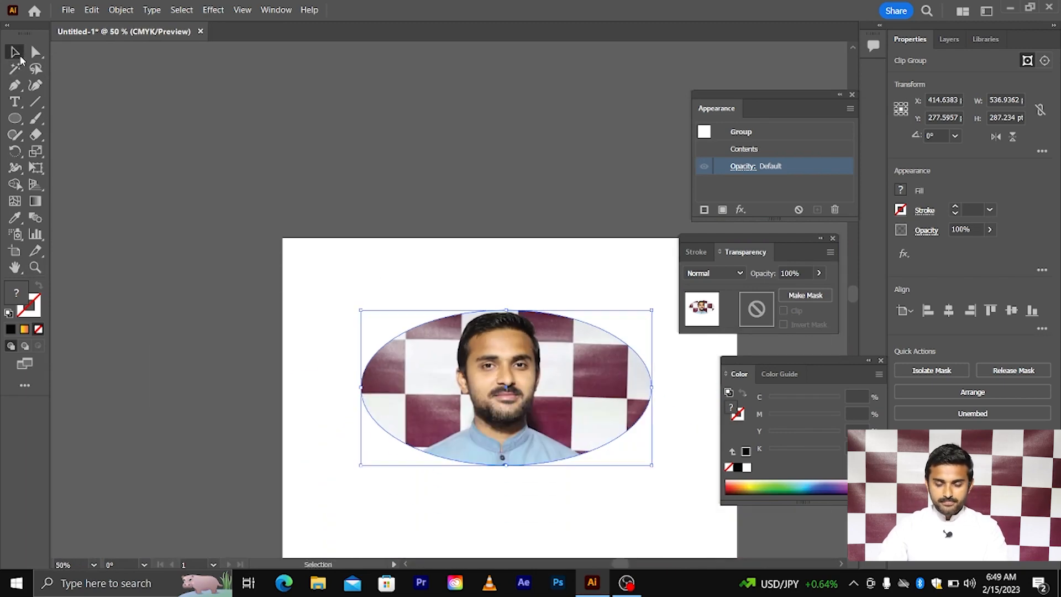
key("ctrl+z")
- Fill the ellipse over the photo with the White, Black gradient swatch
scroll(360, 238, "down", 2)
scroll(361, 237, "right", 2)
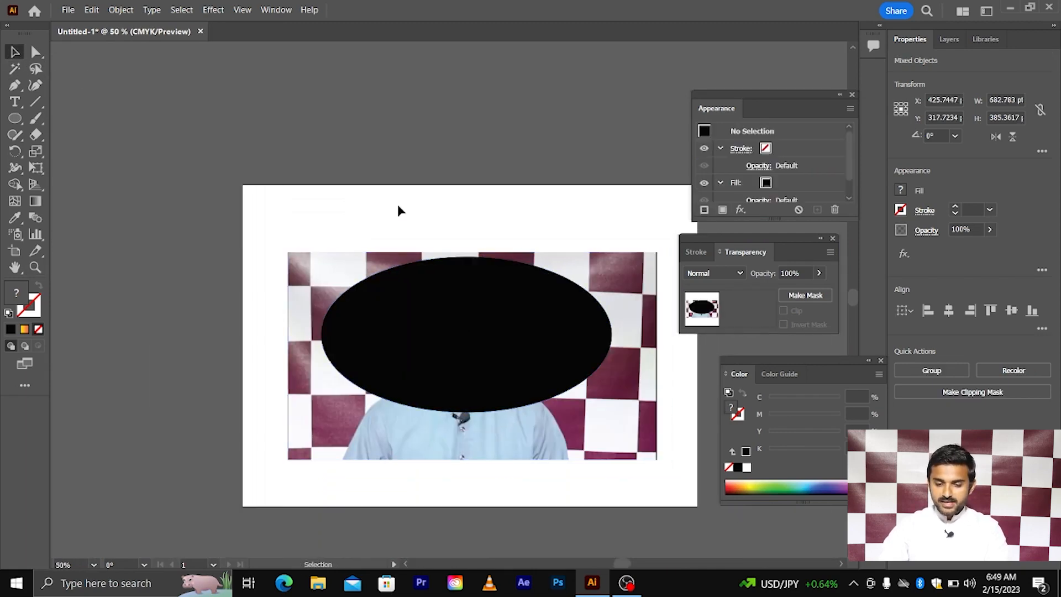
left_click(465, 323)
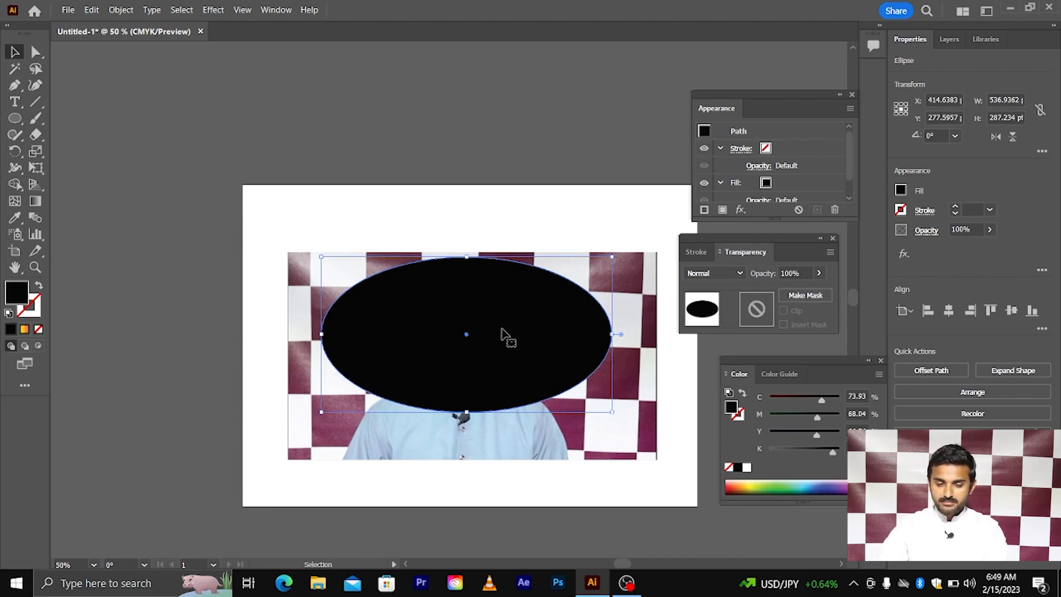
scroll(501, 331, "right", 1)
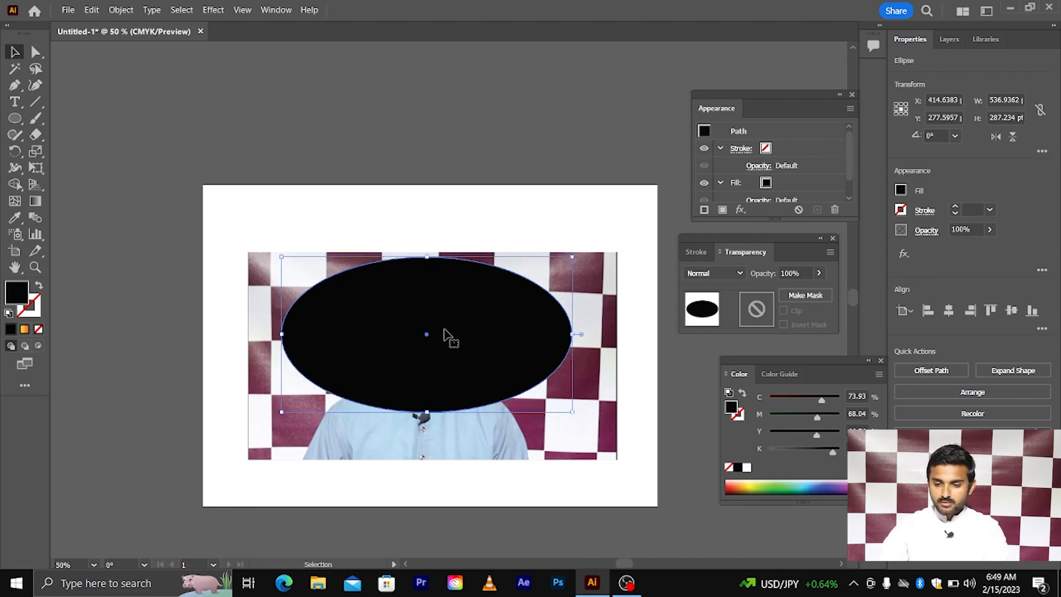
left_click(902, 191)
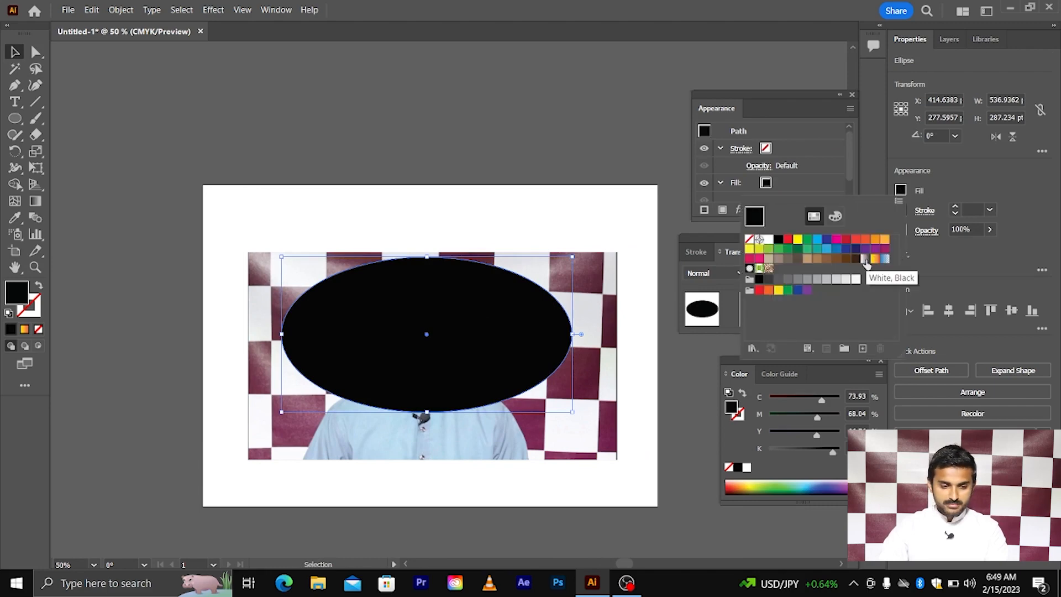
left_click(865, 259)
- Redirect the ellipse's gradient vertically, running from light above its upper edge to black at its lower edge
left_click(37, 202)
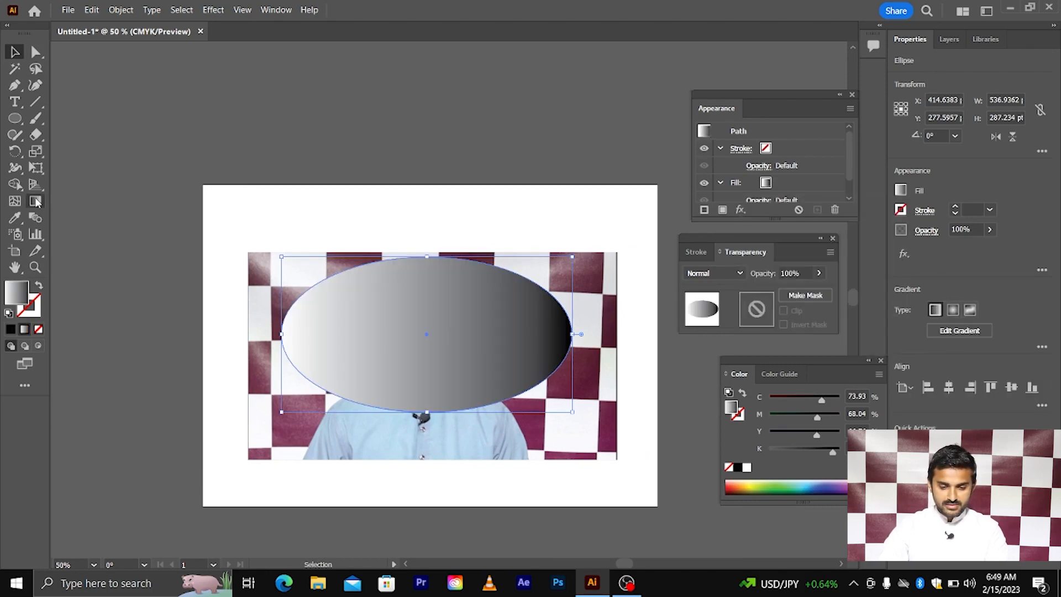
left_click(433, 430)
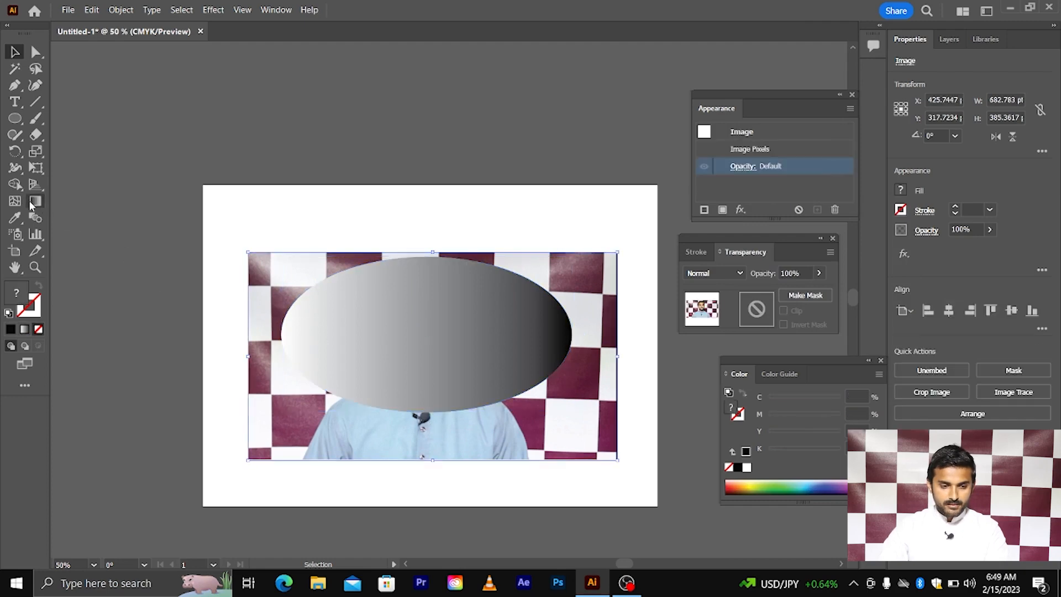
key("g")
key("v")
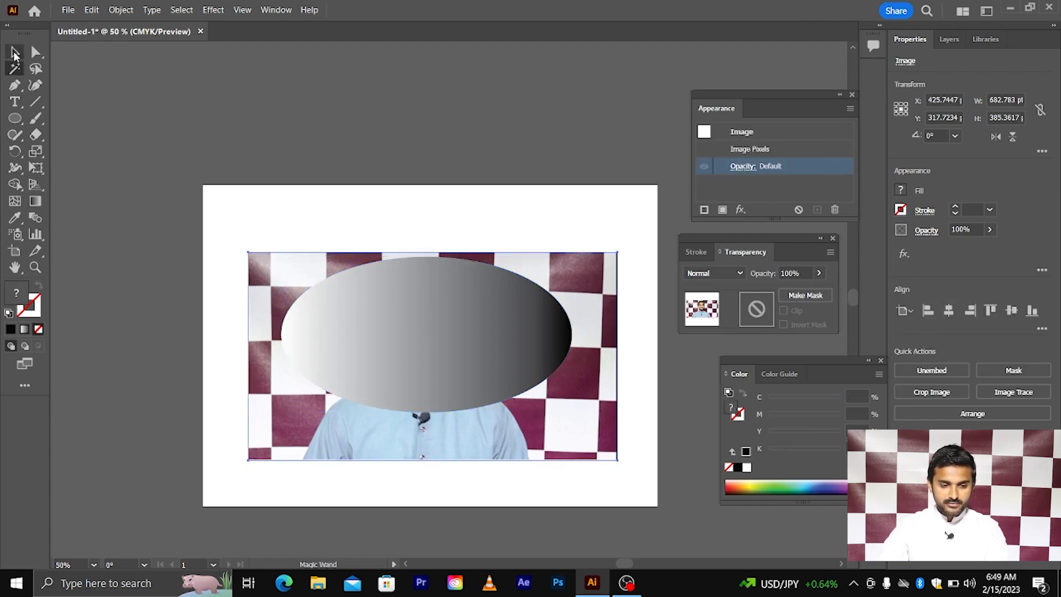
left_click(474, 343)
key("g")
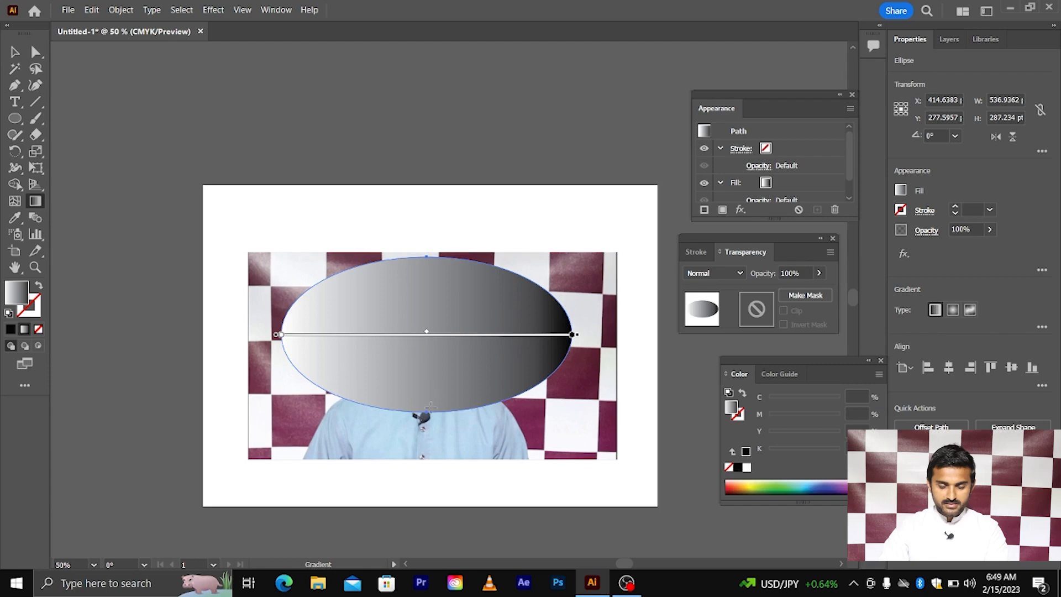
mouse_move(429, 418)
left_mouse_down()
mouse_move(431, 247)
mouse_move(419, 415)
mouse_move(426, 404)
left_mouse_up()
key("ctrl+z")
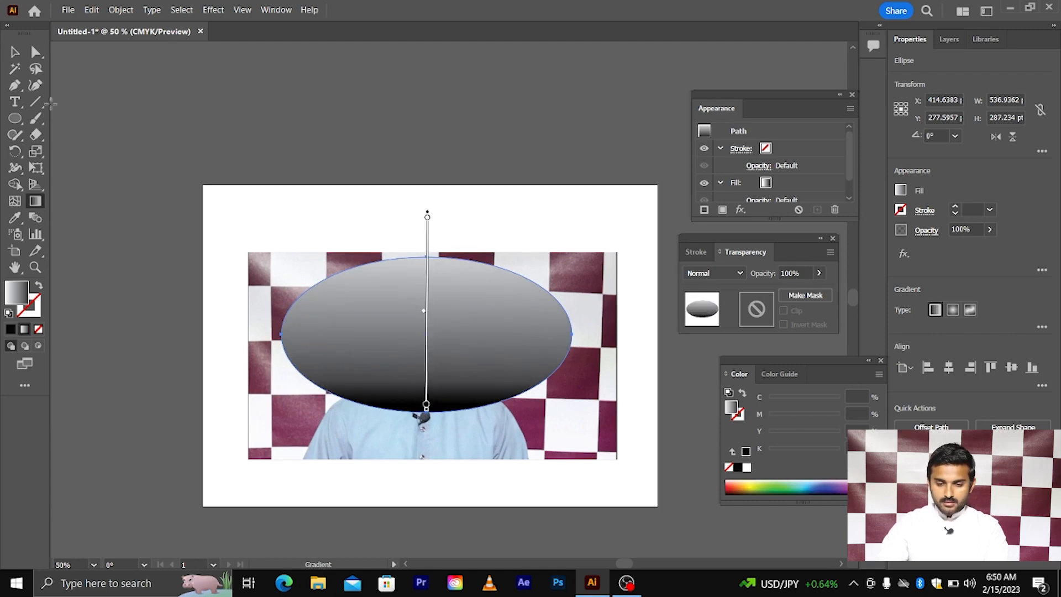
left_click(15, 52)
- Apply the gradient ellipse as an opacity mask to the photo
scroll(464, 317, "down", 2)
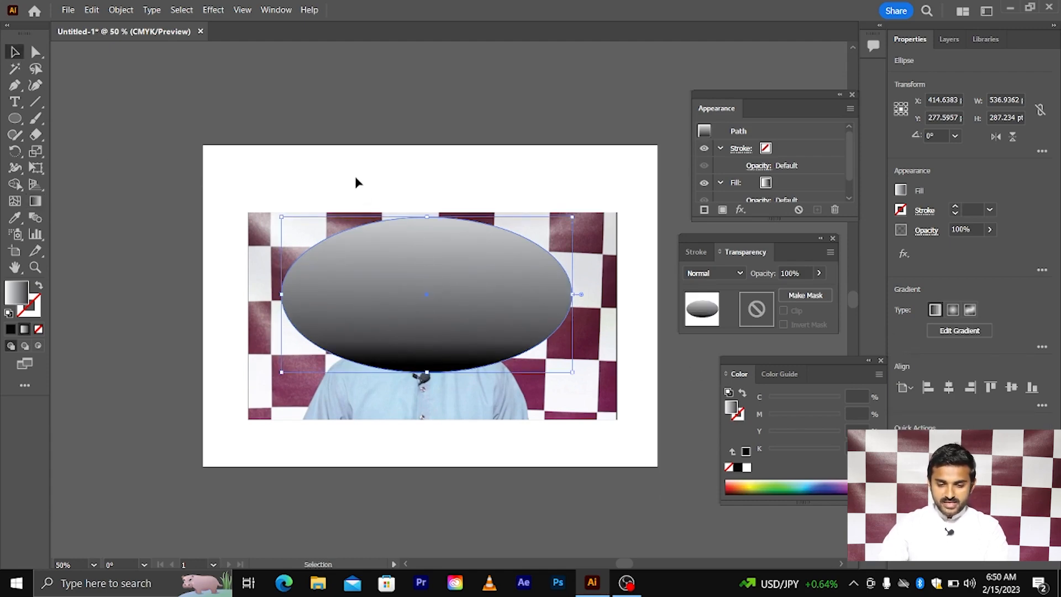
left_click_drag(356, 183, 525, 384)
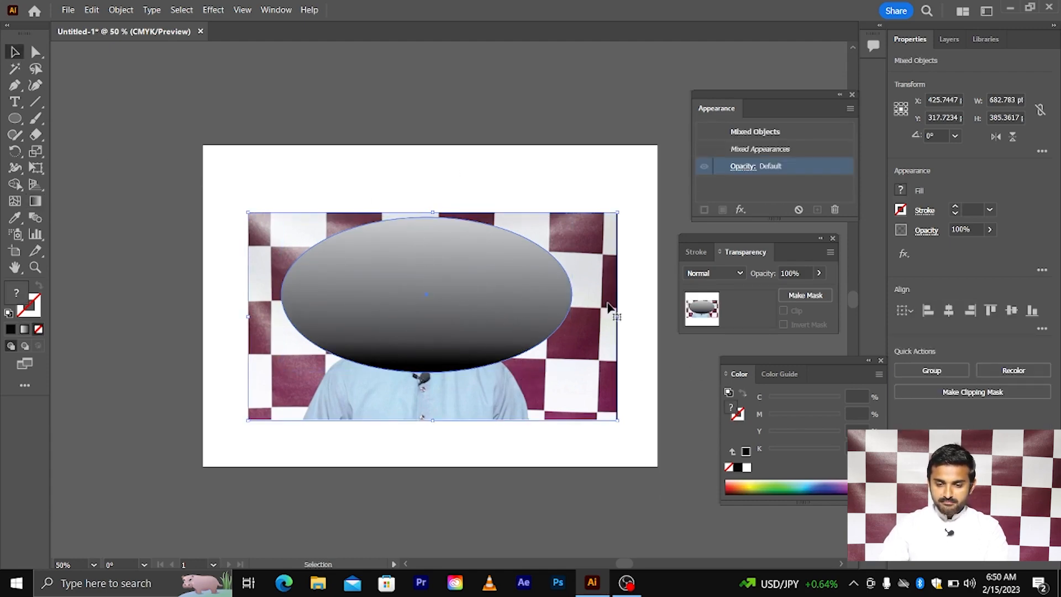
left_click(794, 303)
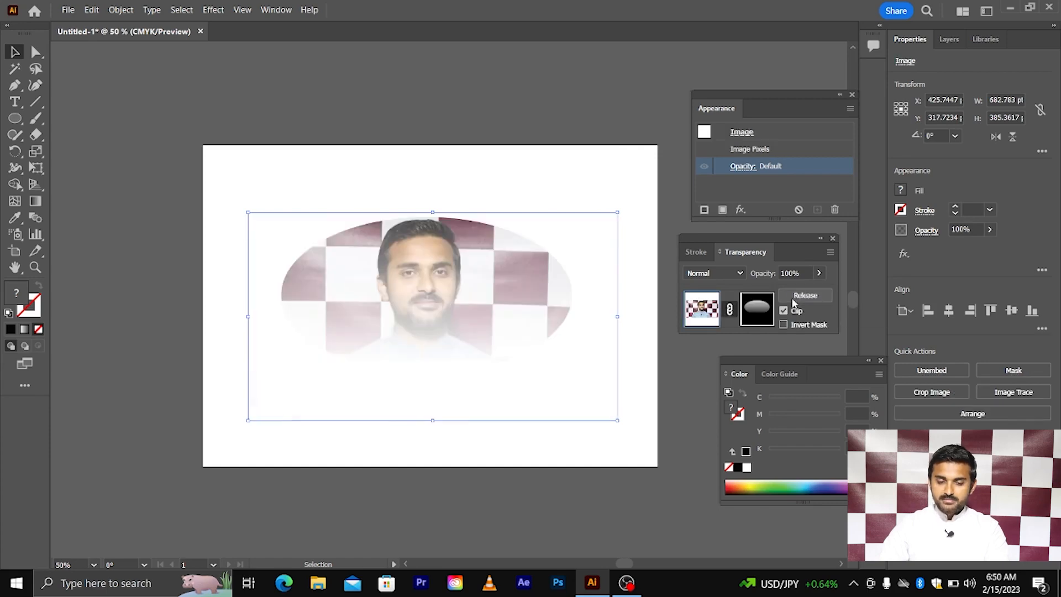
- Examine the masked photo's fade and curved edge up close, and undo the opacity mask
scroll(431, 307, "up", 2)
scroll(431, 307, "down", 2)
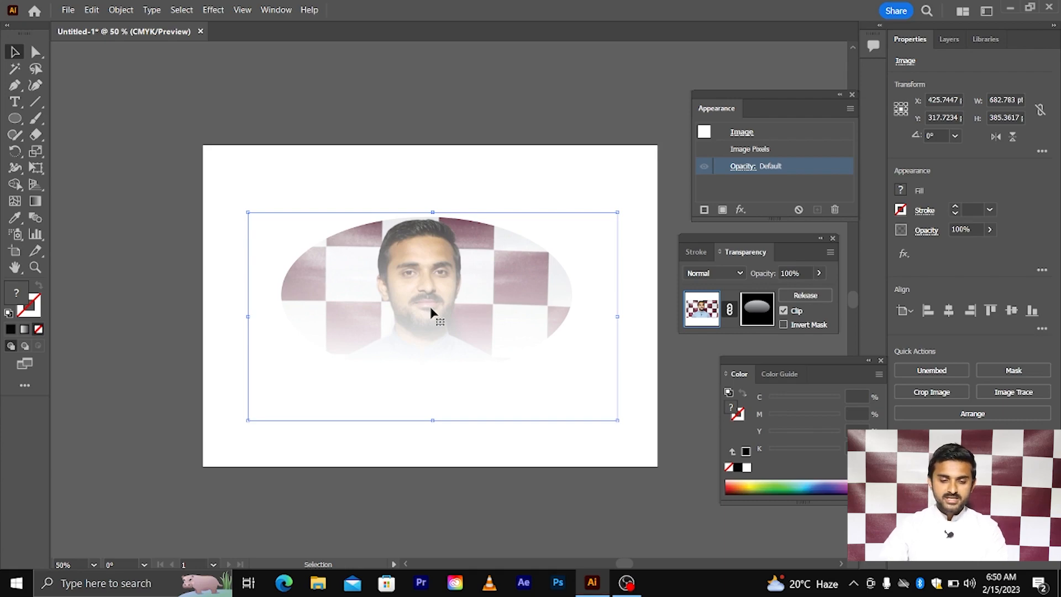
key("ctrl+alt")
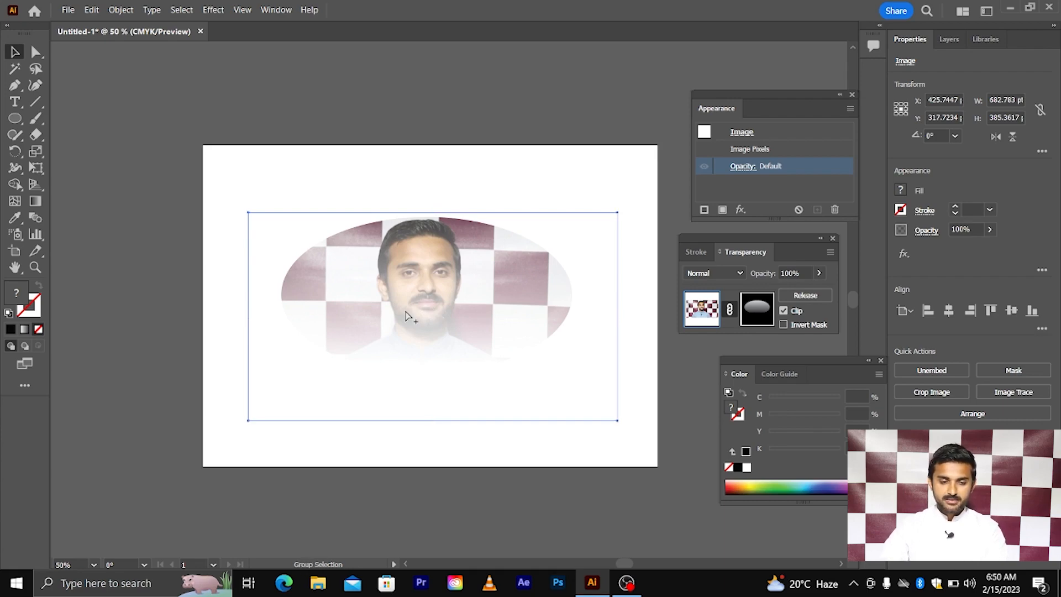
scroll(406, 316, "up", 4)
scroll(342, 219, "up", 3)
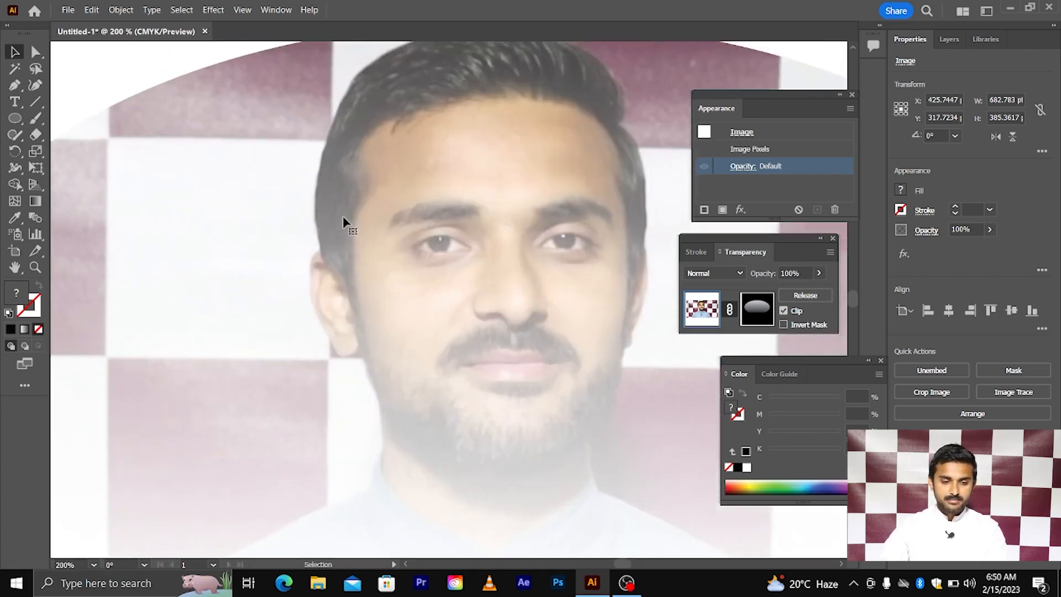
scroll(217, 135, "up", 2)
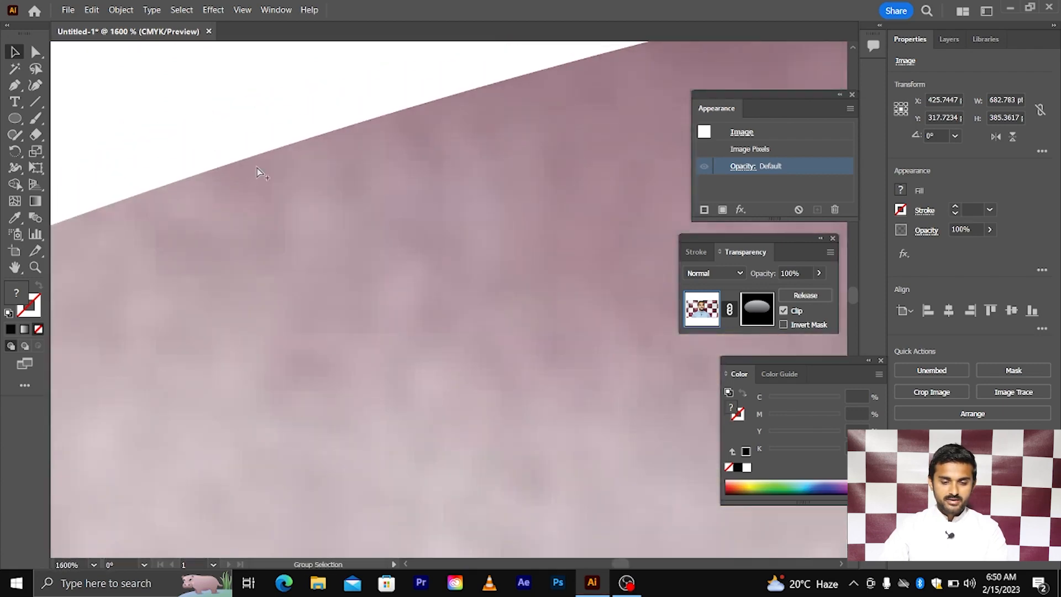
scroll(257, 173, "up", 1)
scroll(257, 173, "down", 8)
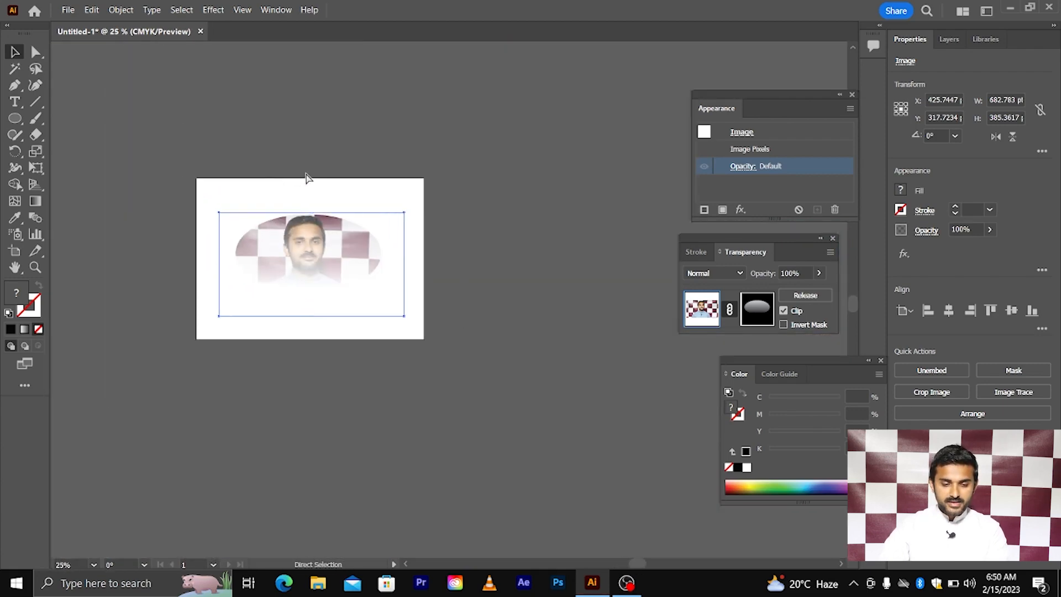
key("ctrl+z")
- Select the photo with the gradient ellipse and reapply the ellipse as an opacity mask
scroll(312, 177, "up", 2)
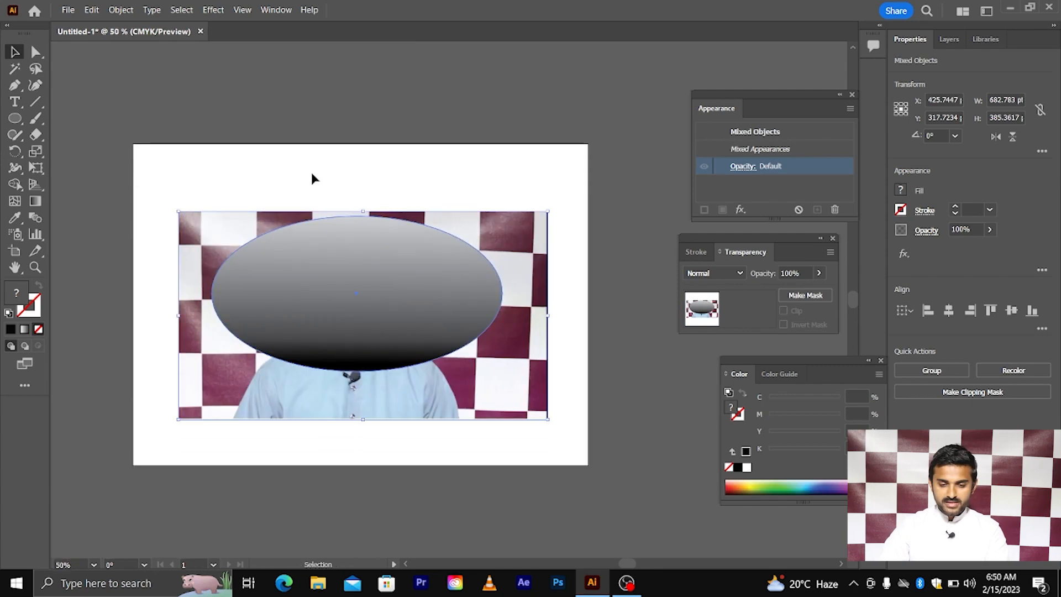
left_click_drag(271, 168, 501, 440)
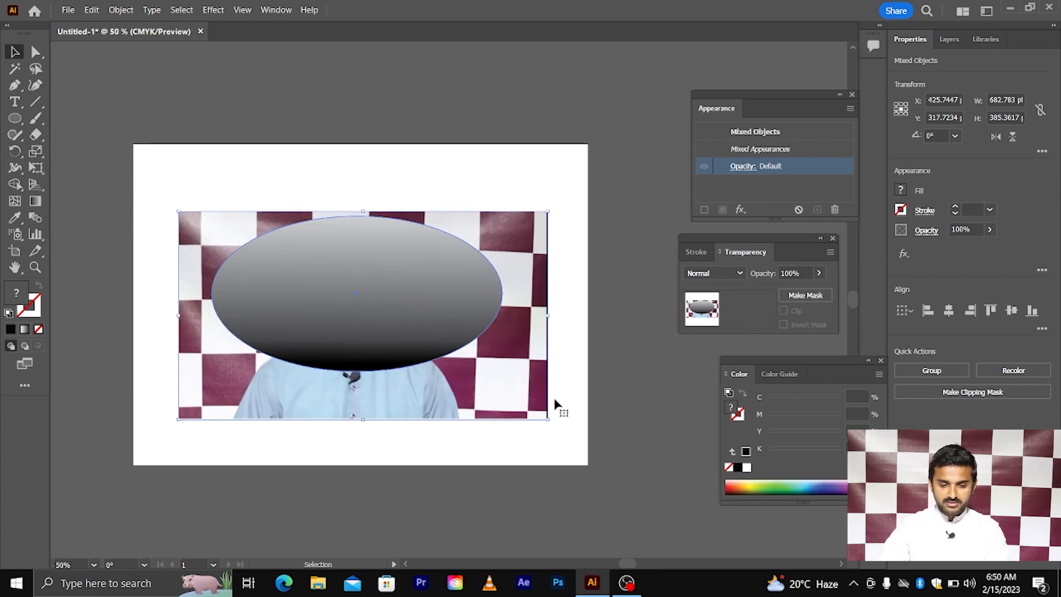
left_click(798, 296)
scroll(420, 338, "down", 1)
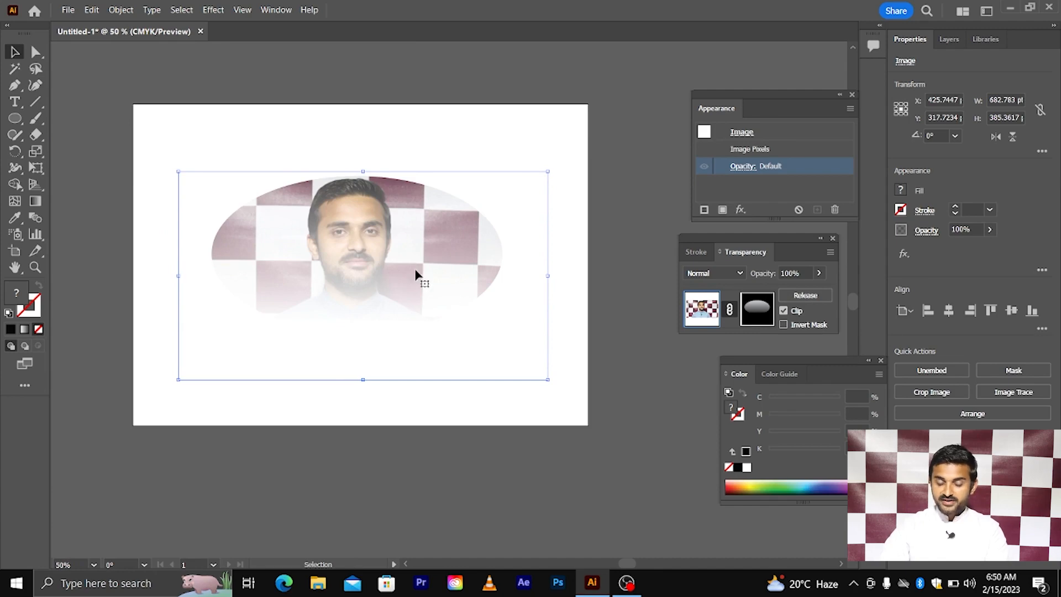
scroll(409, 293, "down", 1)
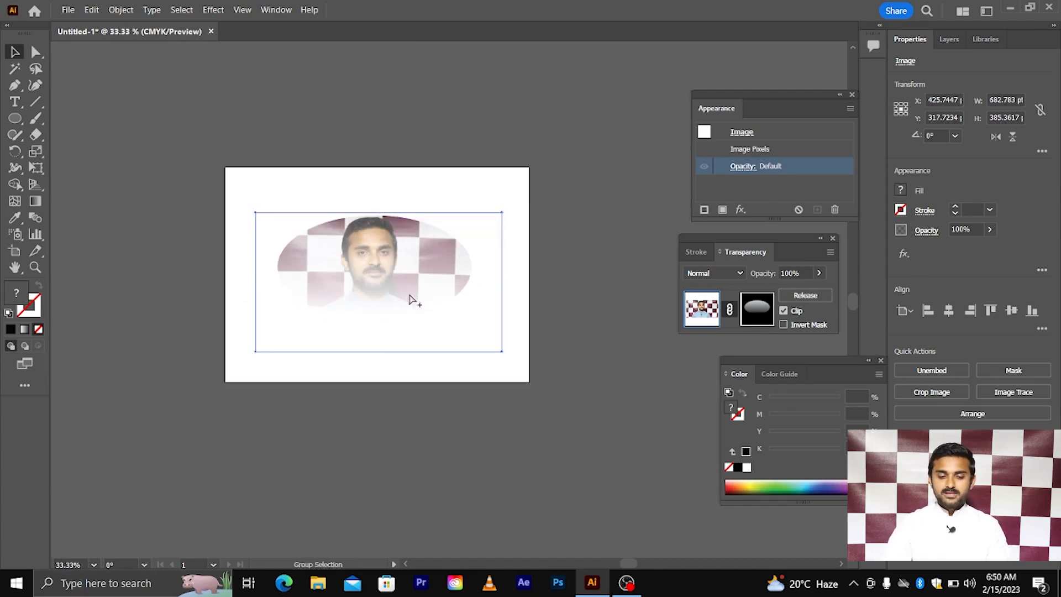
scroll(410, 297, "up", 1)
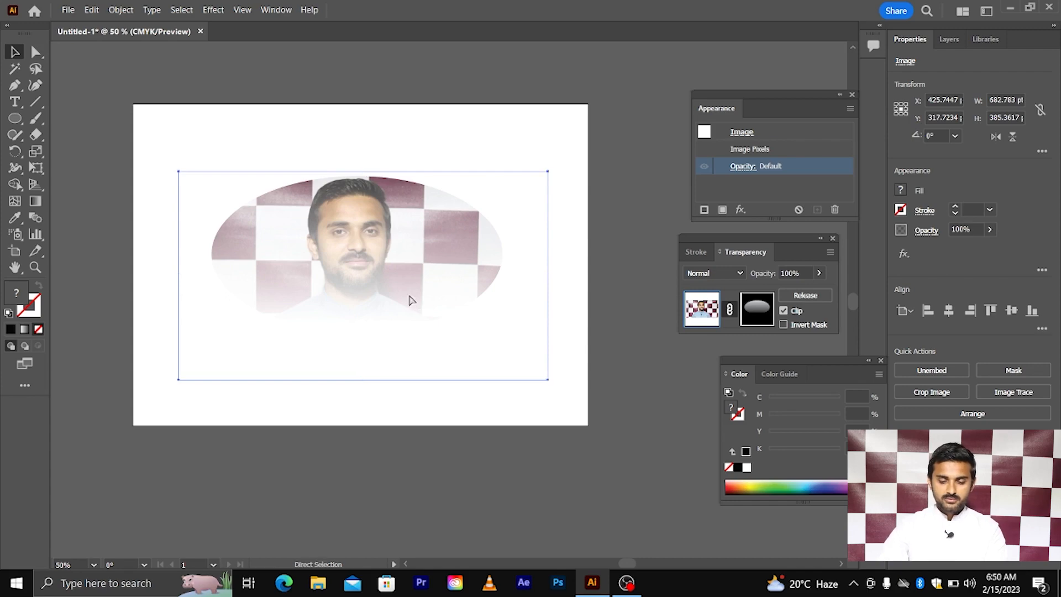
- Undo the opacity mask and delete the gradient ellipse covering the photo
key("ctrl+z")
left_click(429, 438)
left_click(386, 289)
key("Delete")
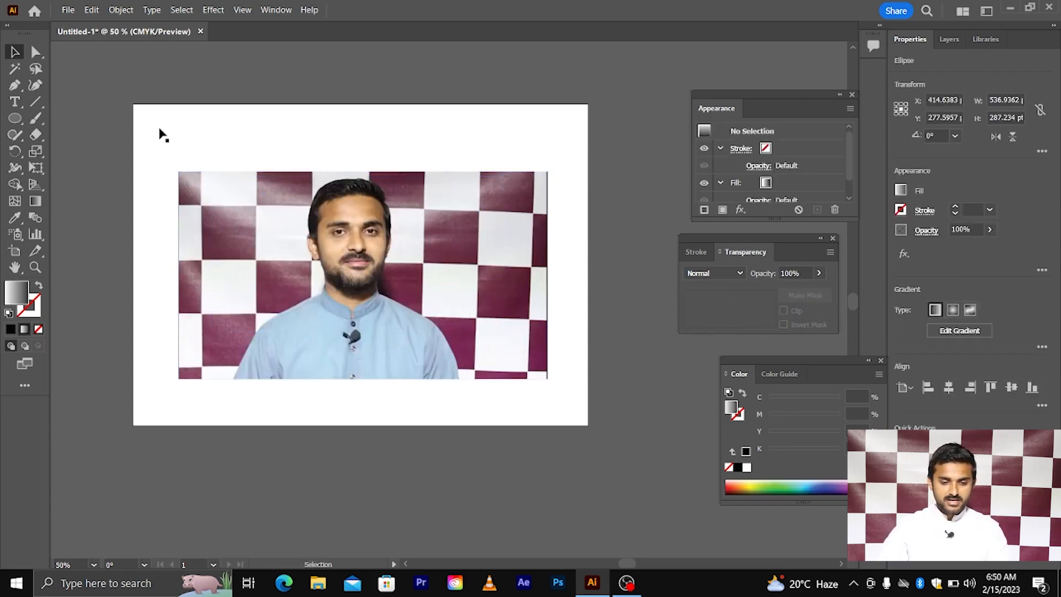
- Draw a circle about 394 pt across, centred over the portrait, and fill it with black
left_click(15, 117)
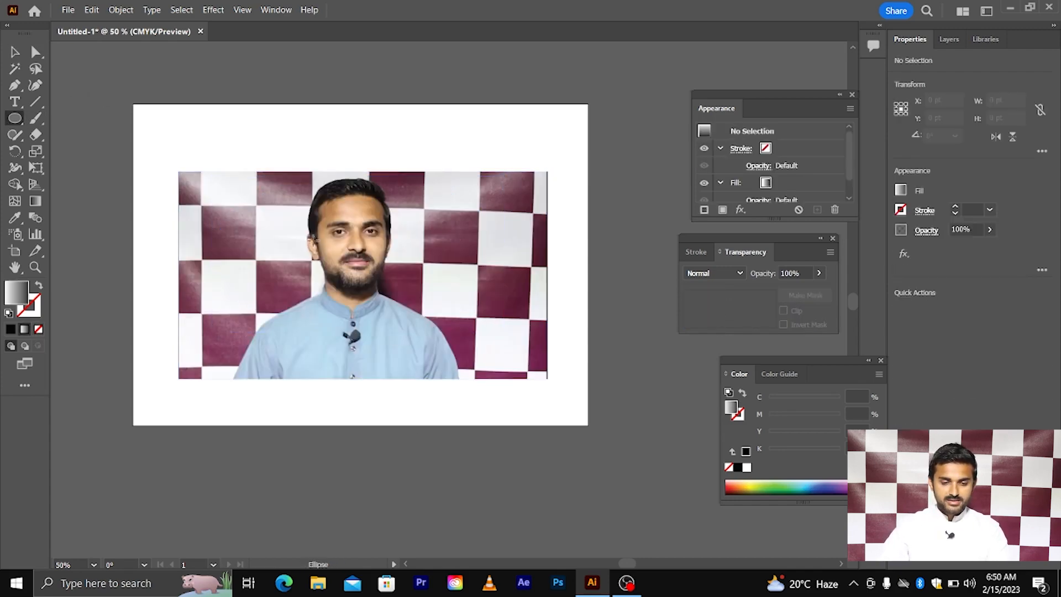
left_click_drag(354, 282, 462, 389)
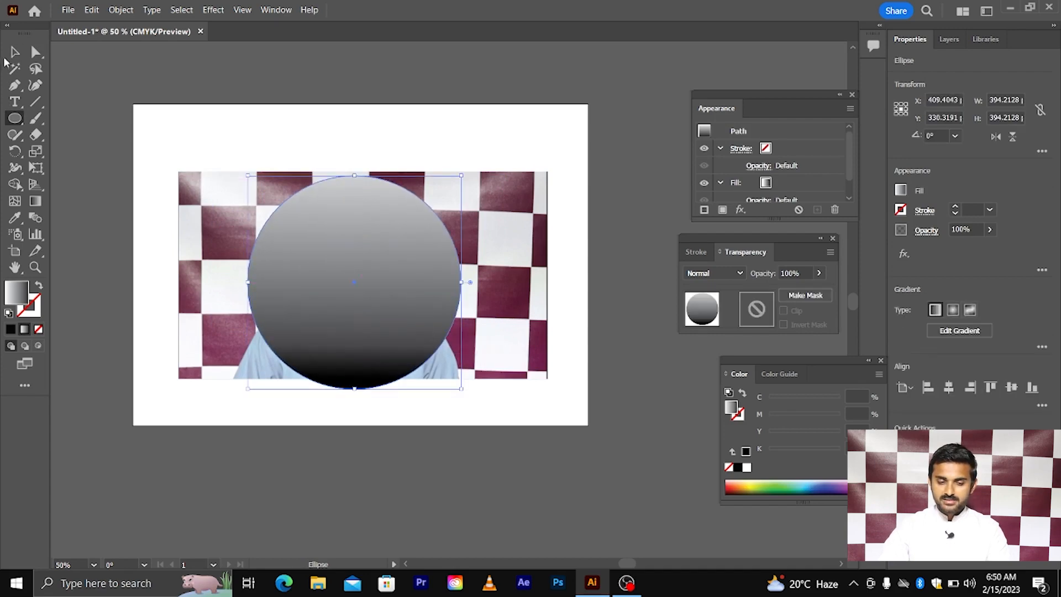
left_click(12, 54)
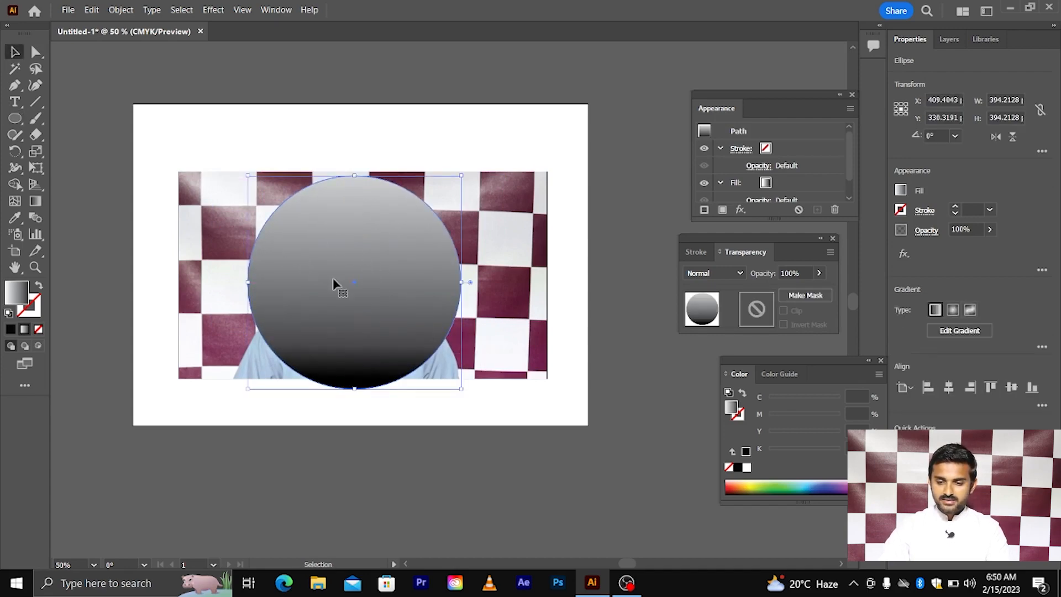
left_click(893, 202)
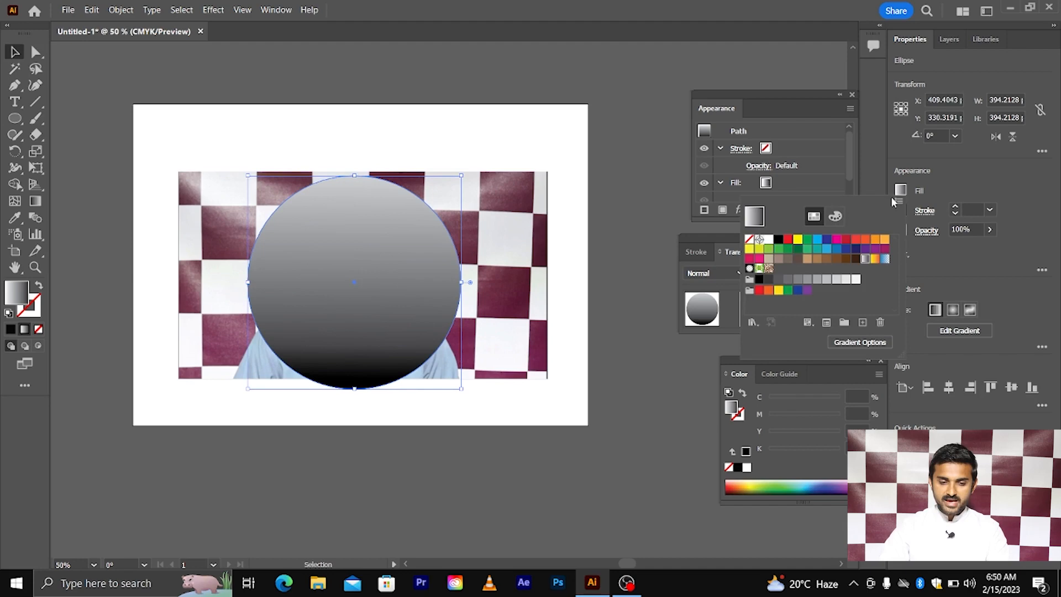
left_click(779, 240)
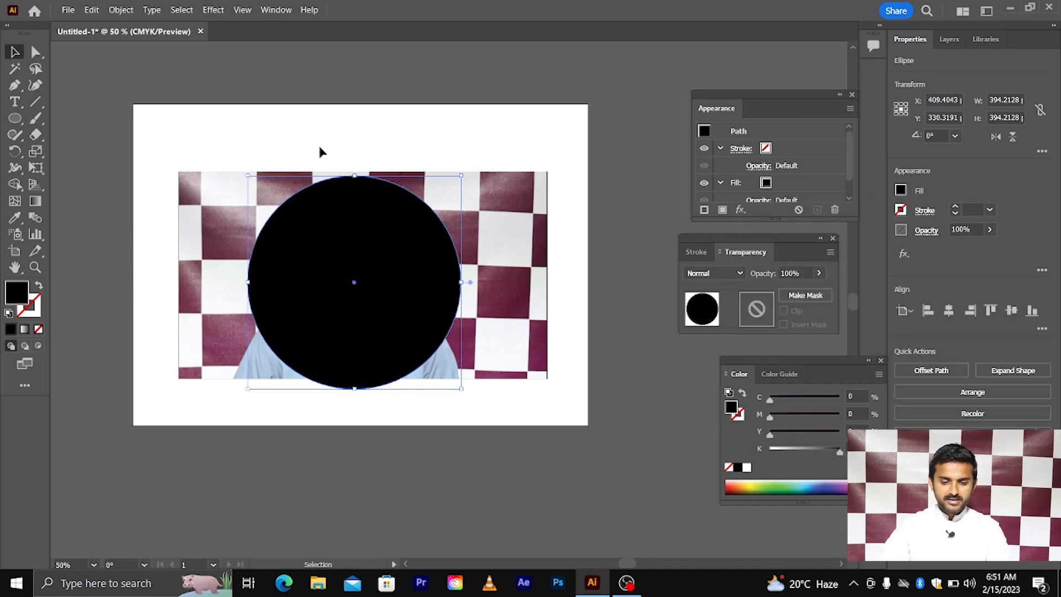
- Make a clipping mask from the black circle and the photo, and inspect the round crop up close
left_click_drag(322, 151, 378, 238)
right_click(378, 238)
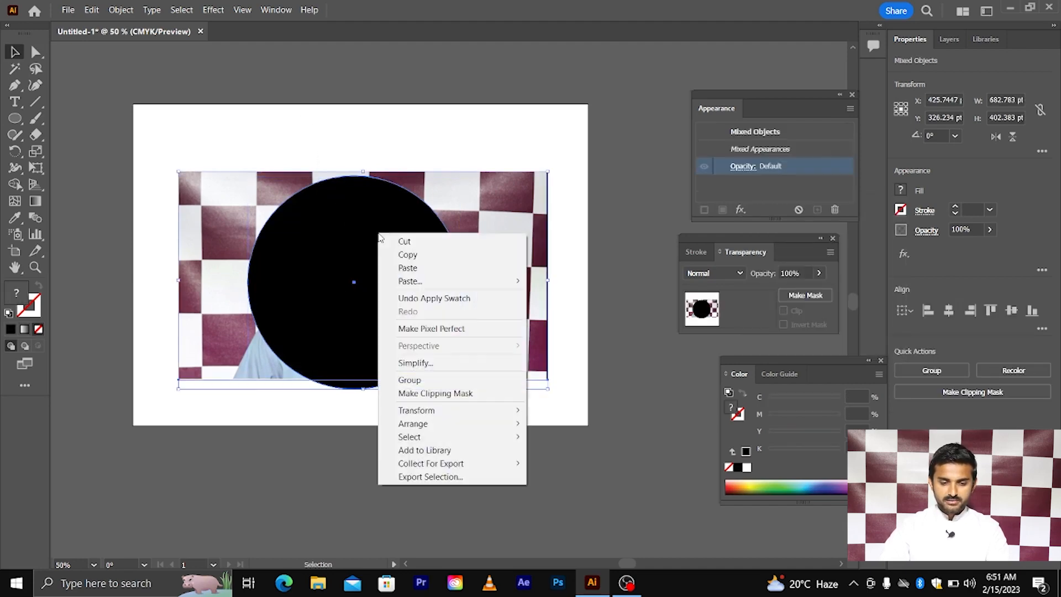
left_click(471, 394)
scroll(369, 286, "up", 2)
scroll(442, 304, "up", 1)
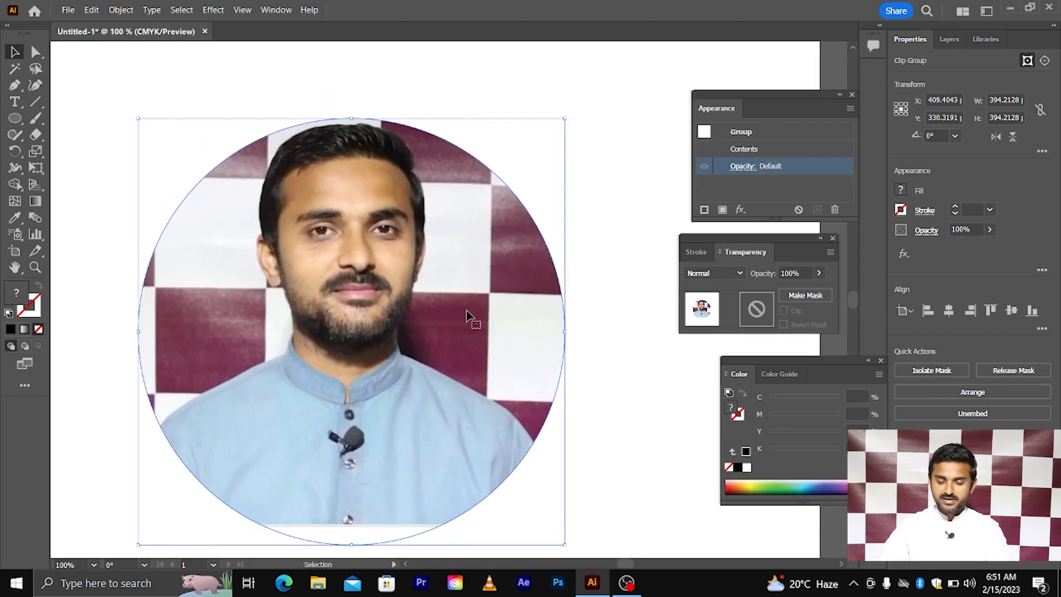
scroll(431, 302, "down", 3)
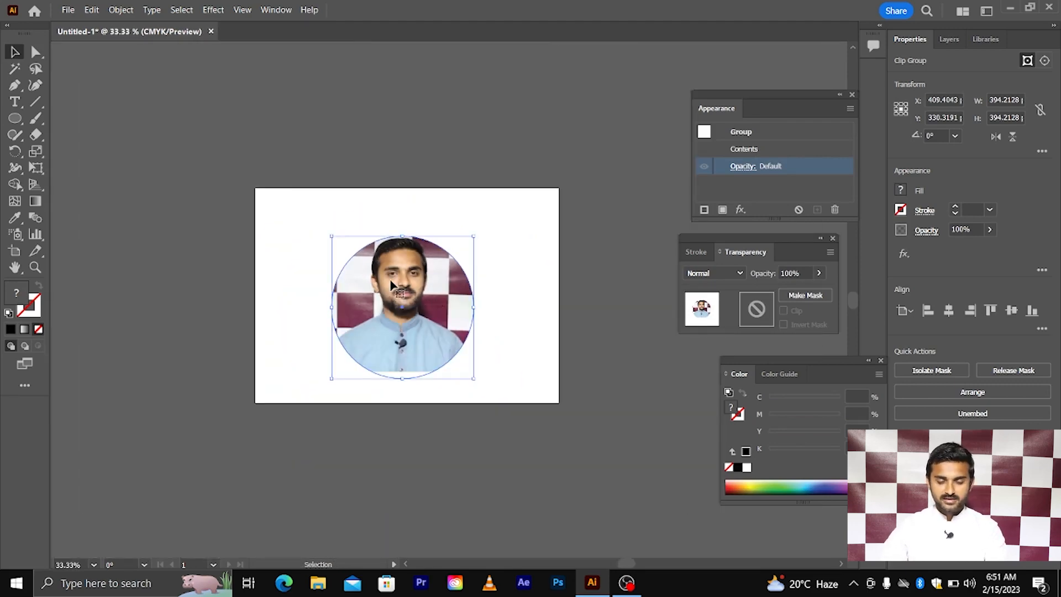
- Release the photo from the circular clipping mask and delete the black circle
key("ctrl+alt+7")
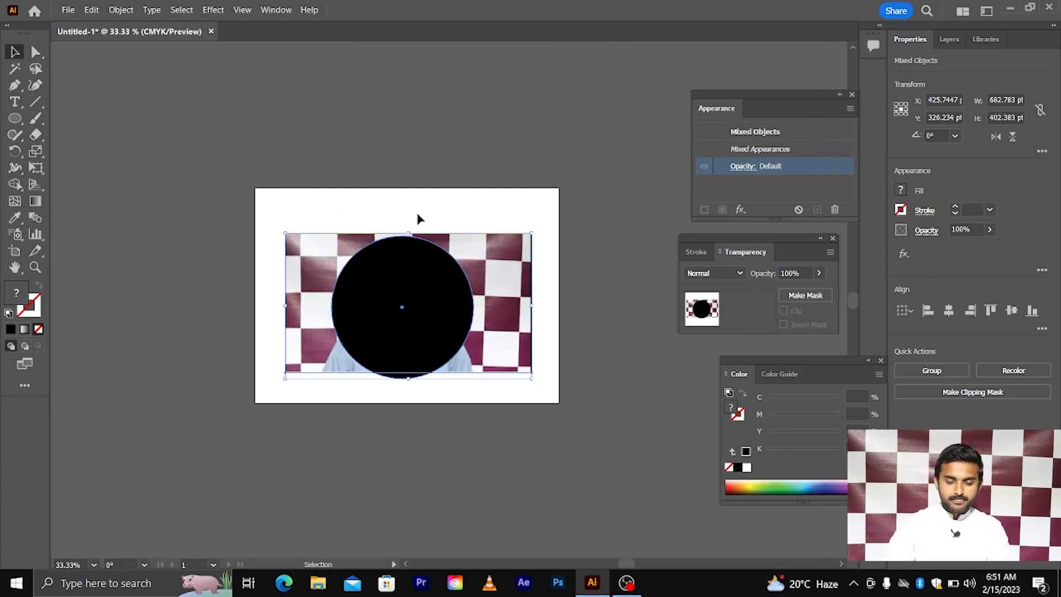
left_click(419, 218)
left_click(407, 282)
key("Delete")
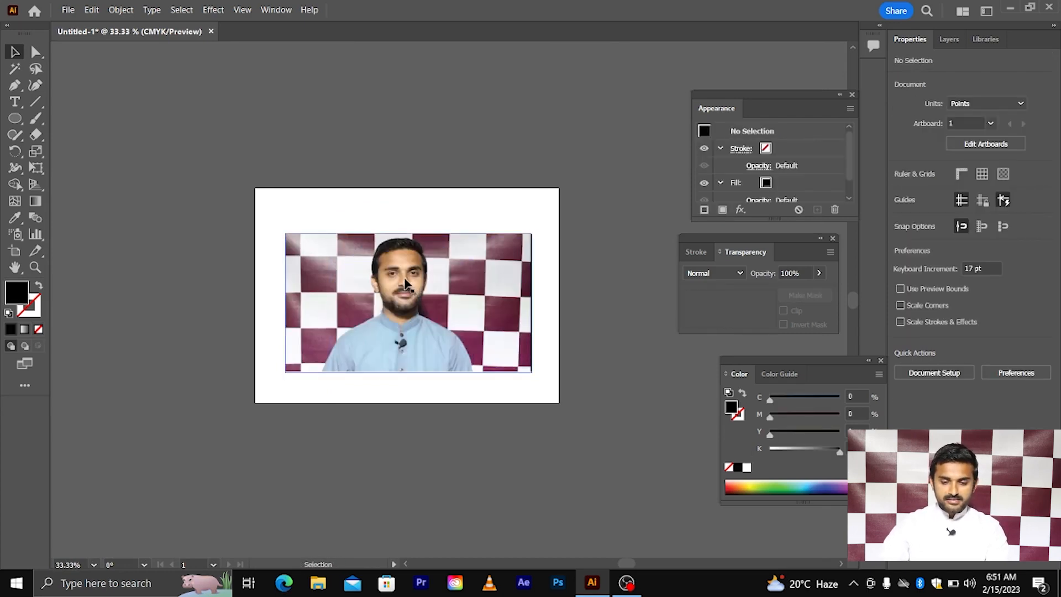
- Draw an ellipse about 523 by 339 pt over the portrait and shift it about 10 pt left and 8 pt up
scroll(408, 293, "up", 1)
scroll(407, 293, "down", 1)
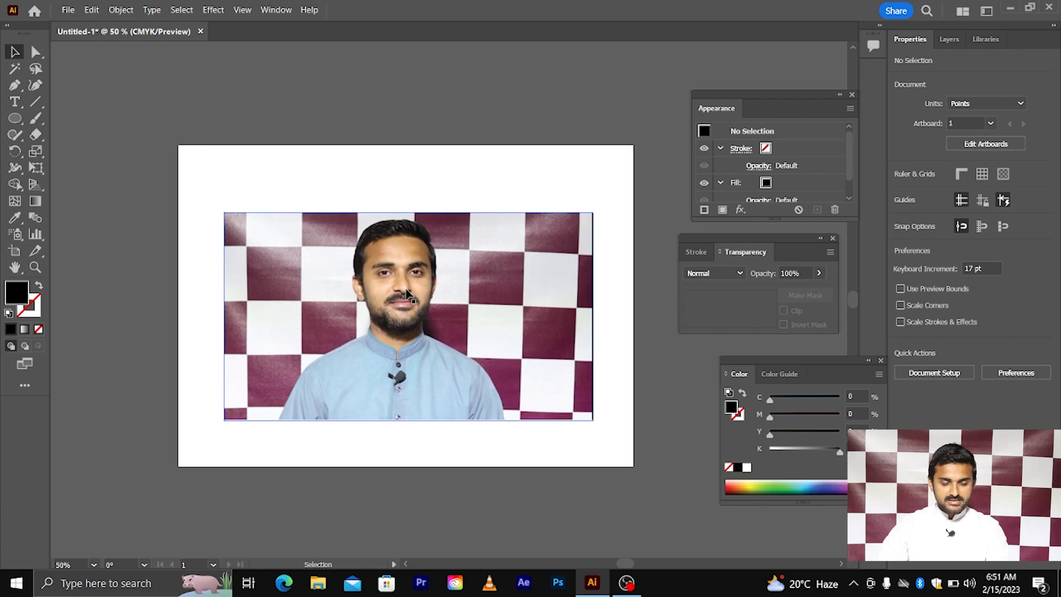
left_click_drag(15, 117, 72, 150)
left_click_drag(266, 221, 548, 404)
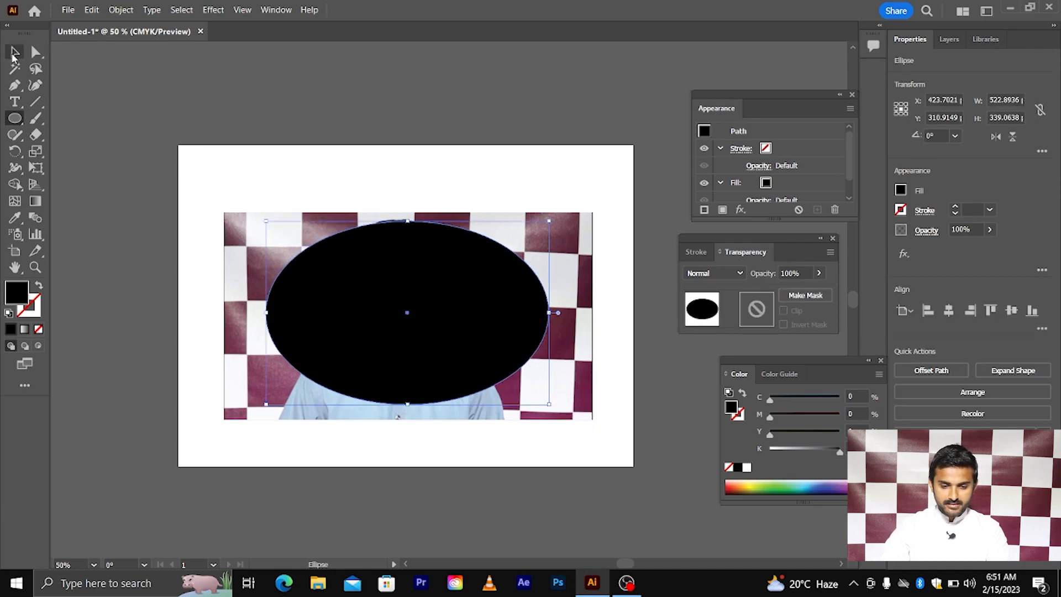
key("v")
scroll(393, 277, "up", 1)
left_click_drag(408, 284, 403, 284)
scroll(403, 284, "down", 1)
left_click(271, 127)
left_click_drag(265, 121, 293, 137)
- Fill the ellipse over the portrait with the white swatch
left_click(427, 255)
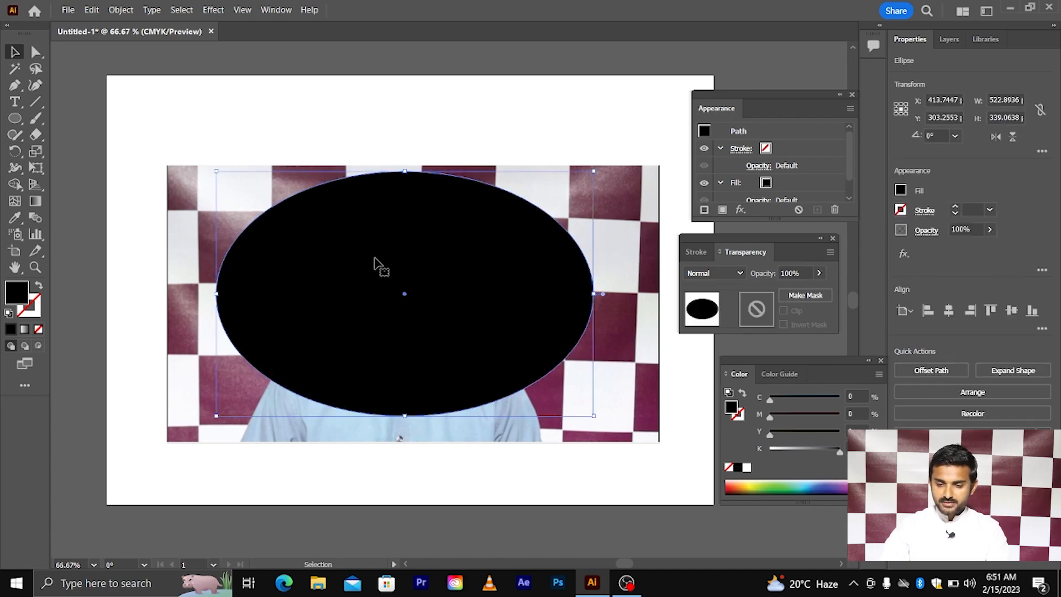
left_click(901, 191)
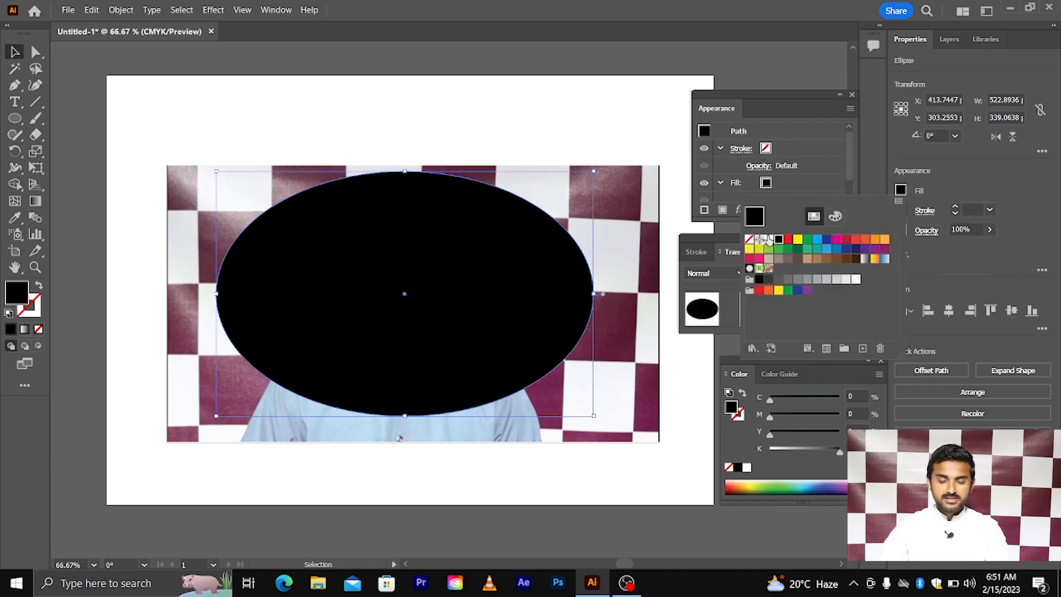
left_click(768, 240)
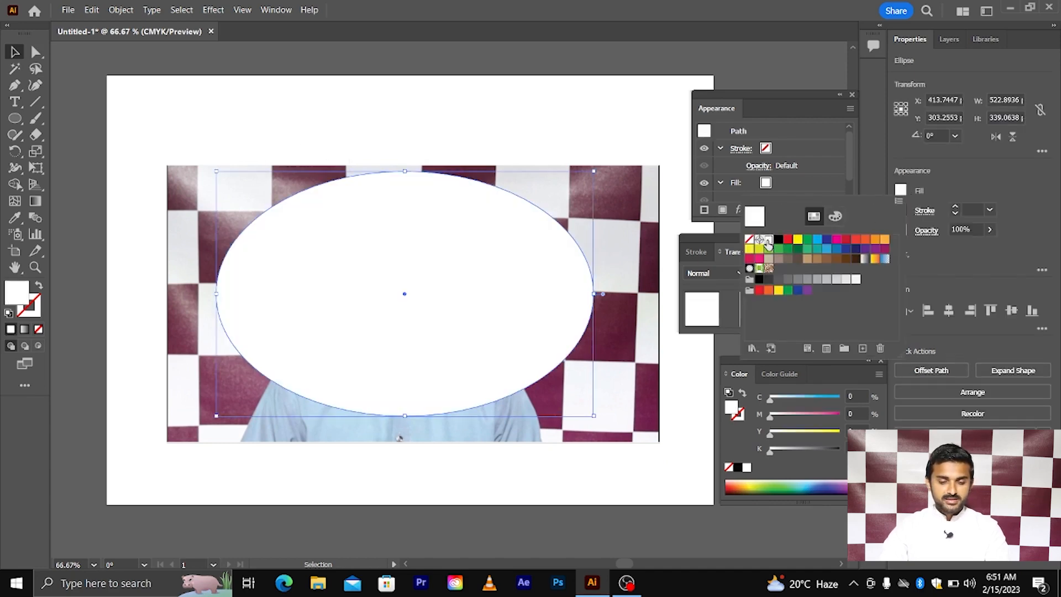
left_click(416, 134)
left_click_drag(304, 126, 514, 368)
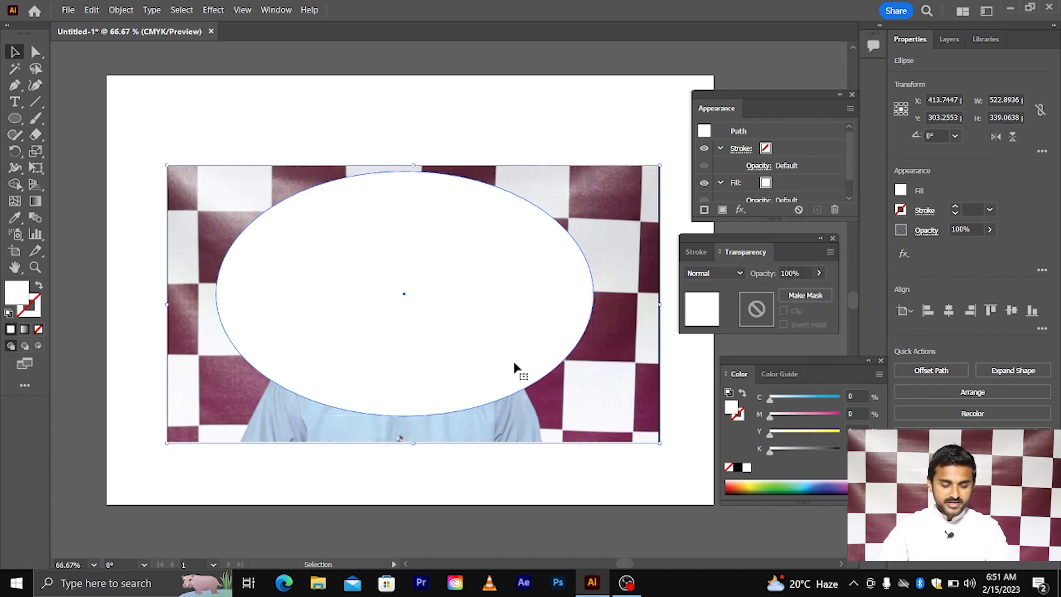
left_click(215, 10)
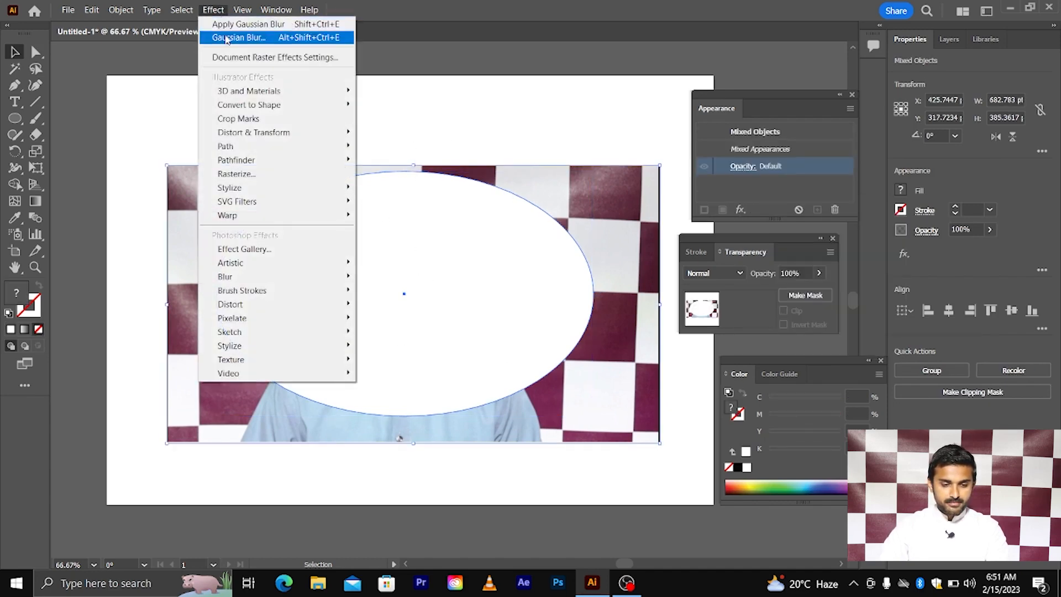
left_click(403, 130)
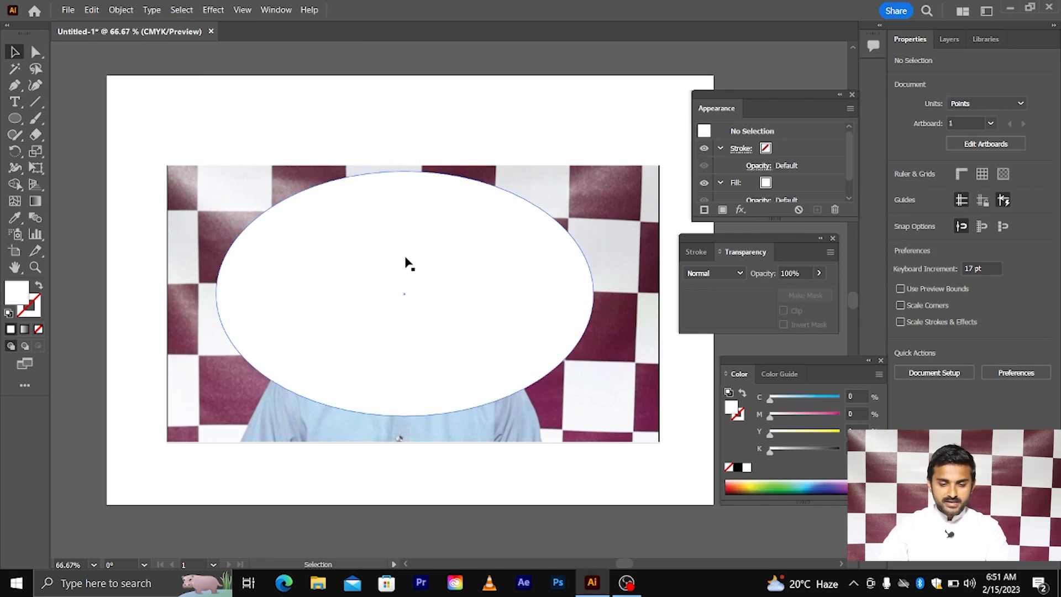
- Select only the white ellipse and bring up the Photoshop blur effects for it
left_click(380, 252)
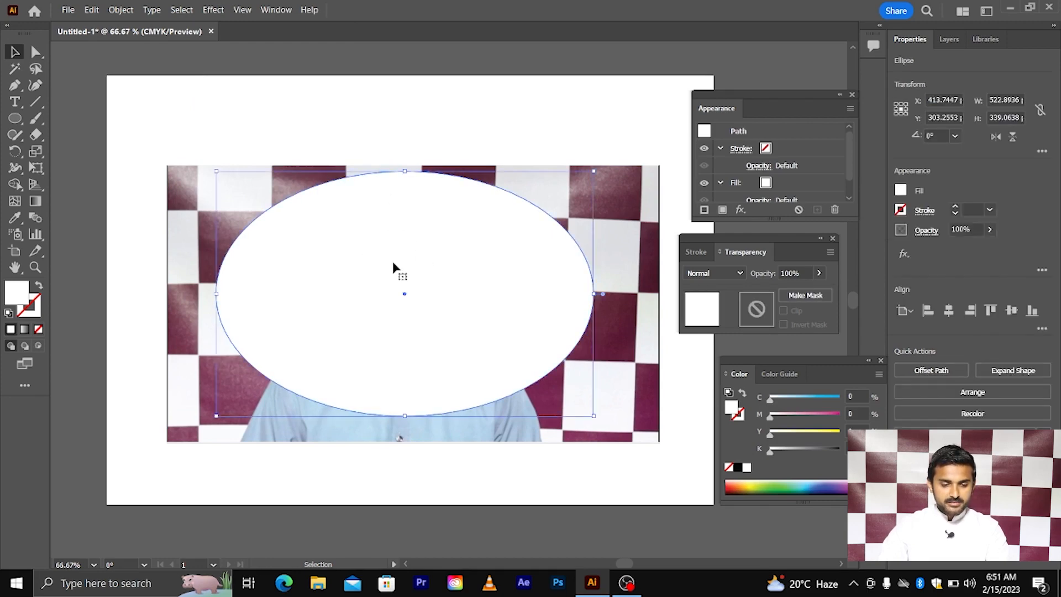
left_click(213, 10)
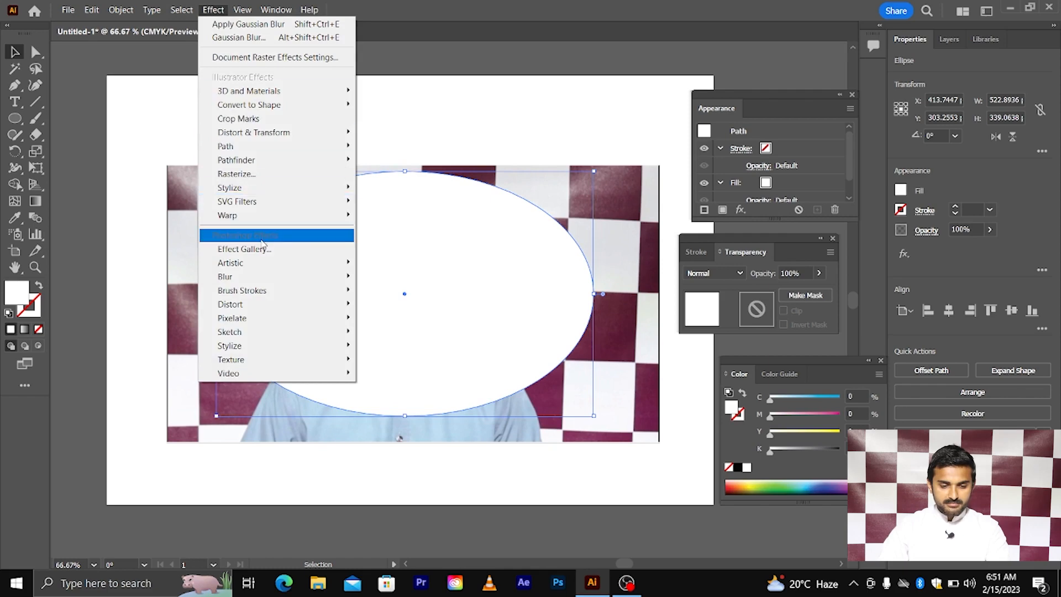
mouse_move(326, 278)
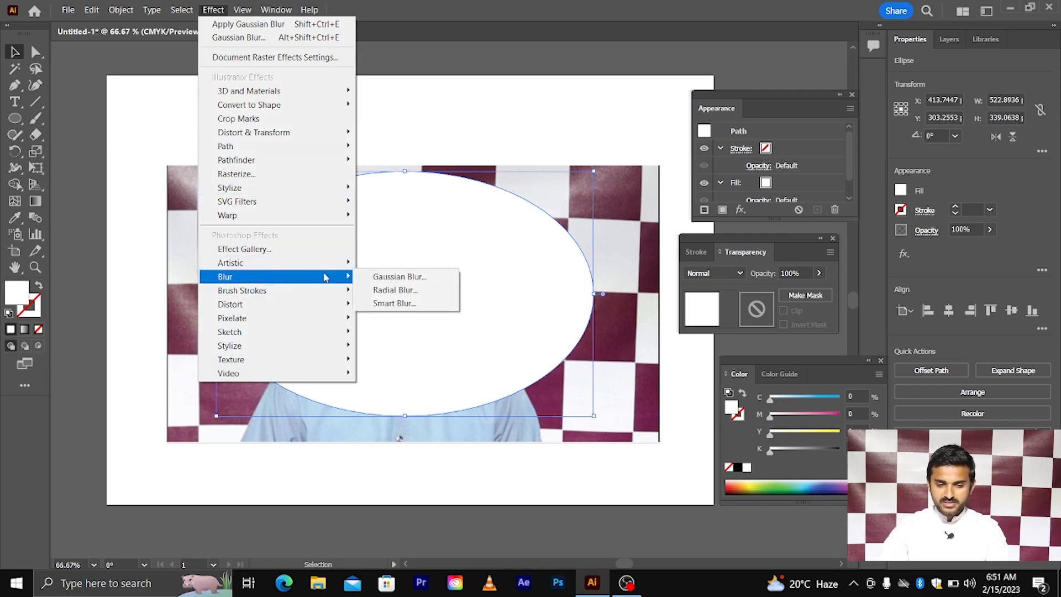
- Apply a Gaussian Blur with a 55-pixel radius to the white ellipse over the photo
left_click(375, 277)
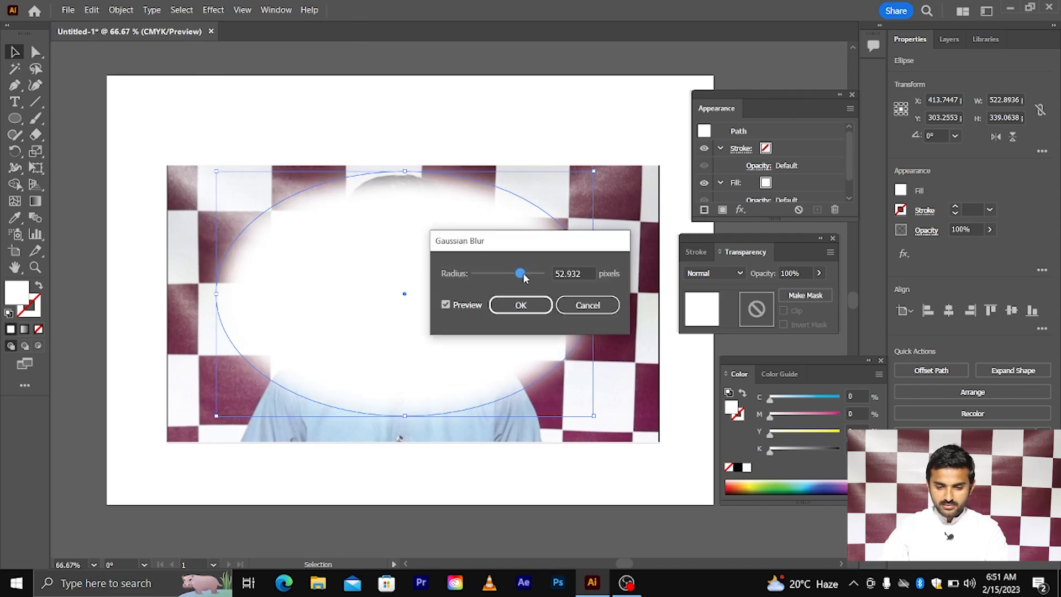
left_click_drag(513, 232, 613, 227)
left_click(669, 268)
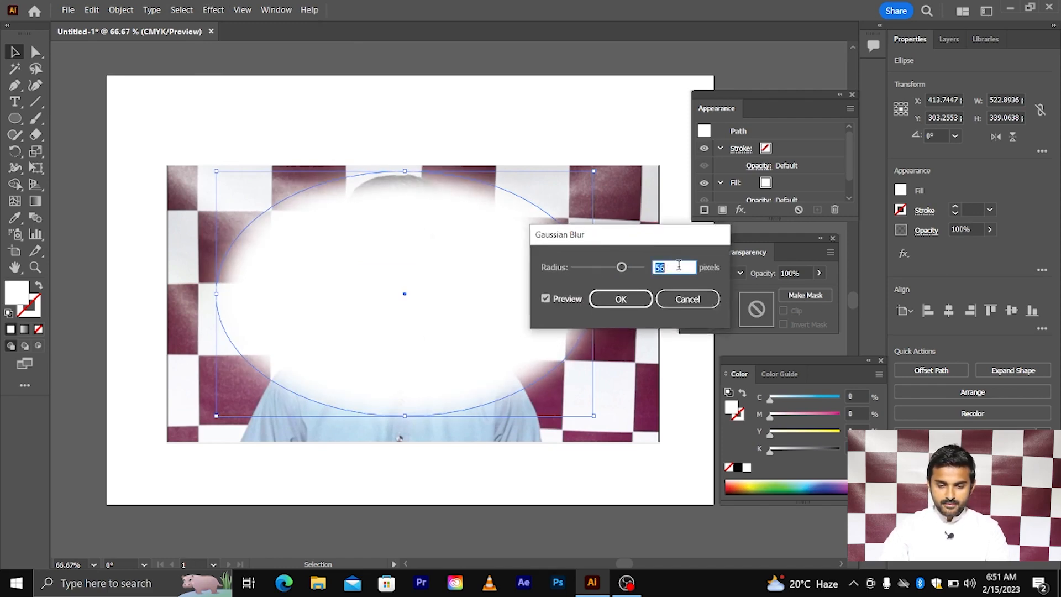
left_click(633, 299)
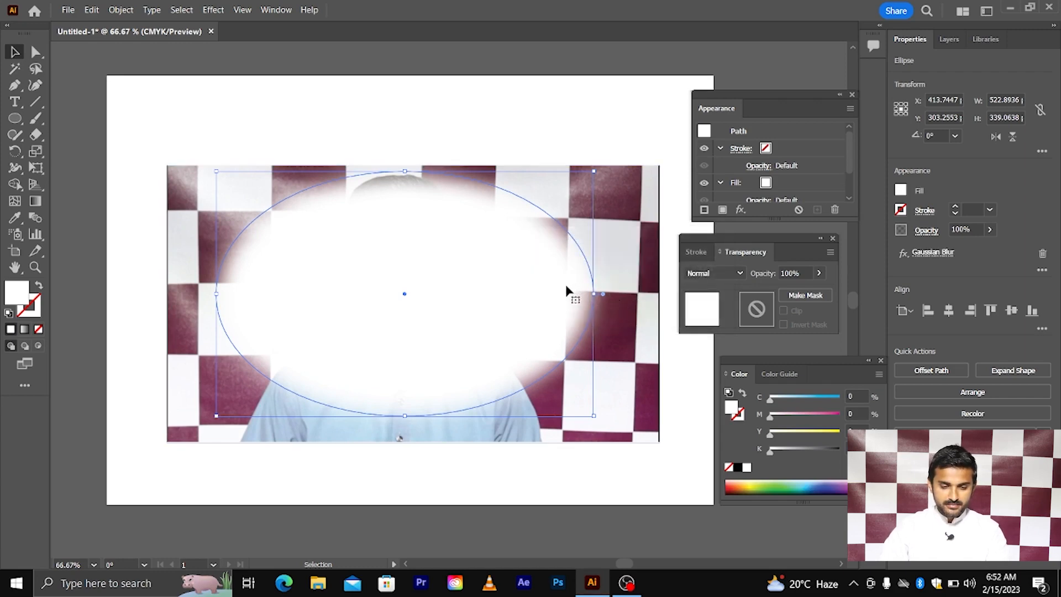
- Nudge the blurred ellipse up and to the left over the portrait, to about X 400 pt, Y 298 pt
key("z")
left_click_drag(286, 188, 137, 88)
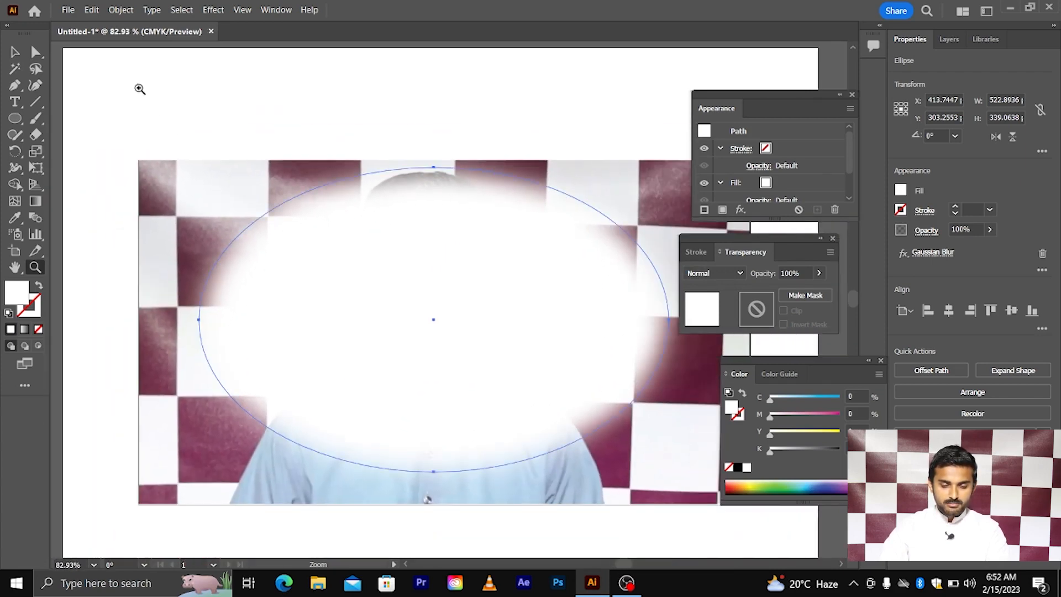
key("v")
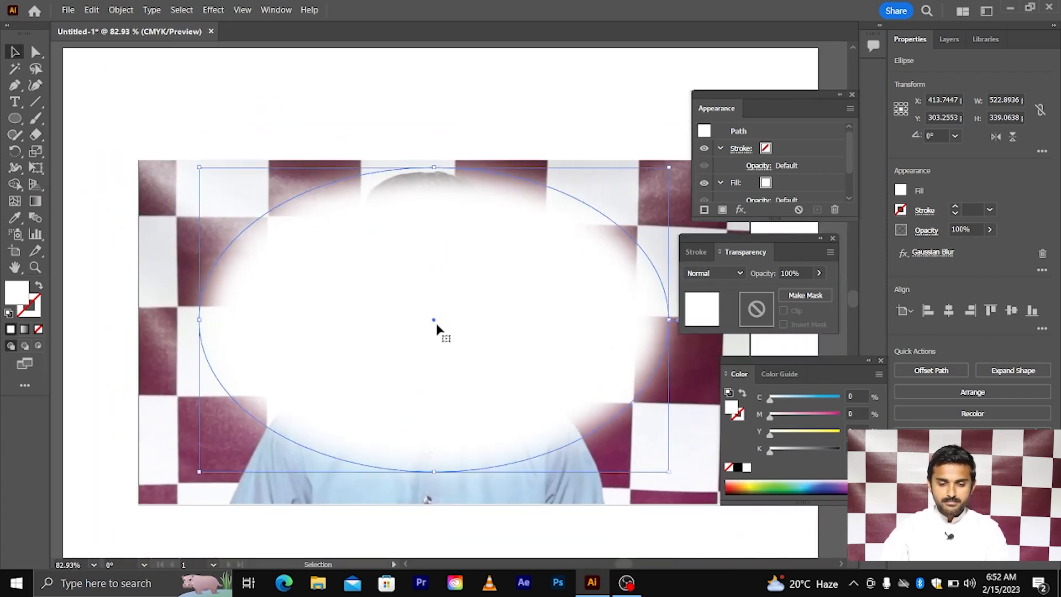
left_click_drag(430, 326, 423, 324)
key("ctrl+minus")
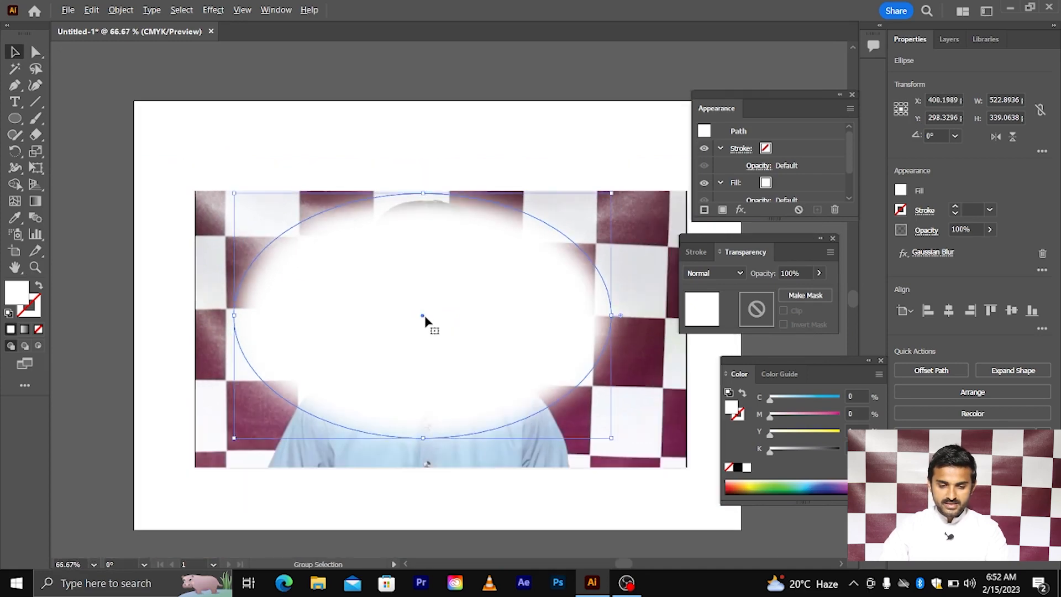
- Select the ellipse together with the photo and make an opacity mask from them
left_click_drag(310, 160, 494, 362)
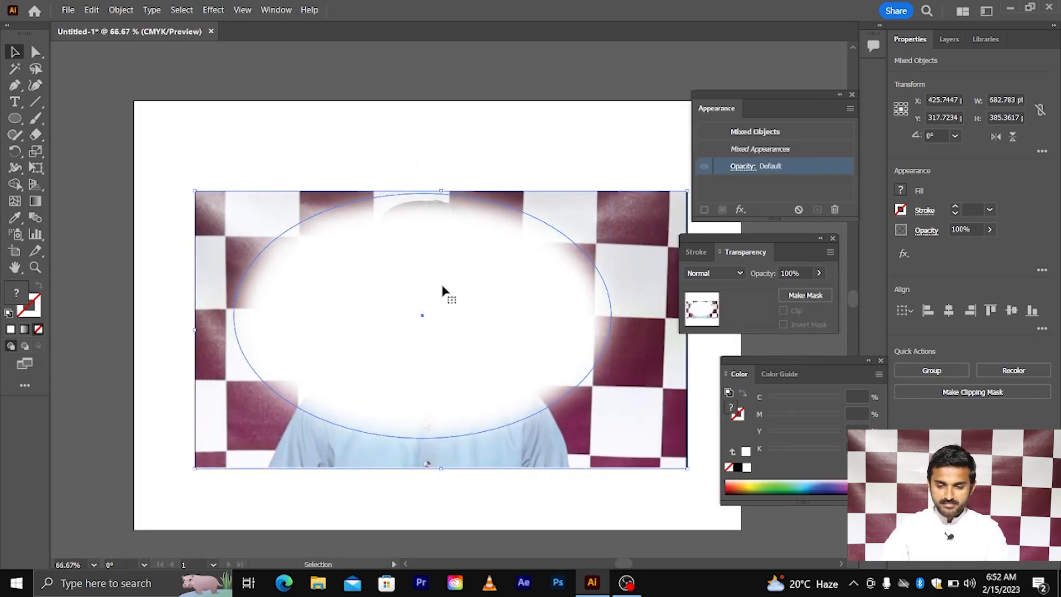
left_click(805, 296)
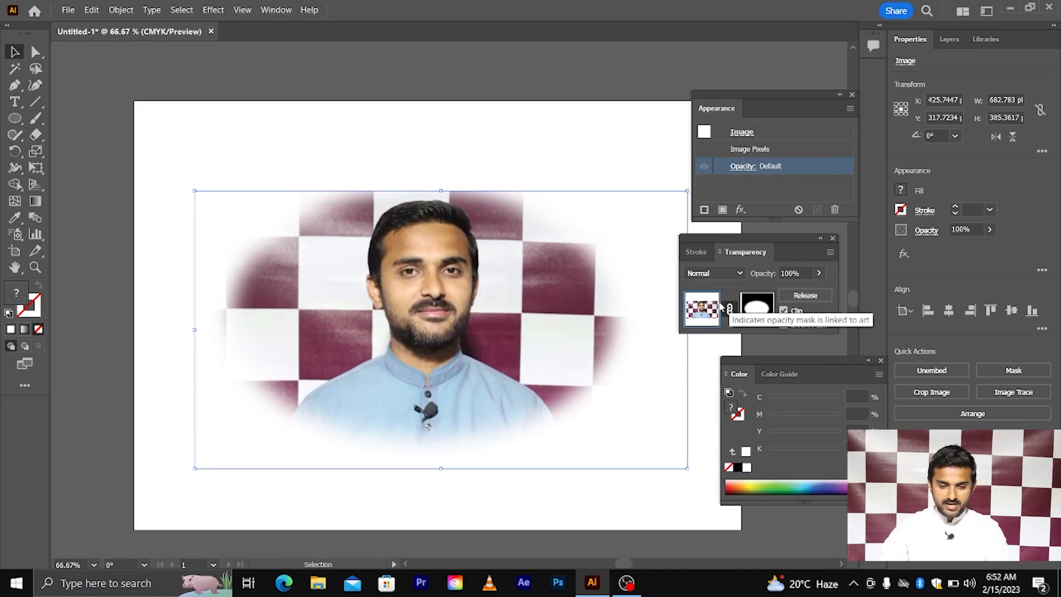
scroll(324, 274, "down", 1)
scroll(325, 269, "up", 3)
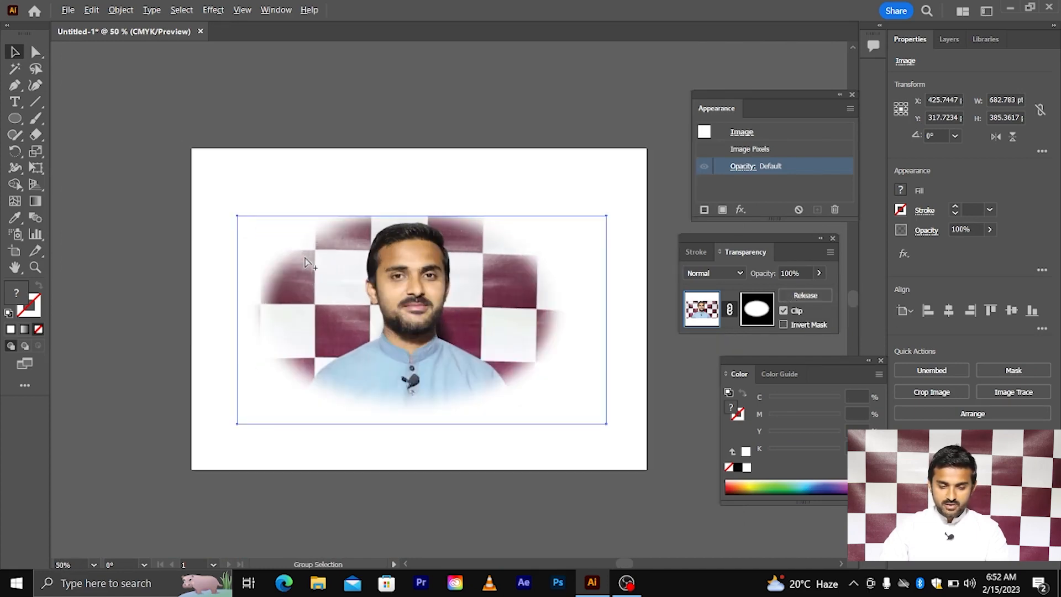
scroll(289, 239, "down", 6)
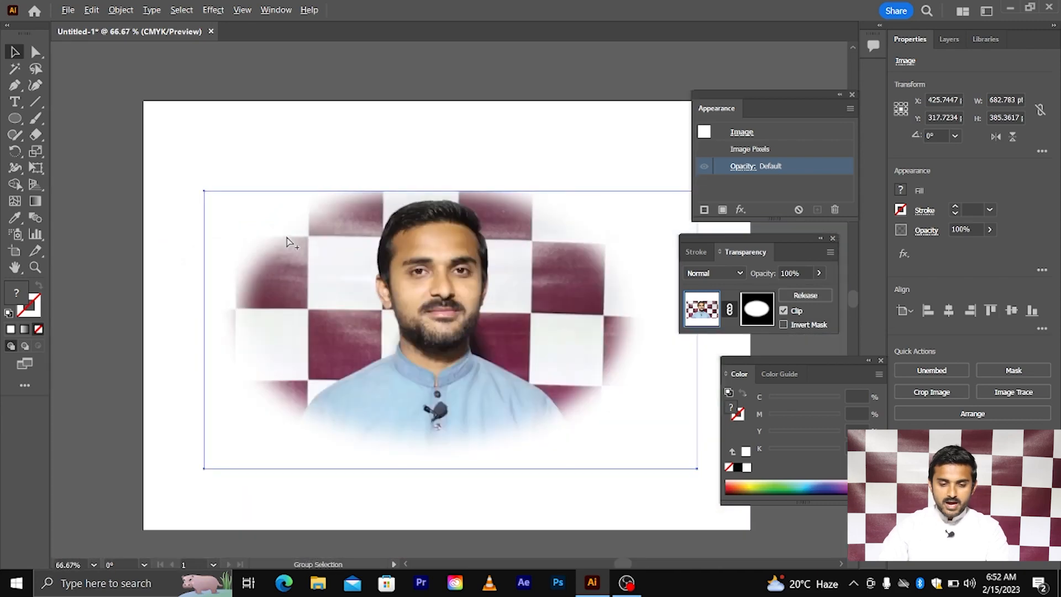
scroll(371, 276, "up", 3)
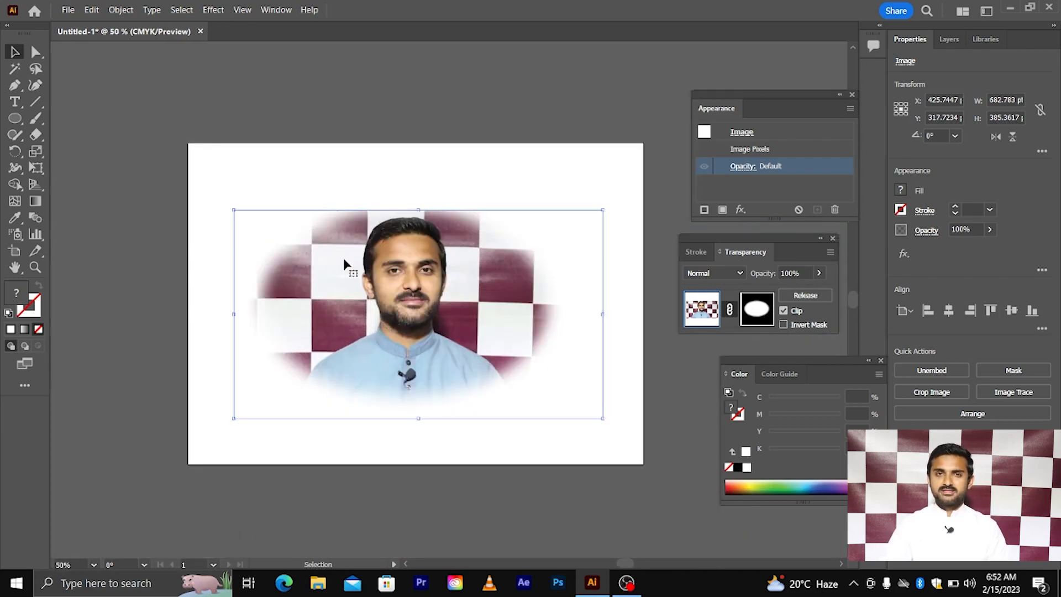
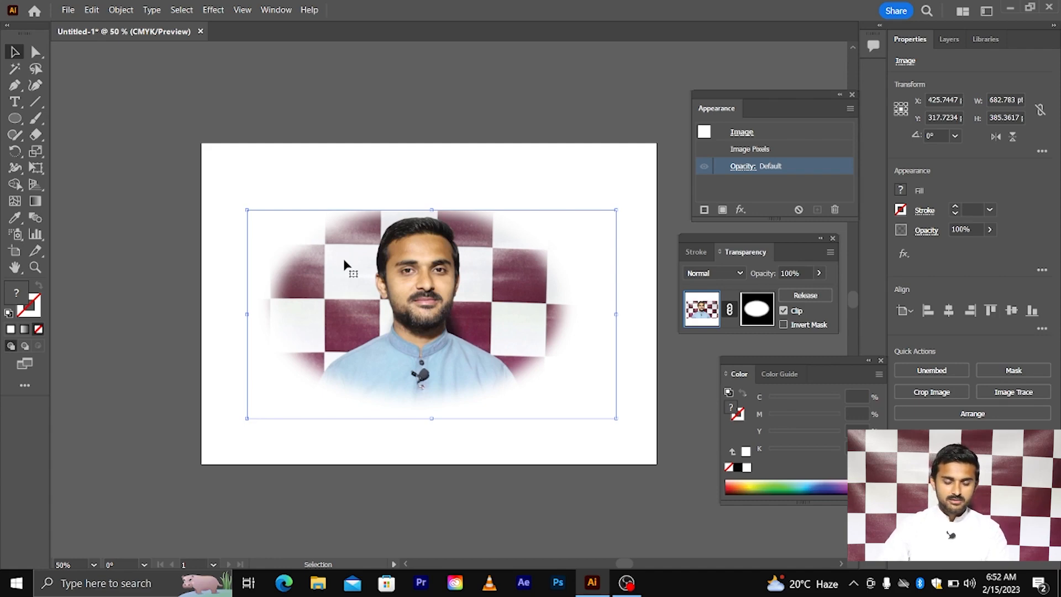
- Move the masked photo off the artboard and inspect its faded edges against the gray canvas
scroll(409, 279, "down", 2)
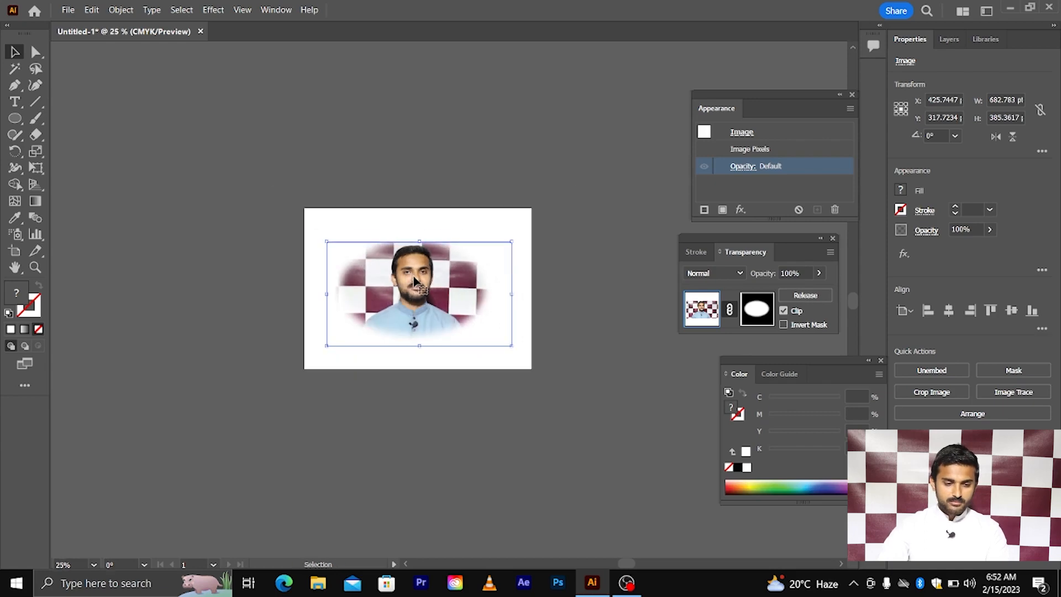
left_click_drag(414, 280, 195, 177)
scroll(131, 142, "up", 3)
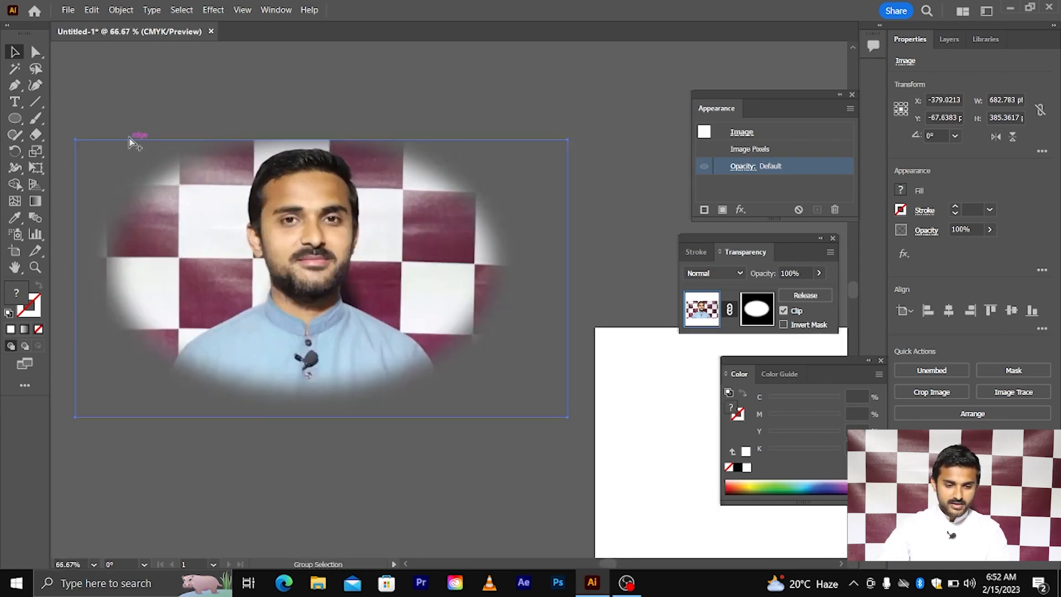
scroll(133, 152, "up", 3)
scroll(185, 216, "down", 2)
scroll(183, 219, "up", 4)
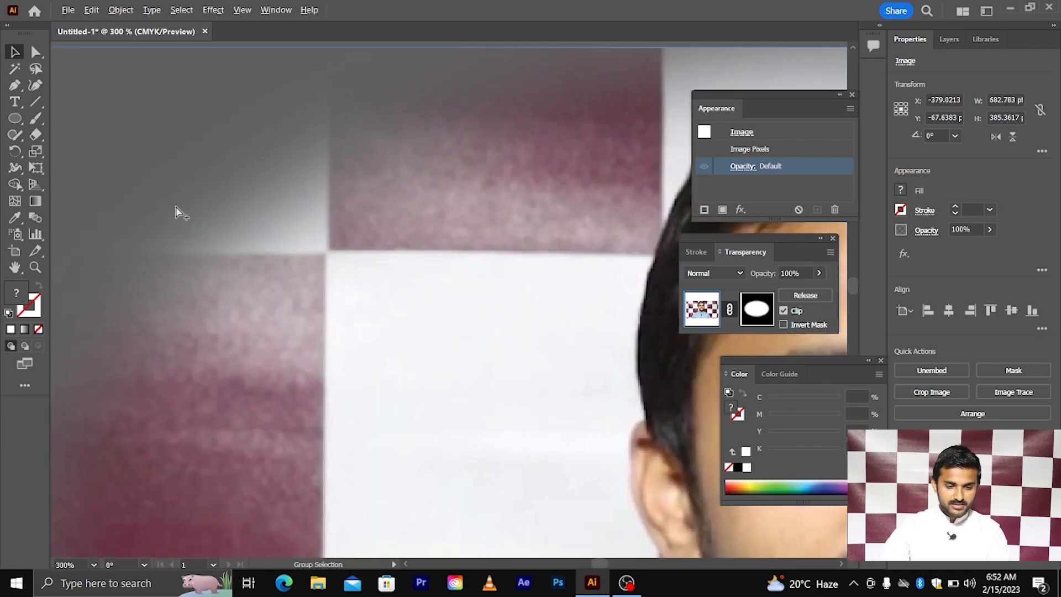
scroll(176, 210, "down", 4)
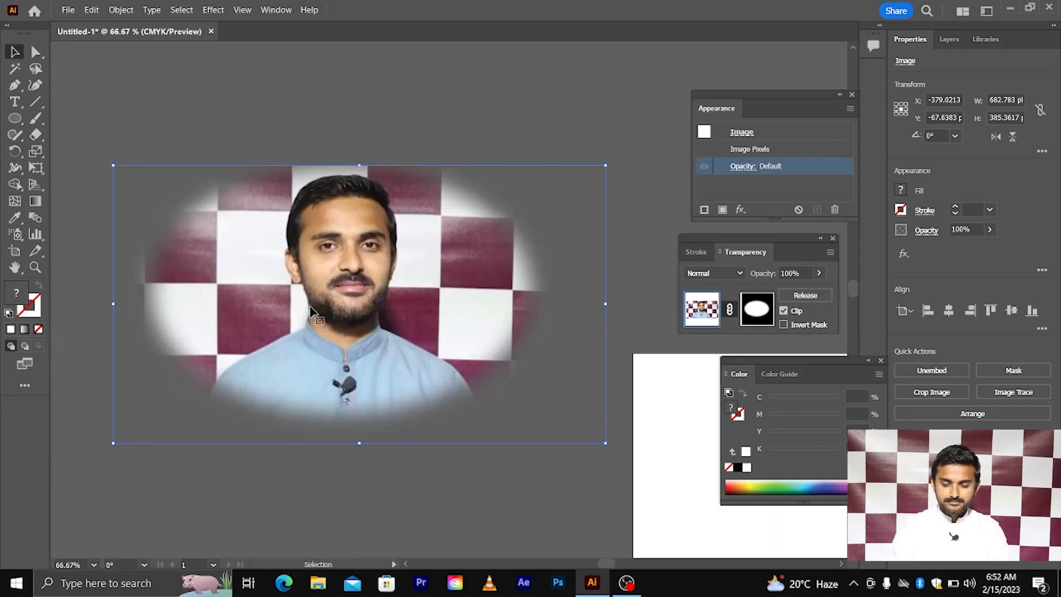
scroll(301, 320, "down", 3)
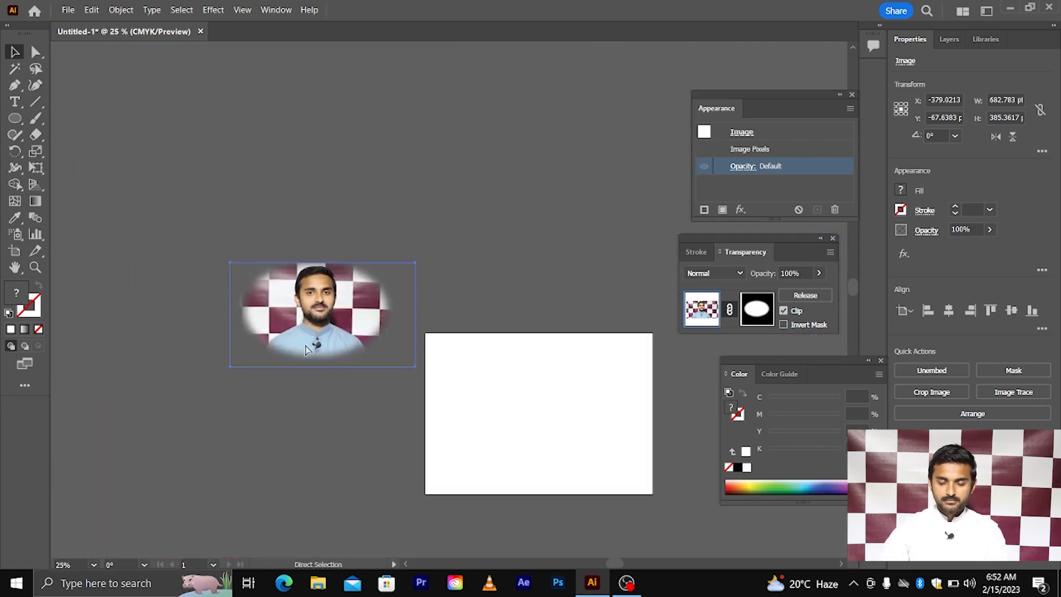
- Return the masked photo to its original place on the artboard and deselect it
left_click_drag(306, 349, 523, 442)
left_click(439, 300)
scroll(438, 301, "down", 2)
scroll(473, 360, "right", 3)
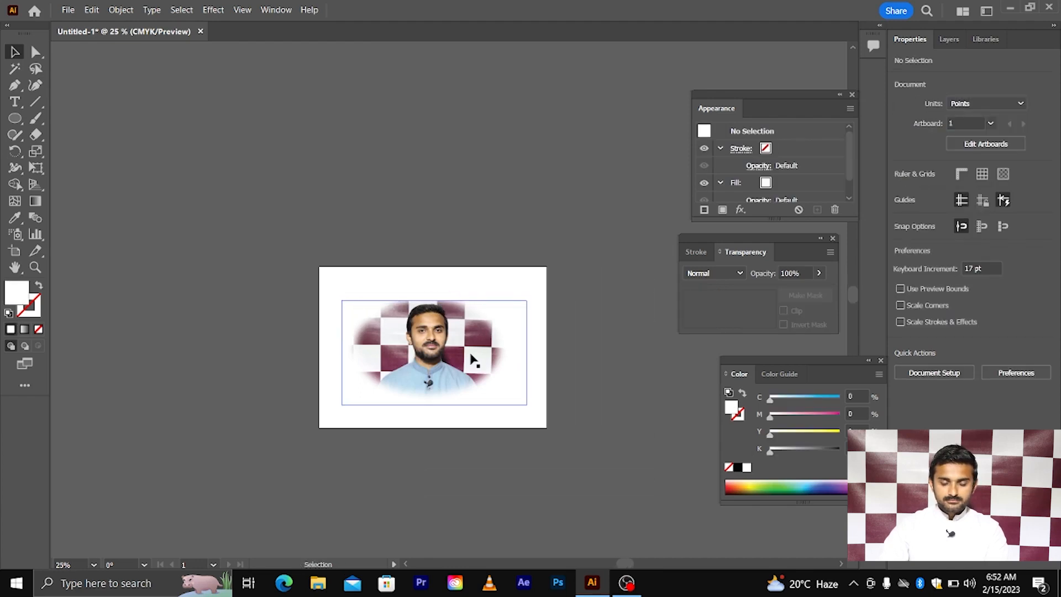
scroll(473, 361, "up", 1)
scroll(246, 165, "down", 1)
- Select the masked photo and switch to editing its opacity mask
left_click_drag(323, 256, 493, 413)
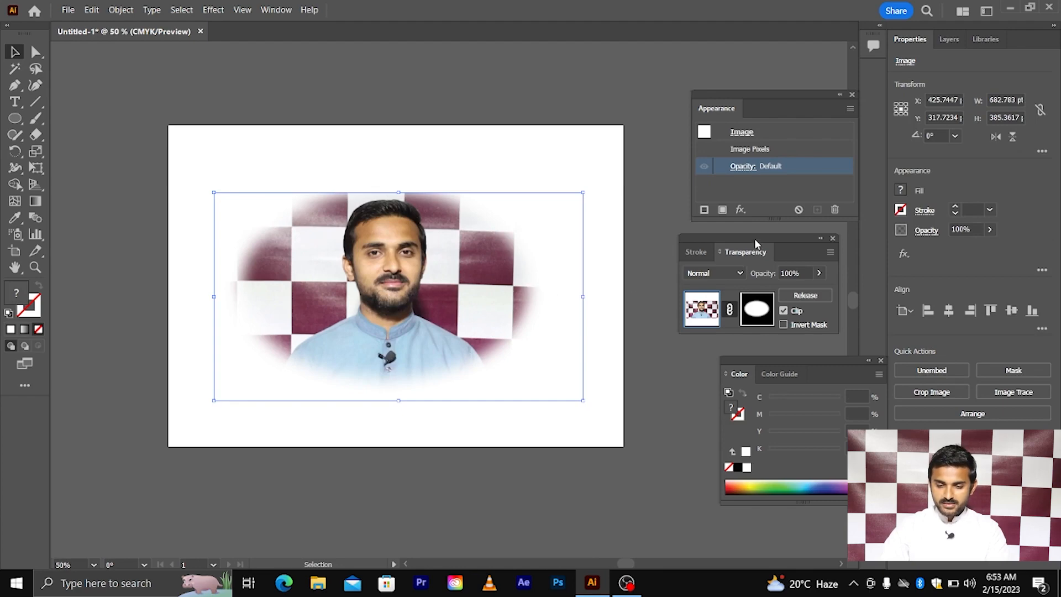
left_click_drag(755, 243, 727, 241)
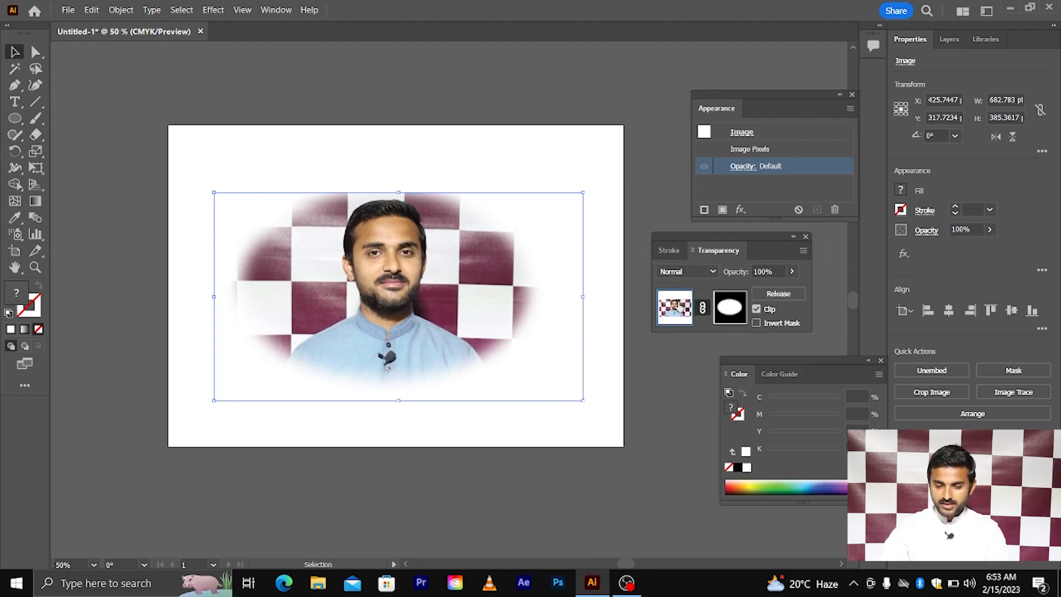
left_click(726, 308)
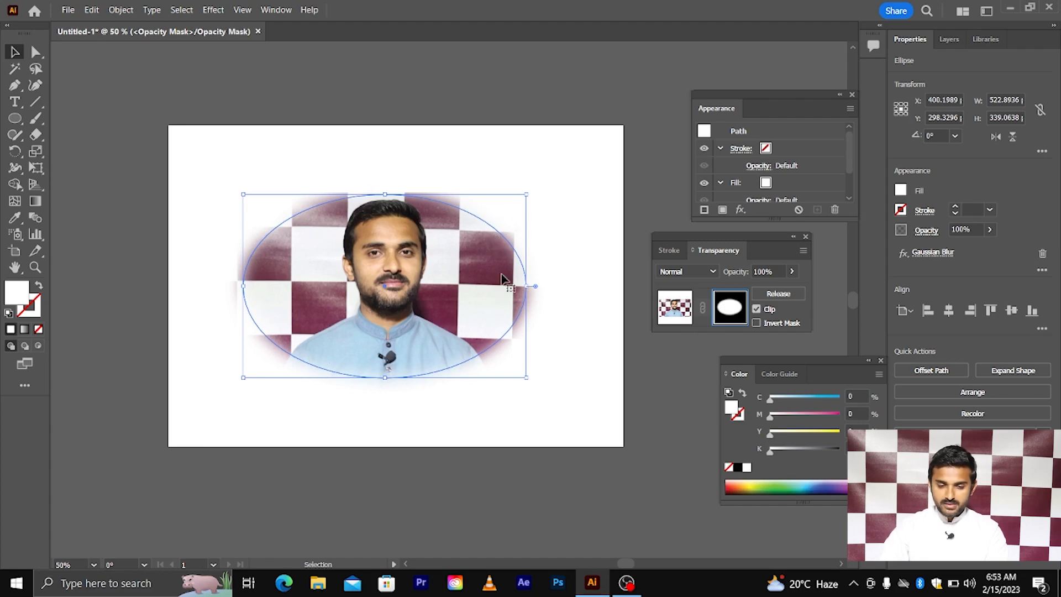
- Narrow the mask ellipse symmetrically about its center to about 400 pt wide
left_click_drag(520, 285, 473, 289)
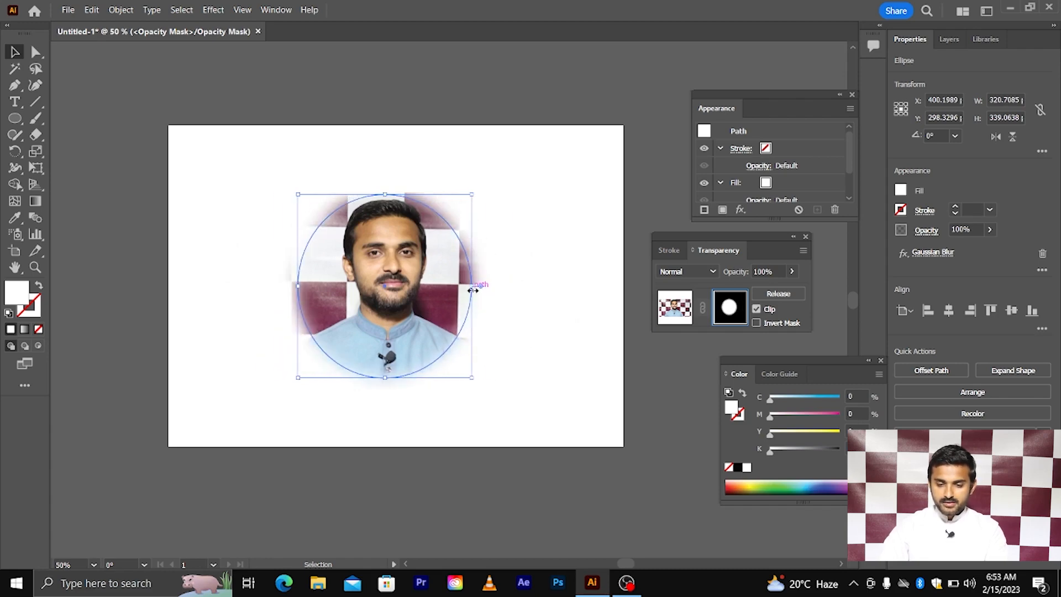
key("a")
key("v")
key("ctrl+z")
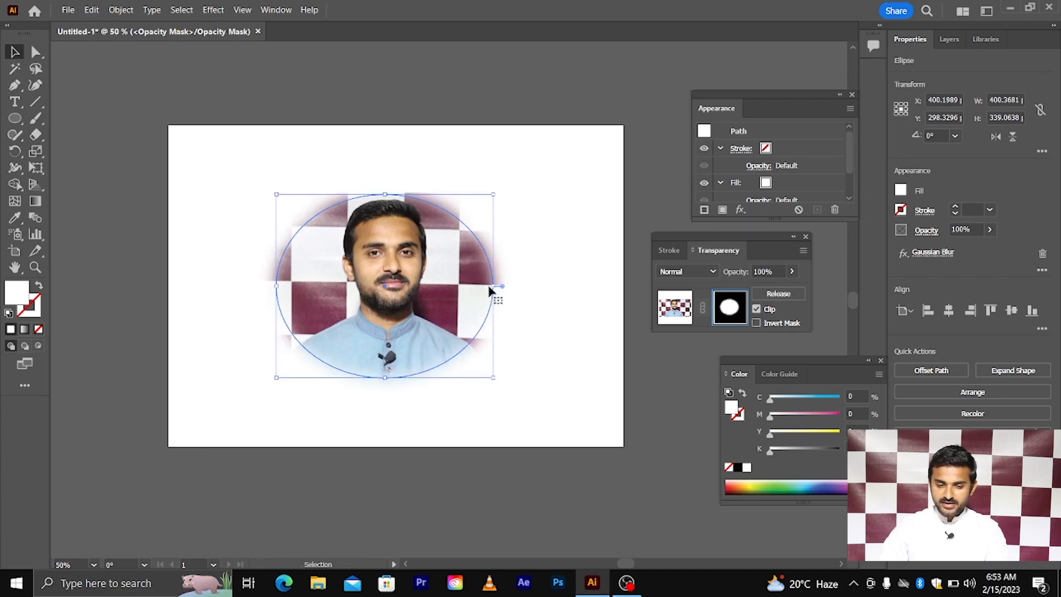
- Edit the mask ellipse's existing Gaussian Blur effect, raising its radius to about 60.2 pixels
scroll(462, 239, "up", 2)
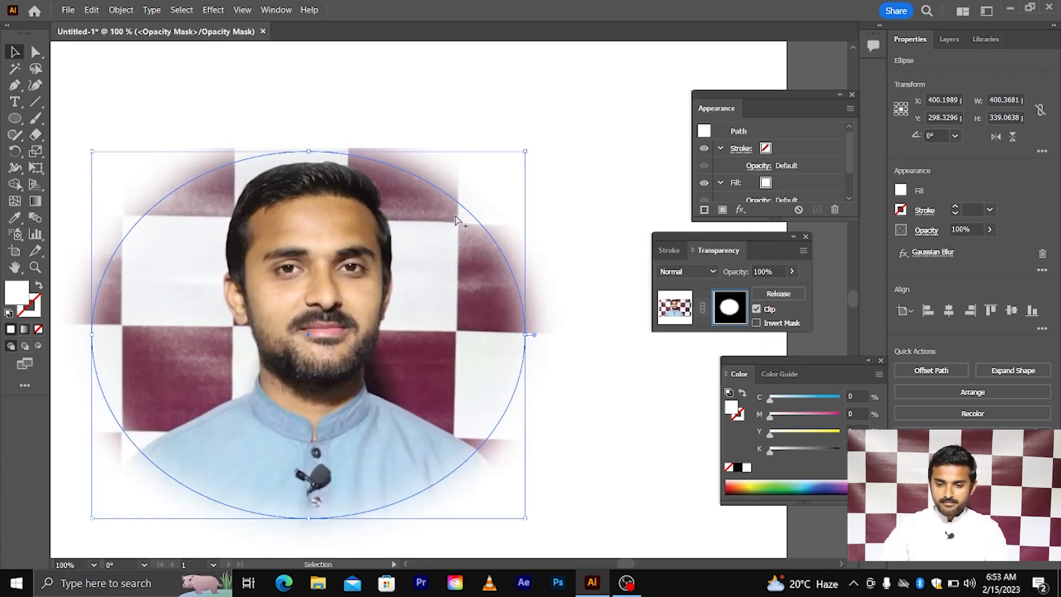
scroll(462, 228, "down", 1)
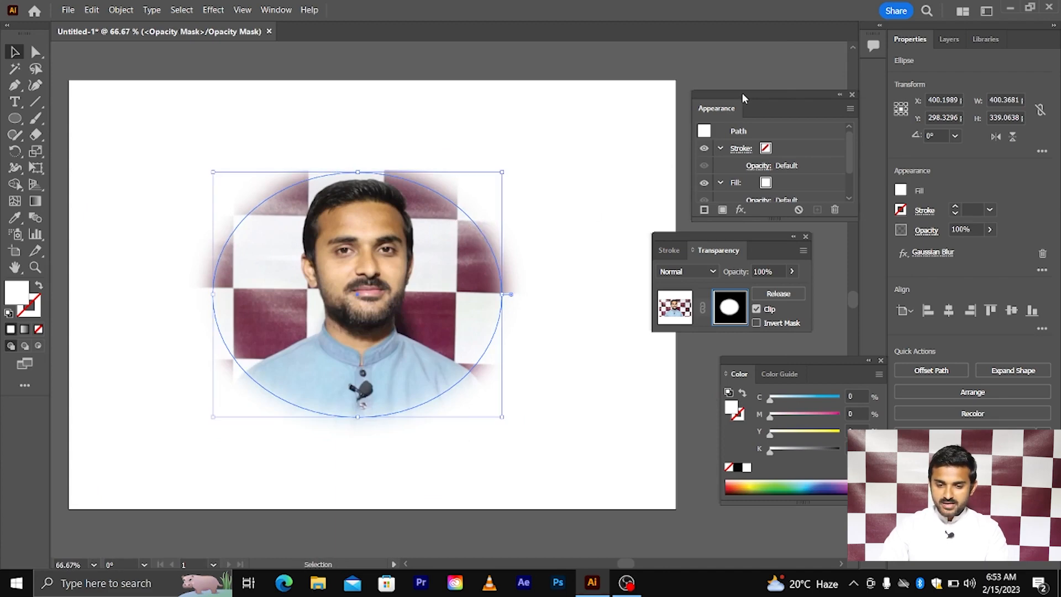
left_click_drag(743, 95, 666, 79)
left_click_drag(695, 203, 696, 285)
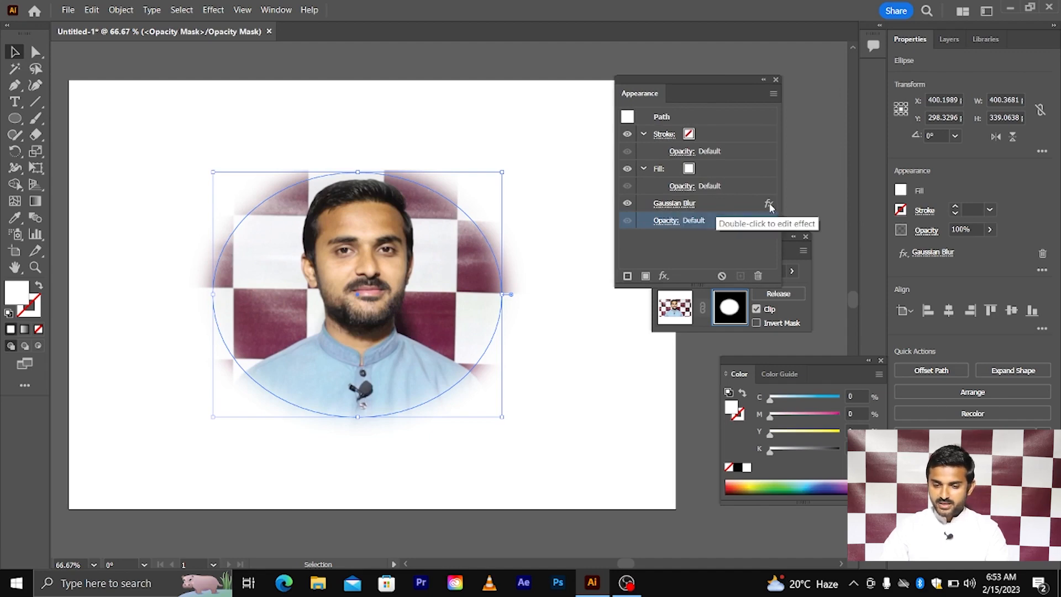
left_click(685, 204)
left_click_drag(618, 236, 650, 199)
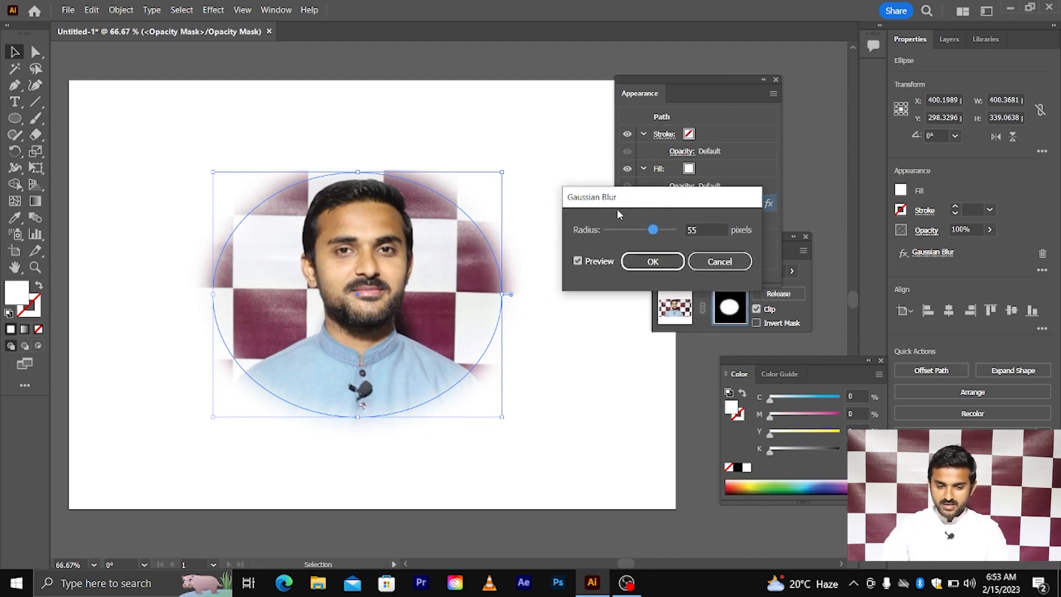
mouse_move(653, 231)
left_mouse_down()
mouse_move(641, 232)
mouse_move(654, 235)
left_mouse_up()
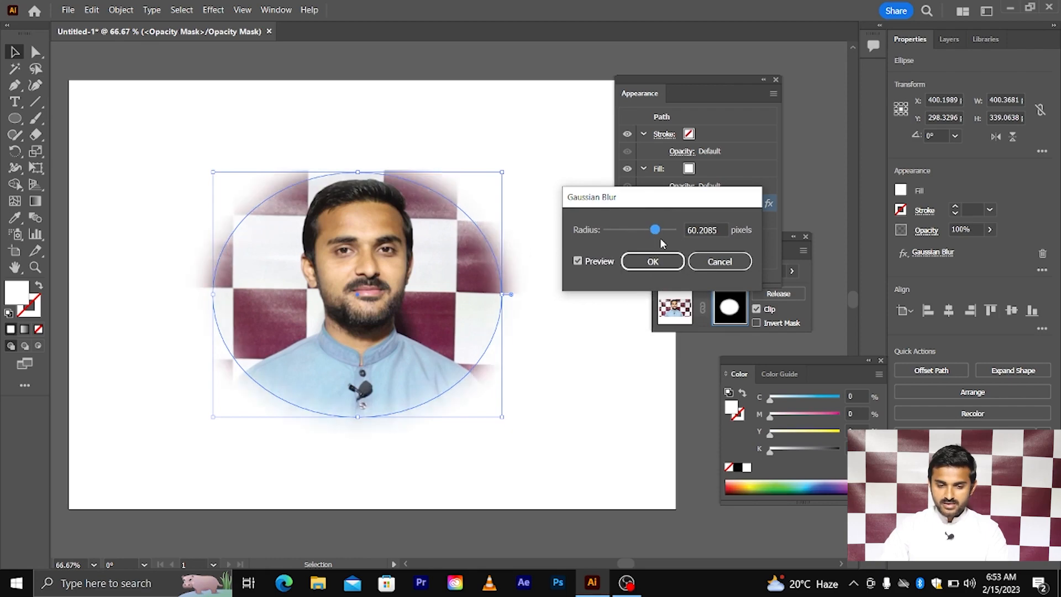
left_click(655, 263)
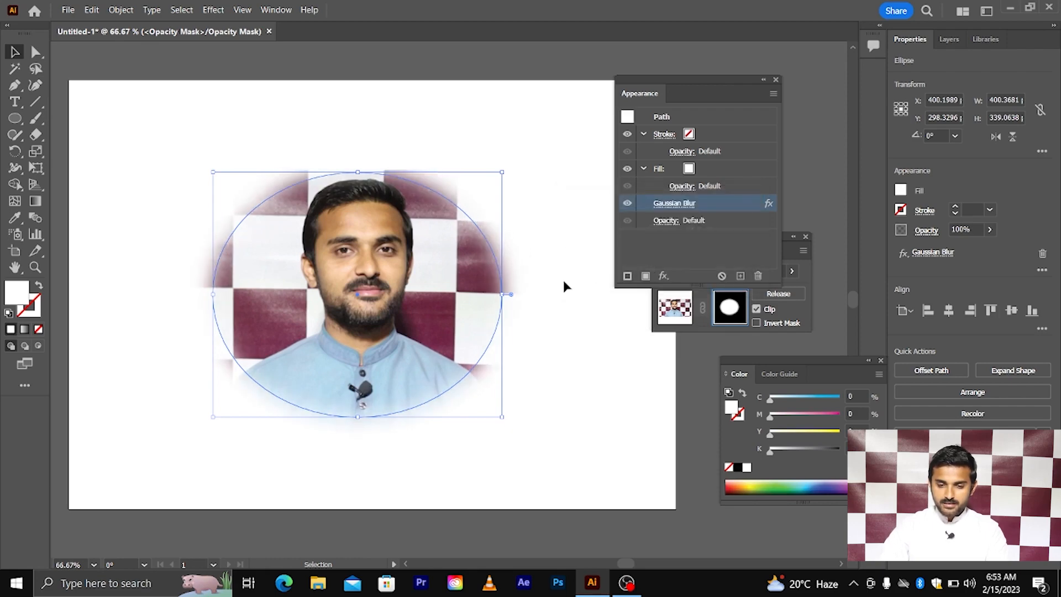
left_click_drag(691, 81, 806, 23)
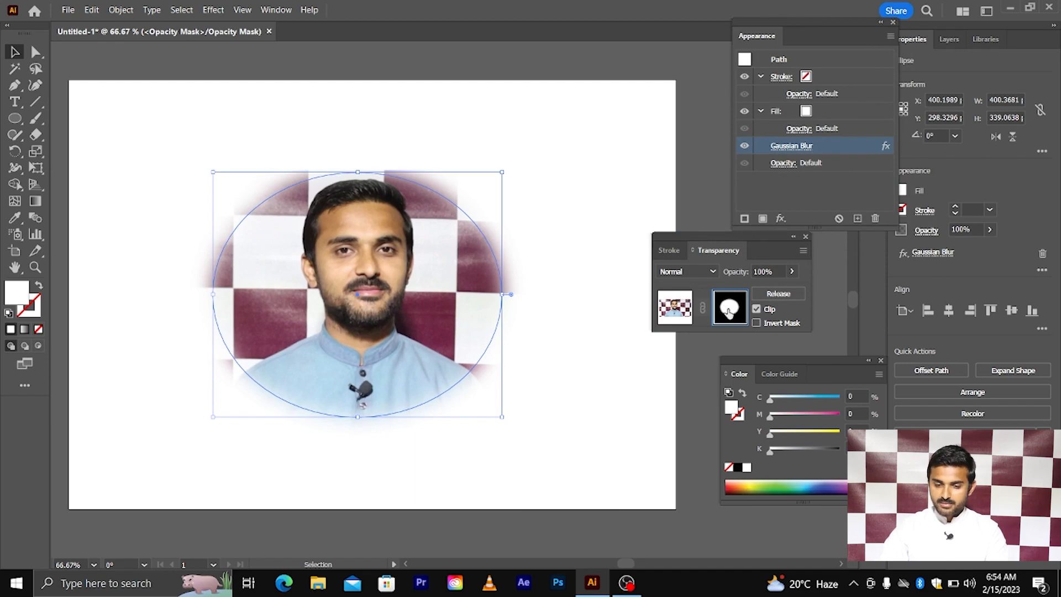
- Switch back from the mask to the photo and scale both together from the center to about 832 × 470 pt
left_click(675, 310)
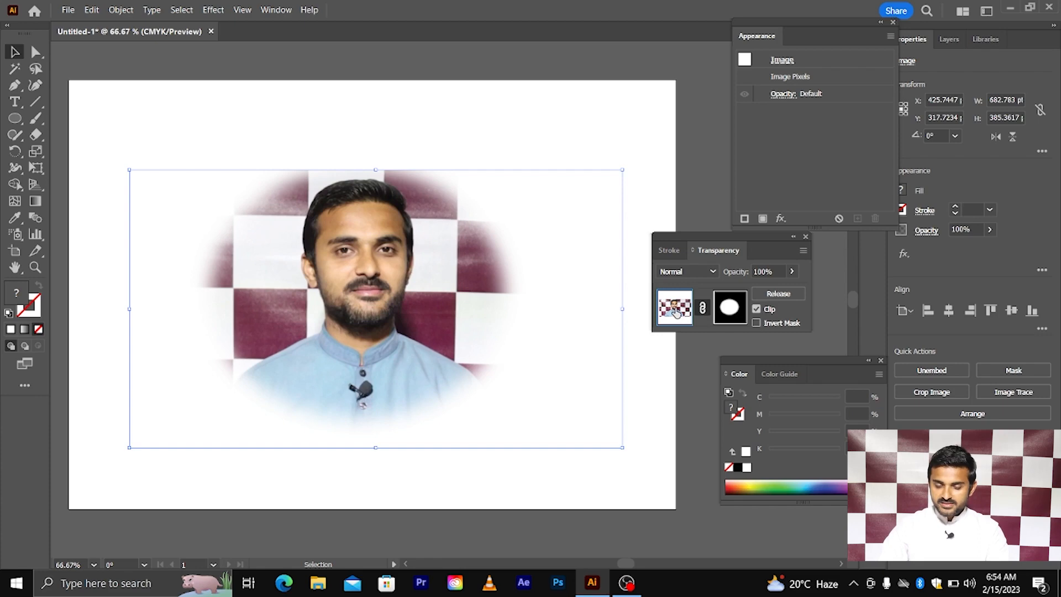
scroll(527, 281, "down", 1)
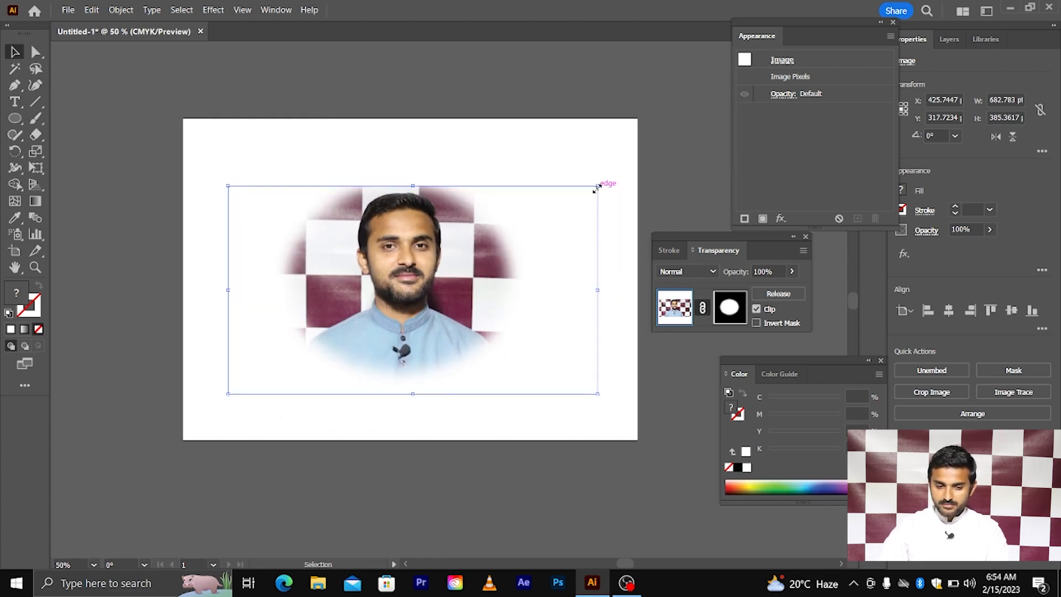
left_click_drag(598, 186, 638, 134)
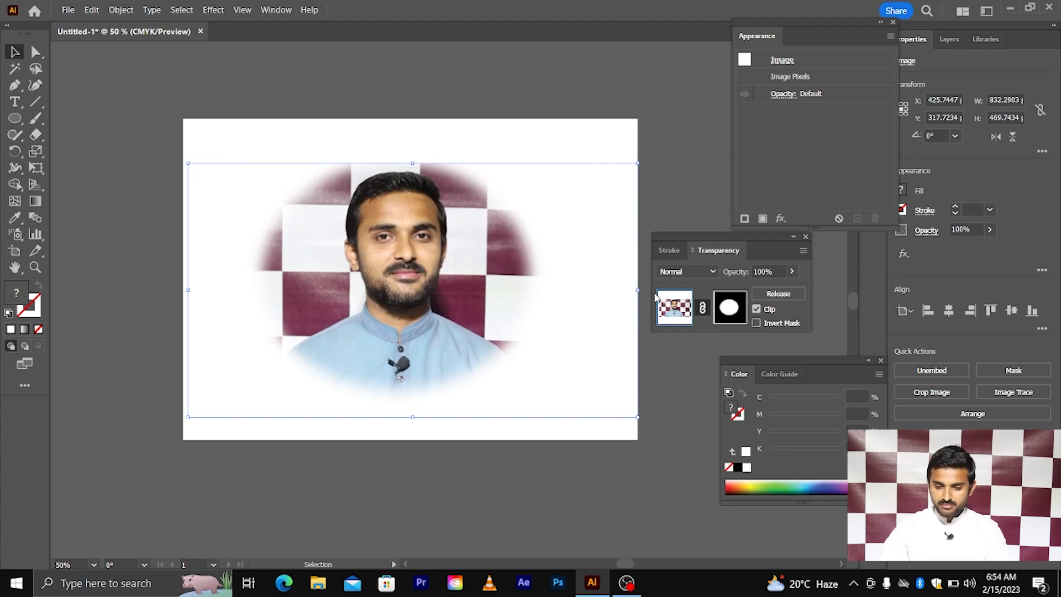
- Unlink the opacity mask from the photo and scale only the photo to about 842 × 475 pt
left_click(703, 310)
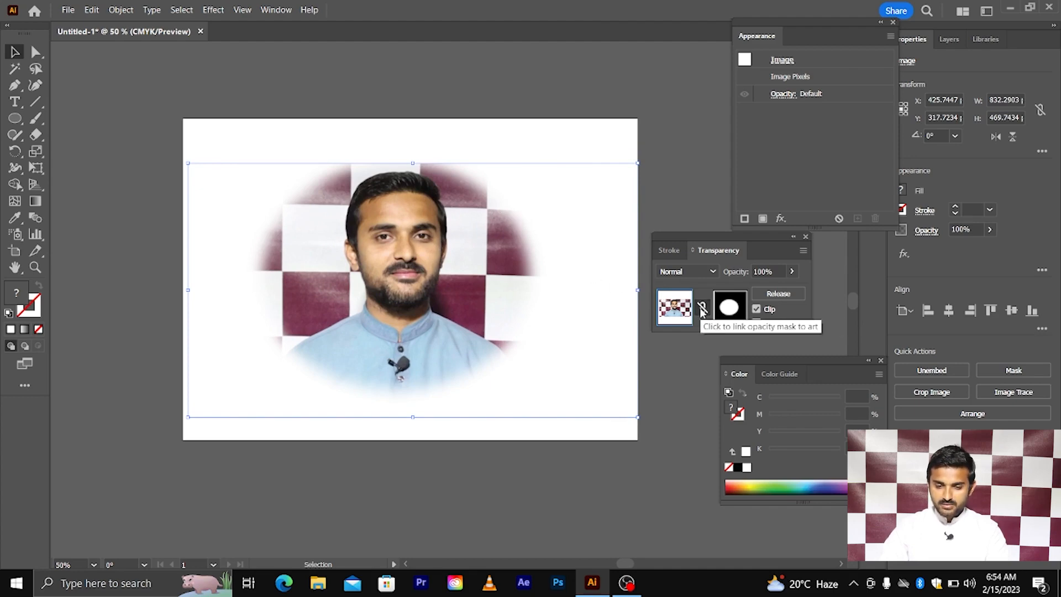
mouse_move(638, 163)
left_mouse_down()
mouse_move(668, 132)
mouse_move(609, 234)
mouse_move(642, 183)
mouse_move(640, 161)
left_mouse_up()
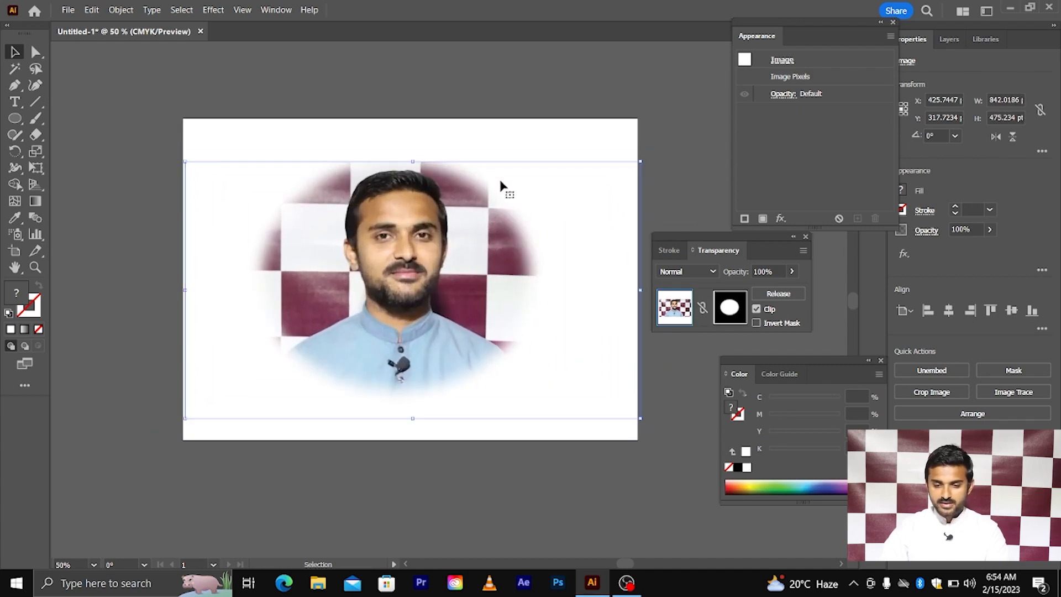
- Undo the photo-only scaling, the unlinking of the opacity mask and the joint scaling of photo and mask
key("ctrl+z")
key("ctrl+z")
key("ctrl+z")
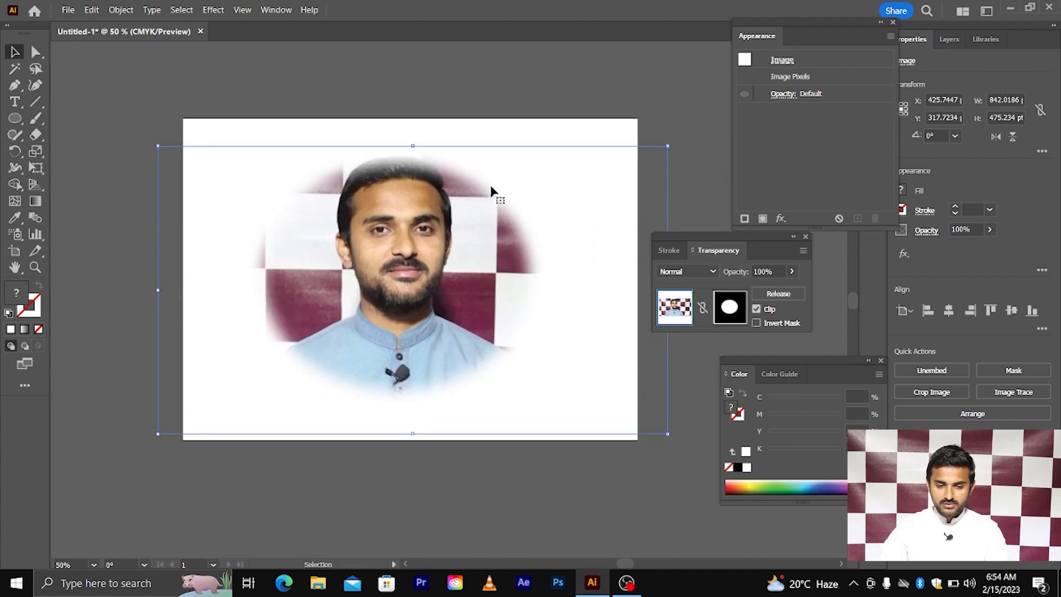
key("ctrl+z")
key("ctrl+z")
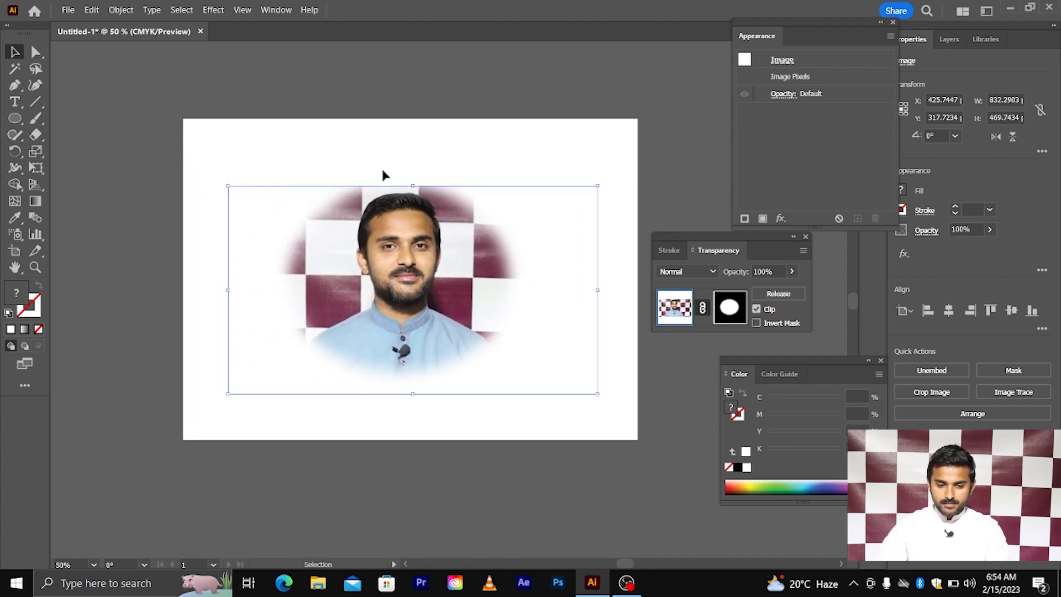
- Select the ellipse inside the opacity mask, try a lower opacity of 25% and restore it to 100%
left_click(340, 159)
left_click(431, 285)
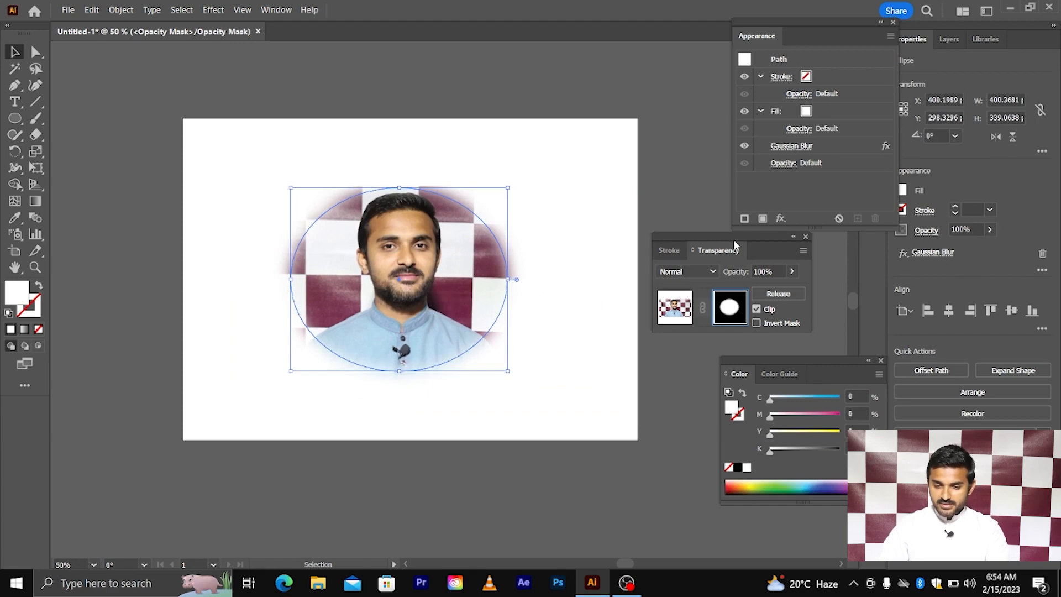
left_click(792, 272)
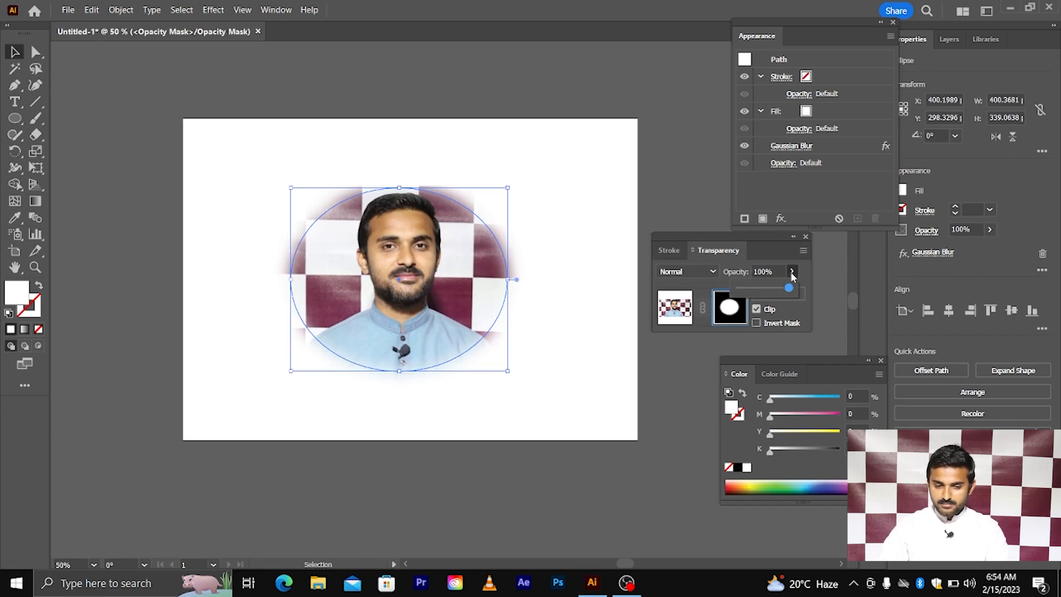
left_click_drag(774, 293, 801, 286)
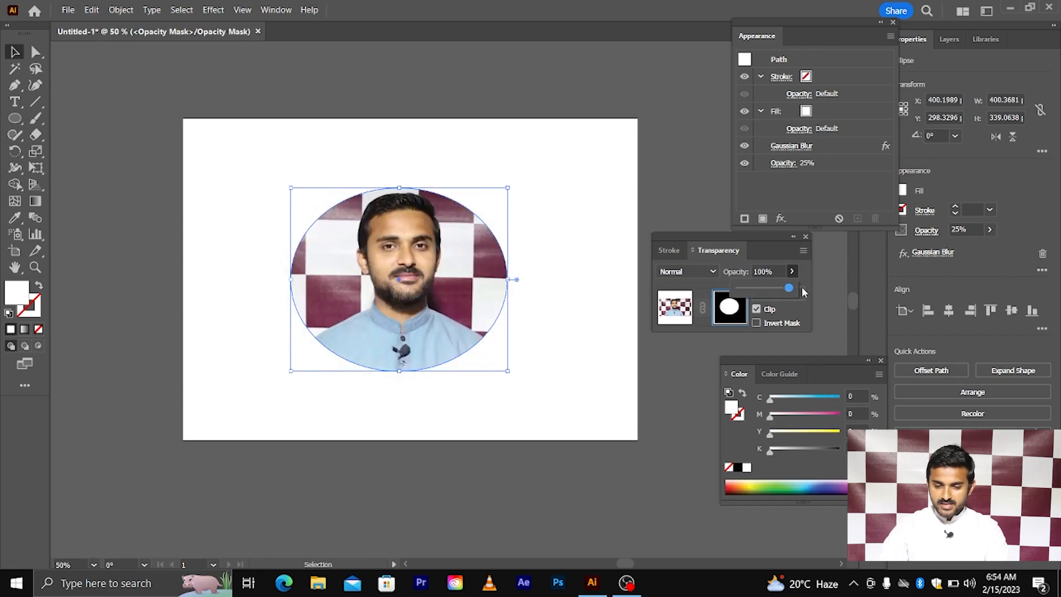
- Try the Darken and Multiply blending modes on the mask ellipse and set it back to Normal
left_click(714, 272)
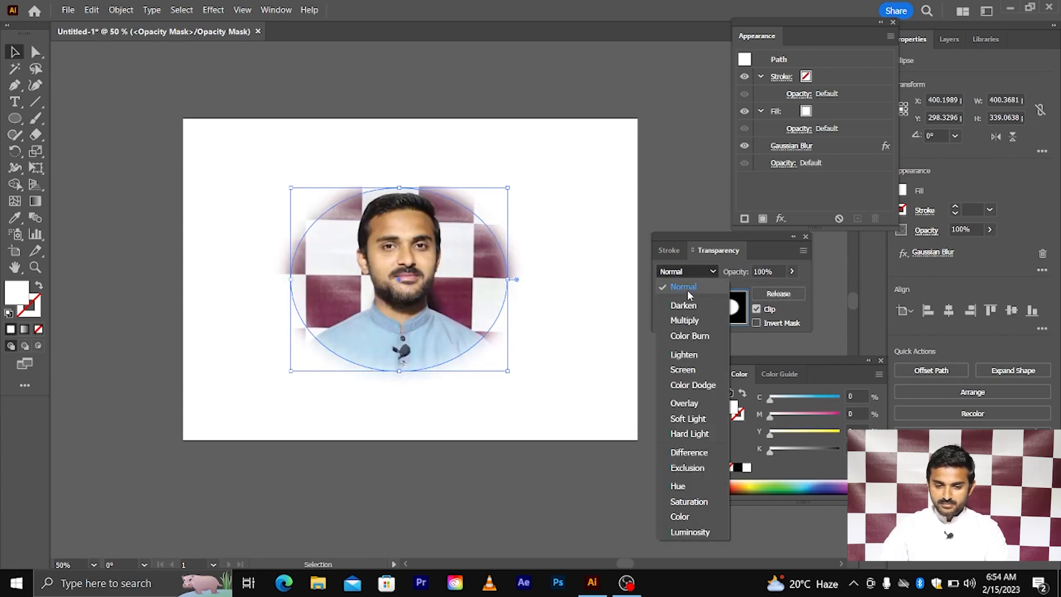
left_click(689, 305)
left_click(713, 271)
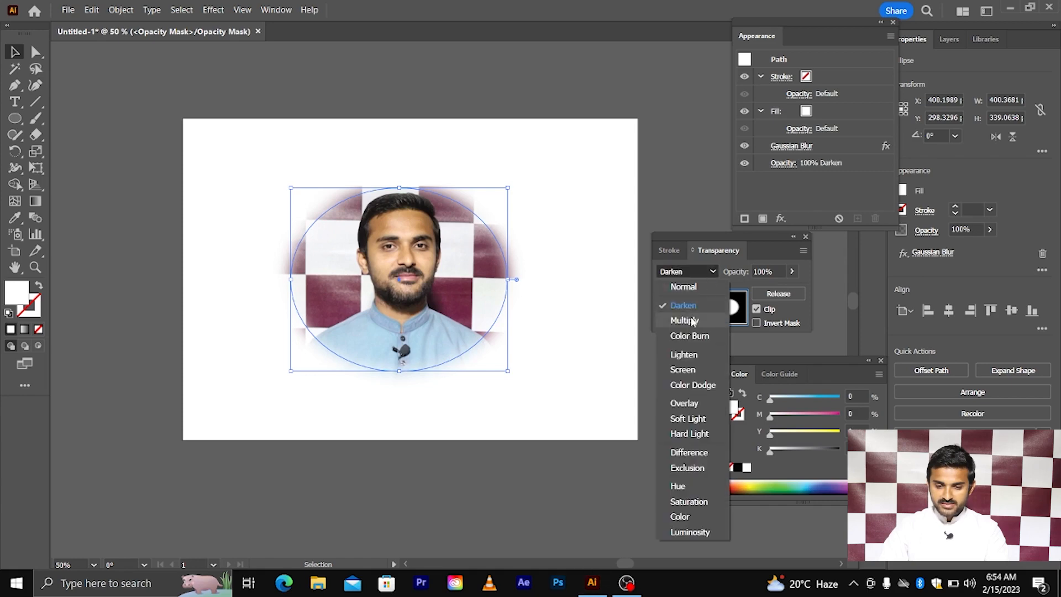
left_click(692, 321)
left_click(711, 271)
left_click(689, 355)
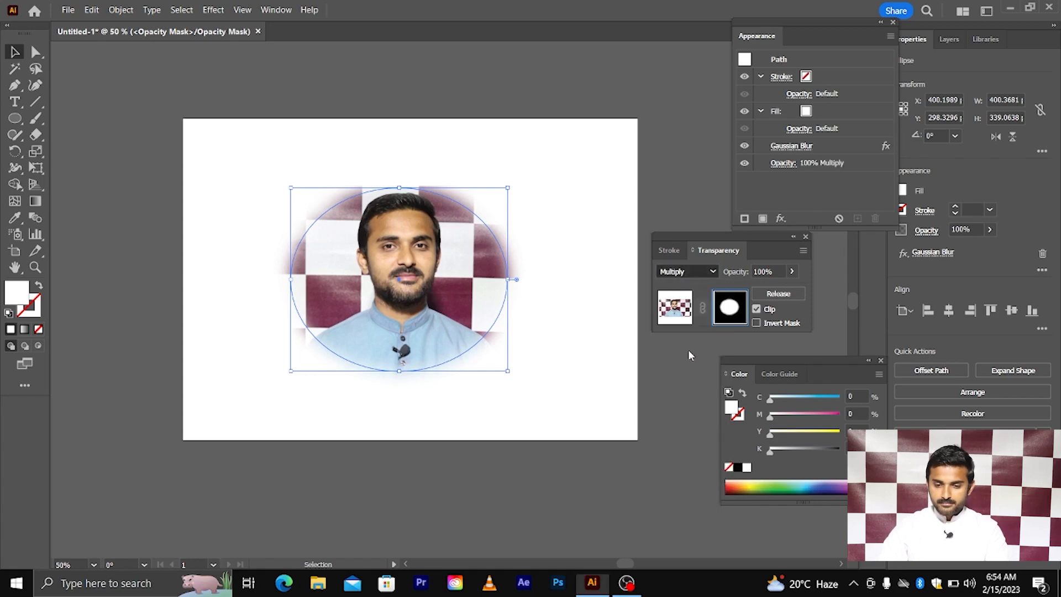
left_click(713, 272)
left_click(717, 282)
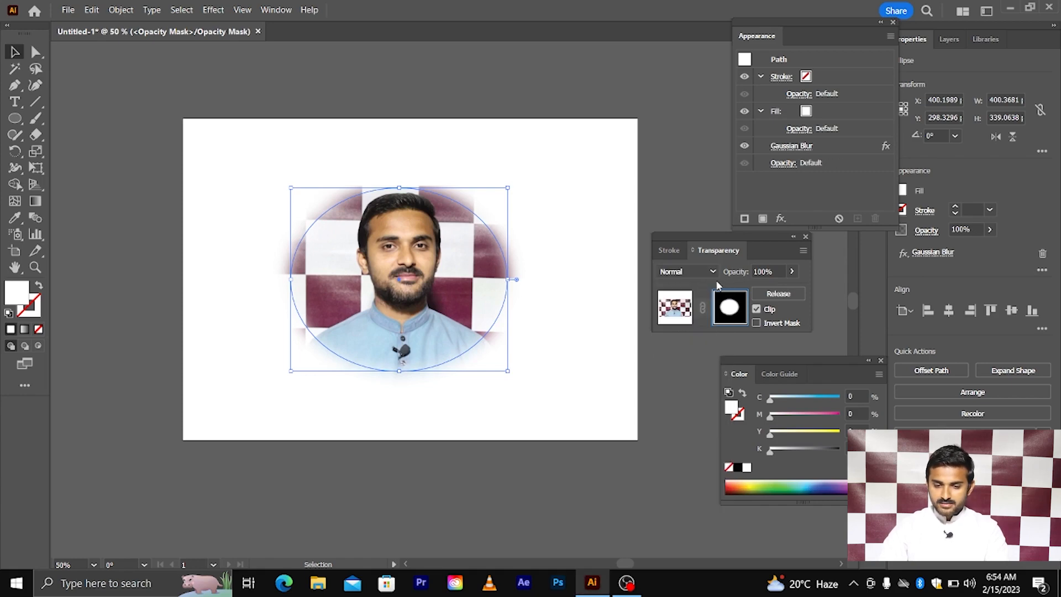
- Switch from the mask to the photo, try the Darken and Lighten blending modes, and return it to Normal
left_click(675, 308)
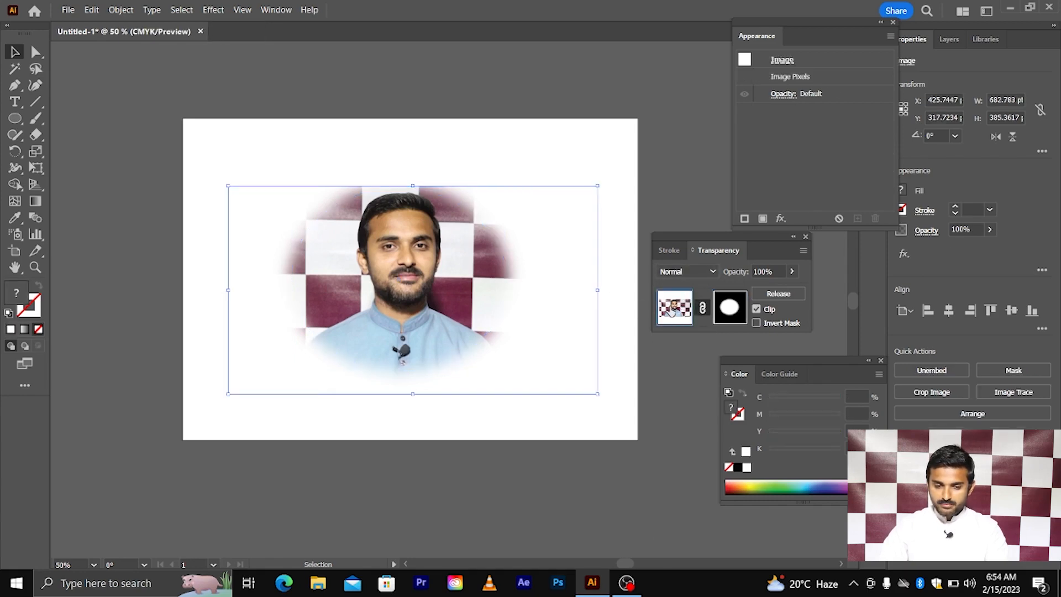
left_click(697, 271)
left_click(679, 303)
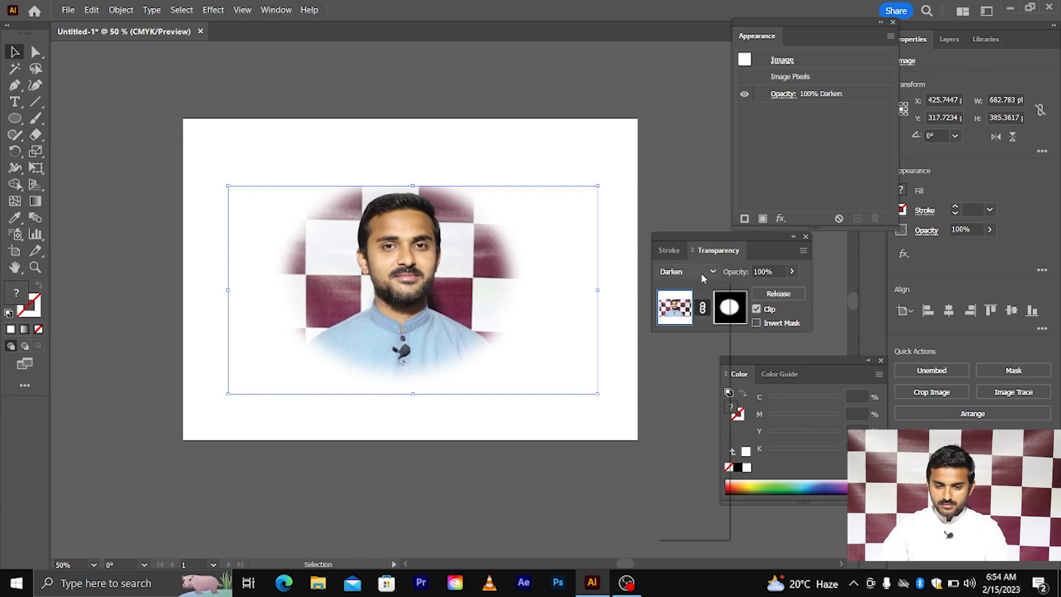
left_click(703, 276)
left_click(684, 354)
left_click(719, 277)
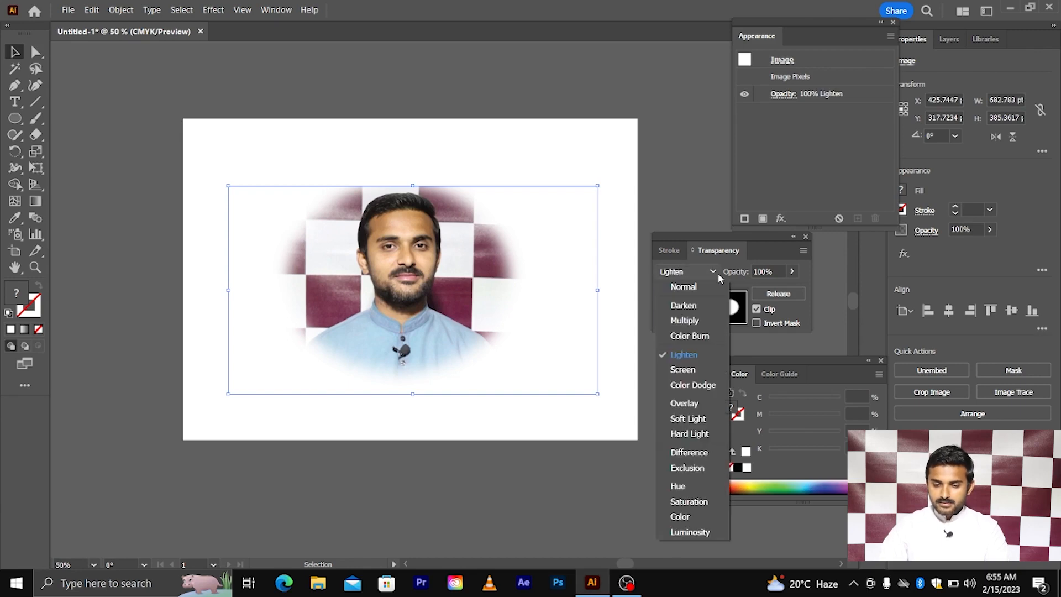
left_click(692, 286)
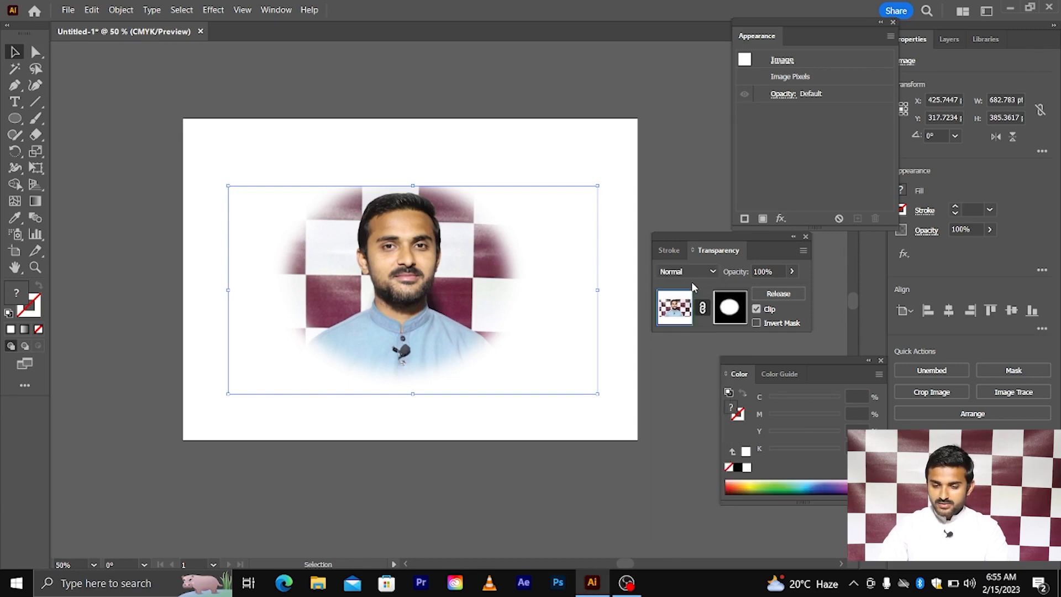
- Turn the opacity mask's Clip option off and on again, and toggle Invert Mask on and back off
left_click(757, 310)
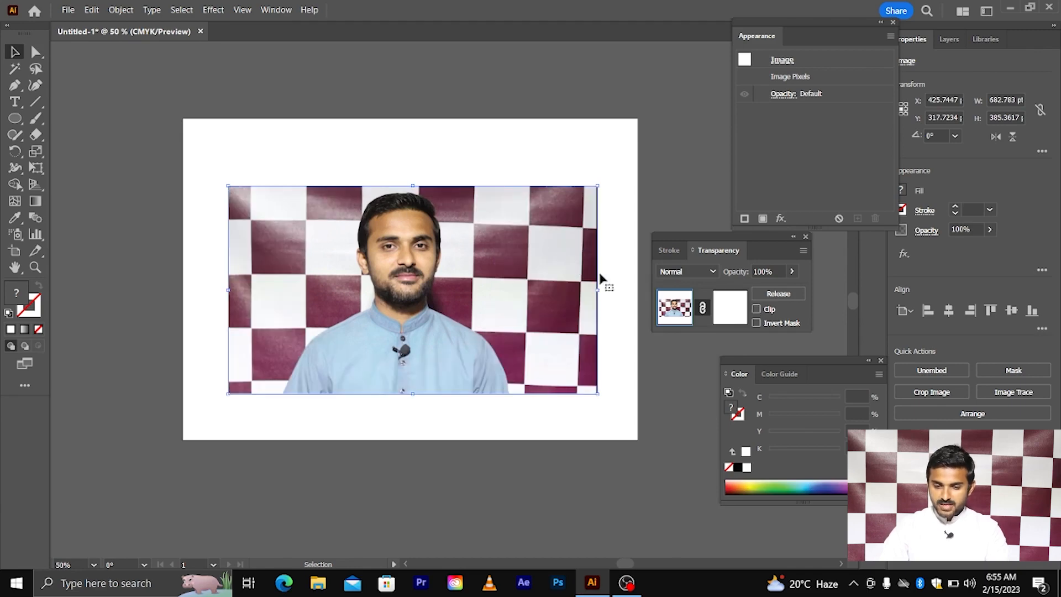
left_click(756, 310)
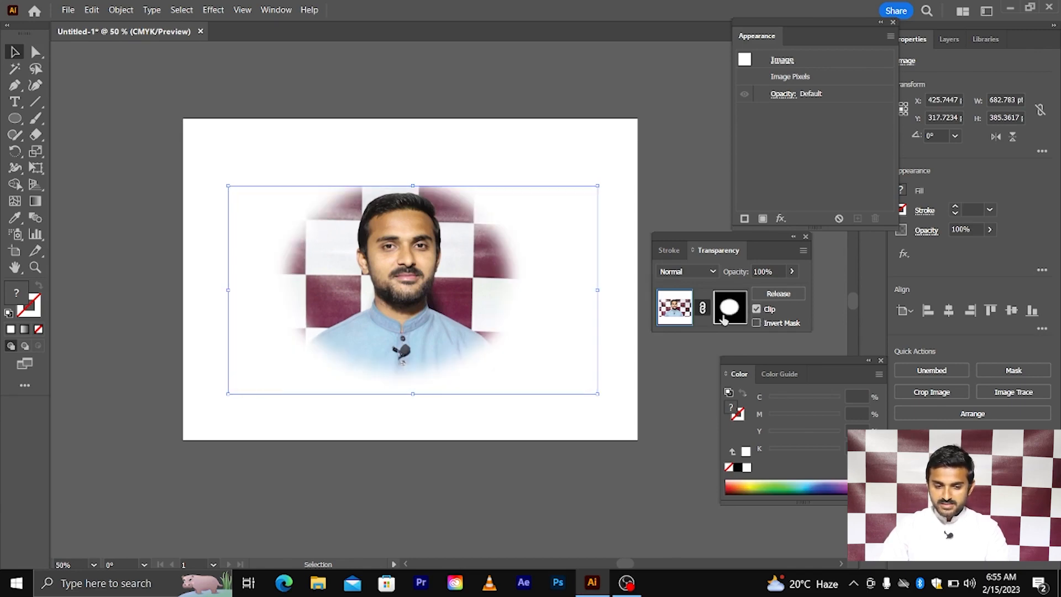
left_click(756, 323)
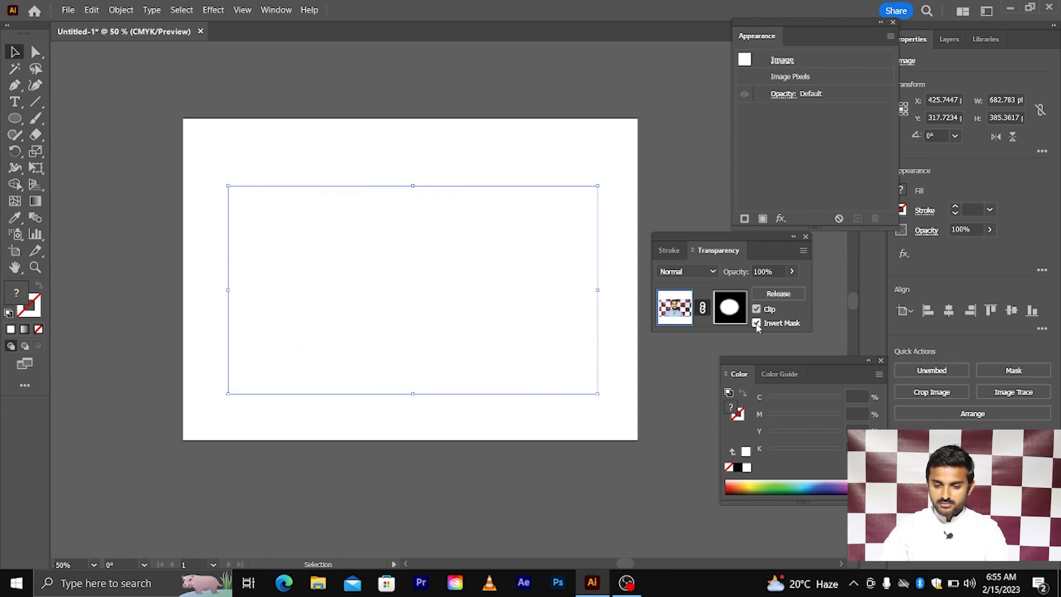
left_click(757, 323)
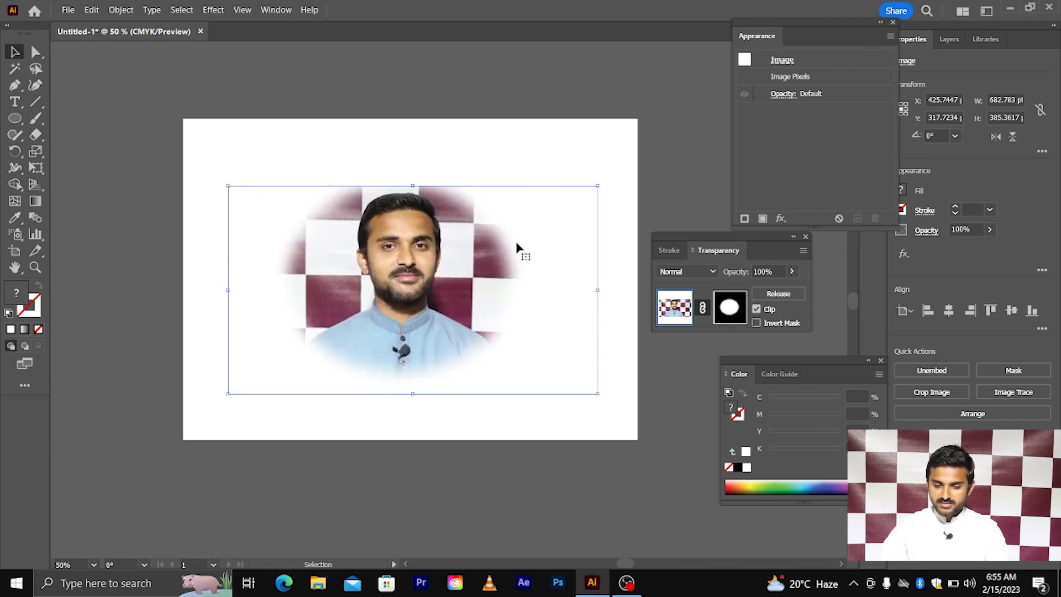
left_click(757, 324)
left_click(756, 323)
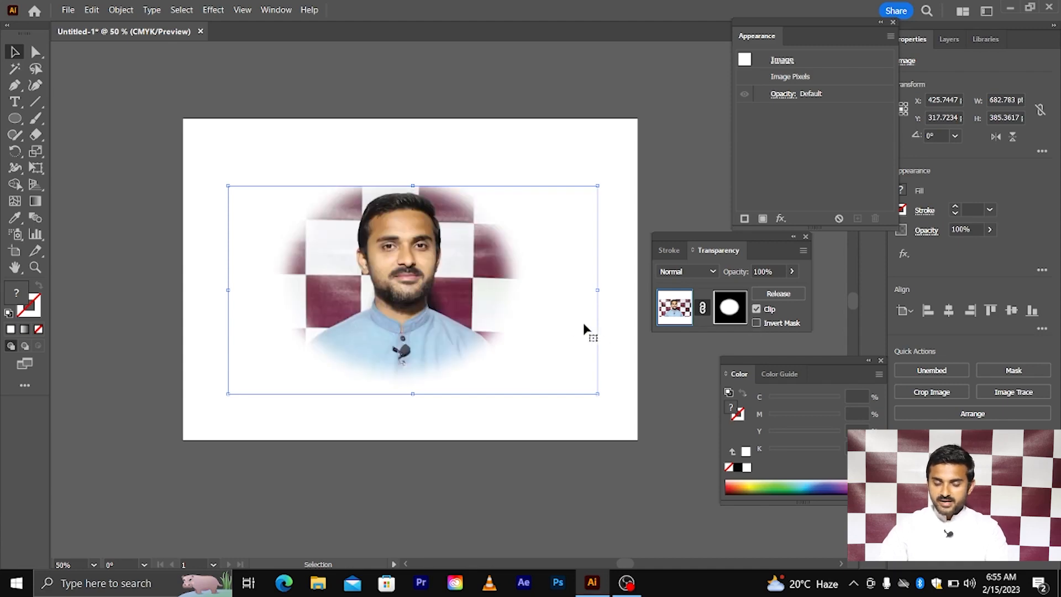
scroll(559, 297, "right", 1)
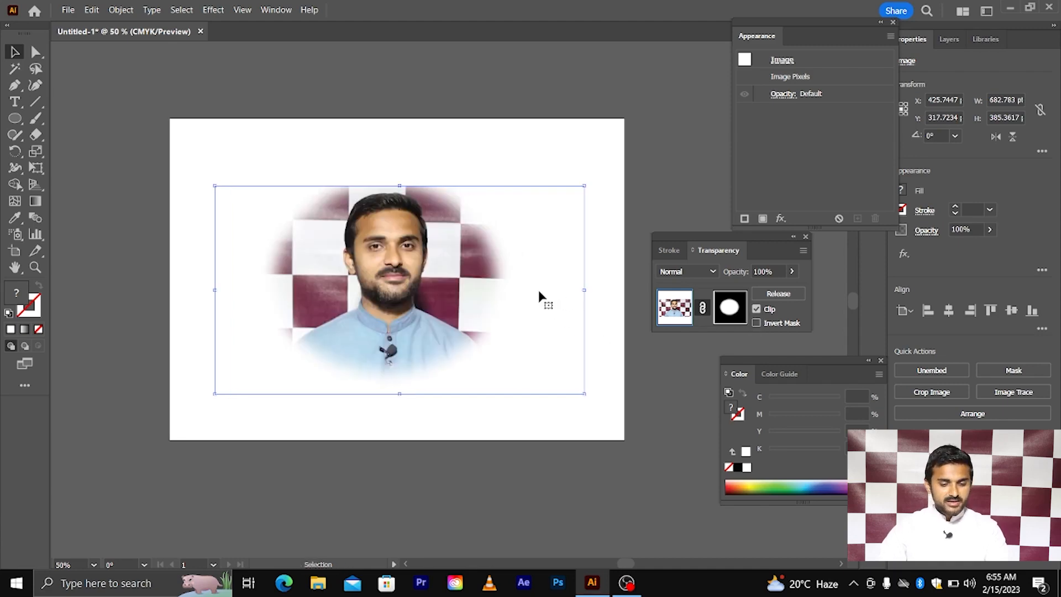
right_click(395, 210)
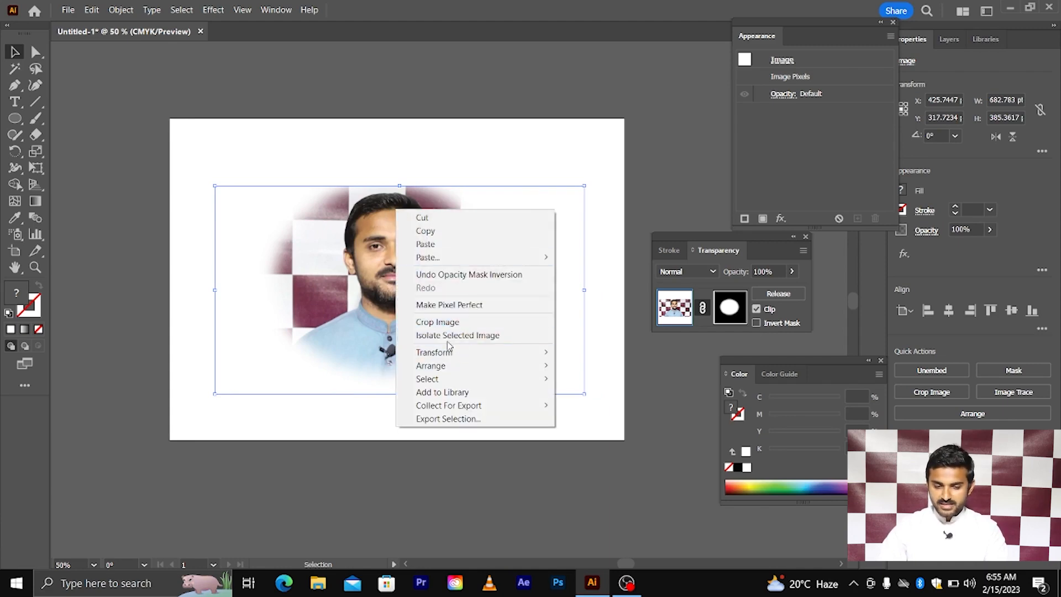
left_click(369, 308)
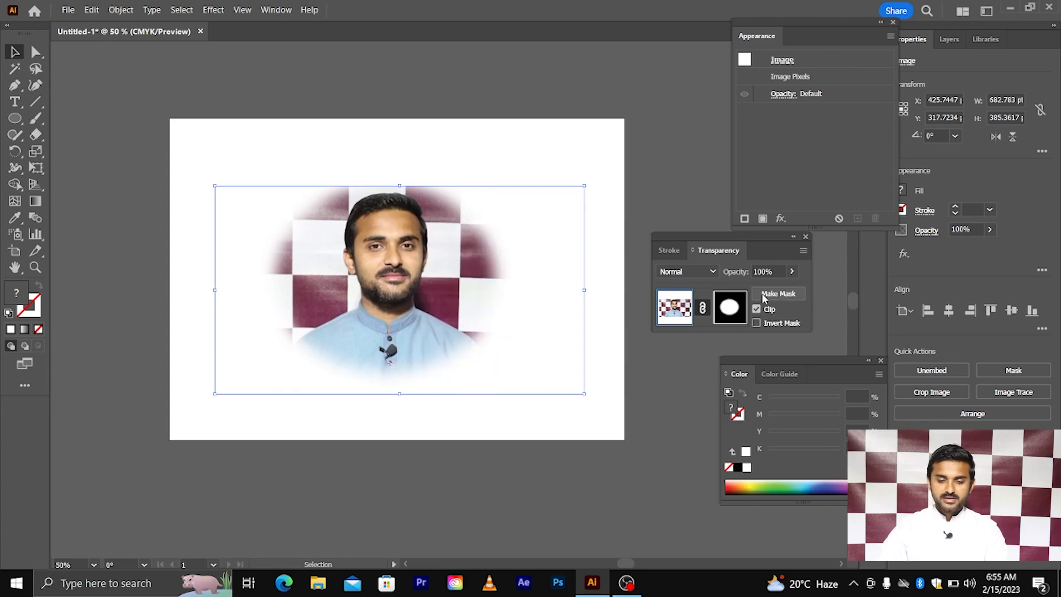
- Release the opacity mask from the photo and delete the blurred white ellipse covering the face
left_click(777, 293)
left_click(489, 415)
scroll(485, 406, "down", 1)
scroll(484, 406, "down", 2)
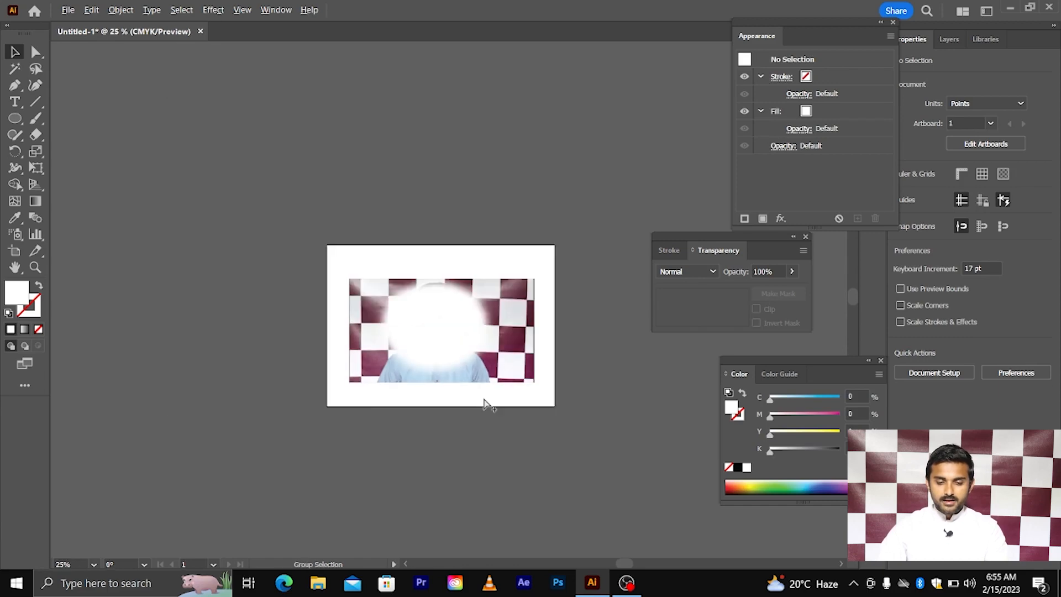
scroll(402, 287, "up", 2)
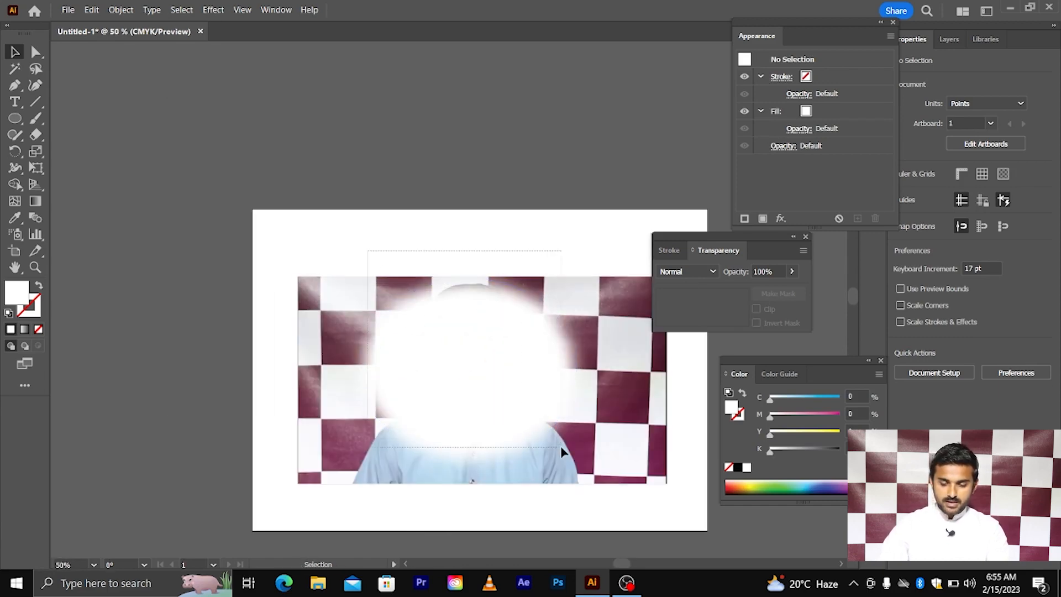
left_click_drag(469, 344, 324, 184)
key("Delete")
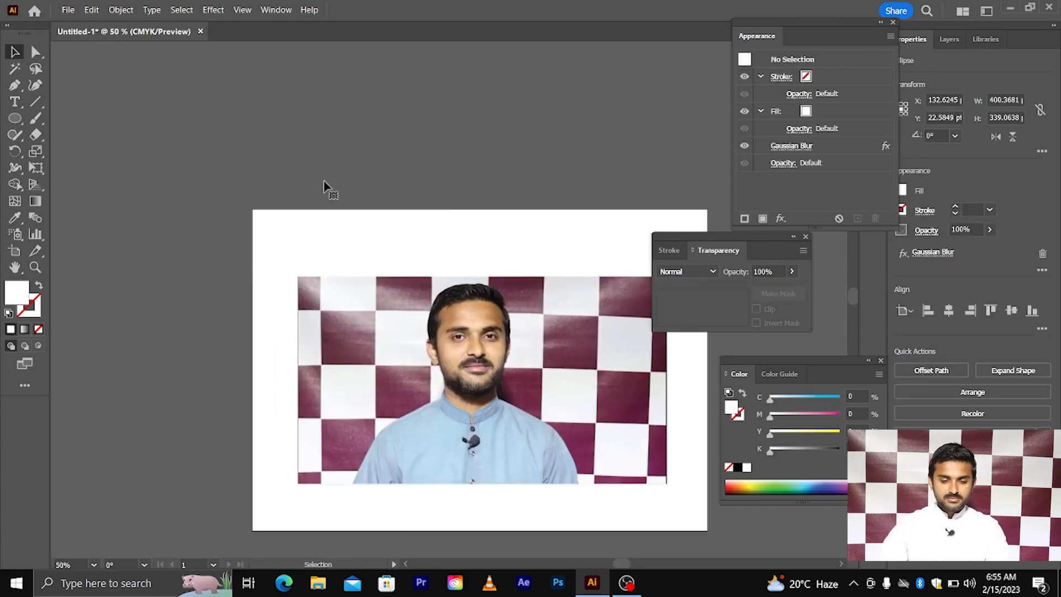
- Activate the Paintbrush tool, load the Grunge brushes vector pack library and place it clear of the photo
scroll(326, 187, "right", 2)
scroll(343, 232, "up", 3)
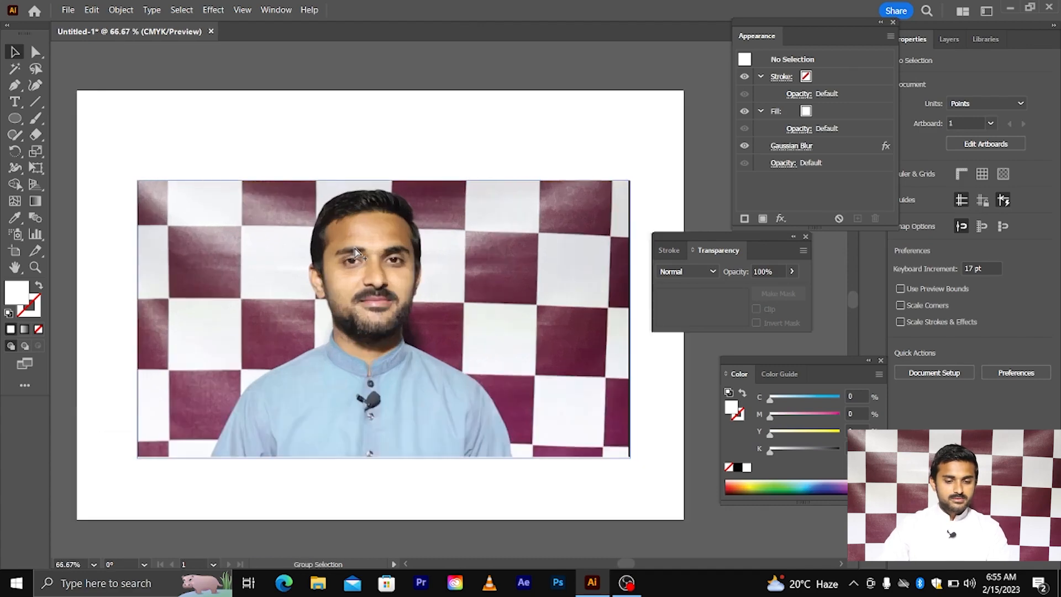
scroll(337, 230, "down", 1)
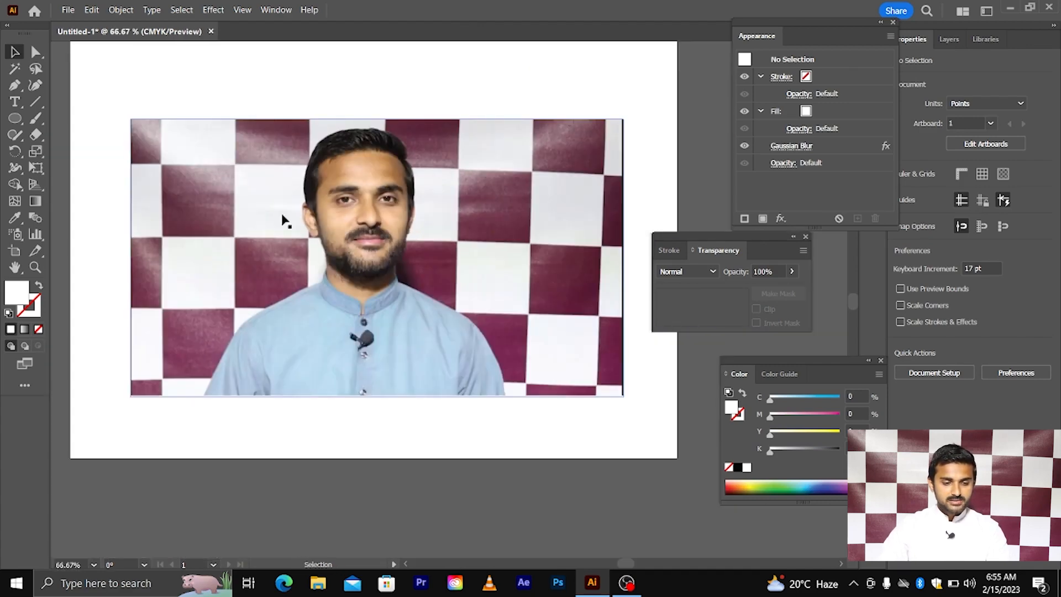
left_click(36, 119)
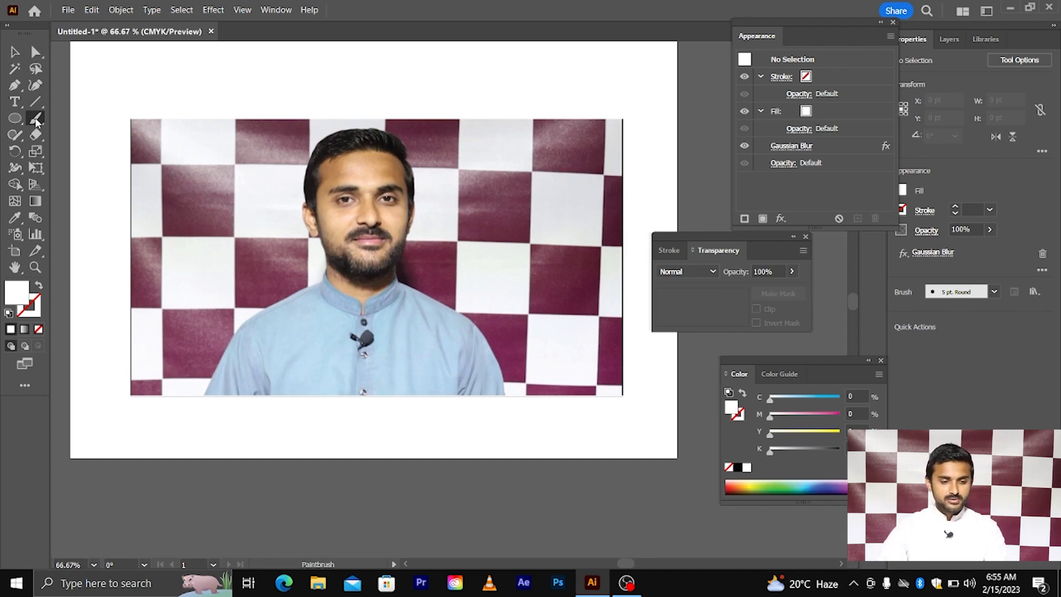
left_click(282, 10)
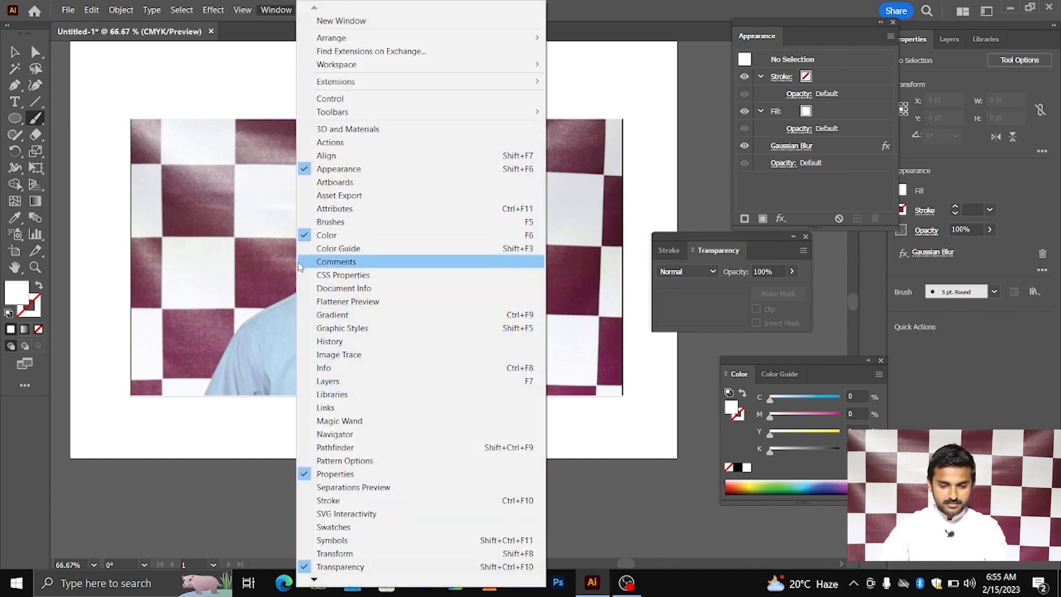
left_click(330, 222)
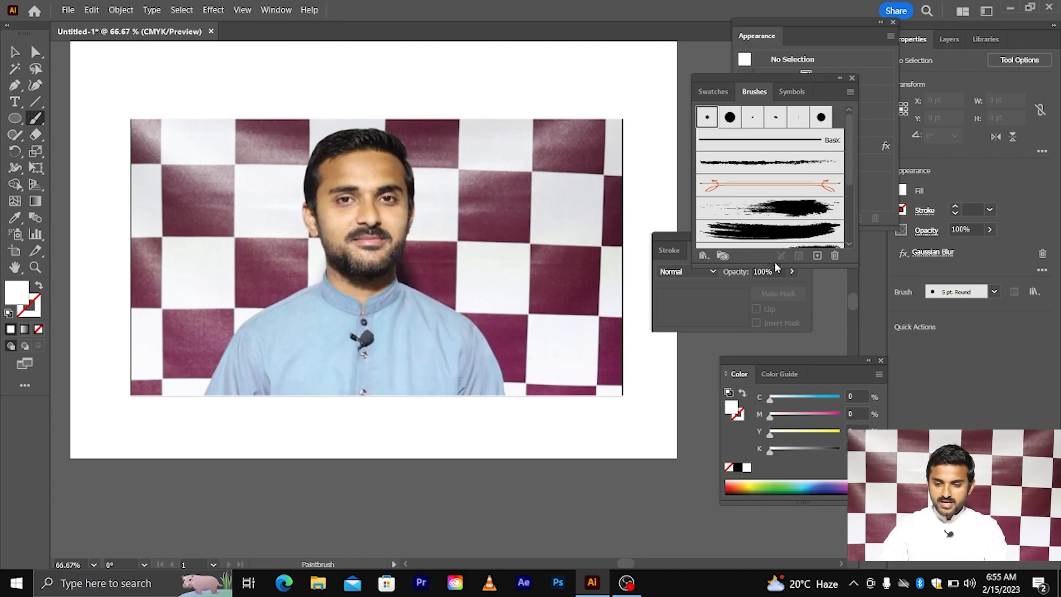
left_click(850, 92)
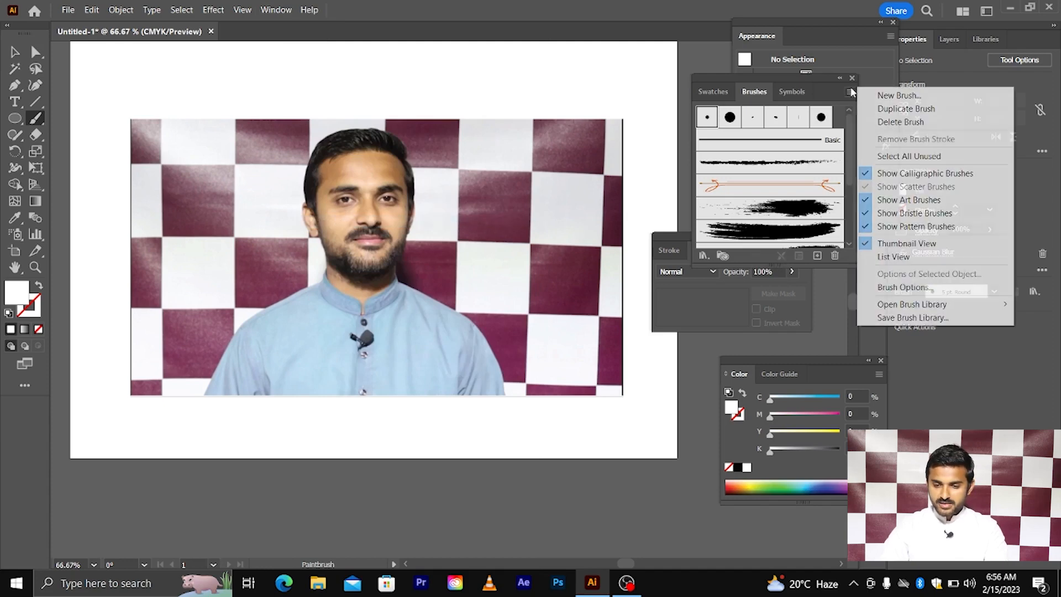
mouse_move(906, 304)
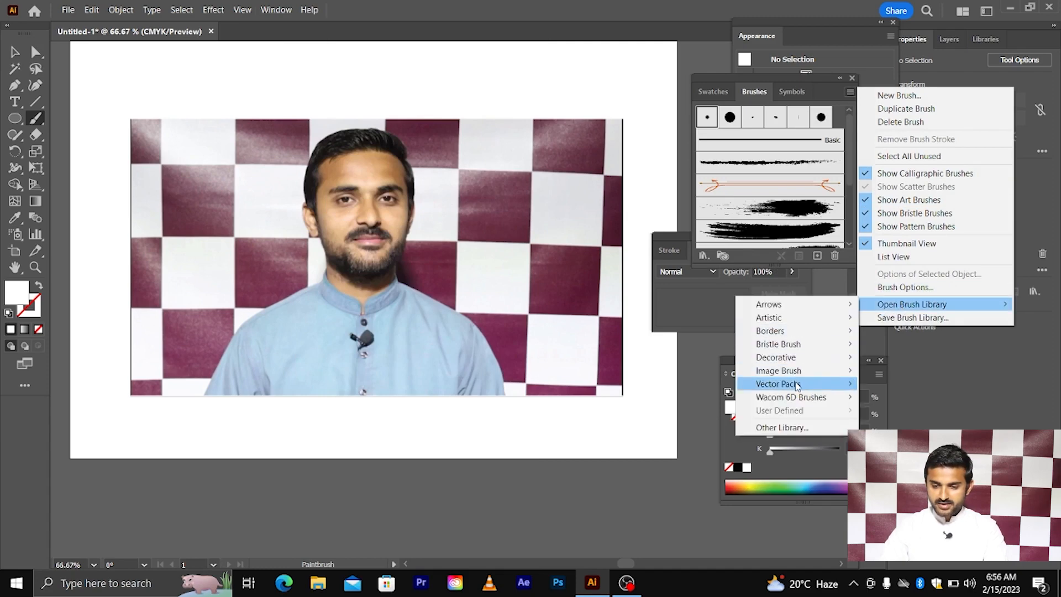
mouse_move(796, 385)
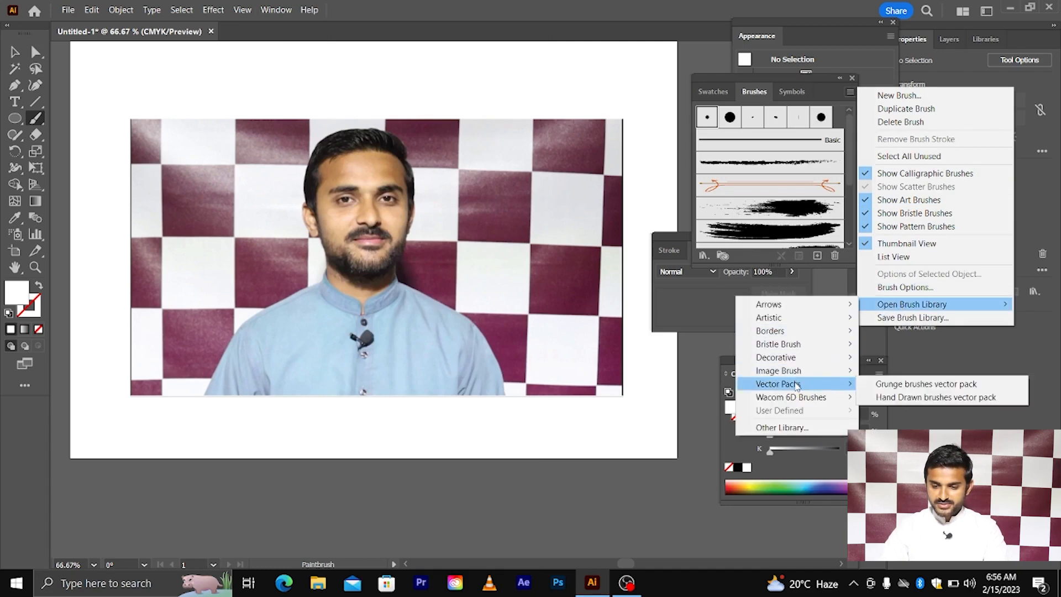
left_click(885, 385)
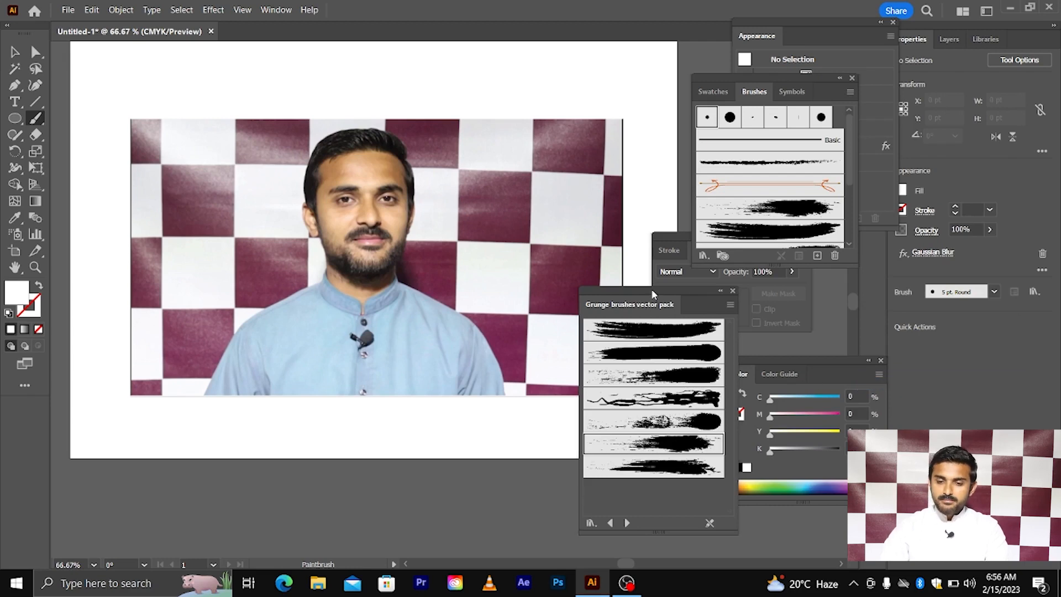
left_click_drag(652, 290, 699, 26)
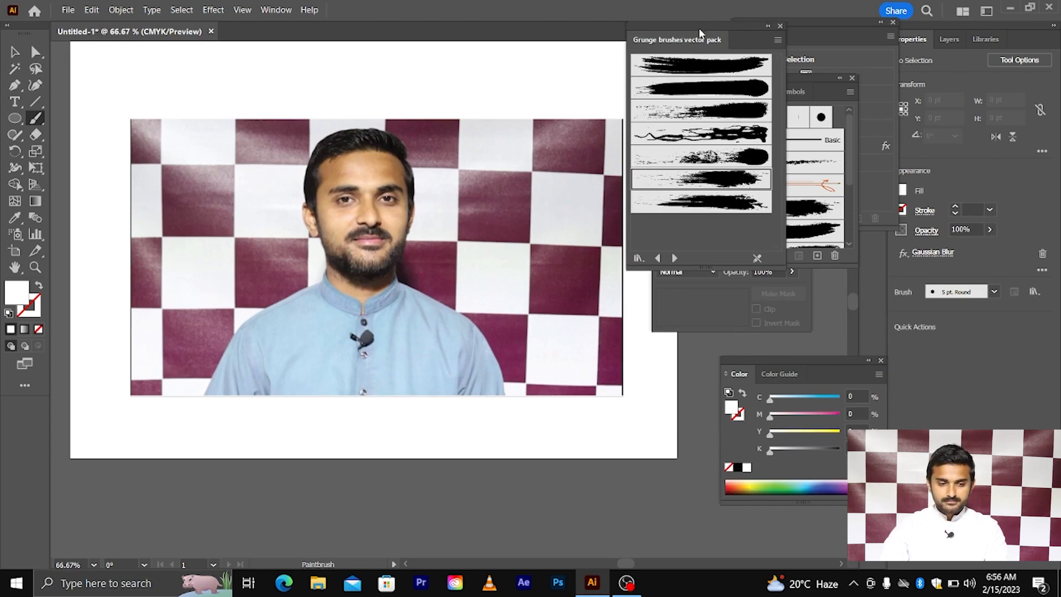
- Move the photo off the artboard to just below its lower edge
left_click(18, 56)
left_click_drag(465, 206, 399, 551)
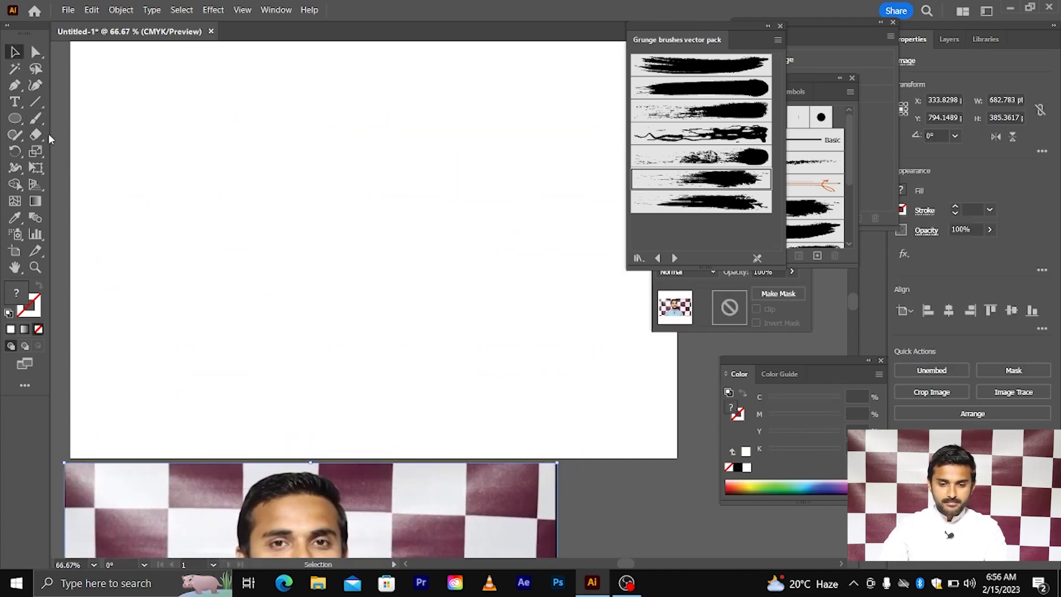
- Activate the Paintbrush tool and choose the Grunge Brush Vector Pack 06 brush
left_click(35, 118)
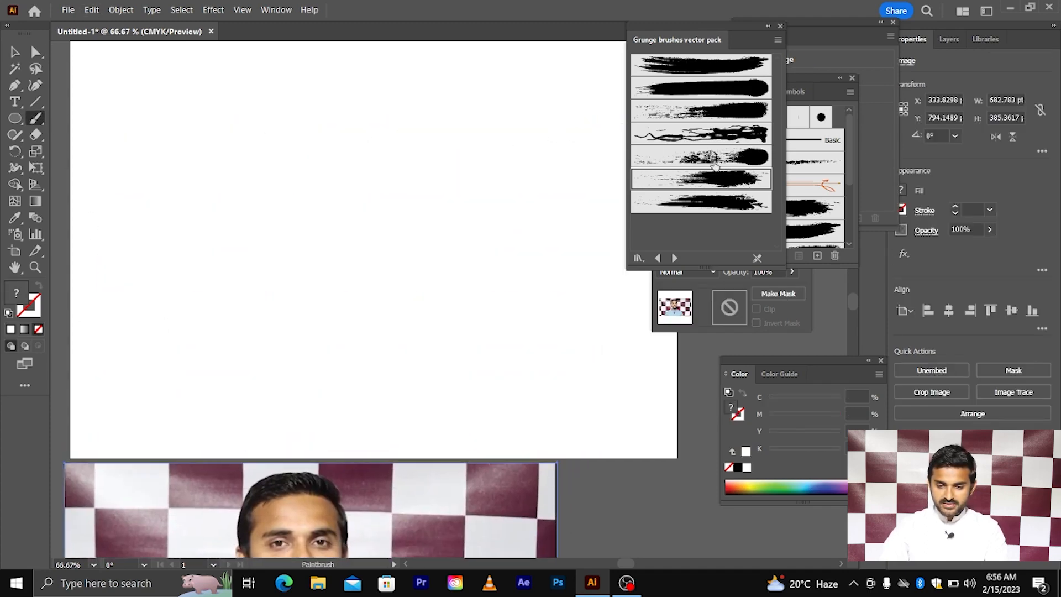
left_click(705, 177)
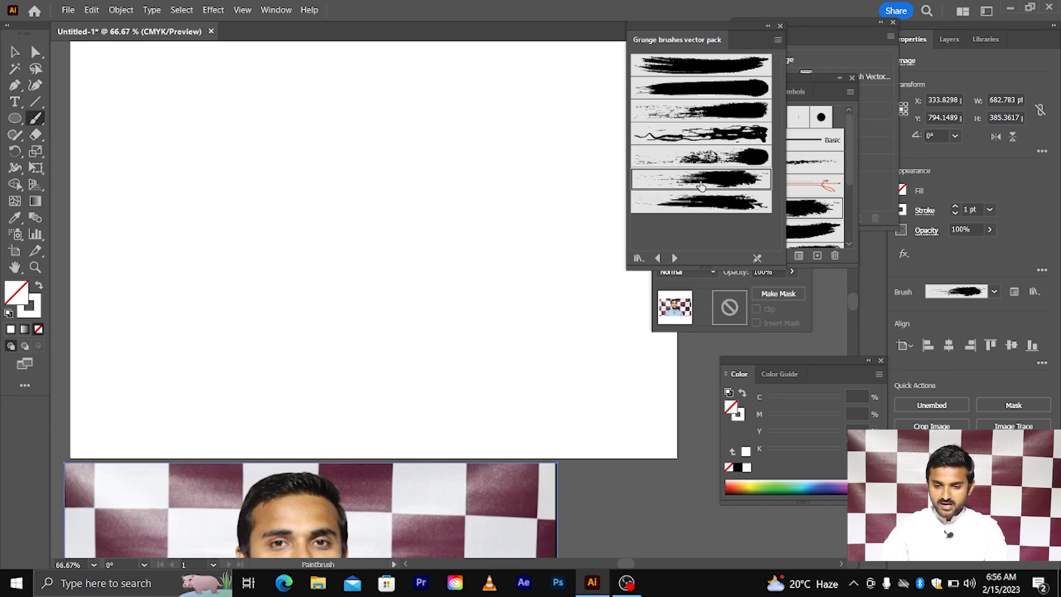
left_click(803, 210)
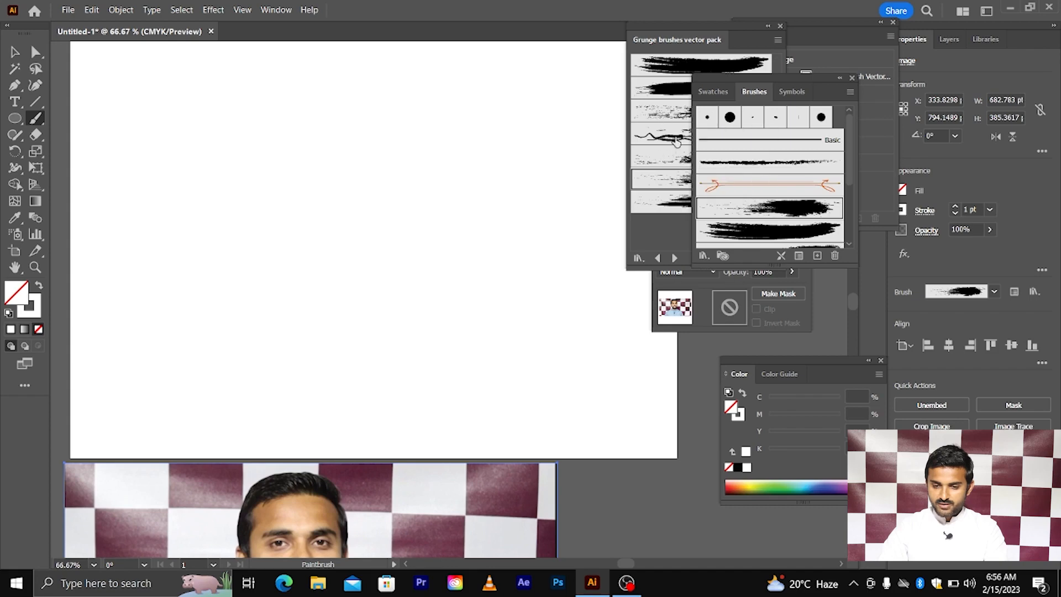
left_click(669, 172)
left_click(799, 209)
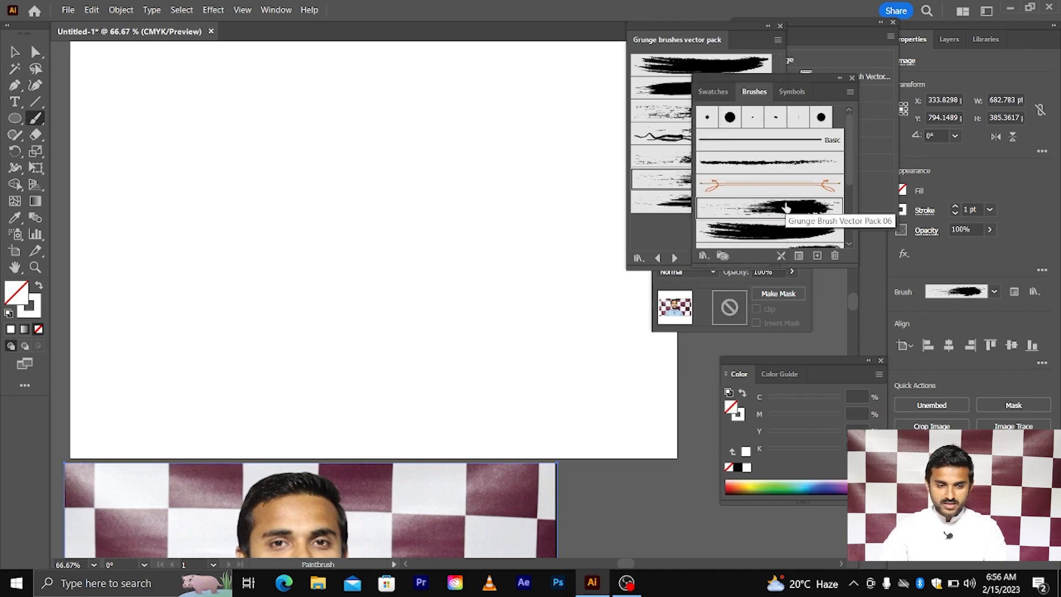
- Set the fixed width of the Grunge Brush Vector Pack 06 art brush to 177% in its options
double_click(786, 207)
left_click_drag(154, 71, 292, 53)
left_click_drag(199, 55, 241, 57)
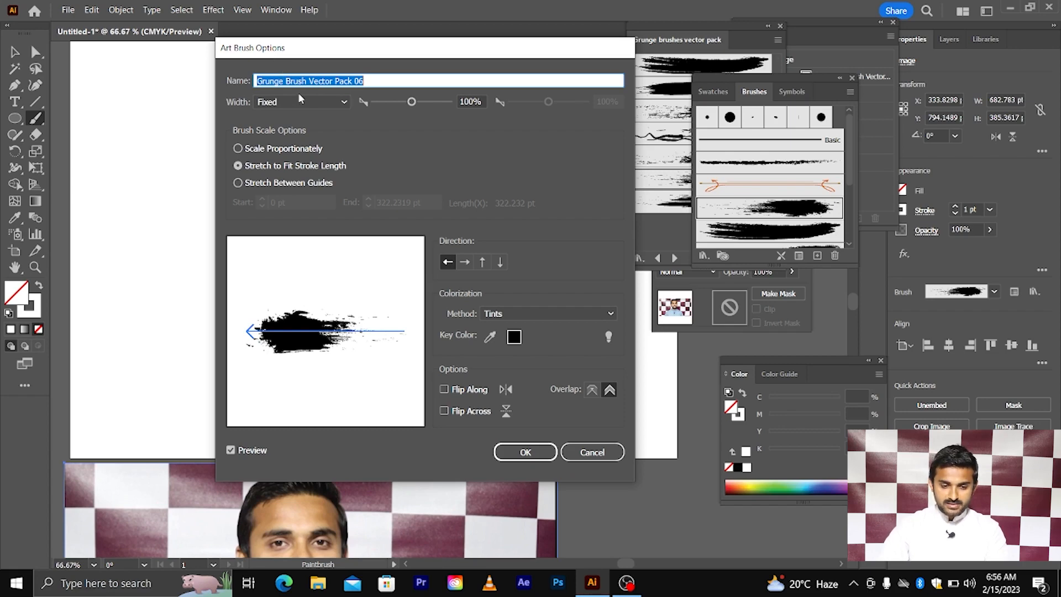
left_click_drag(411, 102, 425, 106)
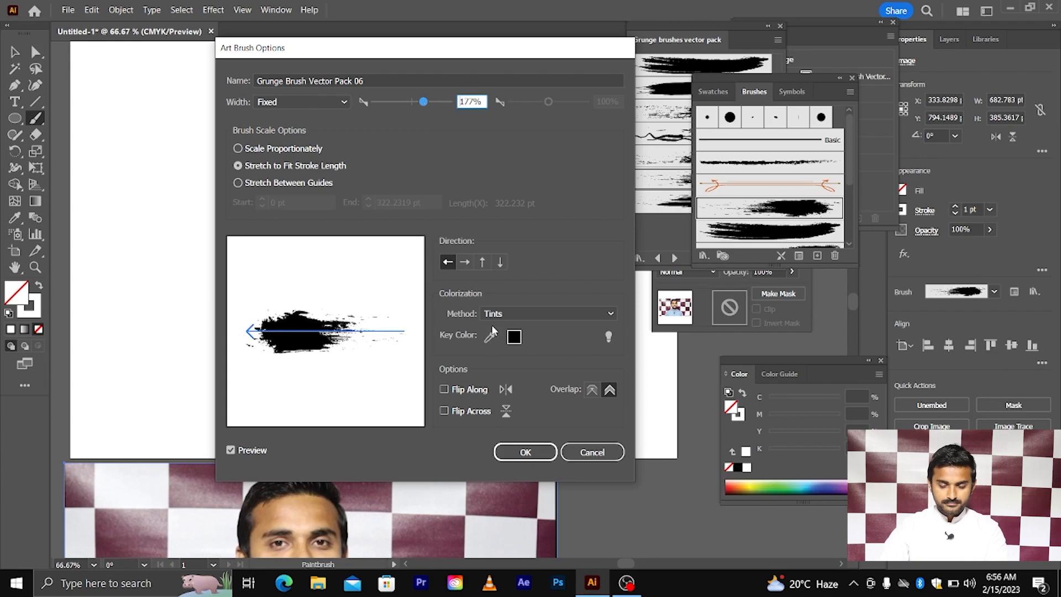
left_click(522, 452)
left_click(410, 289)
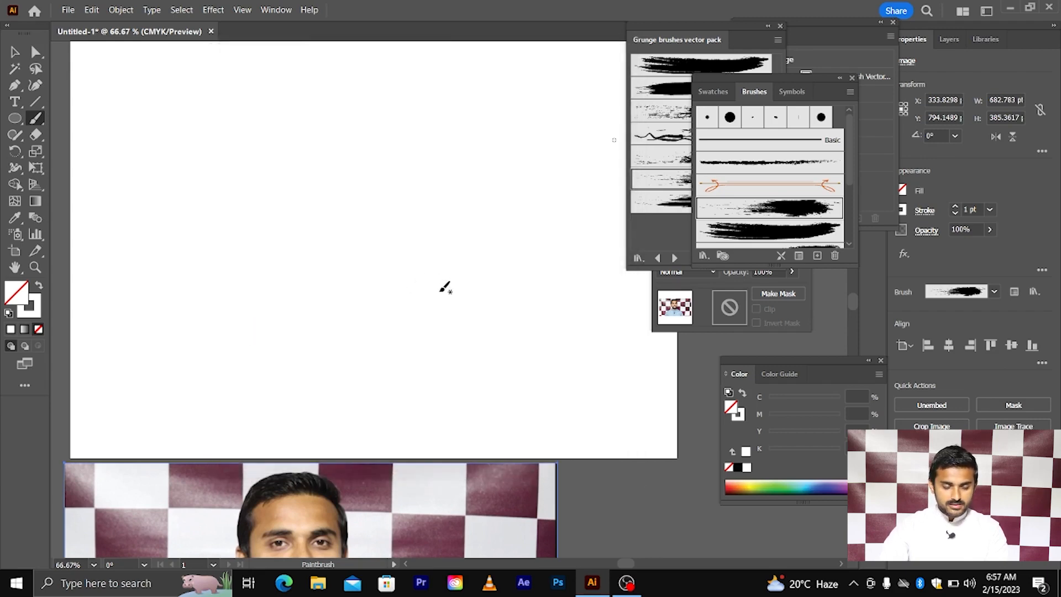
- Set the stroke colour to black with no fill
double_click(35, 307)
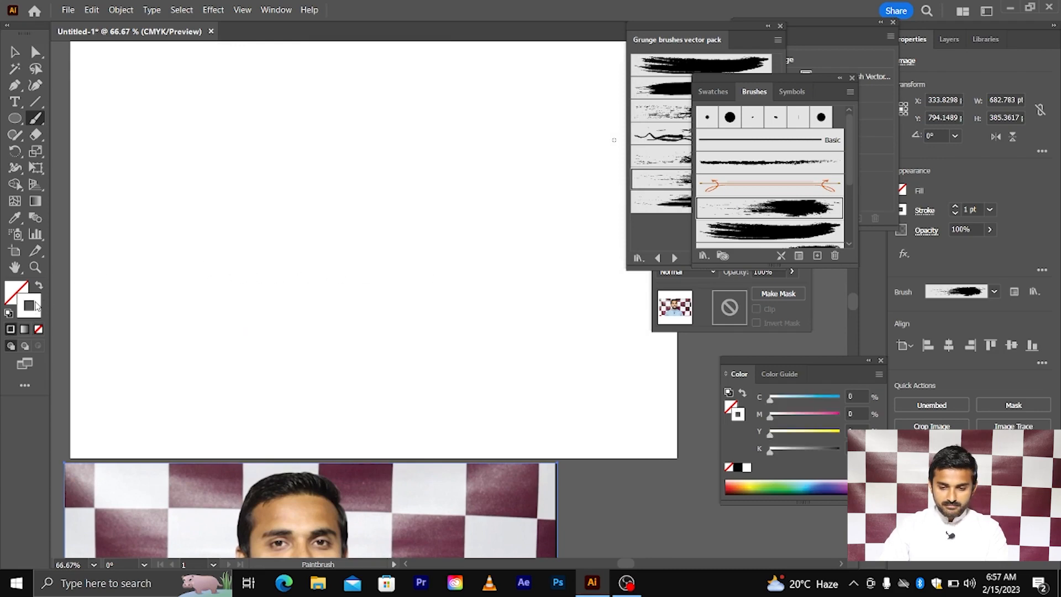
left_click(676, 409)
left_click(844, 239)
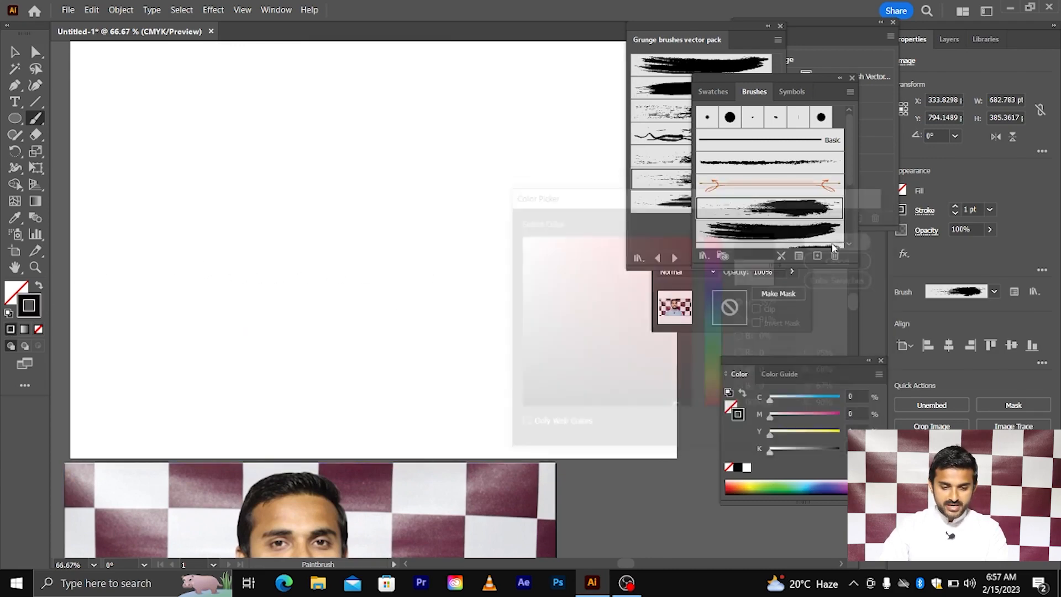
mouse_move(350, 304)
left_mouse_down()
mouse_move(284, 311)
mouse_move(356, 239)
left_mouse_up()
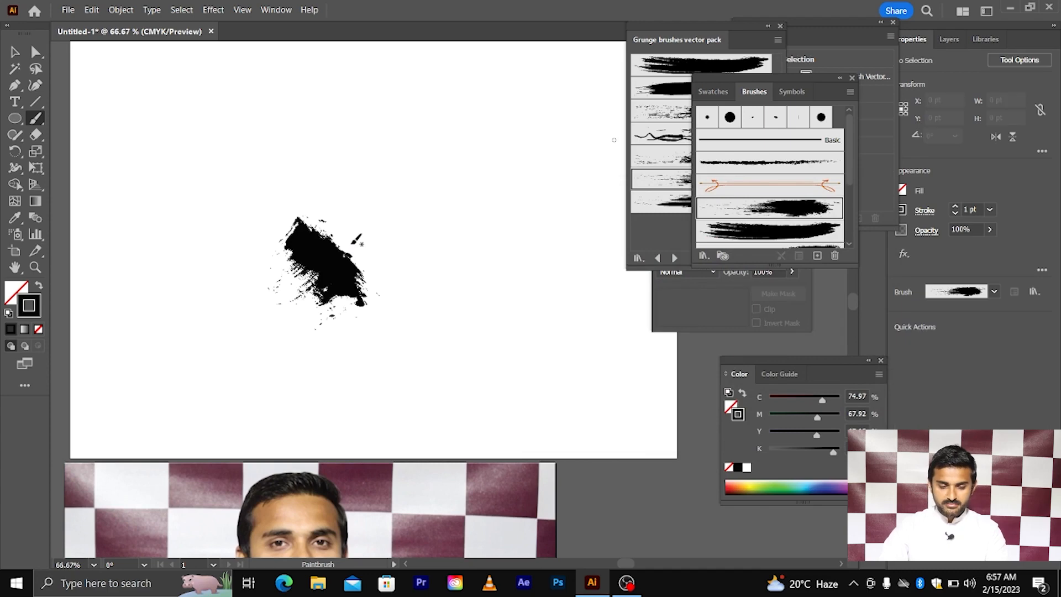
key("ctrl+z")
left_click_drag(282, 301, 410, 172)
key("ctrl+z")
mouse_move(203, 343)
left_mouse_down()
mouse_move(283, 269)
mouse_move(391, 139)
left_mouse_up()
key("ctrl+z")
- Paint a diagonal grunge stroke about 217 pt wide and 252 pt high on the artboard's upper half and expand its appearance
left_click_drag(297, 263, 455, 82)
left_click(16, 52)
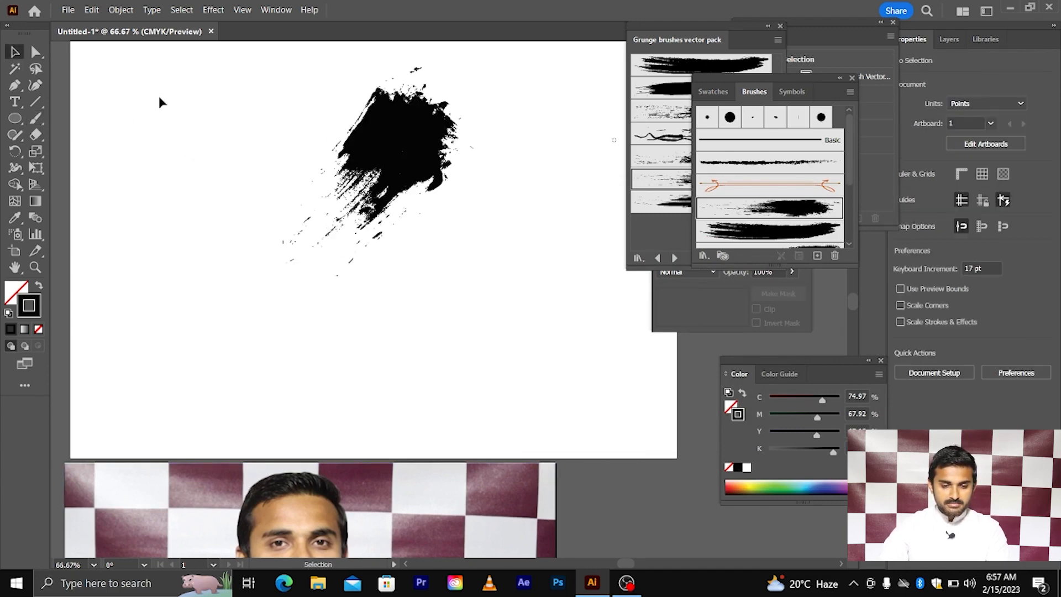
left_click_drag(159, 95, 420, 216)
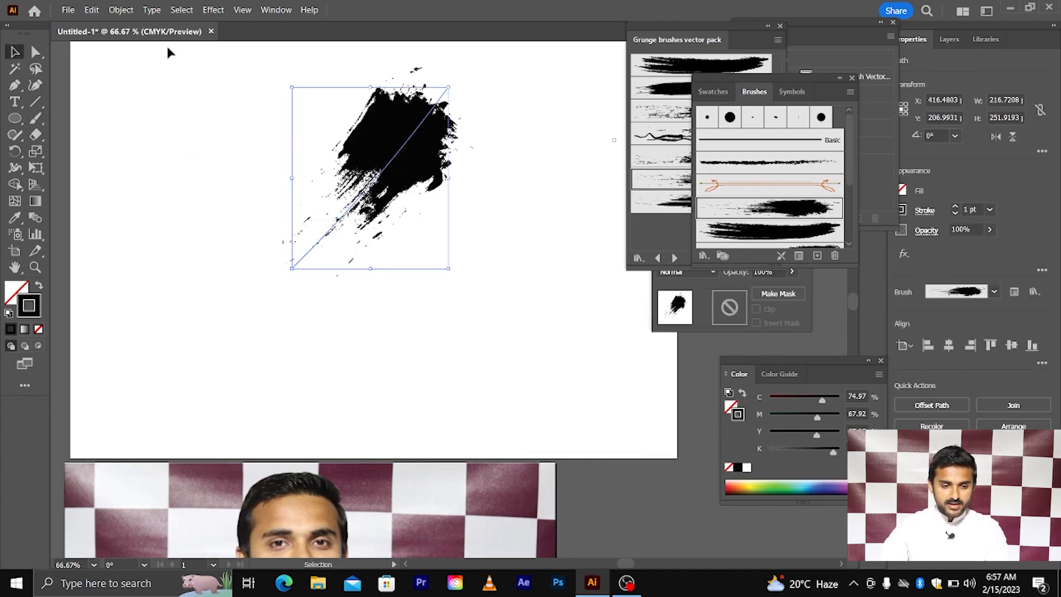
left_click(121, 10)
left_click(166, 178)
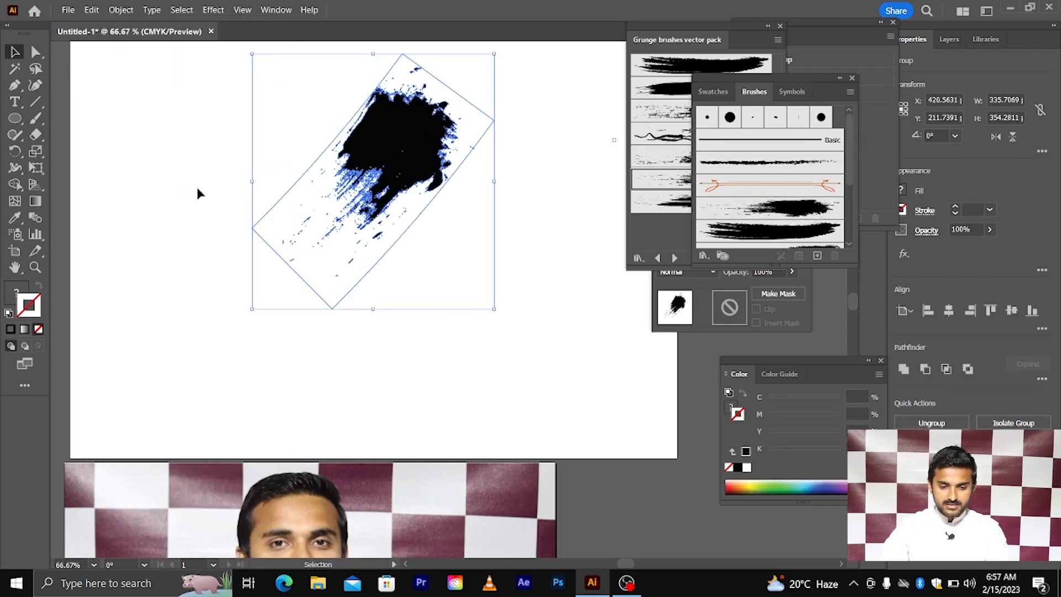
- Ungroup the expanded brush stroke and delete its tilted bounding rectangle
left_click(421, 274)
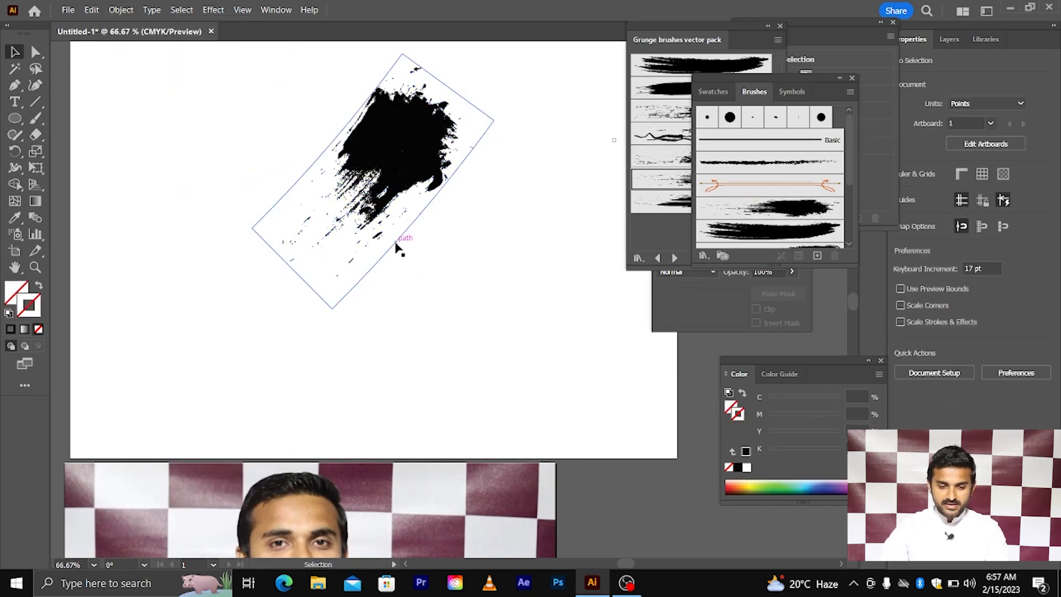
left_click(396, 247)
right_click(397, 244)
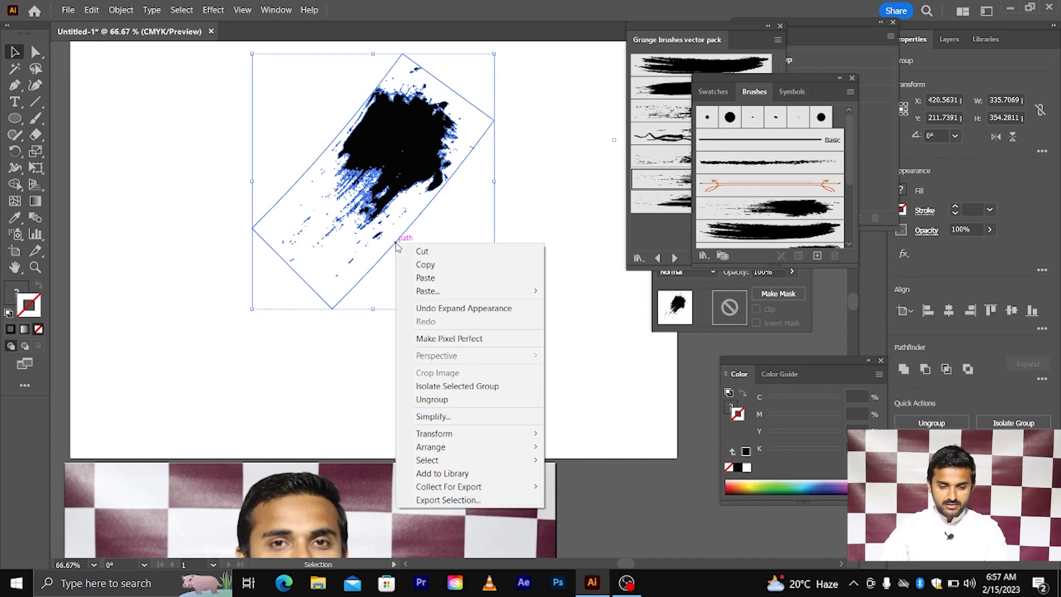
left_click(443, 402)
left_click(436, 378)
left_click_drag(373, 274, 410, 320)
key("Delete")
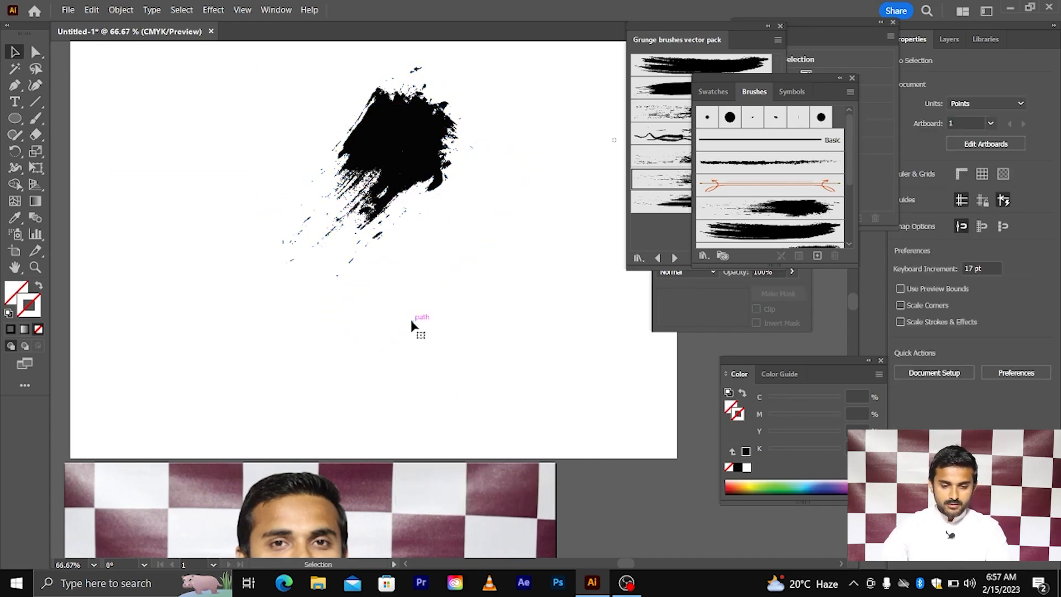
- Delete the stray specks around the lower tail of the brush shape
scroll(383, 319, "up", 1)
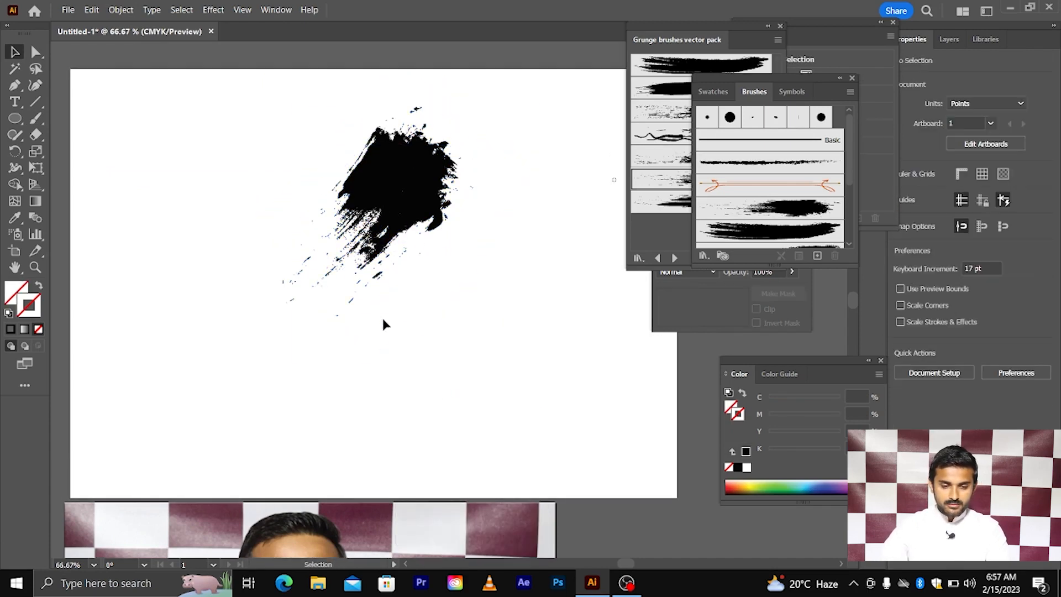
left_click(301, 260)
scroll(304, 273, "up", 2)
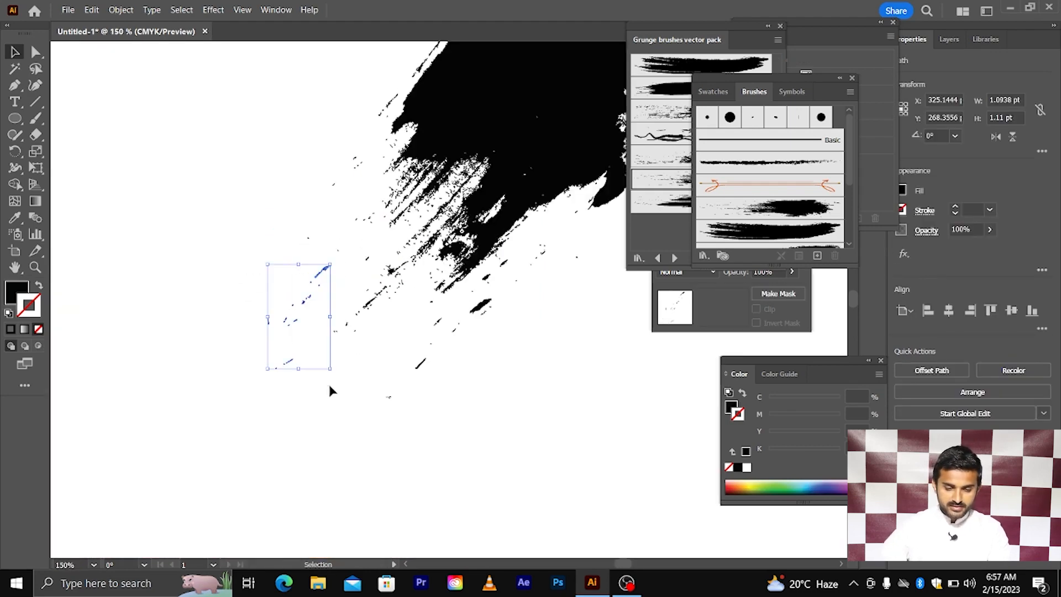
key("Delete")
scroll(321, 376, "down", 1)
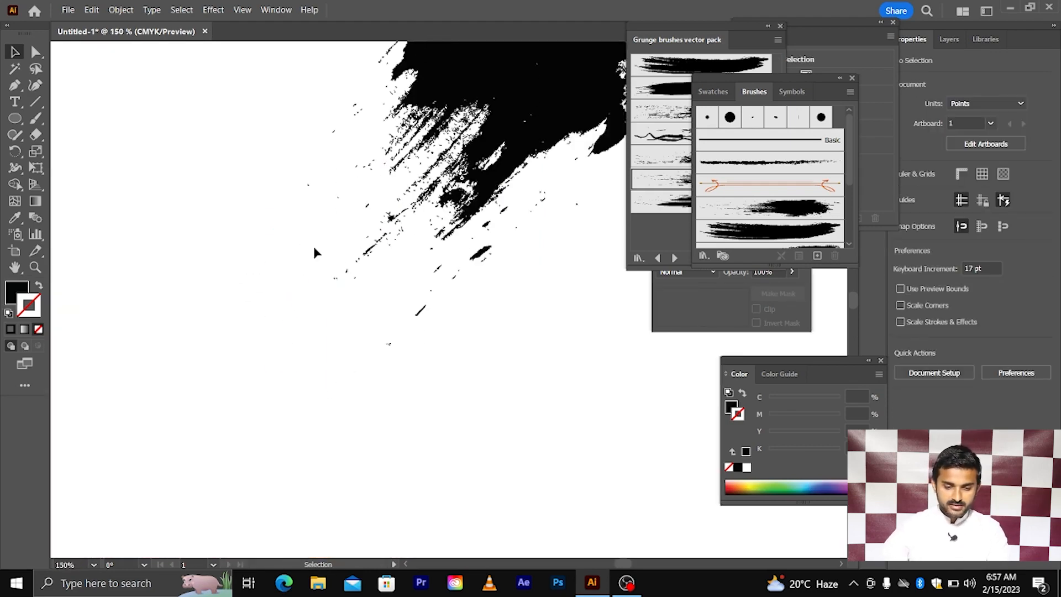
left_click_drag(315, 248, 380, 331)
key("Delete")
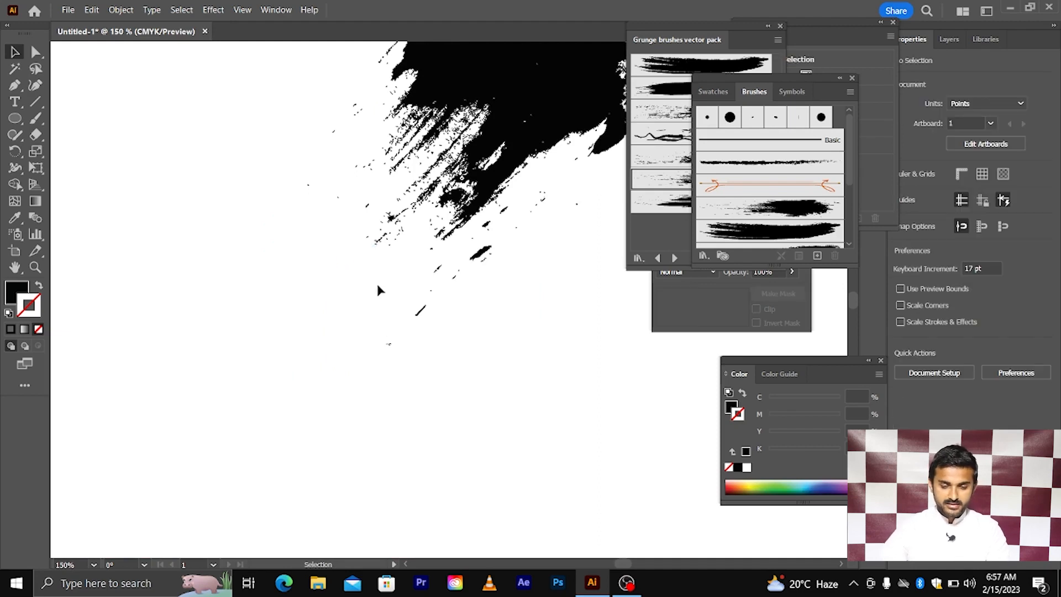
left_click_drag(377, 286, 475, 373)
key("Delete")
scroll(475, 372, "down", 5)
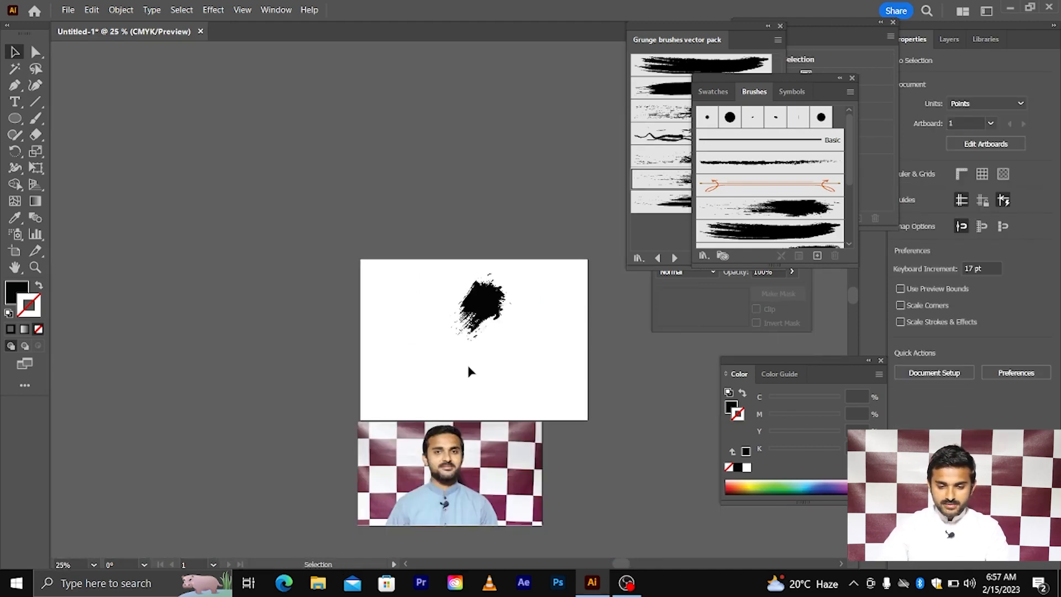
- Select all remaining pieces of the brush shape and group them
scroll(469, 372, "up", 3)
left_click_drag(383, 211, 656, 422)
scroll(562, 383, "down", 3)
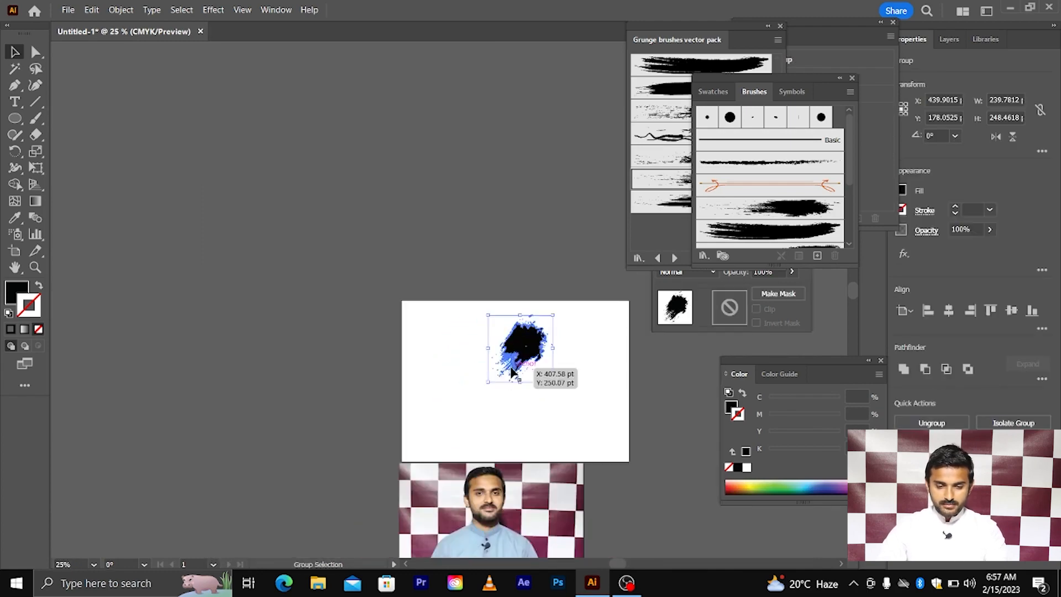
scroll(513, 373, "down", 1)
scroll(547, 313, "up", 3)
- Move the brush group to the middle of the artboard and enlarge it to about 406 by 421 pt
left_click_drag(547, 314, 525, 378)
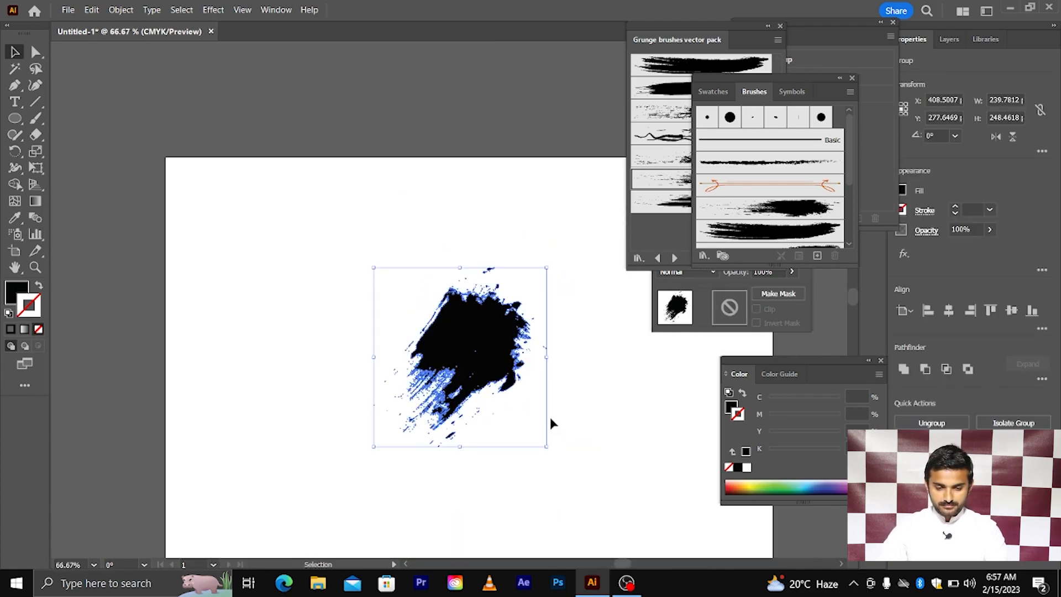
left_click_drag(547, 446, 647, 507)
scroll(564, 416, "down", 2)
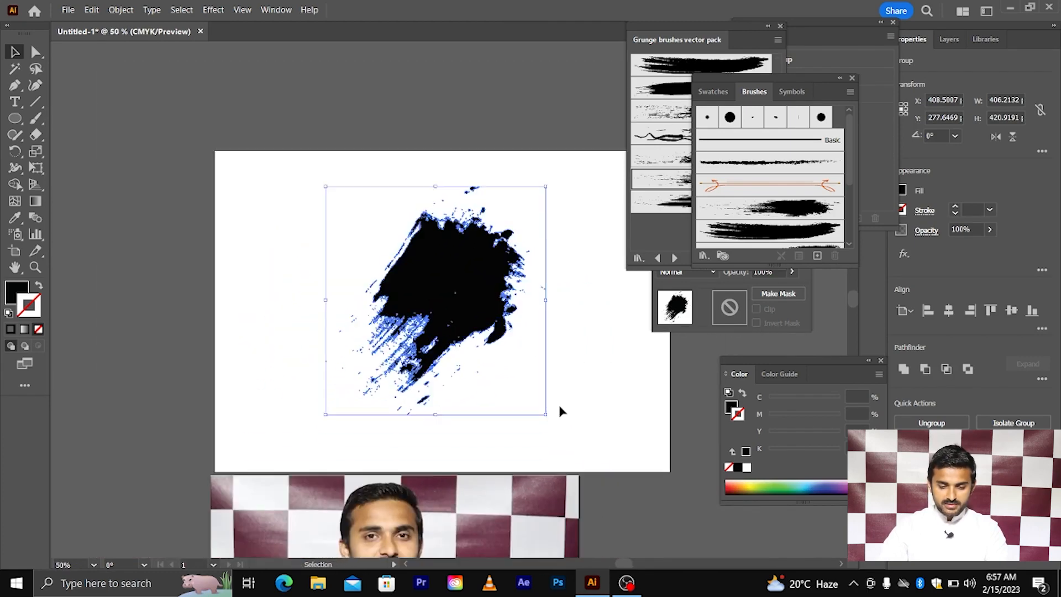
left_click(559, 405)
- Move the photo onto the artboard under the brush shape and send it to the back
left_click_drag(484, 507, 540, 232)
scroll(540, 232, "right", 2)
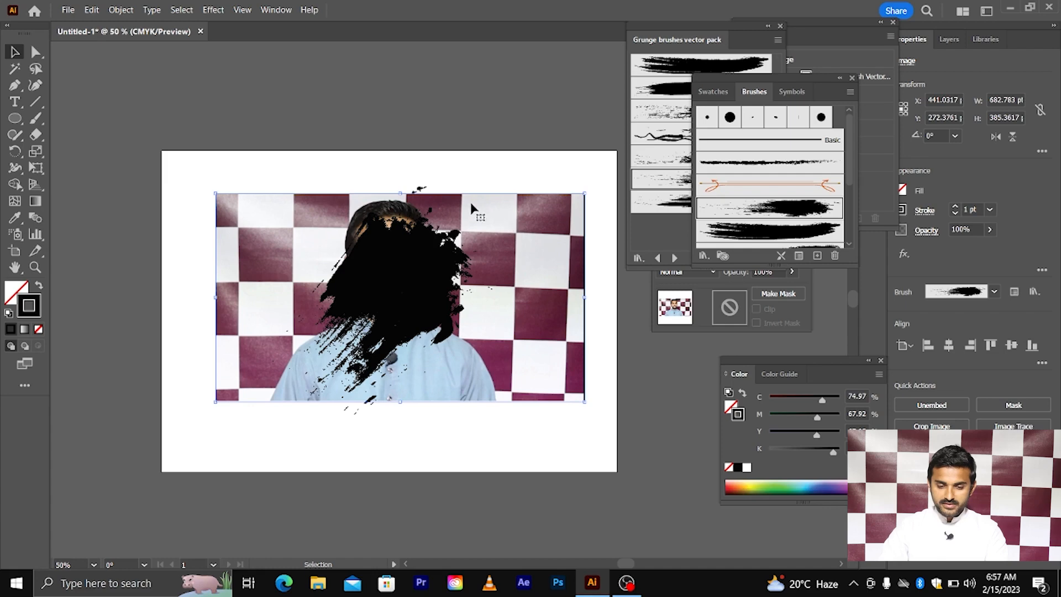
right_click(495, 224)
mouse_move(541, 381)
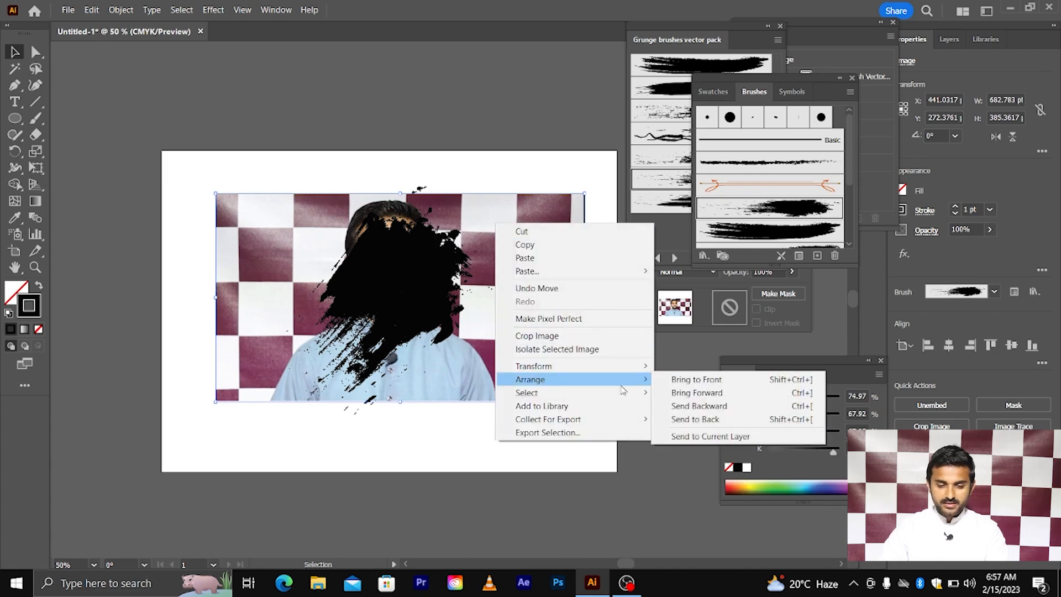
left_click(742, 423)
left_click(539, 453)
- Rotate the brush shape to 306.41°, resize it to about 536 by 328 pt and position it over the portrait's head
scroll(382, 310, "left", 3)
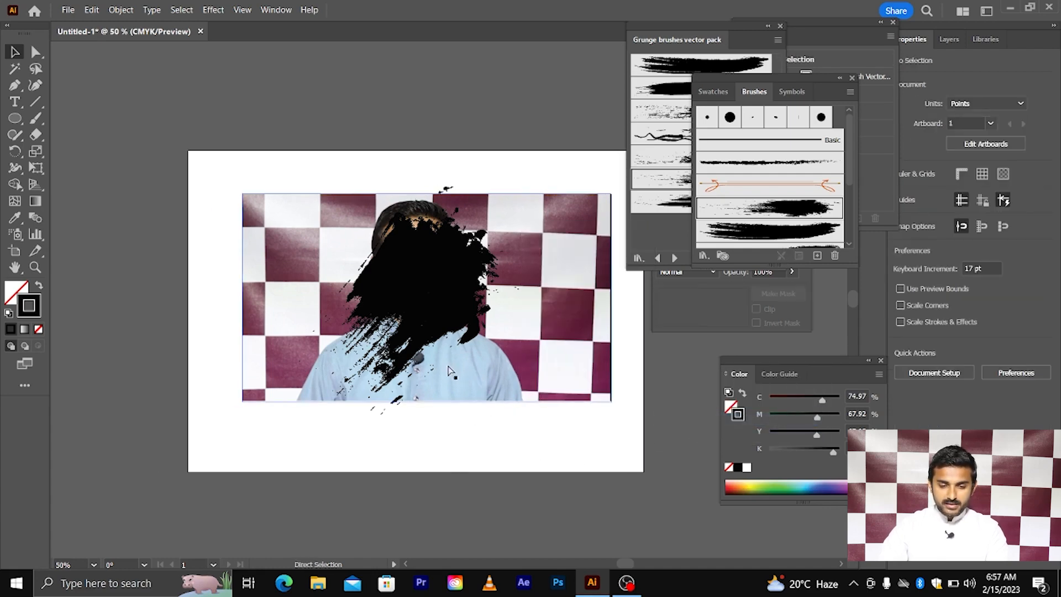
scroll(420, 288, "up", 1)
scroll(433, 302, "up", 2)
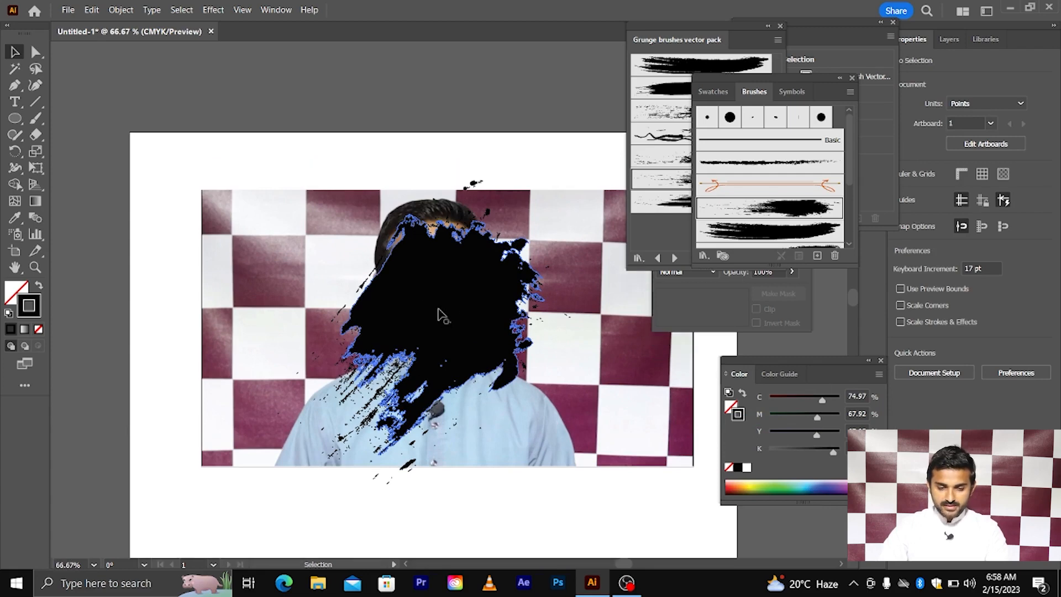
left_click_drag(450, 308, 442, 302)
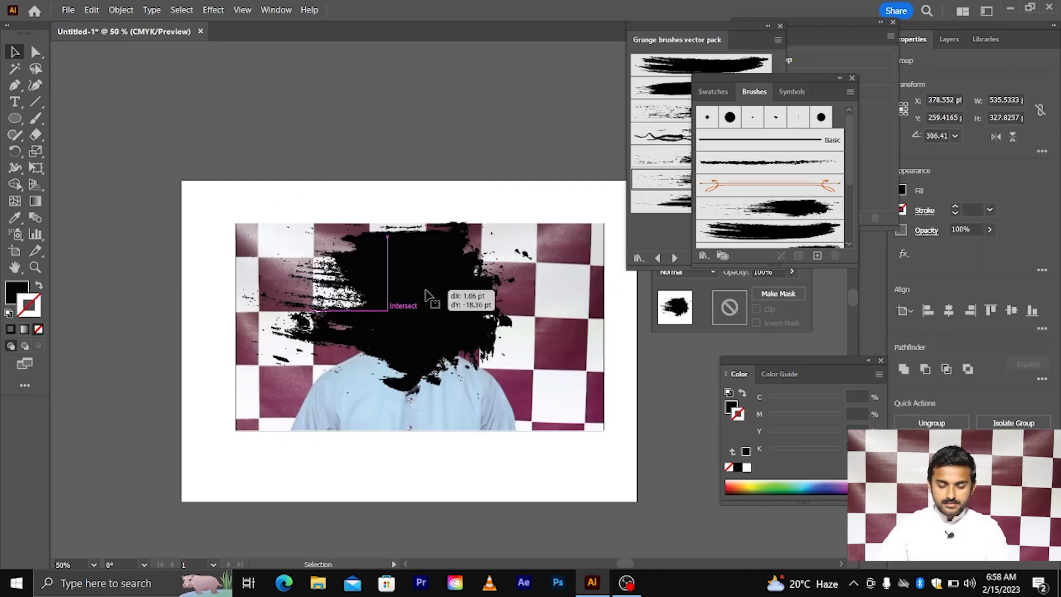
left_click_drag(426, 290, 426, 290)
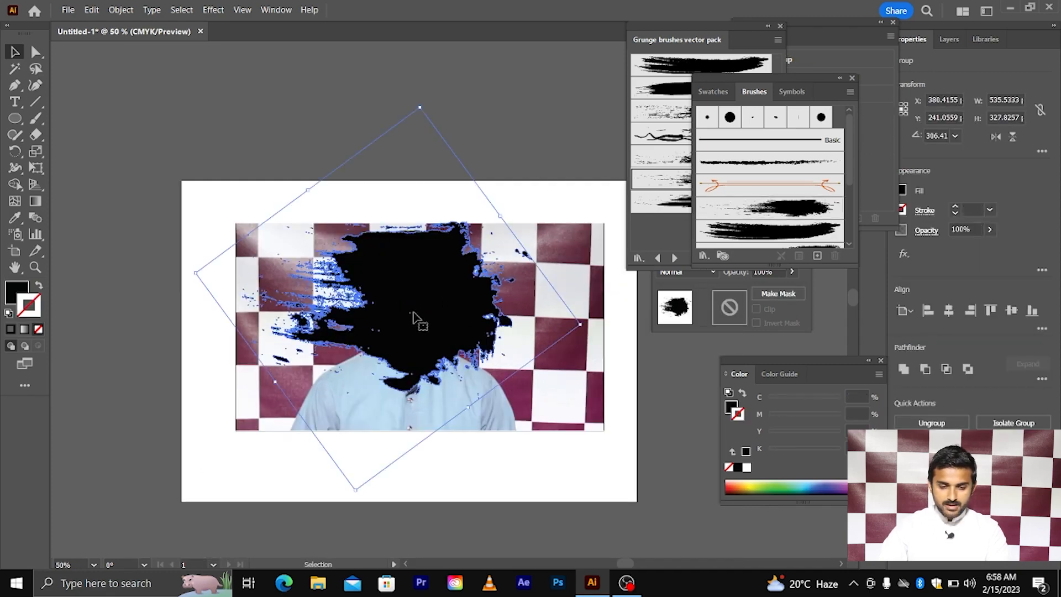
scroll(413, 311, "right", 1)
scroll(415, 315, "down", 1)
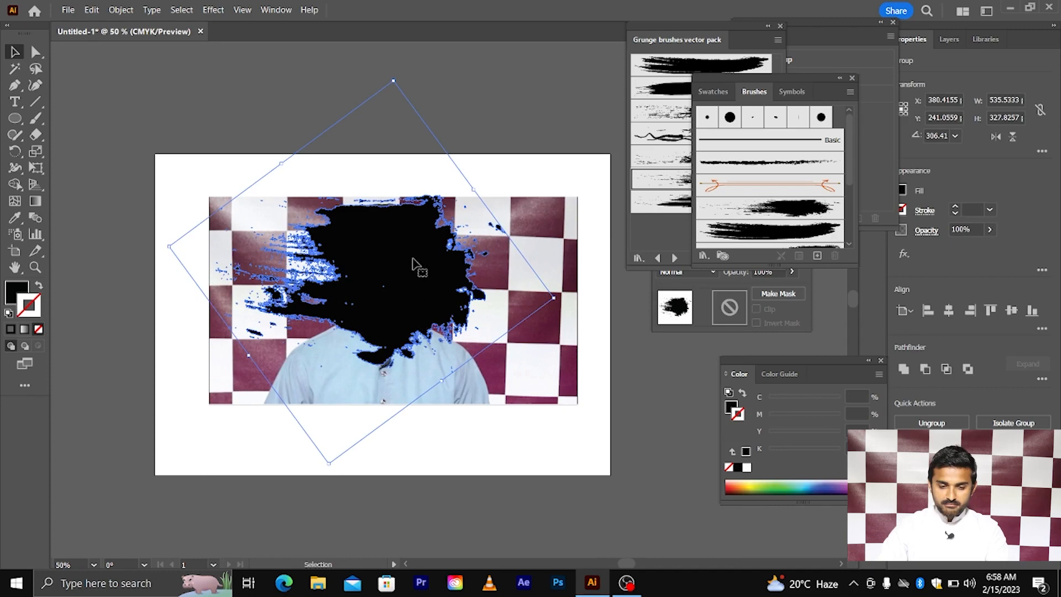
- Make a clipping mask from the brush shape and the photo, accepting the complex mask object, and switch to Direct Selection
left_click(530, 217, "shift")
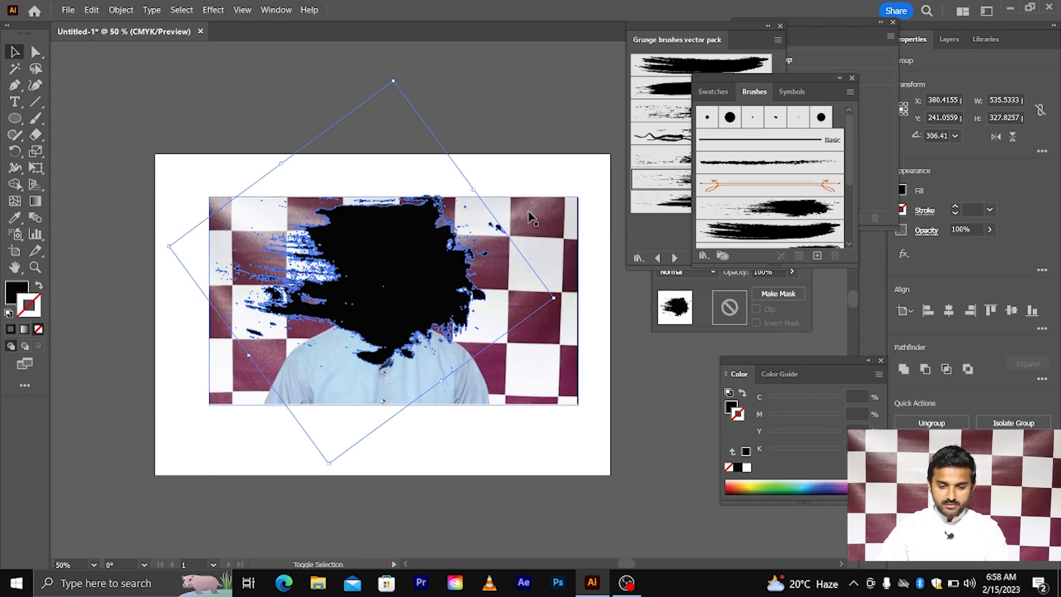
right_click(530, 217)
left_click(562, 360)
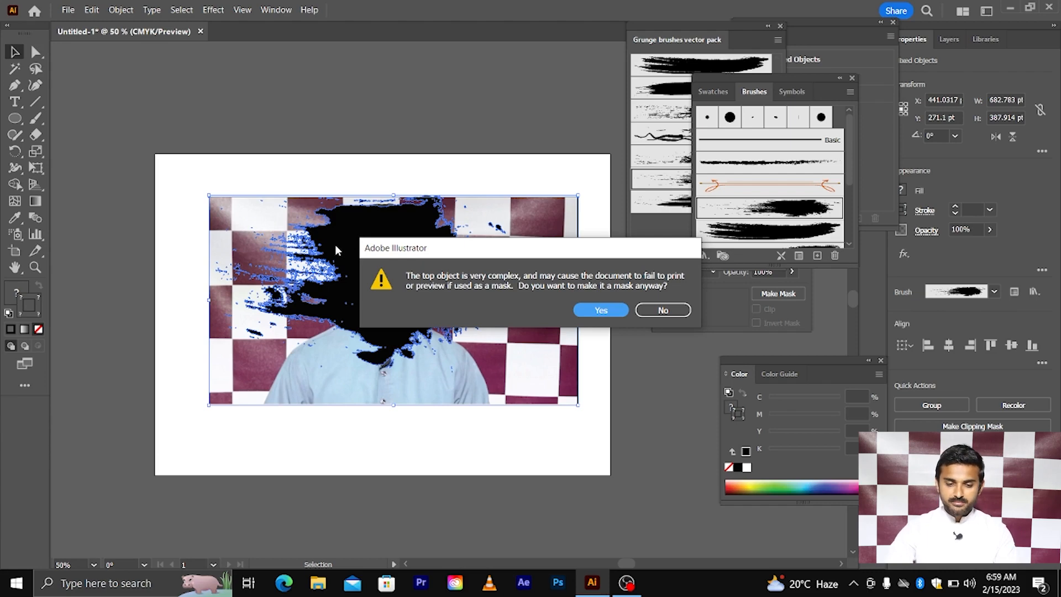
left_click(602, 310)
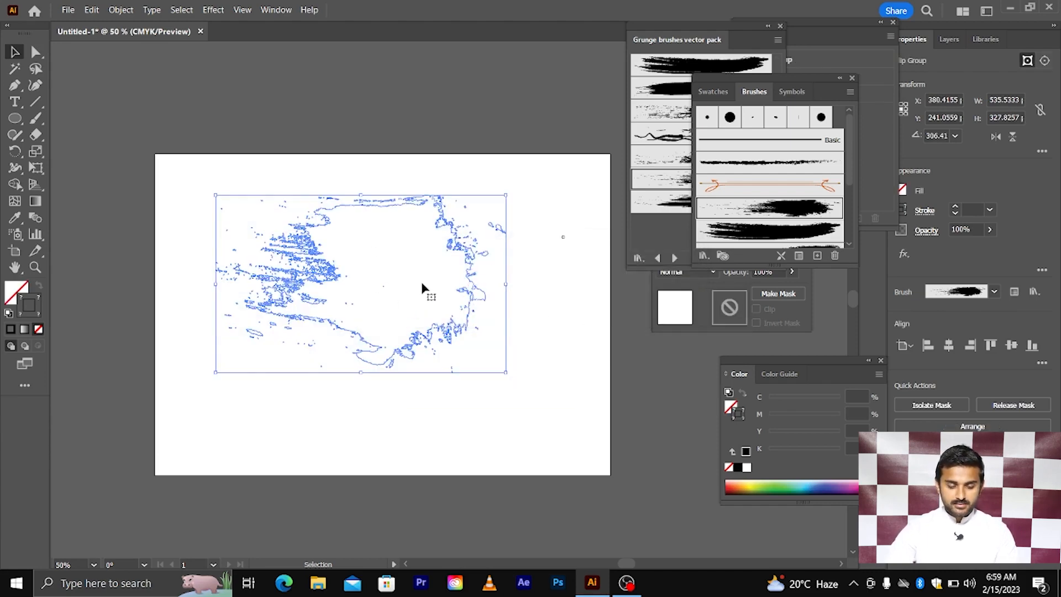
key("a")
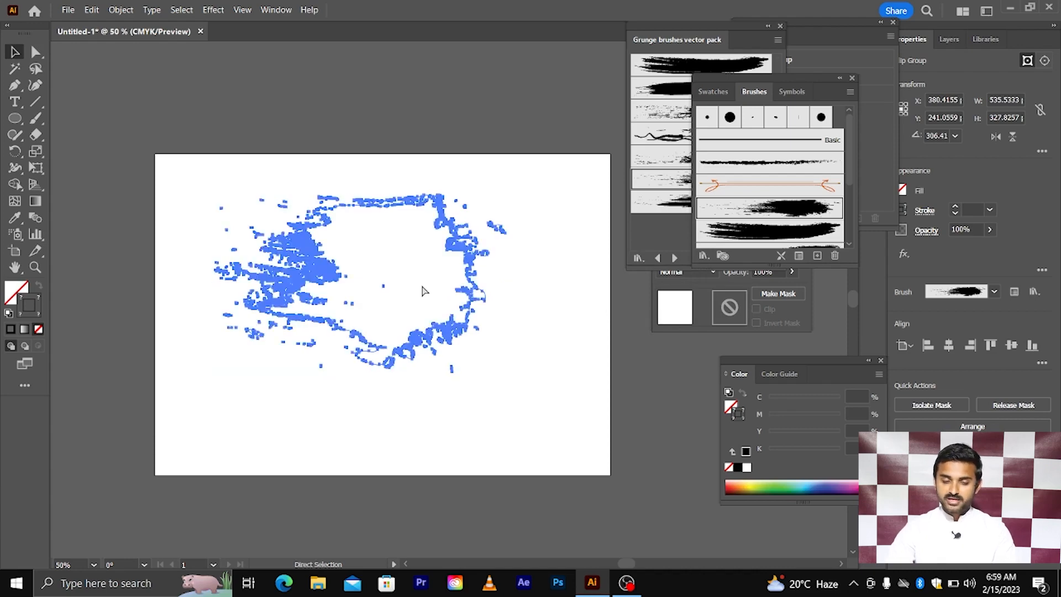
- Undo the clipping mask so the brush shape and the photo are separate objects again
left_click(479, 440)
key("v")
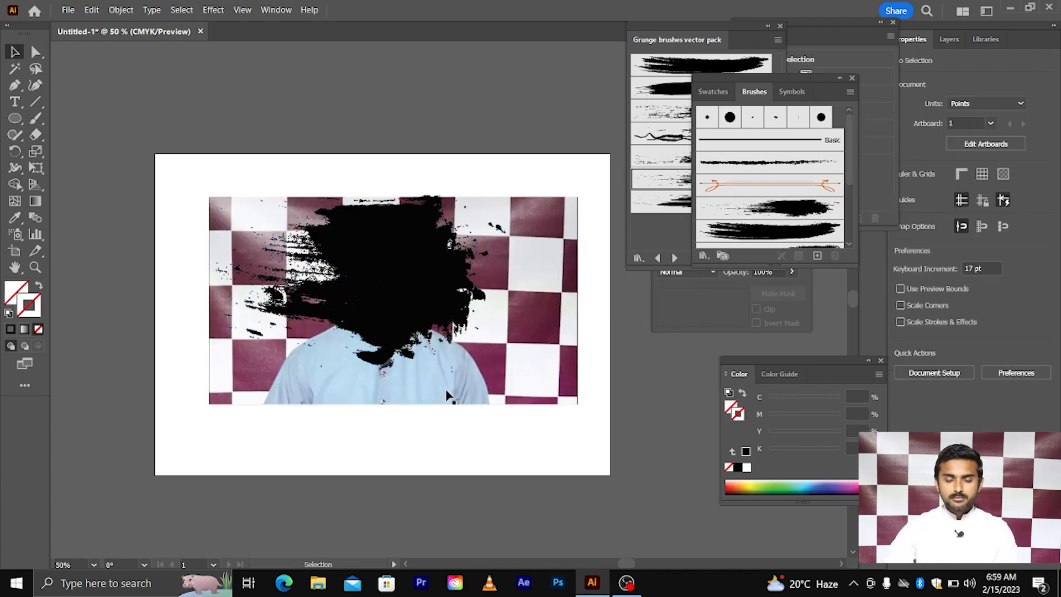
left_click(418, 303)
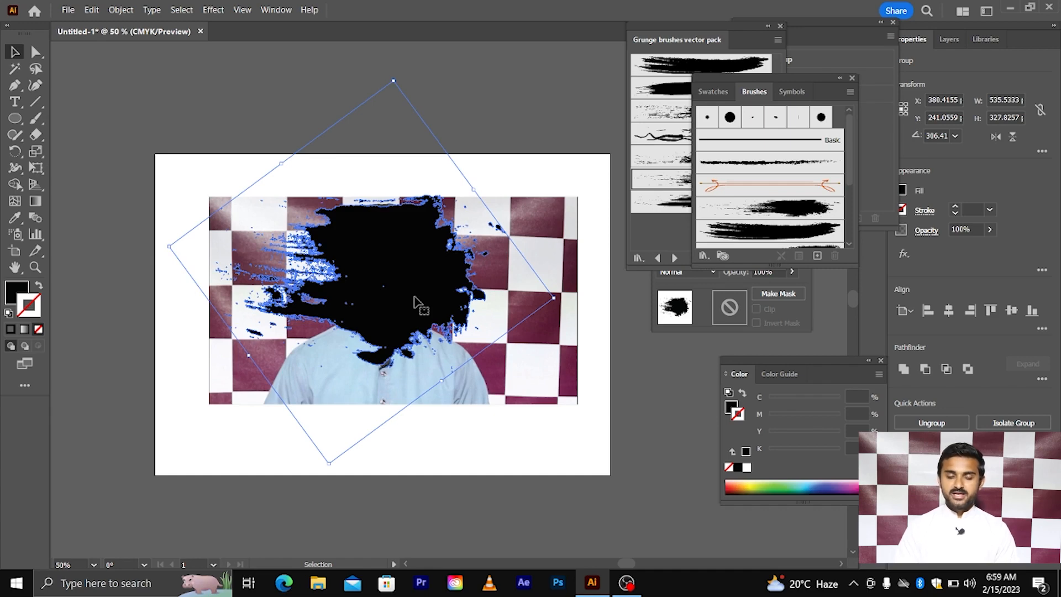
left_click(340, 167)
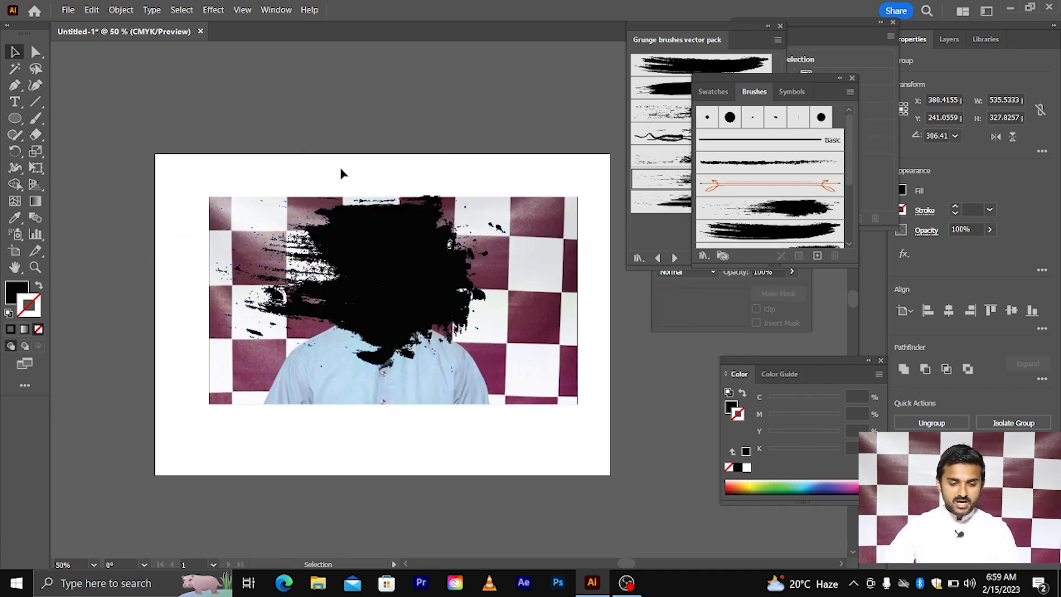
- Convert the grouped brush shape over the portrait into a compound path
left_click(391, 254)
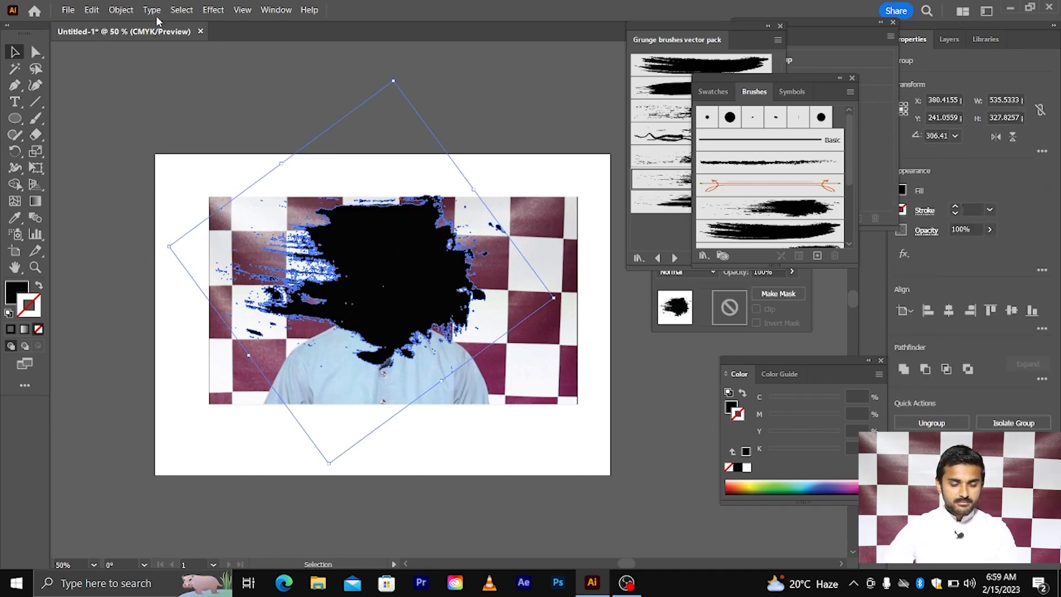
left_click(122, 10)
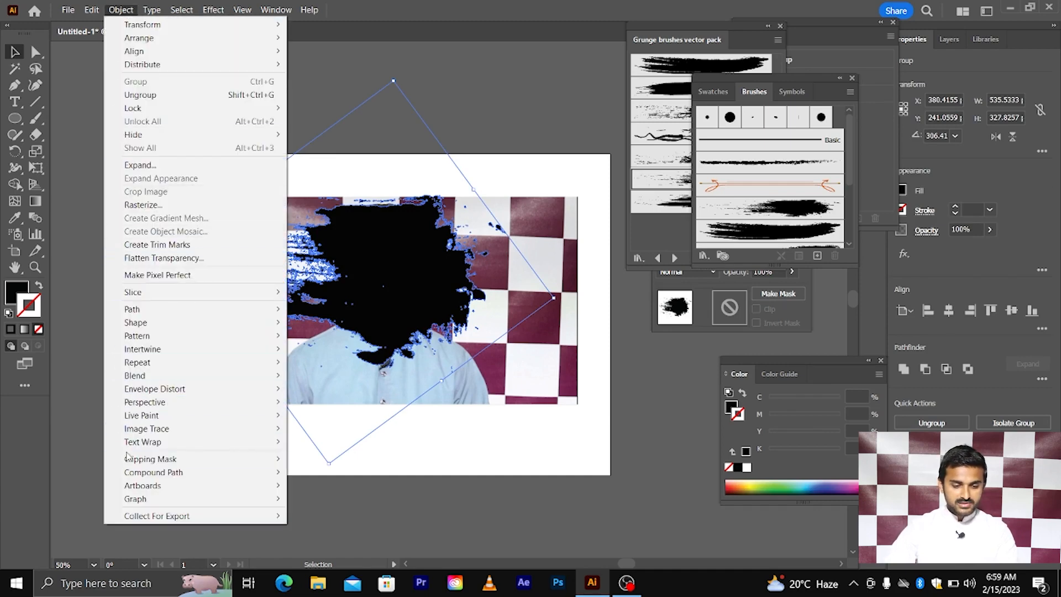
mouse_move(138, 474)
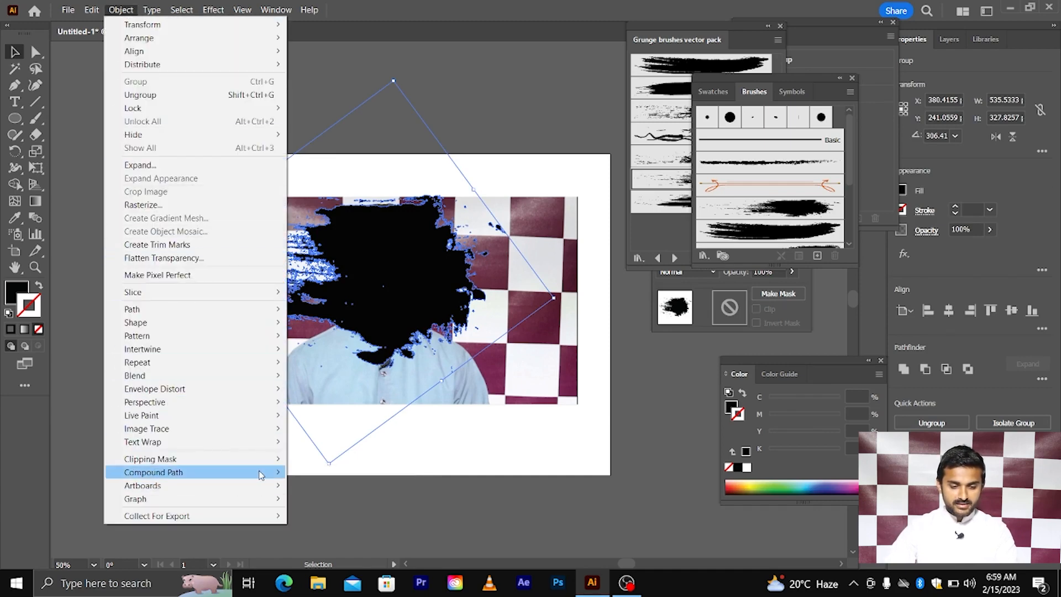
left_click(307, 472)
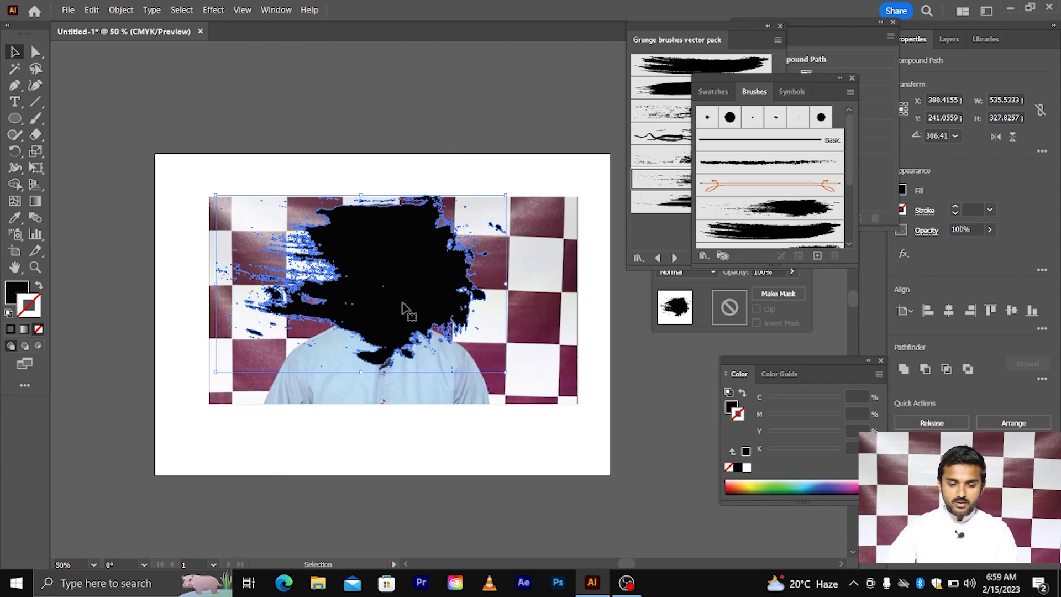
- Make a clipping mask from the compound brush shape and the photo, accept the complex mask object, and inspect the masked portrait
left_click_drag(367, 286, 464, 409)
key("ctrl+z")
right_click(400, 280)
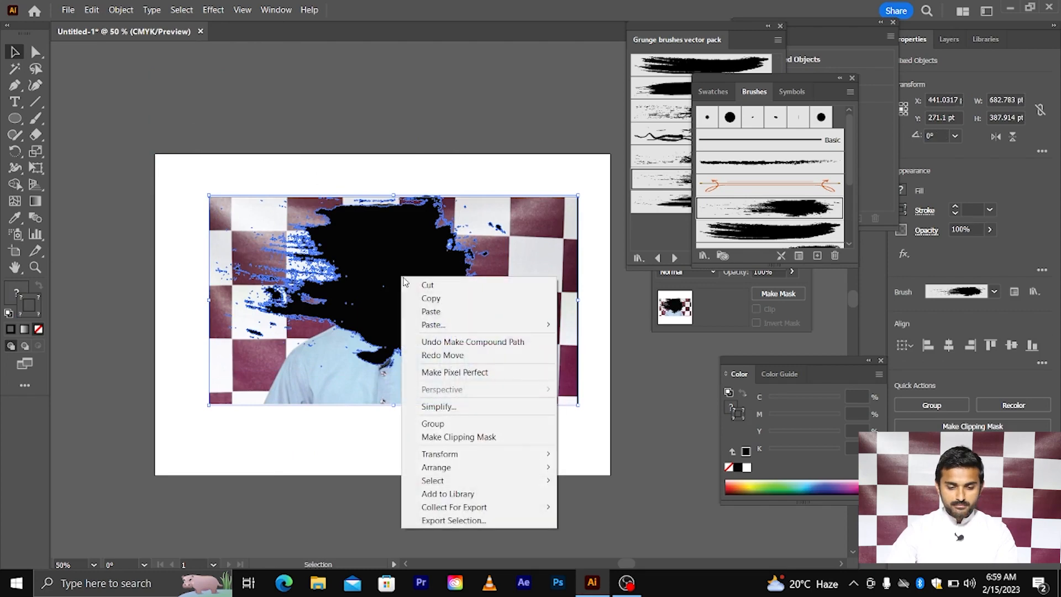
left_click(473, 436)
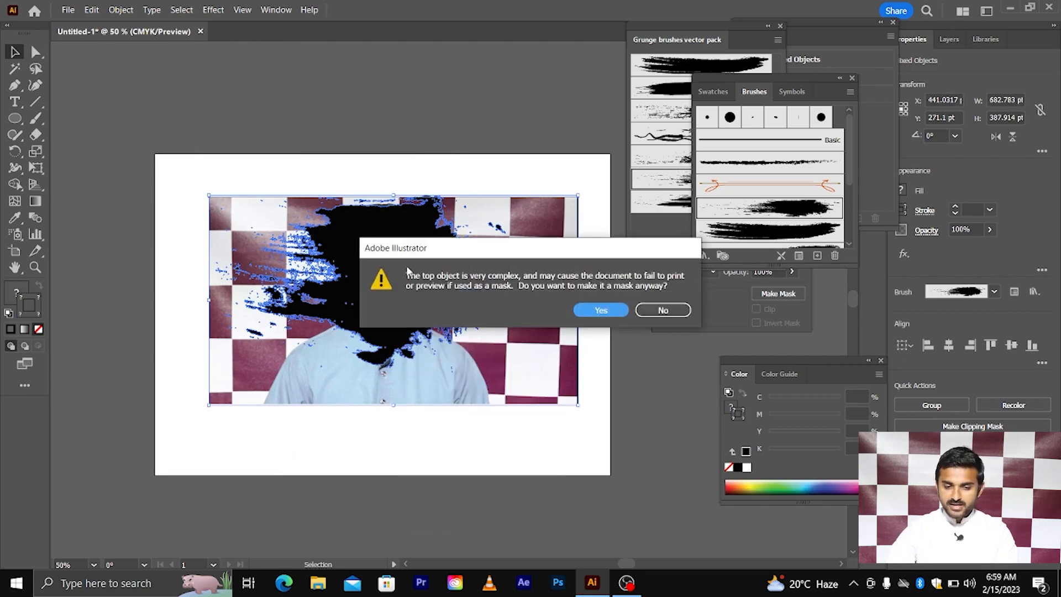
left_click(578, 307)
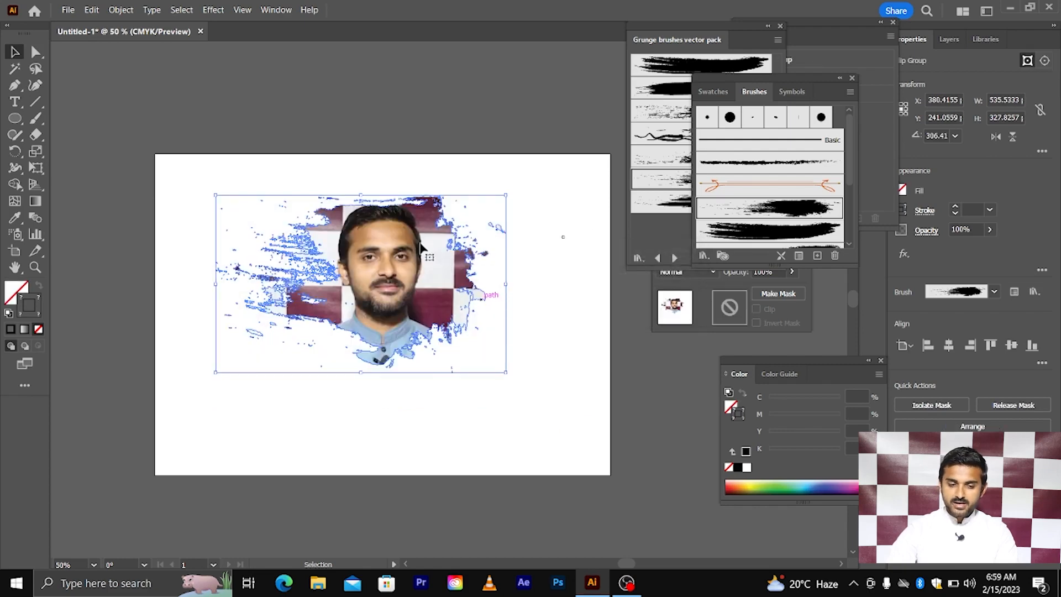
scroll(350, 267, "up", 2)
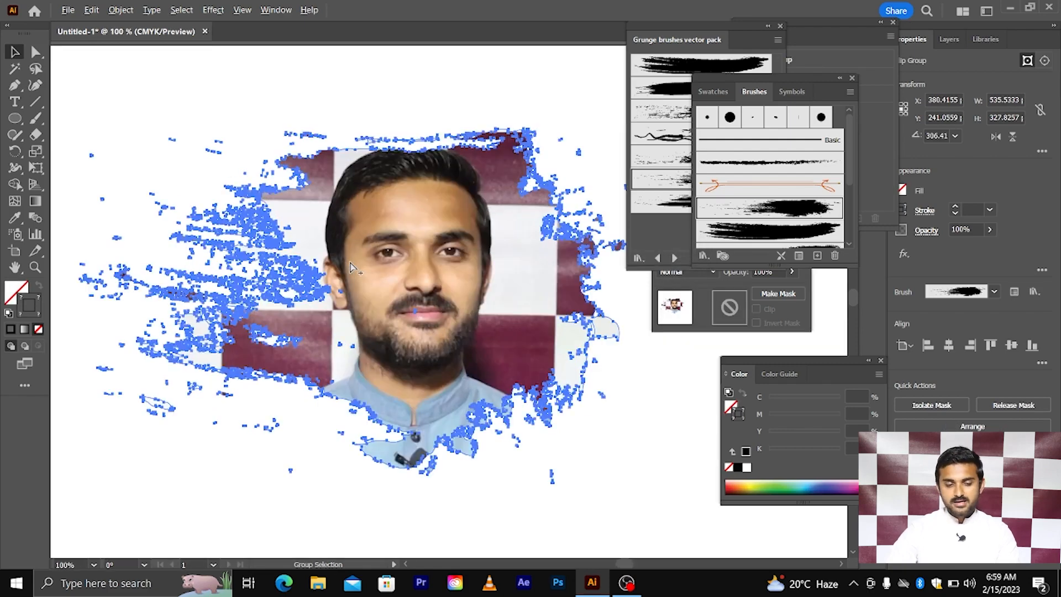
scroll(352, 269, "down", 2)
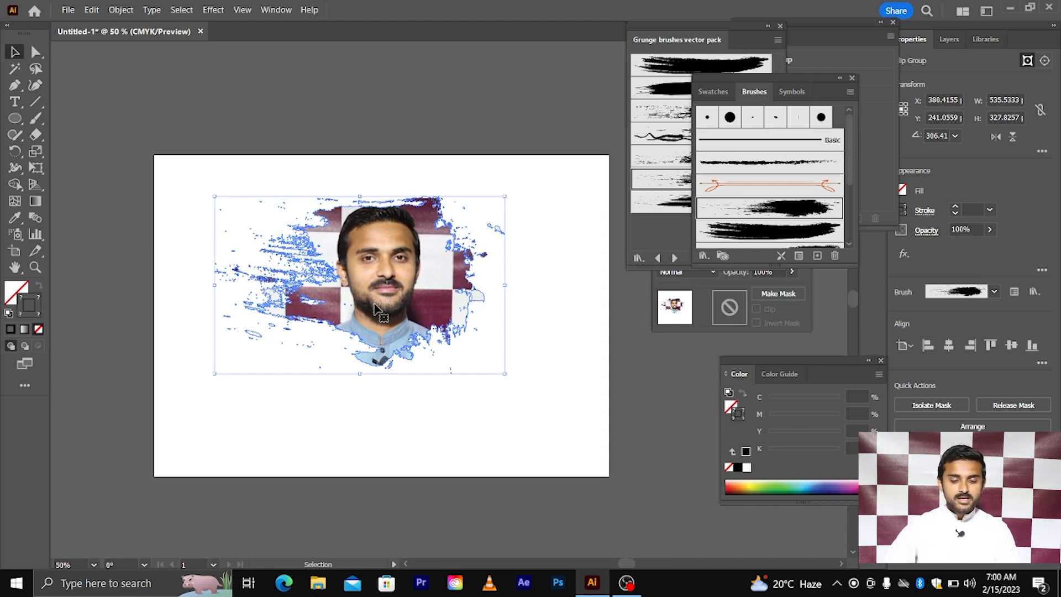
left_click(460, 377)
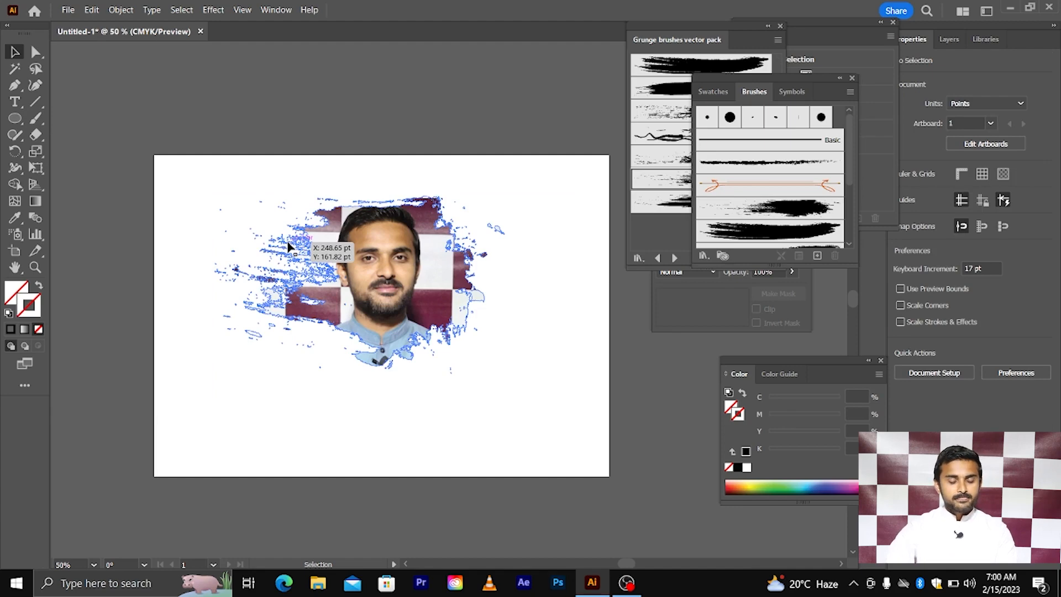
- Move the clipped portrait off the artboard to about X -378 pt, Y 906 pt
key("ctrl+minus")
left_click_drag(362, 284, 109, 549)
scroll(419, 334, "up", 2)
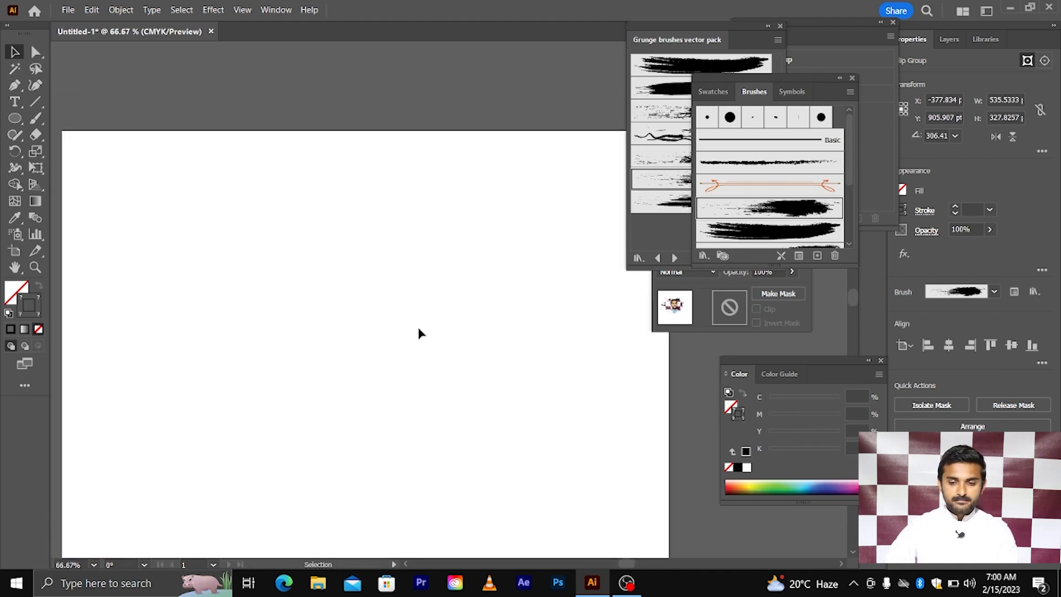
scroll(509, 185, "down", 3)
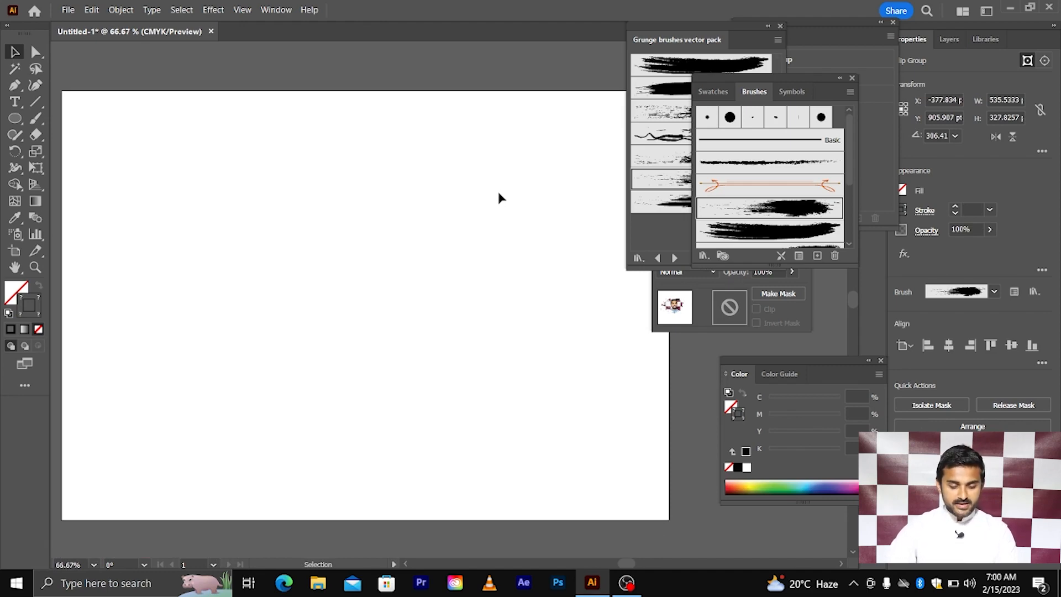
- Switch to the desktop and place the portrait image with the dark suit jacket onto the empty artboard
key("super+d")
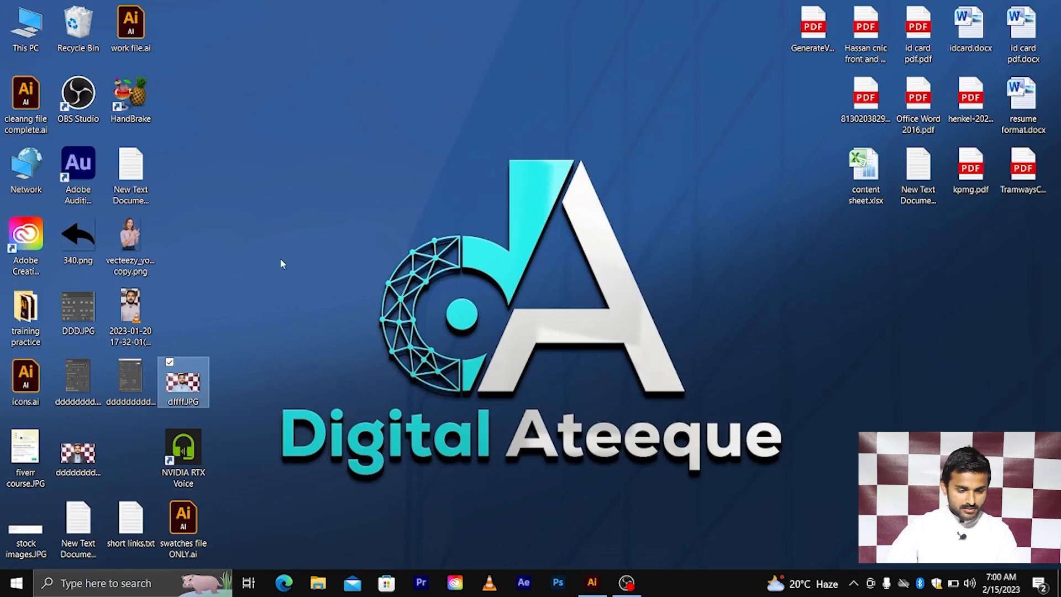
left_click_drag(78, 454, 428, 299)
key("ctrl+minus")
key("ctrl+minus")
scroll(409, 290, "up", 2)
scroll(409, 290, "up", 1)
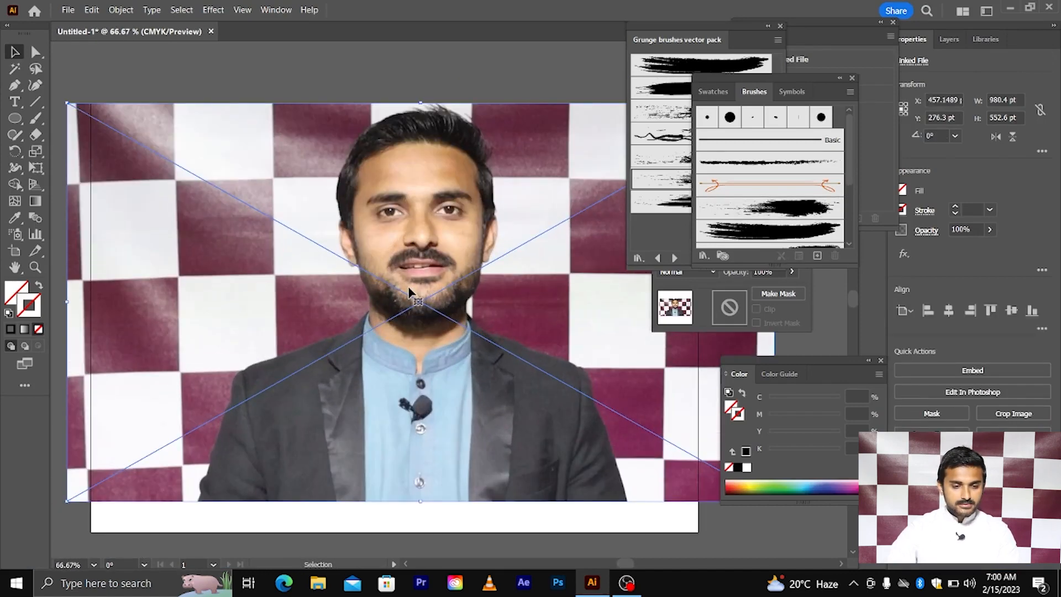
scroll(409, 292, "up", 1)
left_click(220, 75)
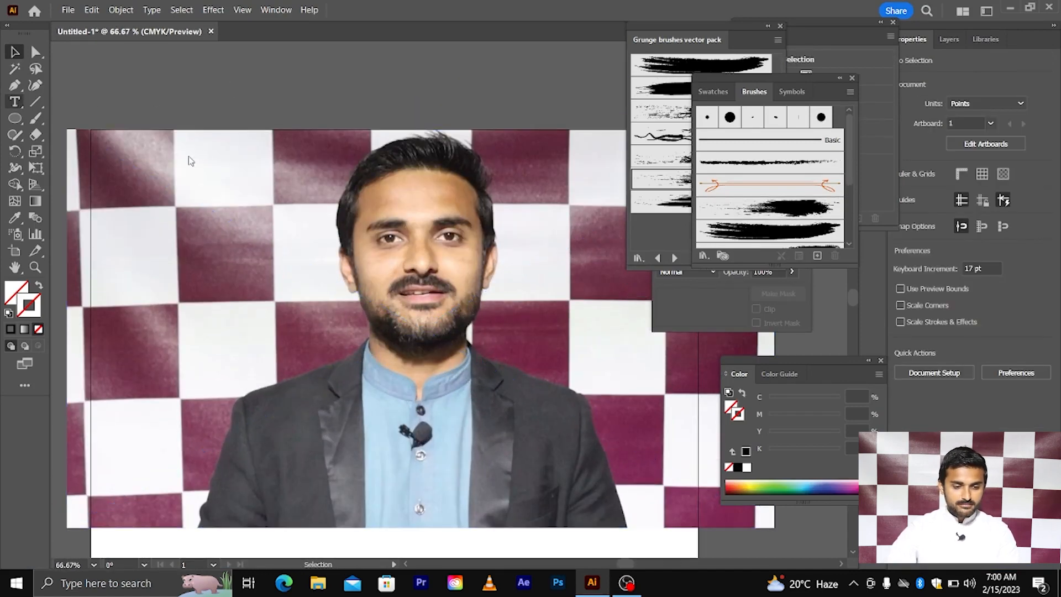
- Add the text "digital ateeque" above the photo and enlarge it to about 331 by 57 pt
scroll(176, 120, "up", 3)
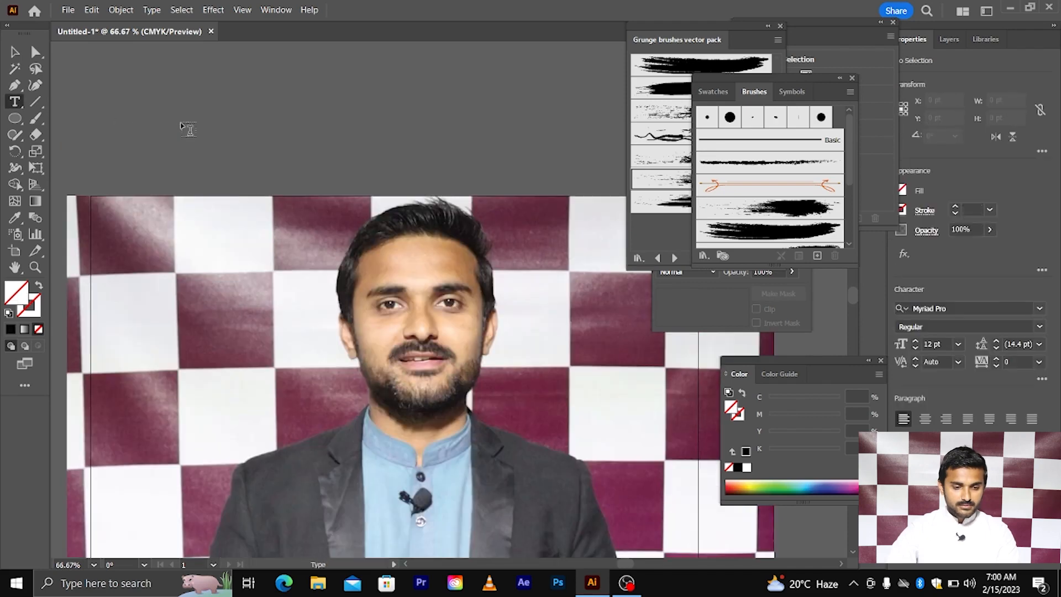
left_click(221, 143)
type("digital ateeq")
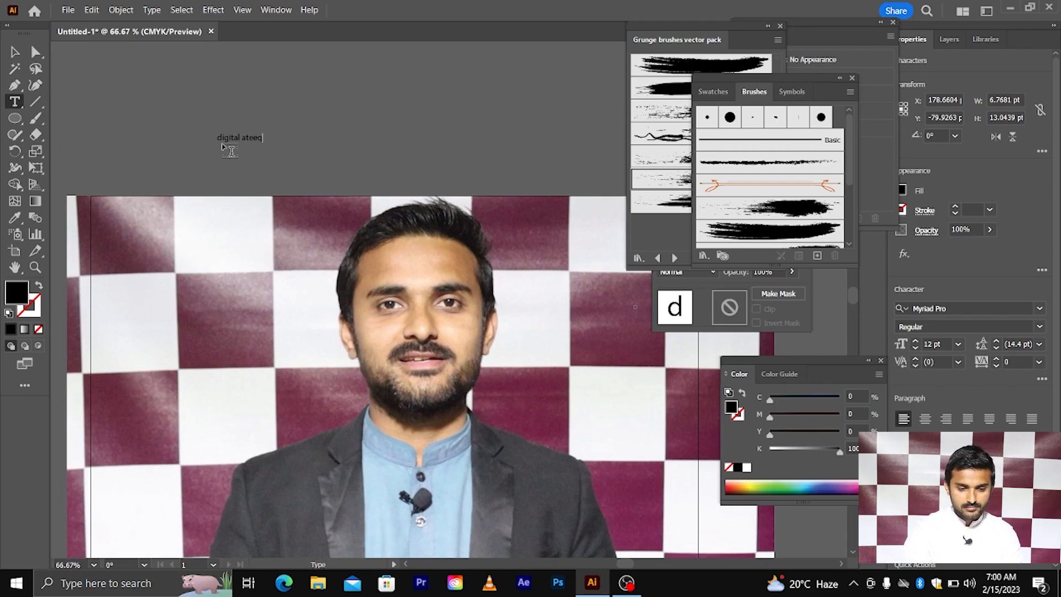
type("ue")
key("Escape")
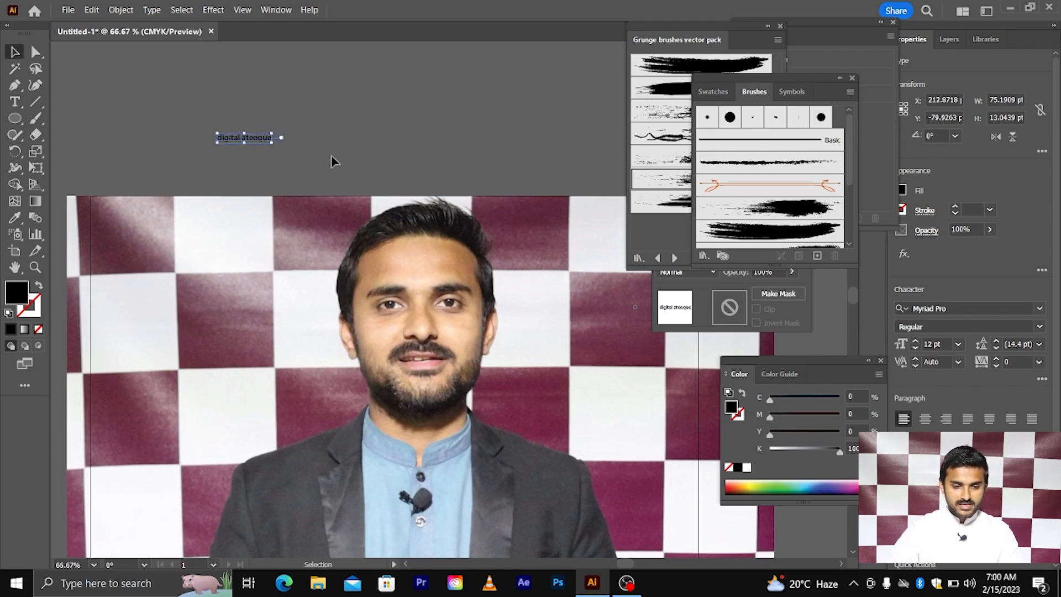
left_click_drag(270, 142, 363, 158)
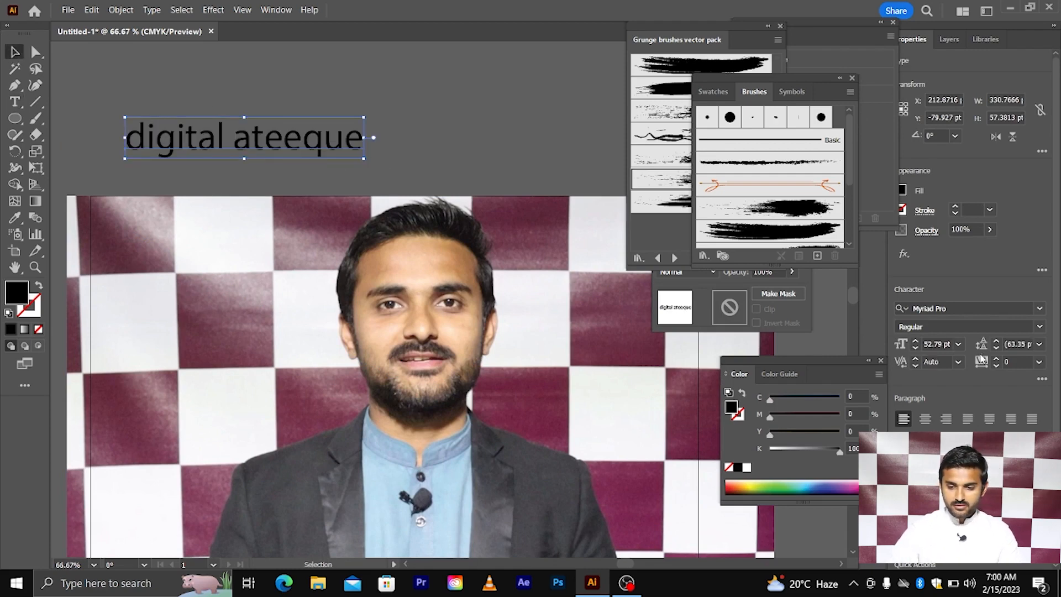
- Set the text's font to Nexa Heavy, previewing other fonts found with "eth" and "nex"
left_click(942, 304)
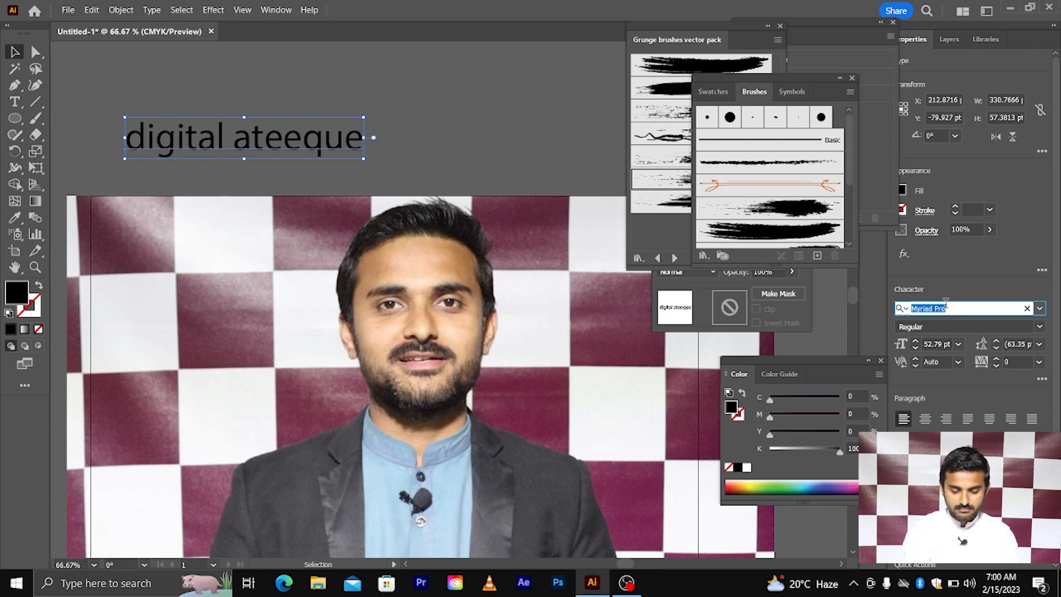
type("eth")
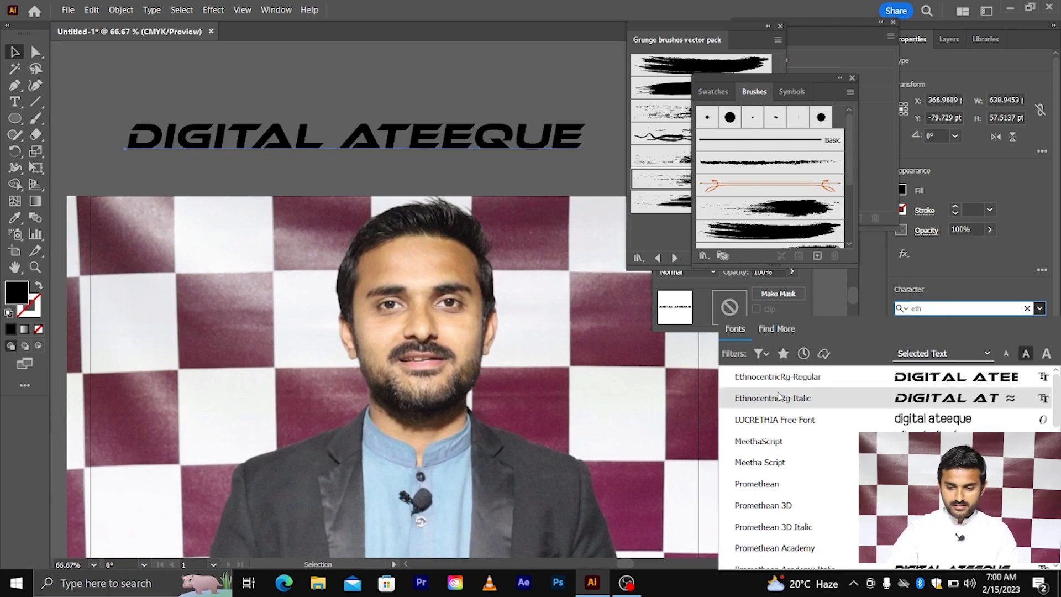
type("nex")
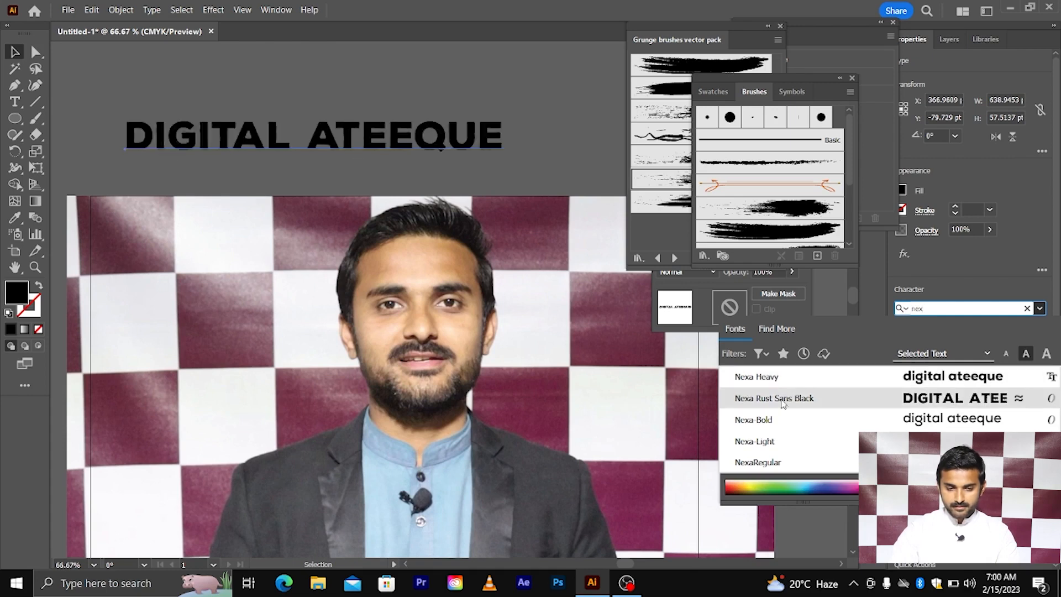
left_click(774, 378)
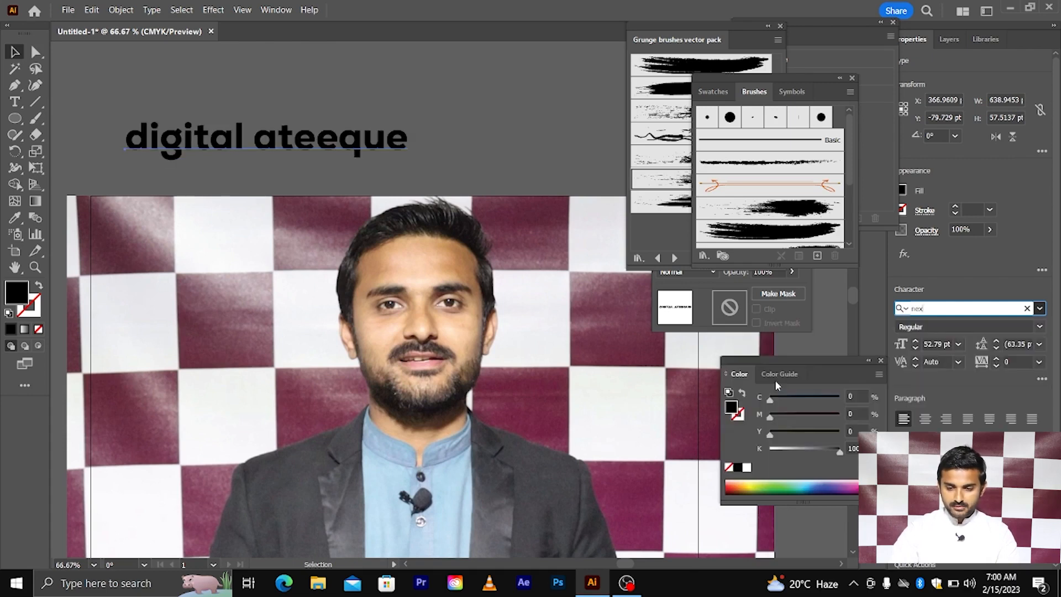
- Show the full character options and set the text to All Caps
key("ctrl+t")
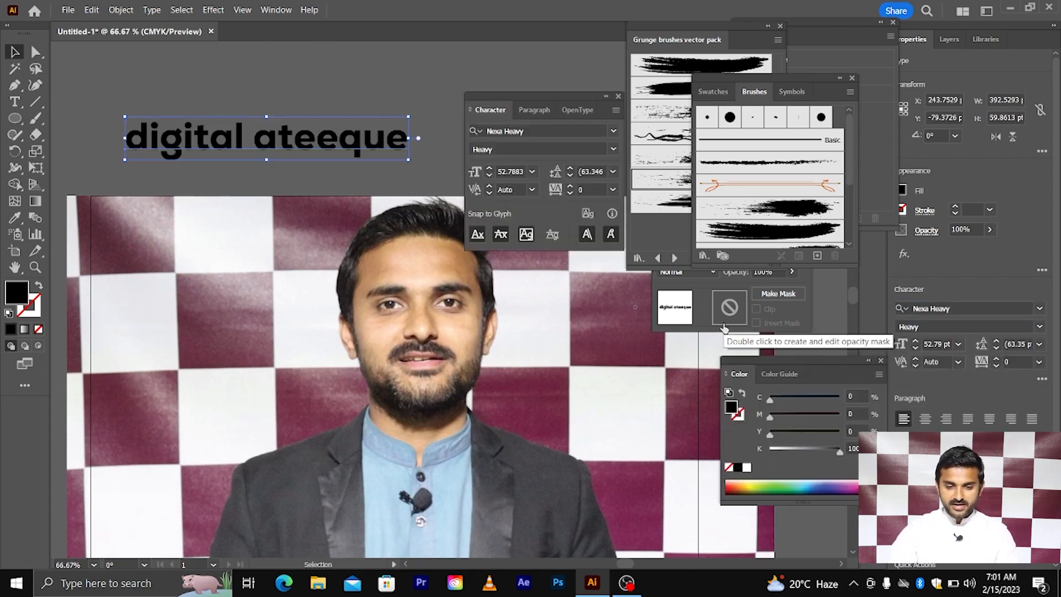
left_click(616, 111)
left_click(644, 112)
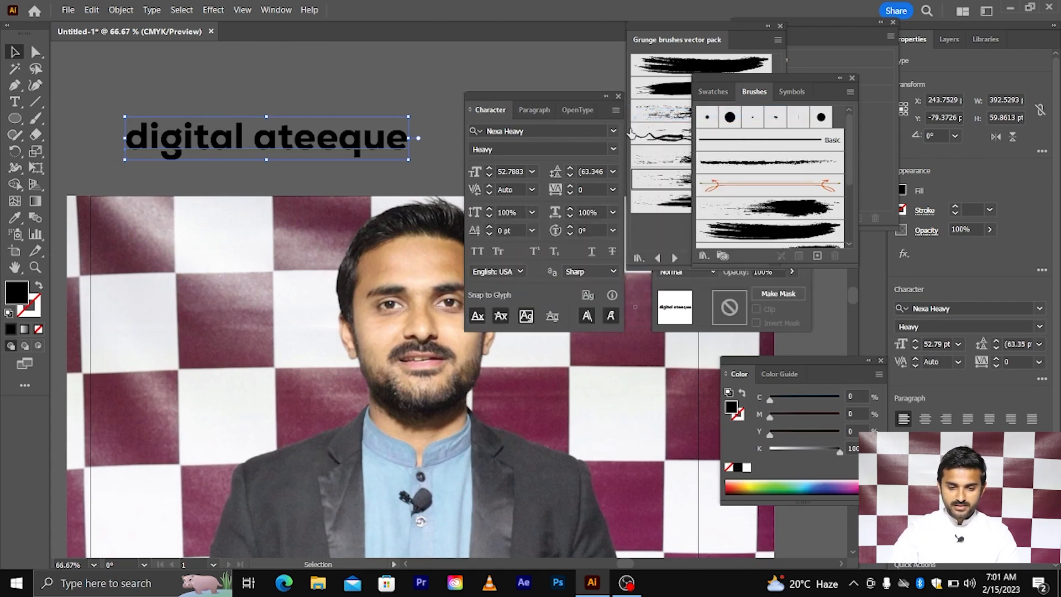
left_click(479, 253)
- Move the Character, Grunge brushes and Transparency panels off the photo and place the heading centrally just above it
left_click_drag(509, 94, 894, 217)
left_click_drag(644, 48, 789, 149)
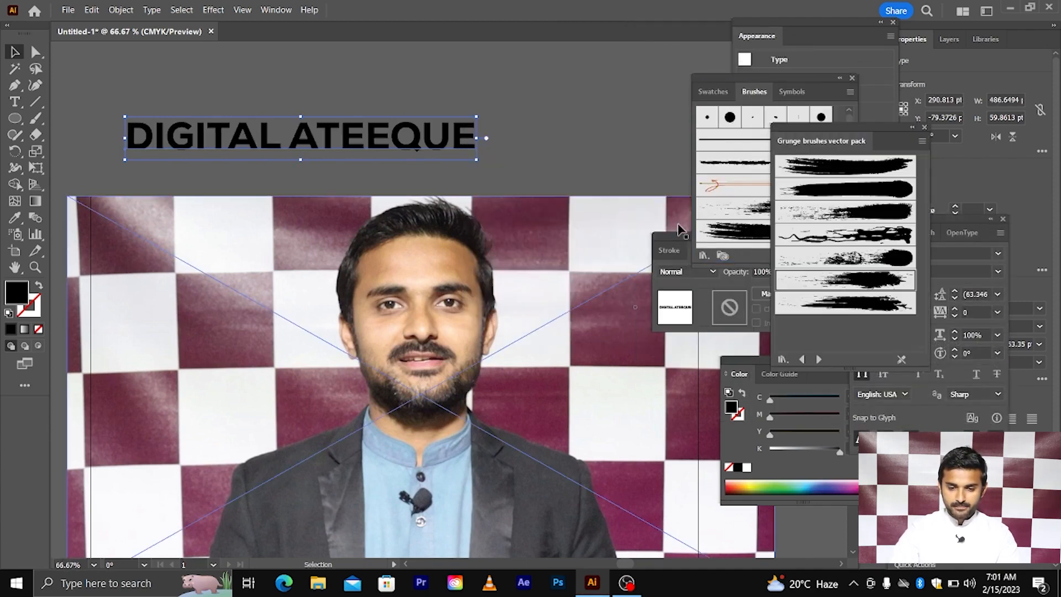
left_click_drag(670, 249, 776, 227)
scroll(546, 138, "down", 3)
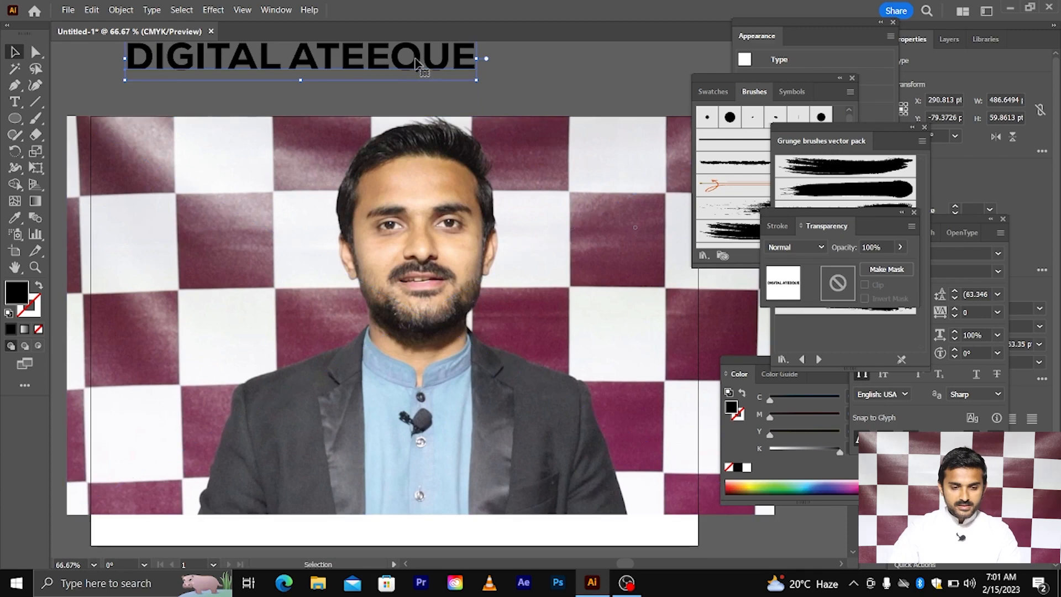
left_click_drag(420, 60, 494, 90)
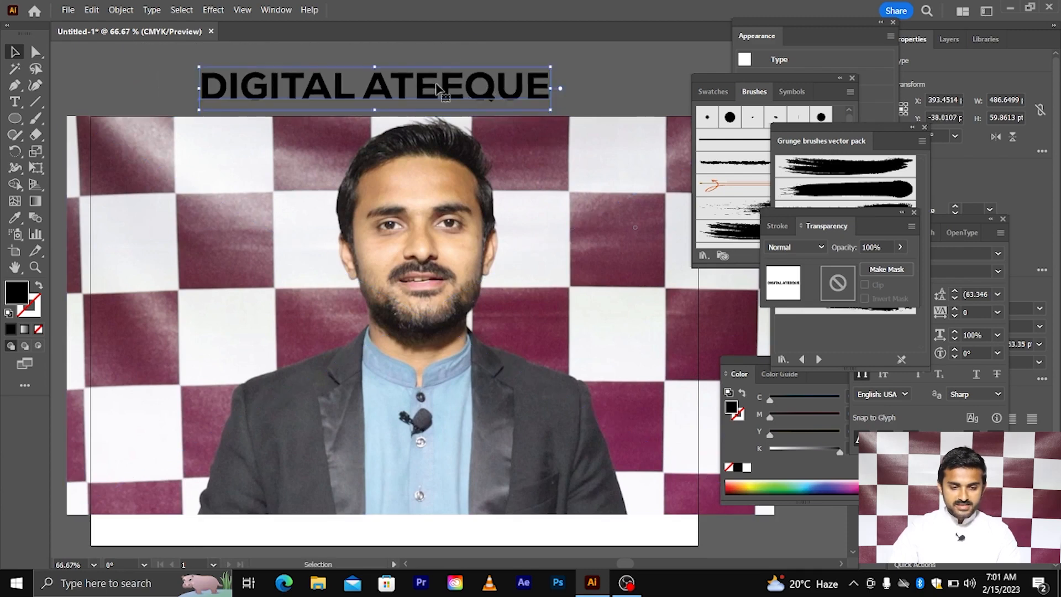
- Convert the "DIGITAL ATEEQUE" heading to outlines and ungroup its letters
right_click(382, 84)
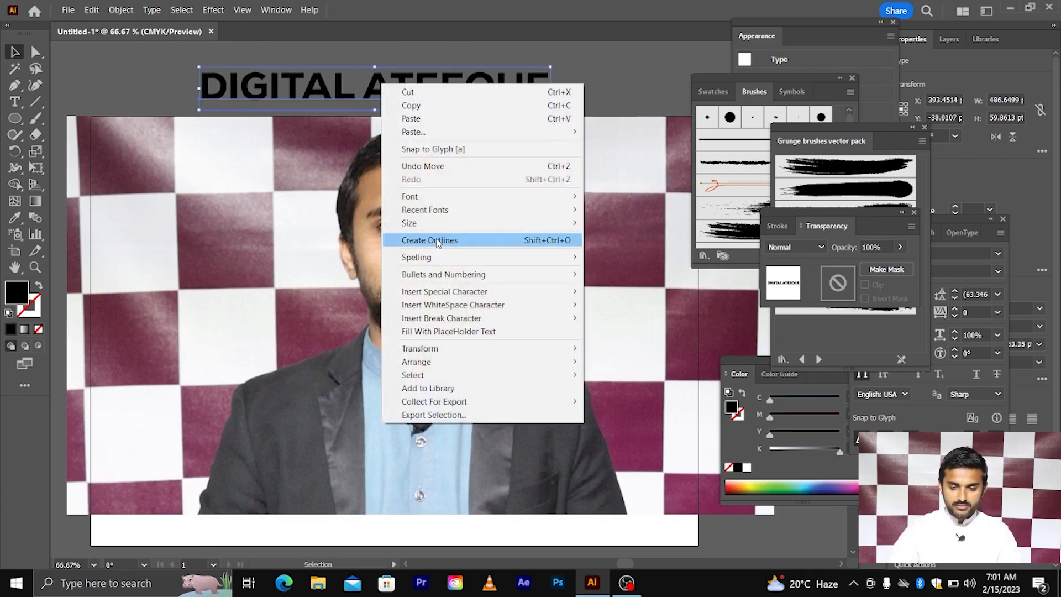
left_click(437, 241)
right_click(386, 91)
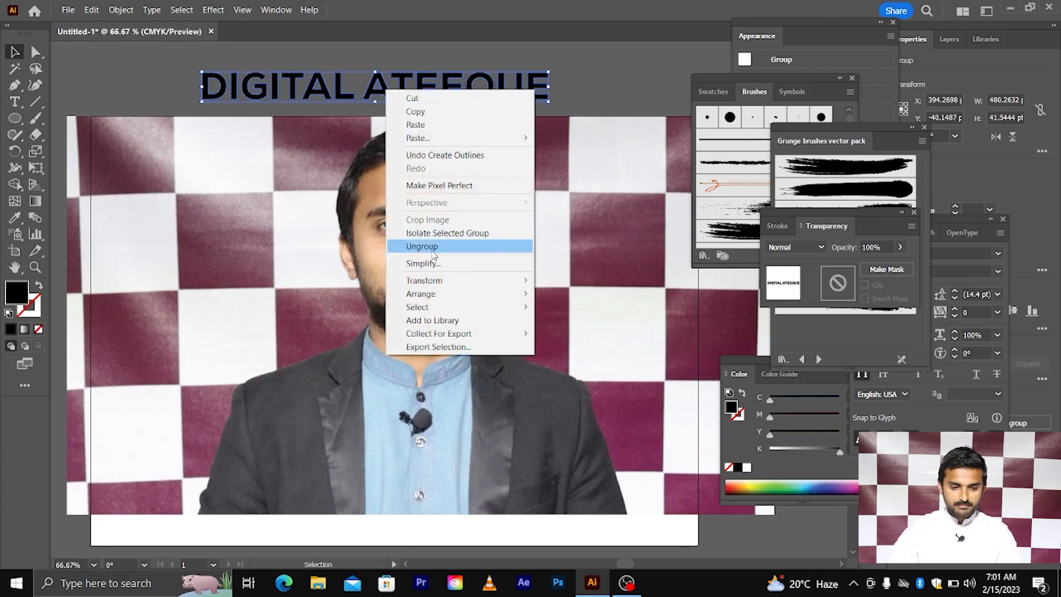
left_click(433, 249)
- Delete every letter of the outlined heading except the initial D
left_click(338, 106)
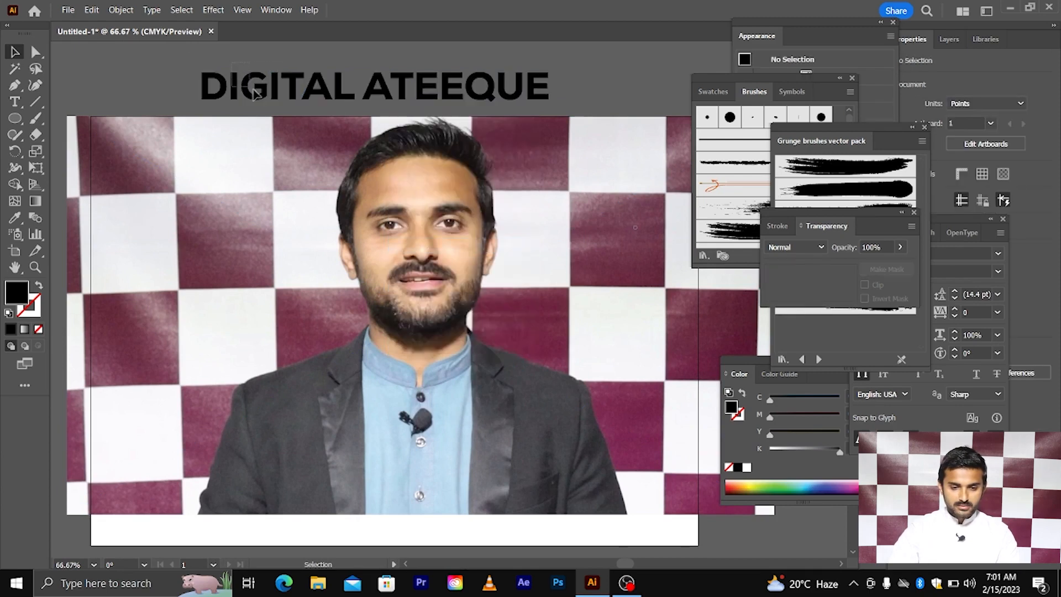
left_click_drag(252, 89, 579, 112)
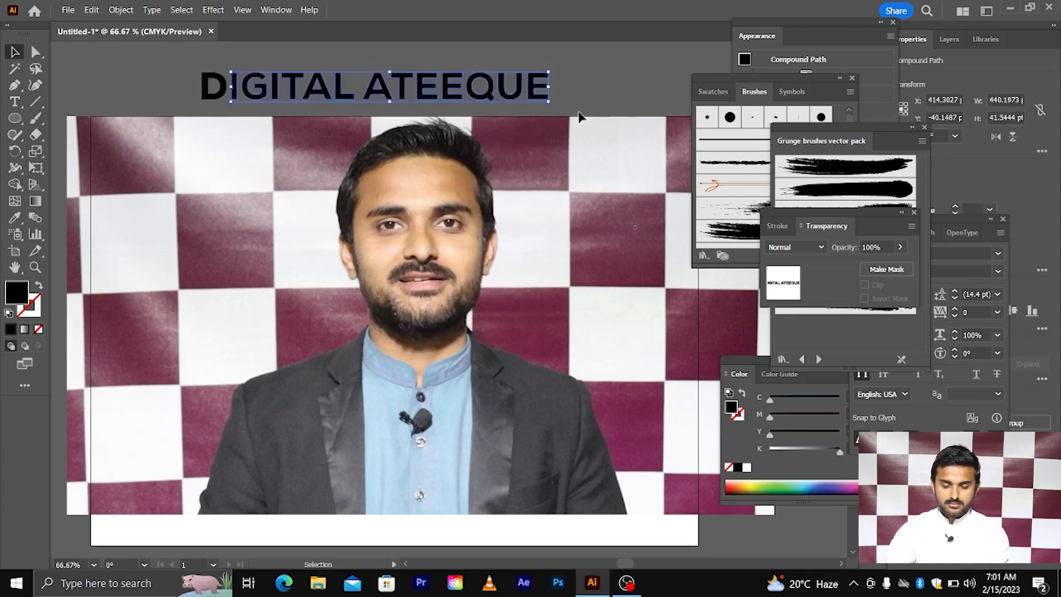
key("Delete")
- Enlarge the remaining D to about 415 × 449 pt and place it over the middle of the photo
left_click_drag(218, 88, 310, 89)
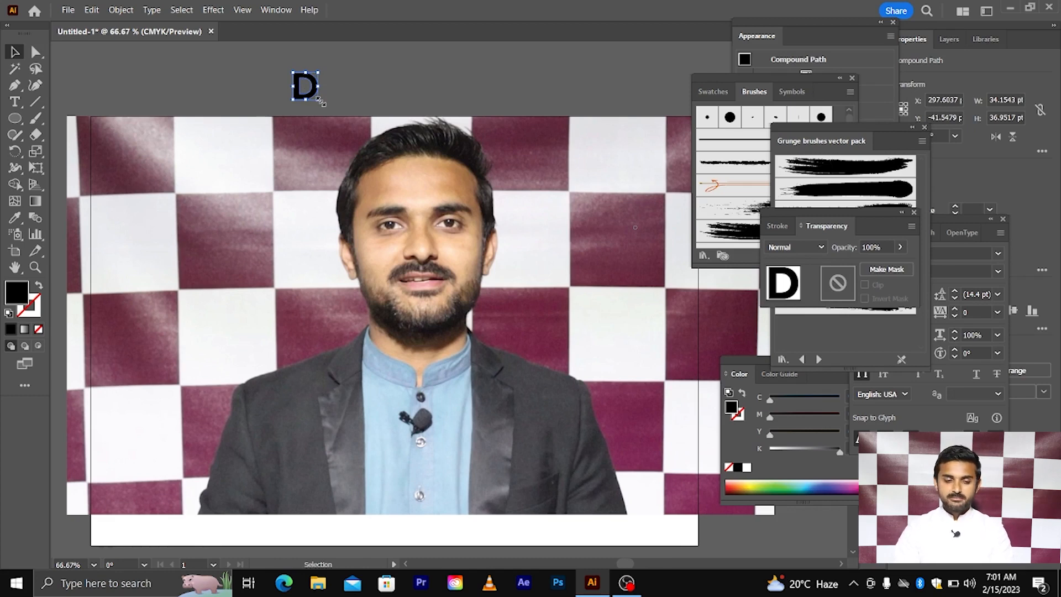
left_click_drag(320, 101, 409, 200)
scroll(361, 187, "down", 2)
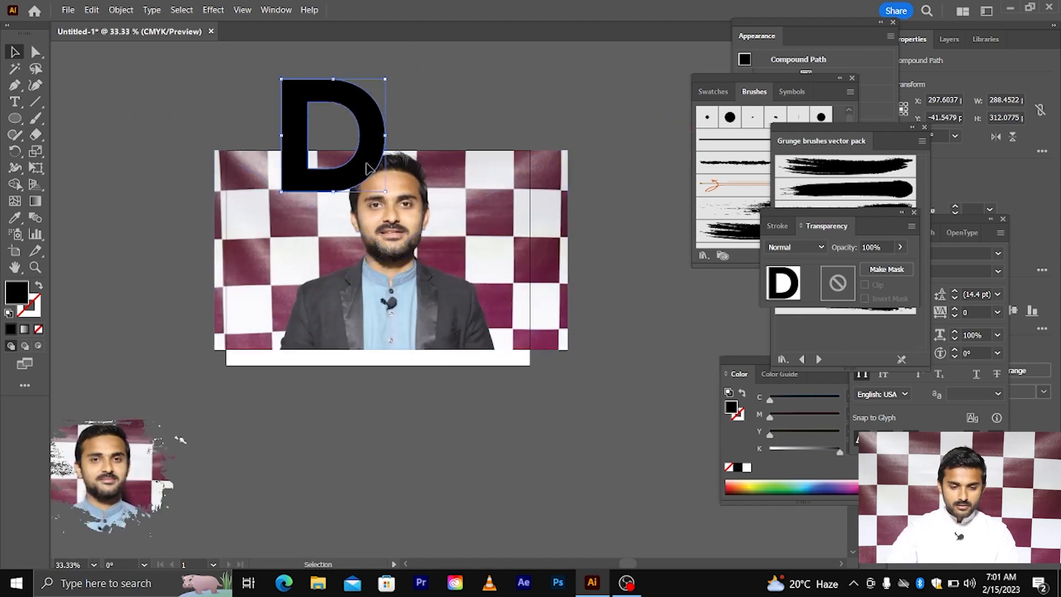
left_click_drag(366, 164, 419, 287)
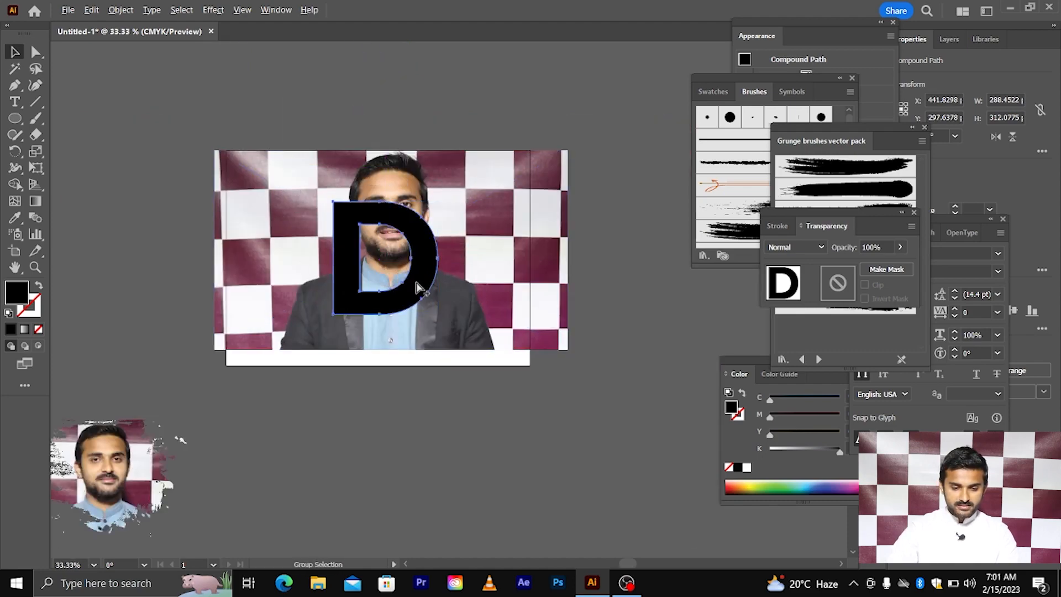
scroll(418, 287, "up", 1)
left_click_drag(447, 334, 493, 370)
scroll(479, 359, "left", 1)
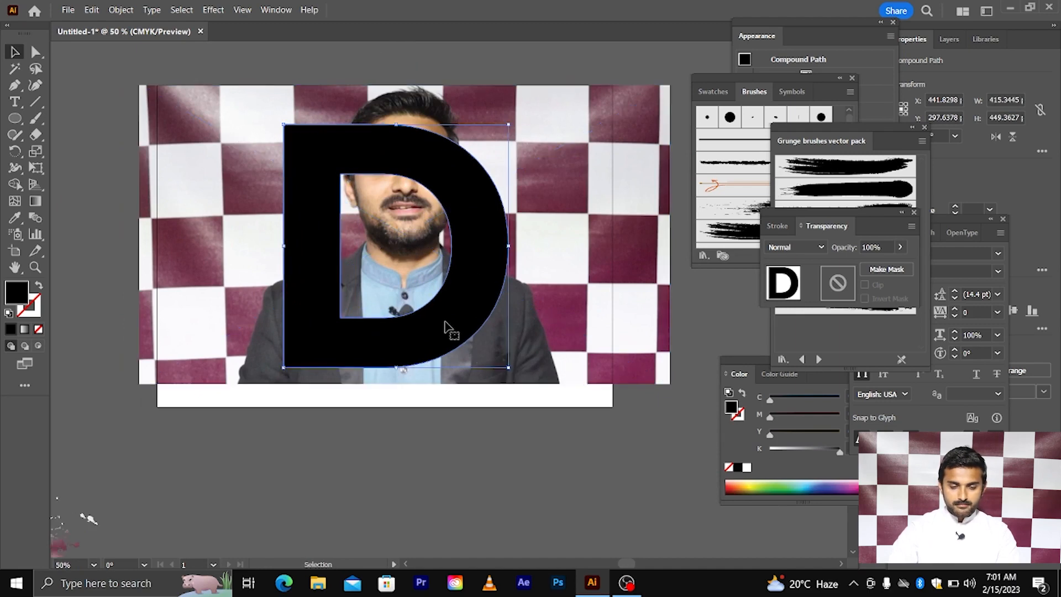
- Select the D together with the photo and make a clipping mask from them
scroll(445, 325, "down", 1)
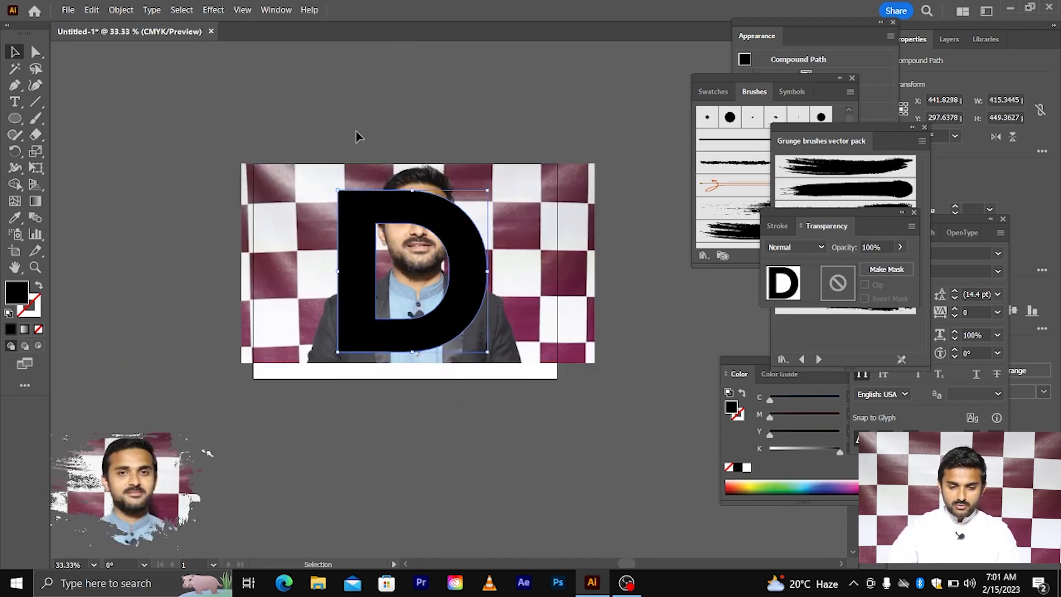
left_click_drag(356, 130, 469, 345)
right_click(412, 243)
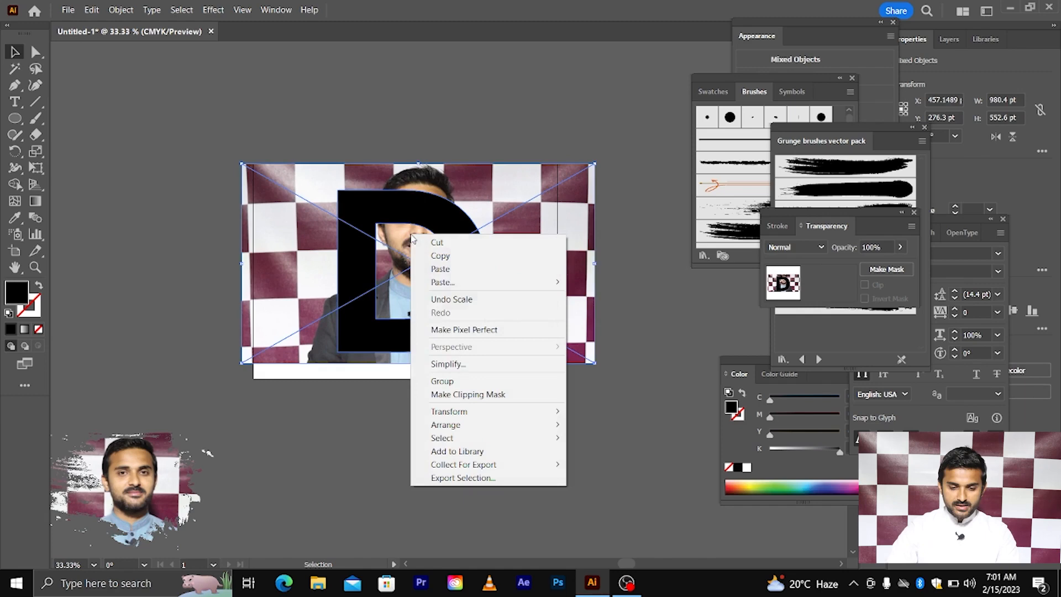
left_click(468, 394)
scroll(407, 291, "up", 2)
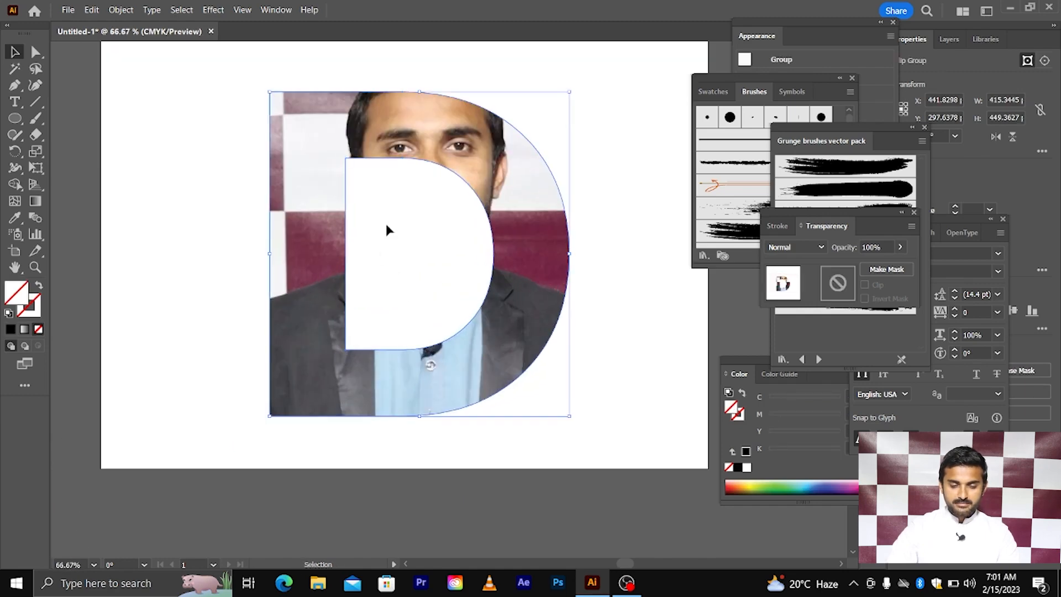
- Undo the D's clipping mask, scaling, moves and the letter deletion to restore the full heading, and clear the selection
key("ctrl+z")
scroll(403, 286, "down", 2)
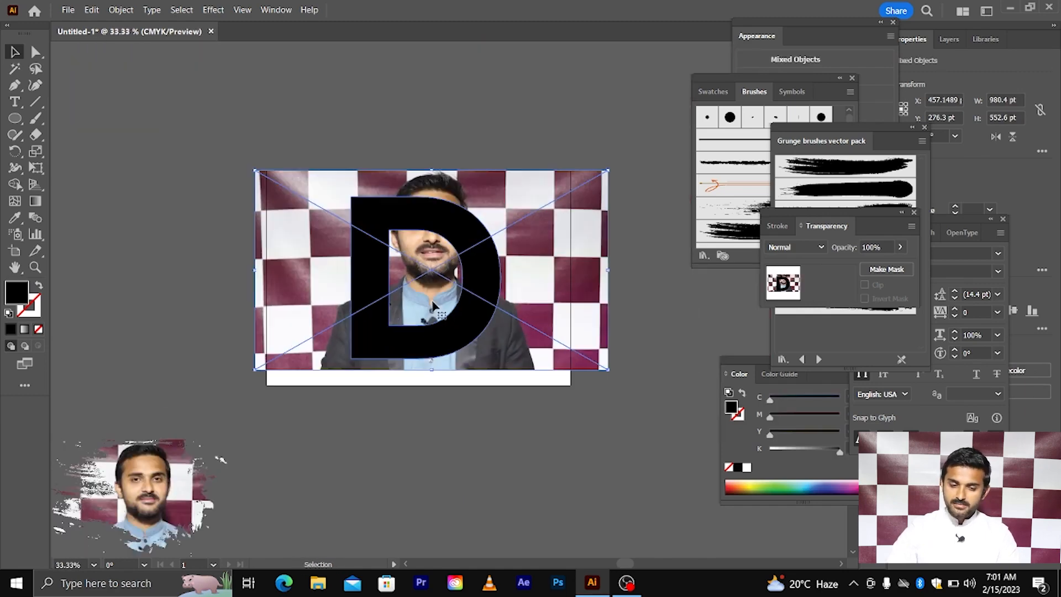
left_click(419, 227)
key("ctrl+z")
key("ctrl+z")
key("ctrl+z")
key("ctrl+z")
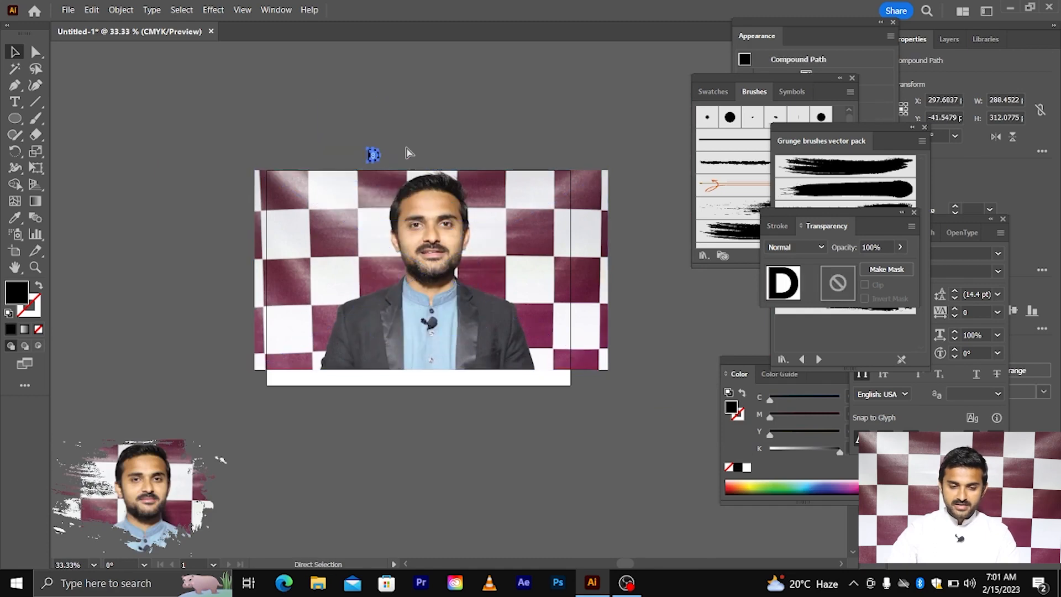
left_click(380, 125)
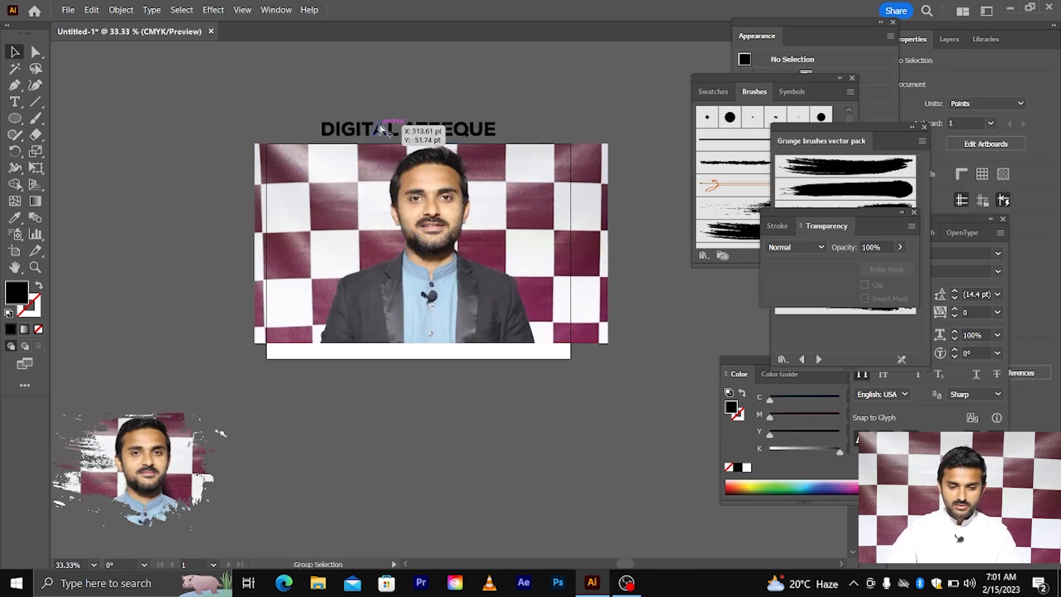
- Select the letters of "DIGITAL" and delete them from the heading, keeping only "ATEEQUE"
scroll(379, 160, "up", 2)
left_click(376, 148)
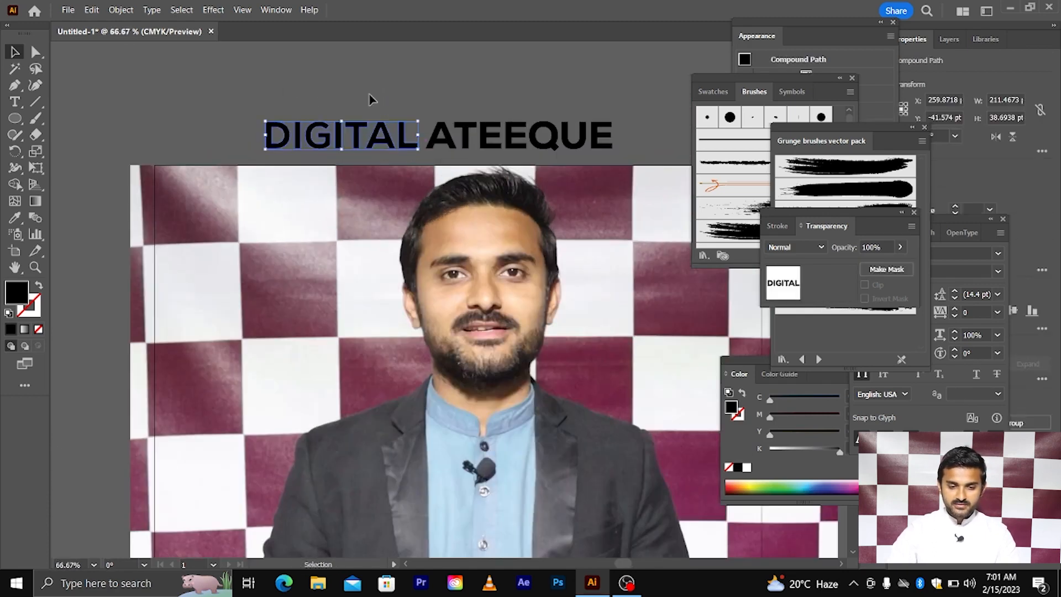
left_click(273, 89)
left_click(399, 142)
key("Delete")
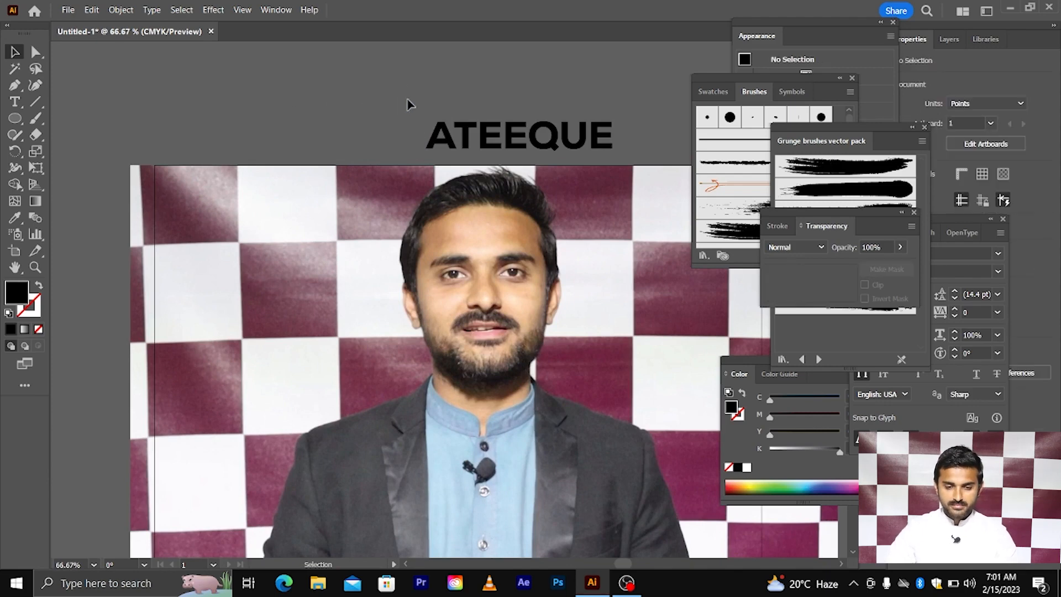
- Select all the letters of "ATEEQUE" and group them
key("ctrl+a")
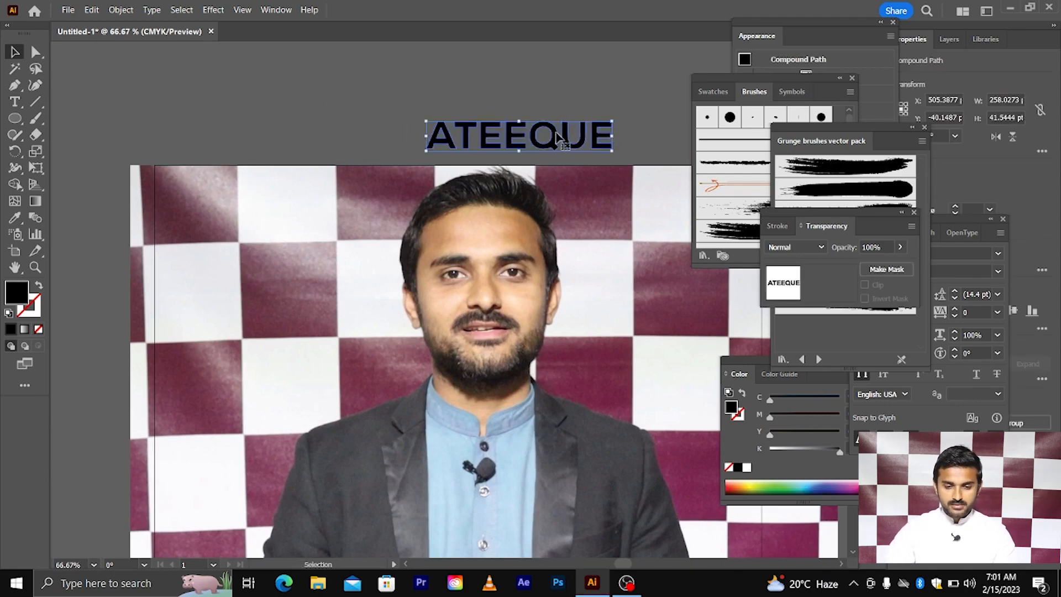
scroll(532, 135, "down", 2)
scroll(478, 119, "right", 3)
scroll(476, 119, "up", 2)
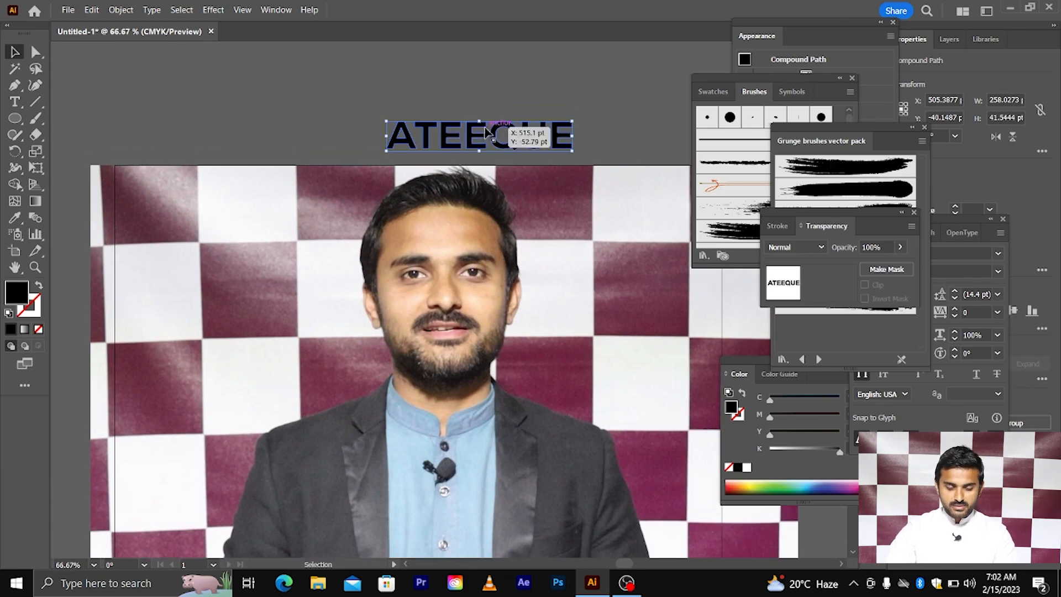
key("ctrl+g")
scroll(484, 134, "down", 1)
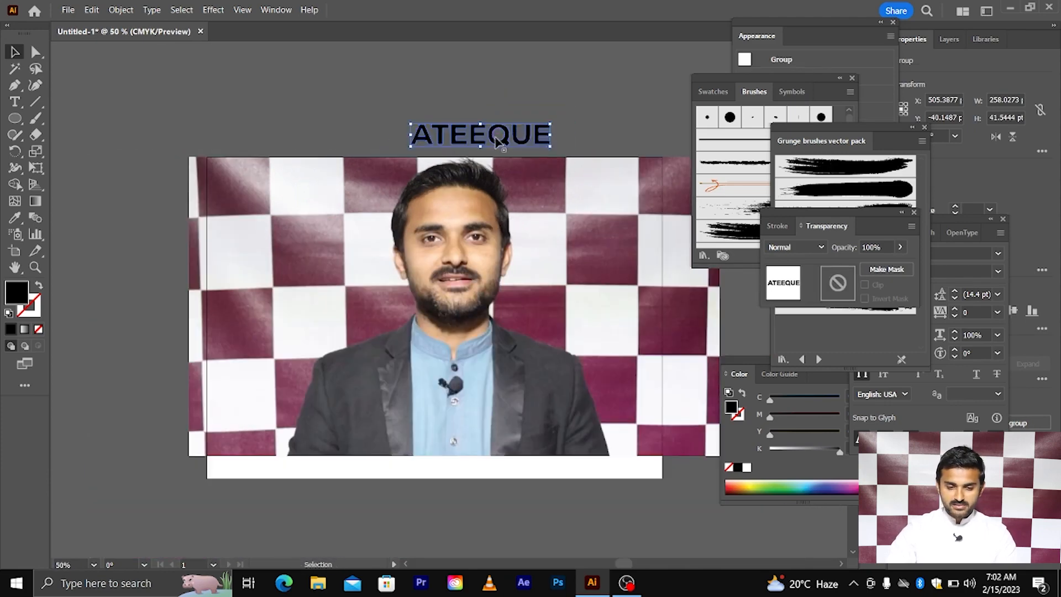
- Enlarge the "ATEEQUE" group to about 854 × 138 pt and position it across the face in the photo
left_click_drag(485, 134, 685, 441)
scroll(685, 440, "right", 4)
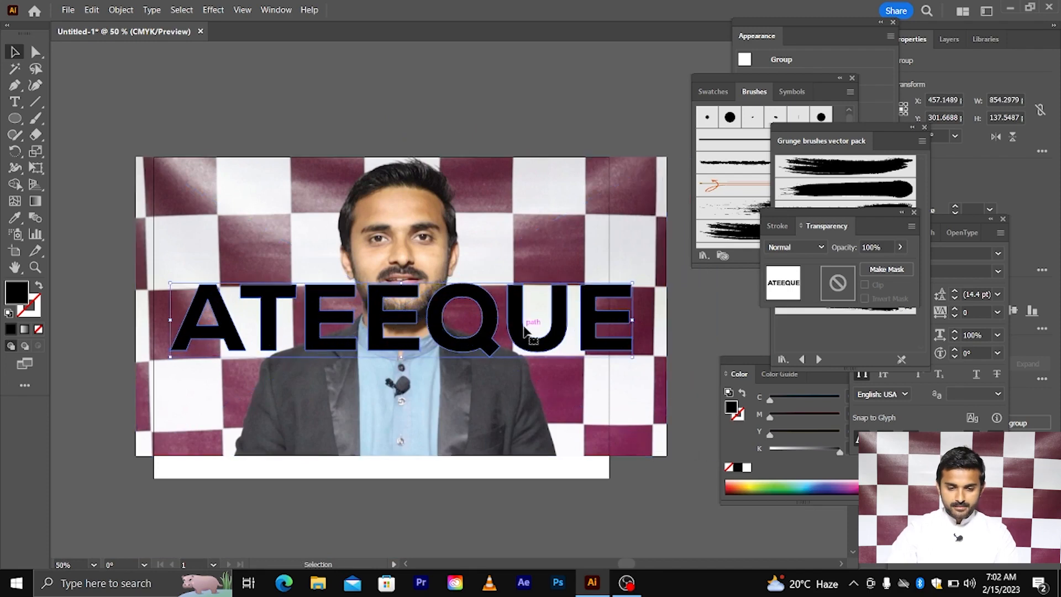
left_click_drag(522, 337, 514, 296)
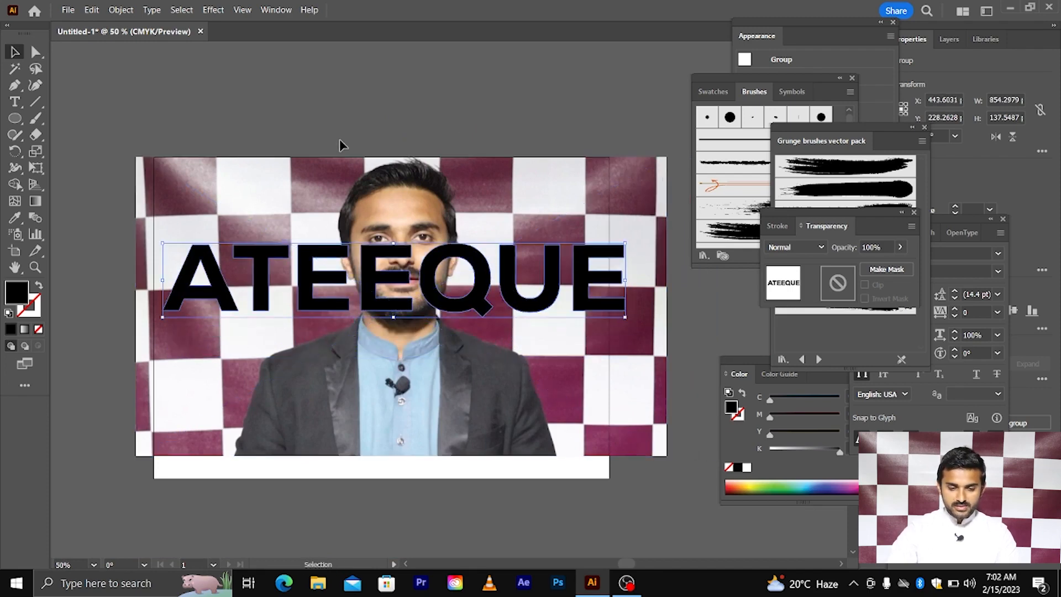
- Try to clip the photo with the grouped "ATEEQUE" letters, and undo the mask
left_click_drag(340, 141, 496, 360)
right_click(441, 256)
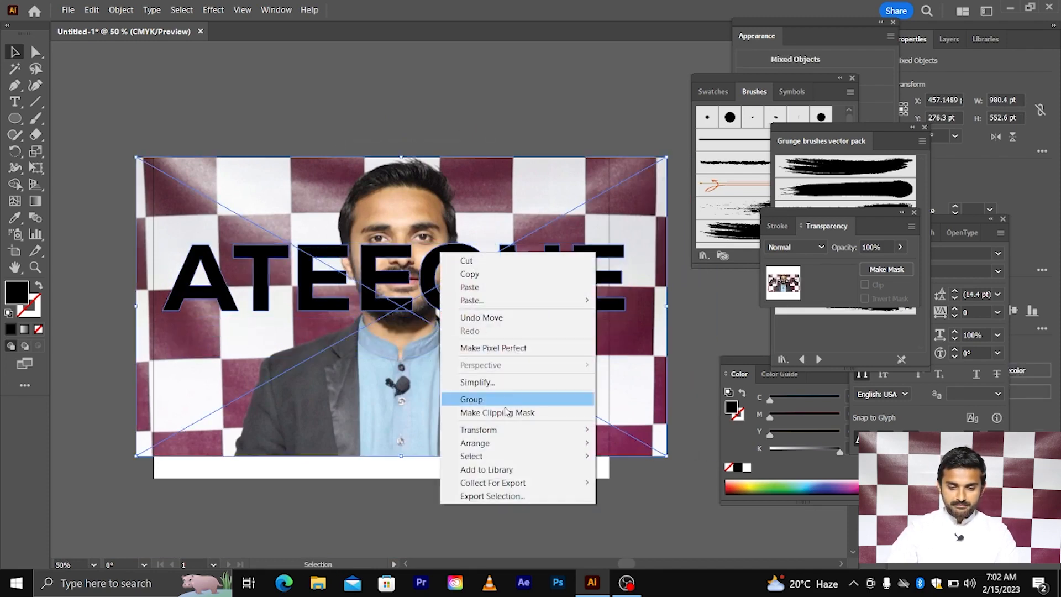
left_click(505, 411)
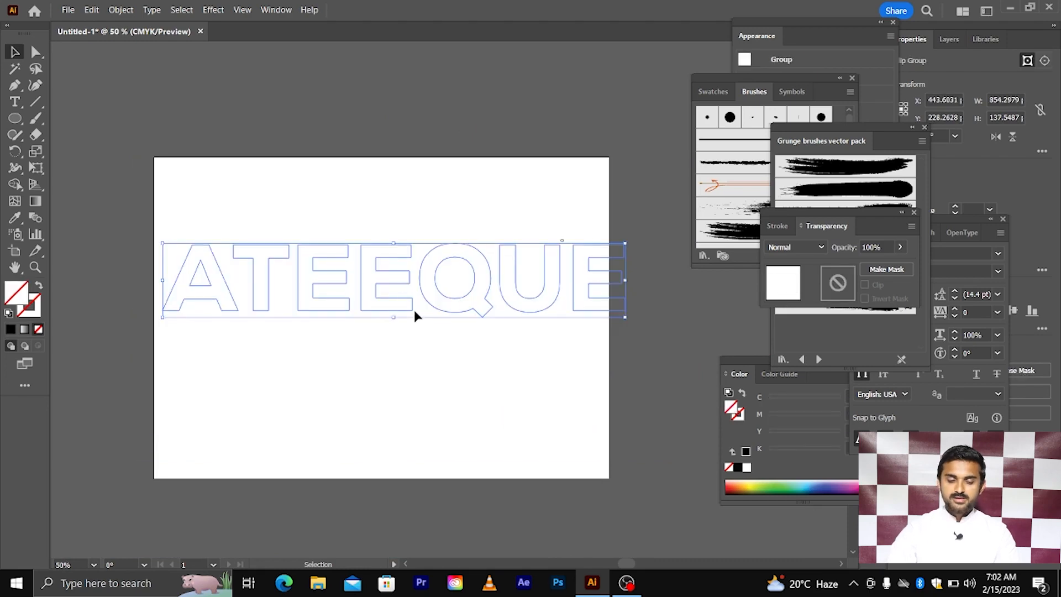
key("ctrl+z")
key("ctrl+z")
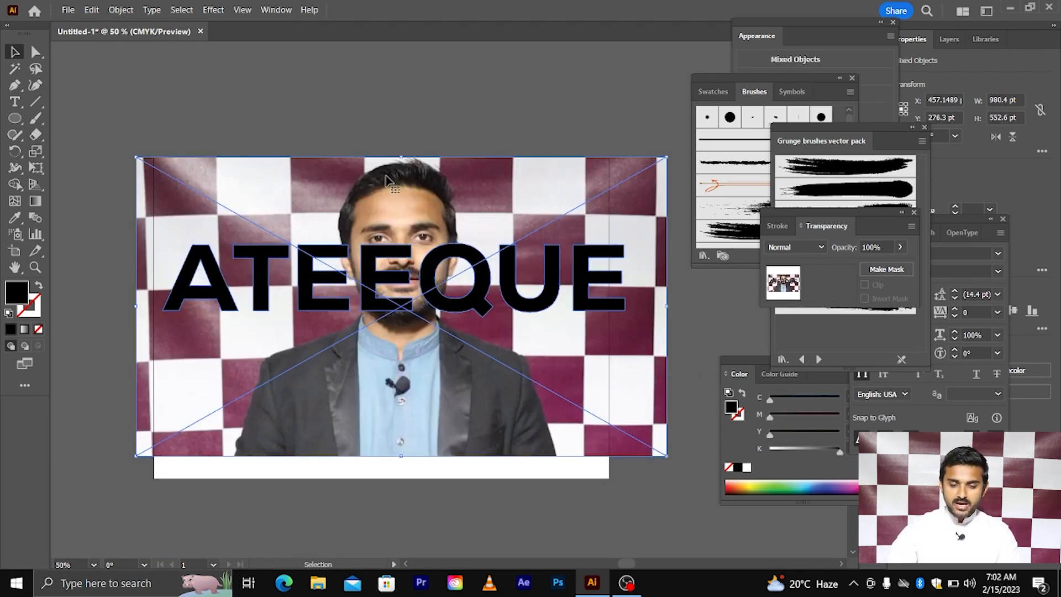
- Convert the grouped "ATEEQUE" letters into a single compound path
left_click(450, 252)
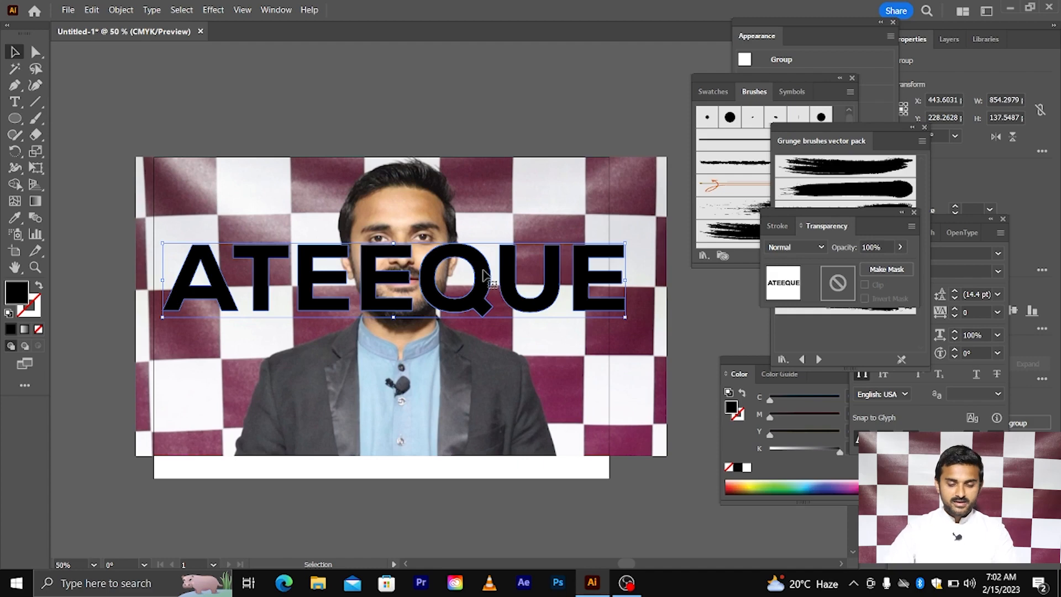
right_click(485, 275)
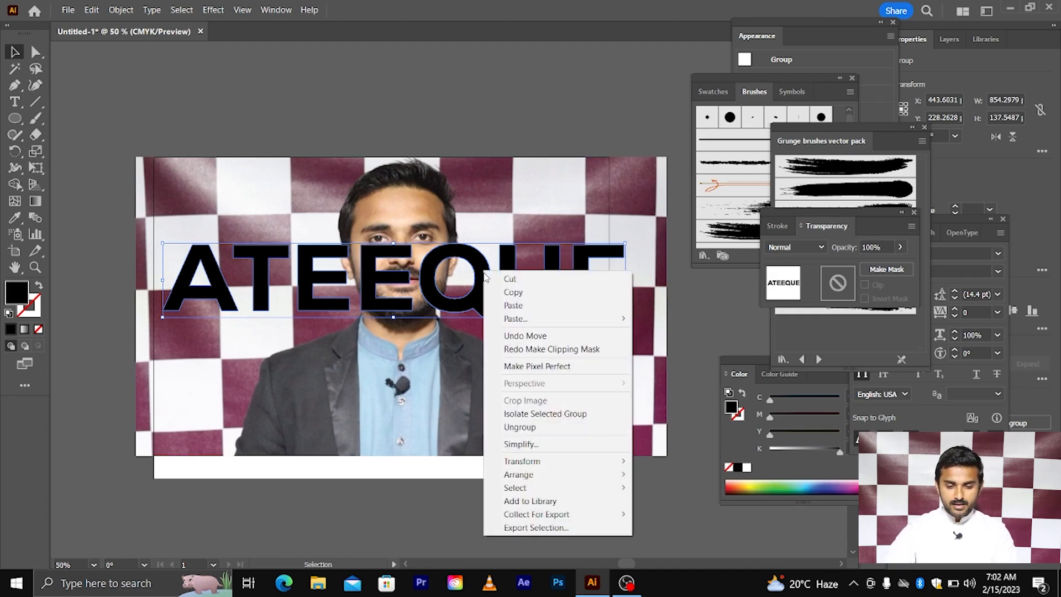
left_click(115, 11)
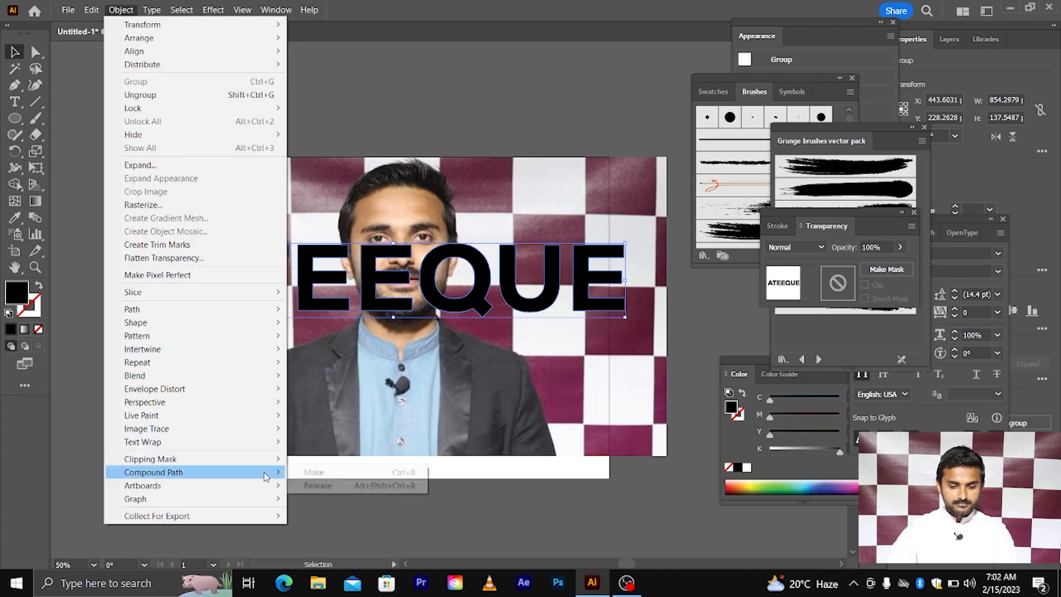
left_click(313, 472)
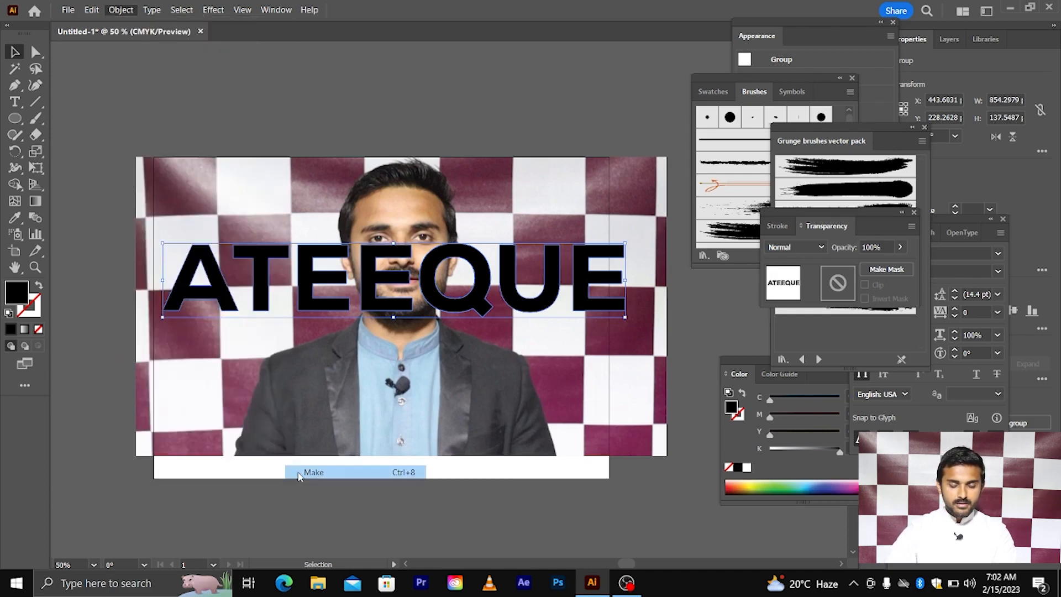
- Clip the photo inside the "ATEEQUE" compound path, view the masked word, and undo the clipping mask
left_click(530, 428, "shift")
right_click(416, 271)
left_click(478, 430)
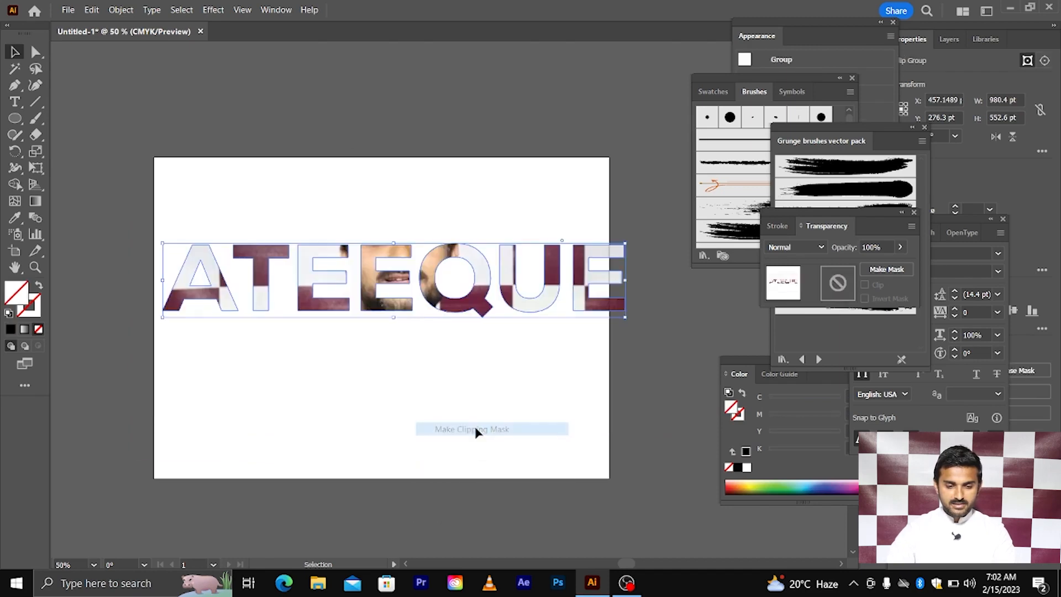
left_click(433, 386)
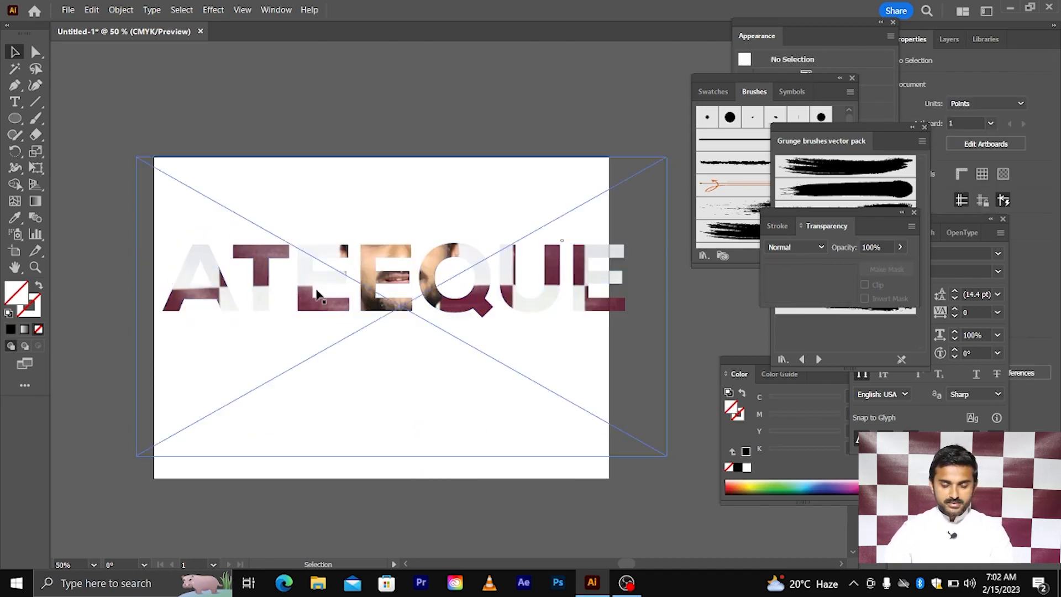
scroll(390, 331, "down", 1)
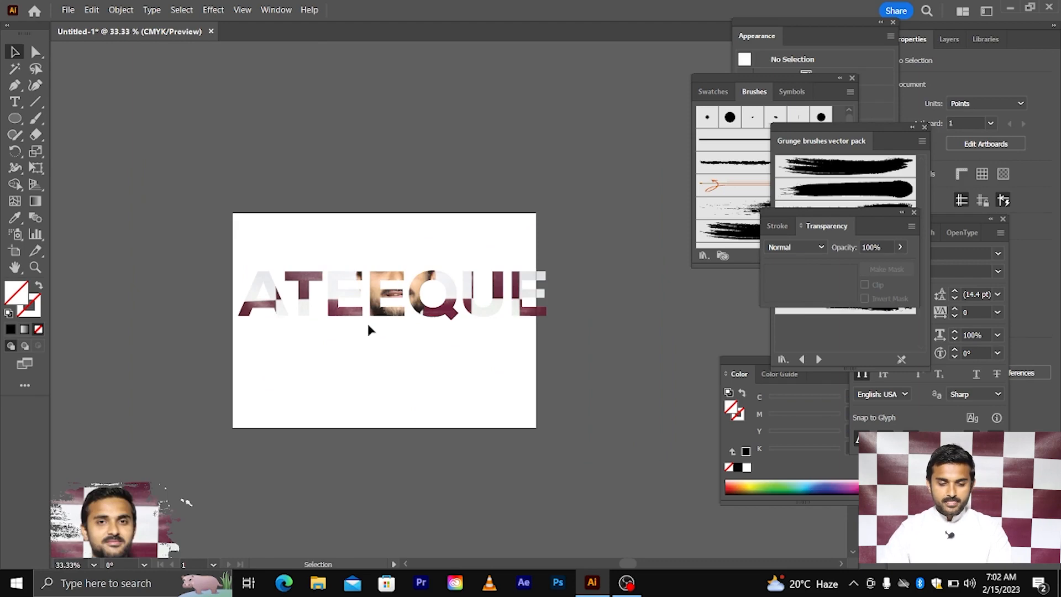
key("ctrl+z")
left_click(341, 190)
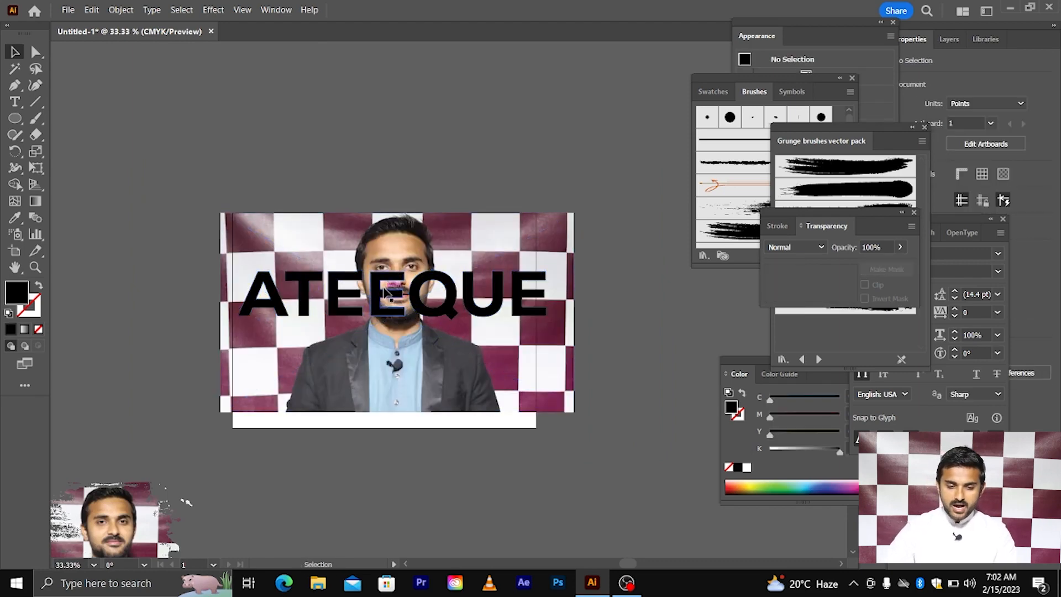
- Move the "ATEEQUE" compound path above the artboard and delete the photo
left_click_drag(386, 291, 376, 147)
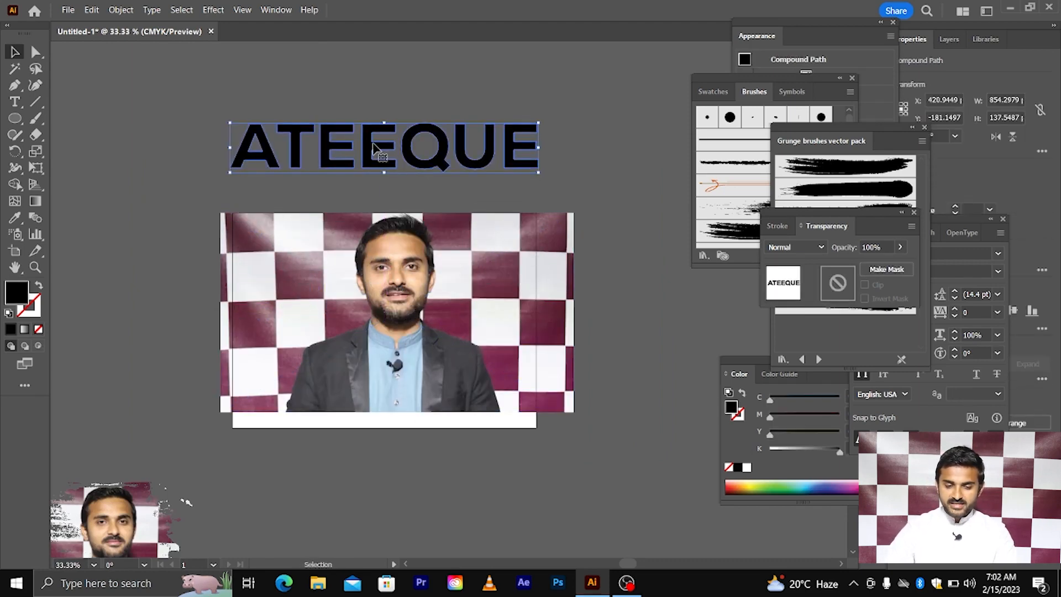
left_click(381, 262)
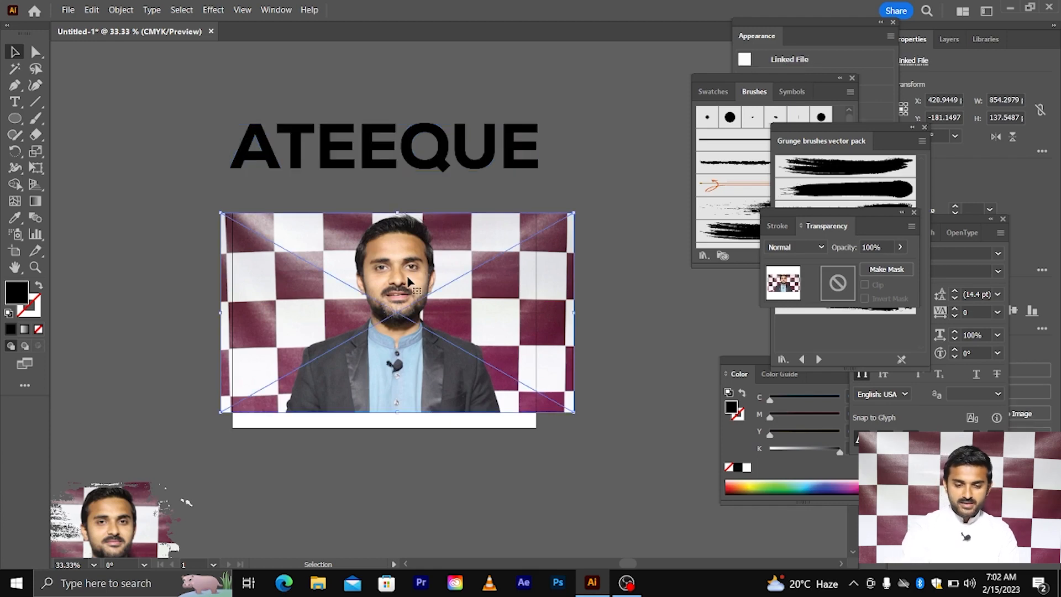
key("Delete")
- Draw a black-filled rectangle about 737 × 458 pt on the artboard with the Rectangle tool
left_click(15, 118)
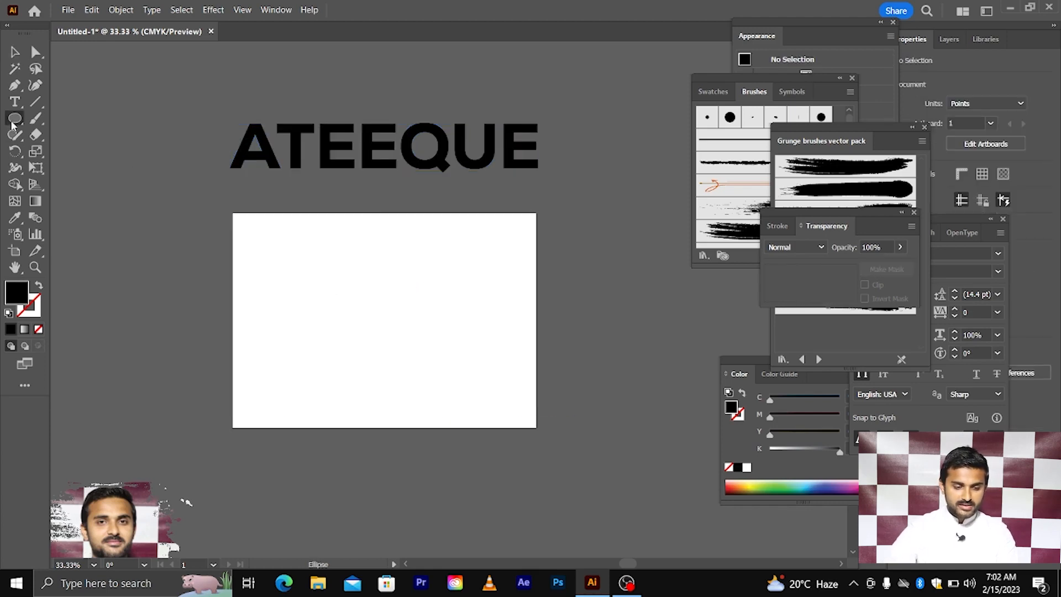
left_click(61, 118)
mouse_move(245, 227)
left_mouse_down()
mouse_move(336, 331)
mouse_move(510, 392)
left_mouse_up()
left_click(15, 56)
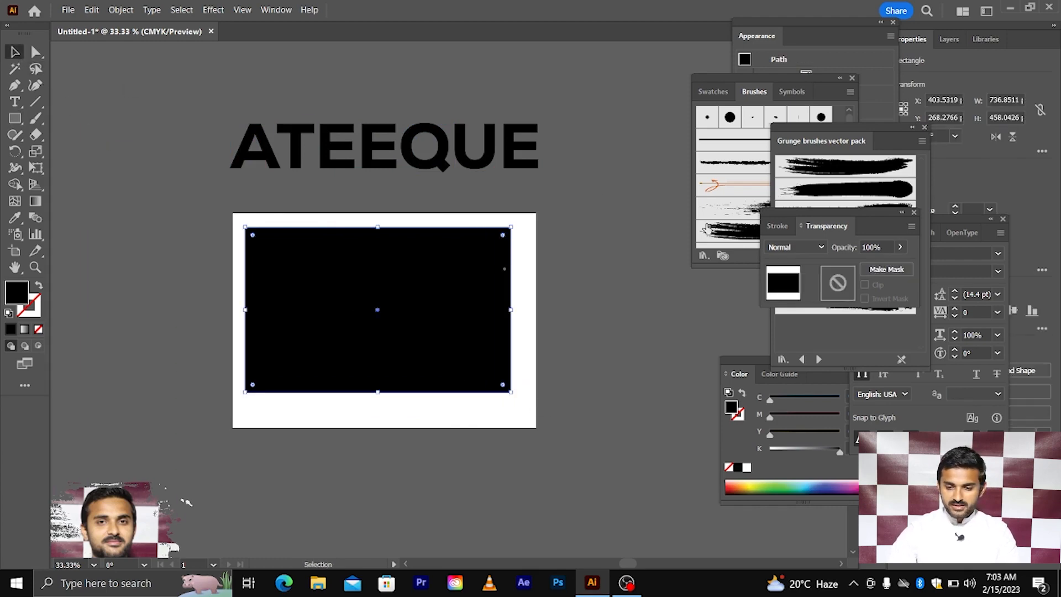
- Clear away the overlapping floating panels and fill the black rectangle with the linear yellow-to-red gradient swatch
left_click_drag(820, 213, 810, 275)
left_click_drag(898, 127, 840, 178)
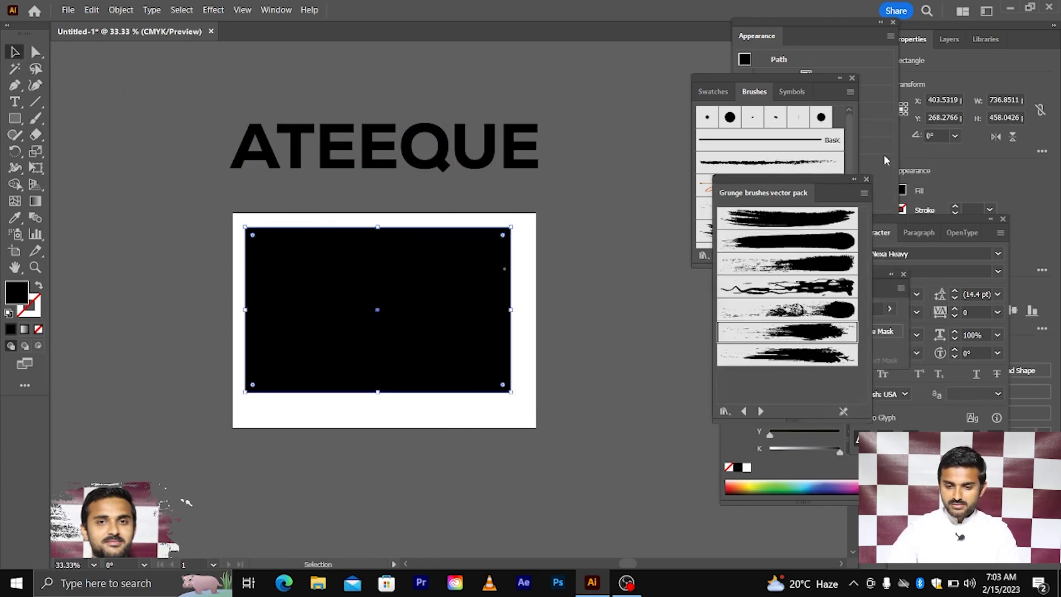
left_click(892, 23)
left_click(1003, 219)
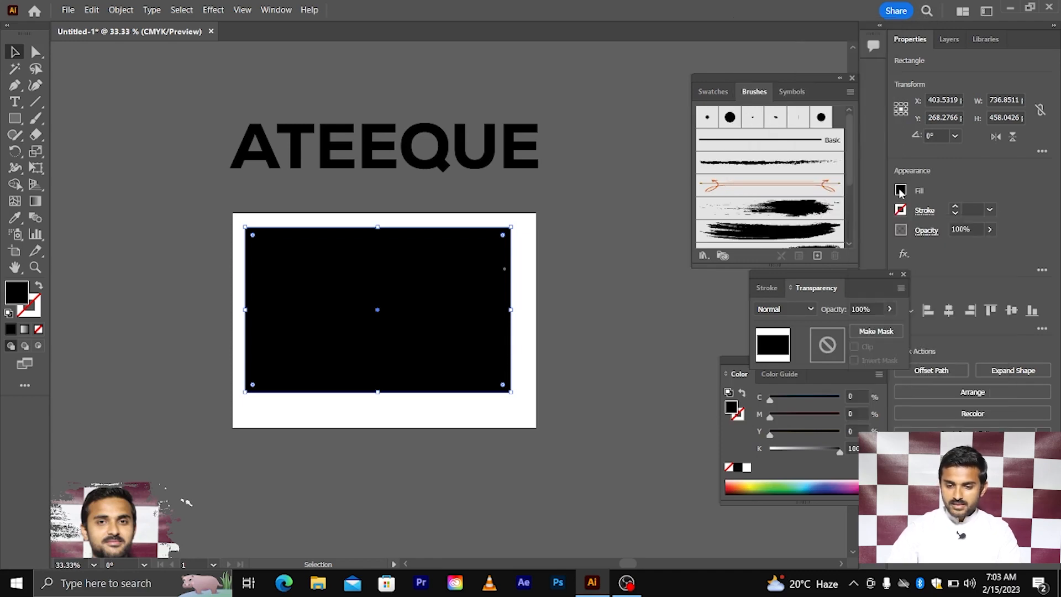
left_click(901, 190)
left_click(876, 259)
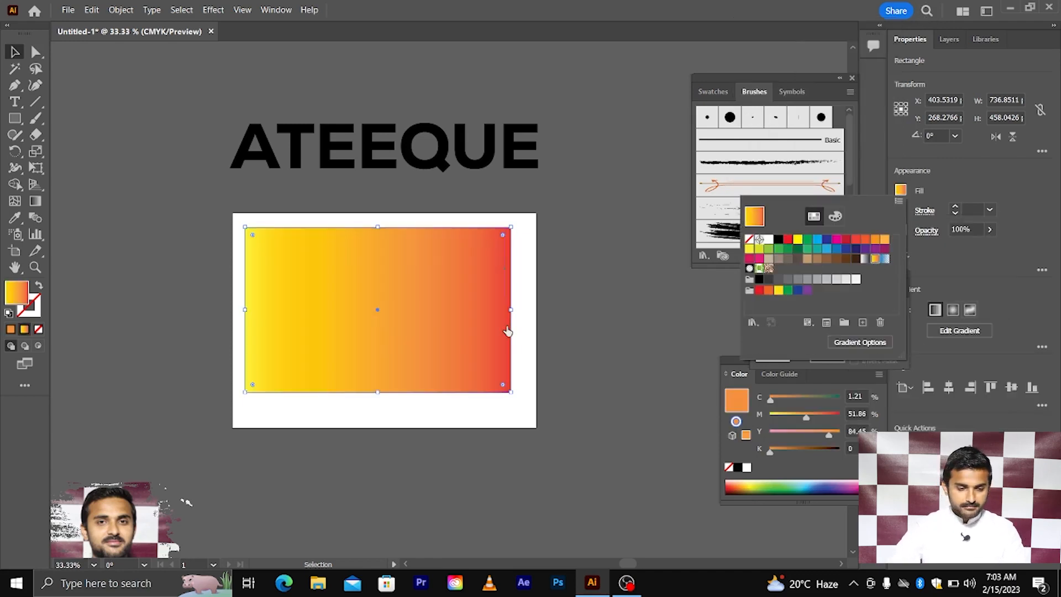
left_click(127, 190)
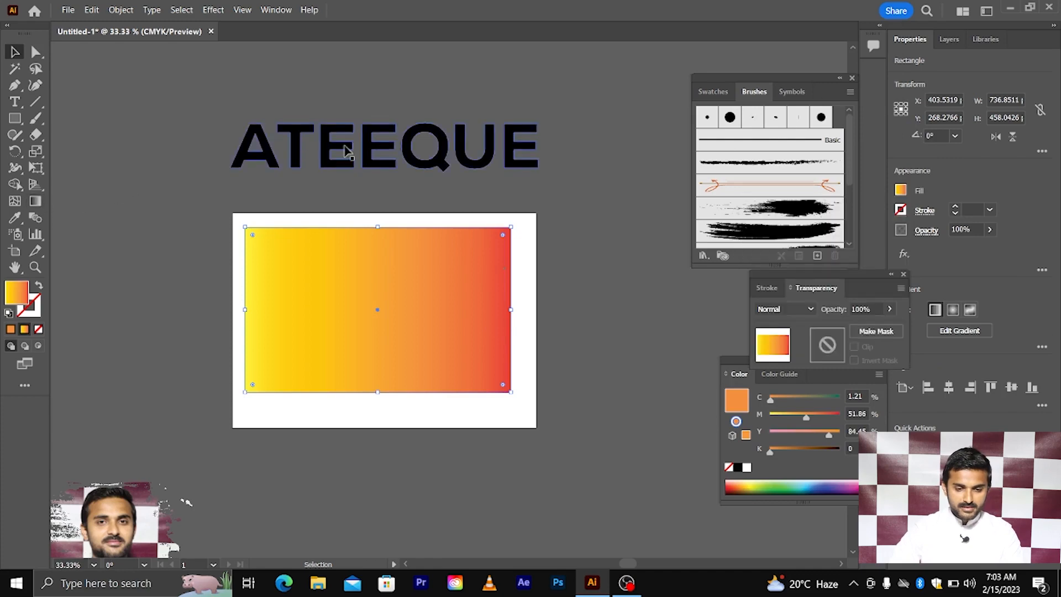
- Bring the "ATEEQUE" compound path to the front over the gradient rectangle and scale it to about 686 × 110 pt, inside its edges
left_click_drag(375, 147, 379, 299)
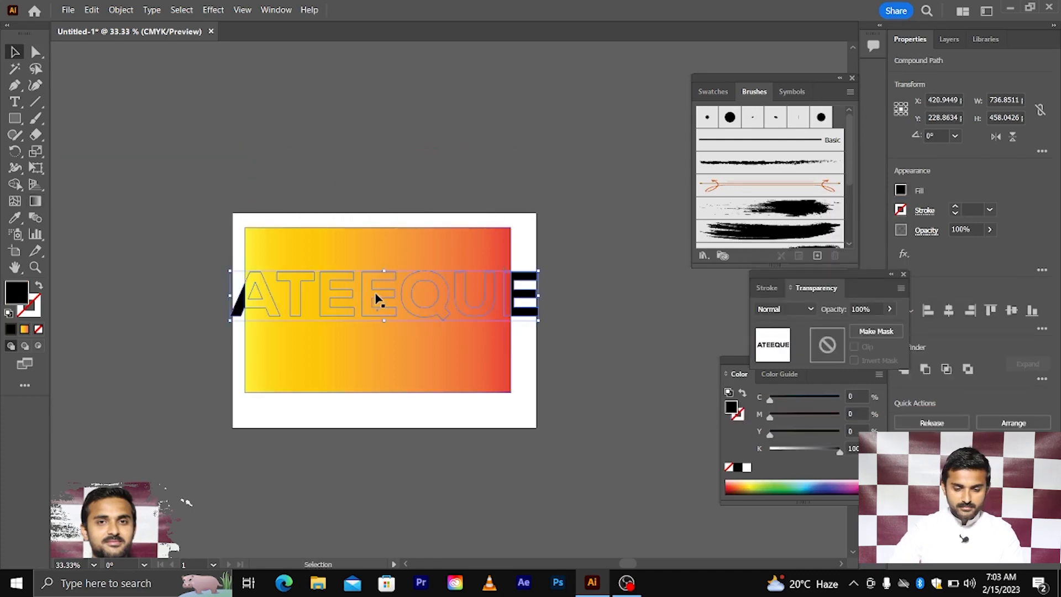
scroll(420, 317, "up", 1)
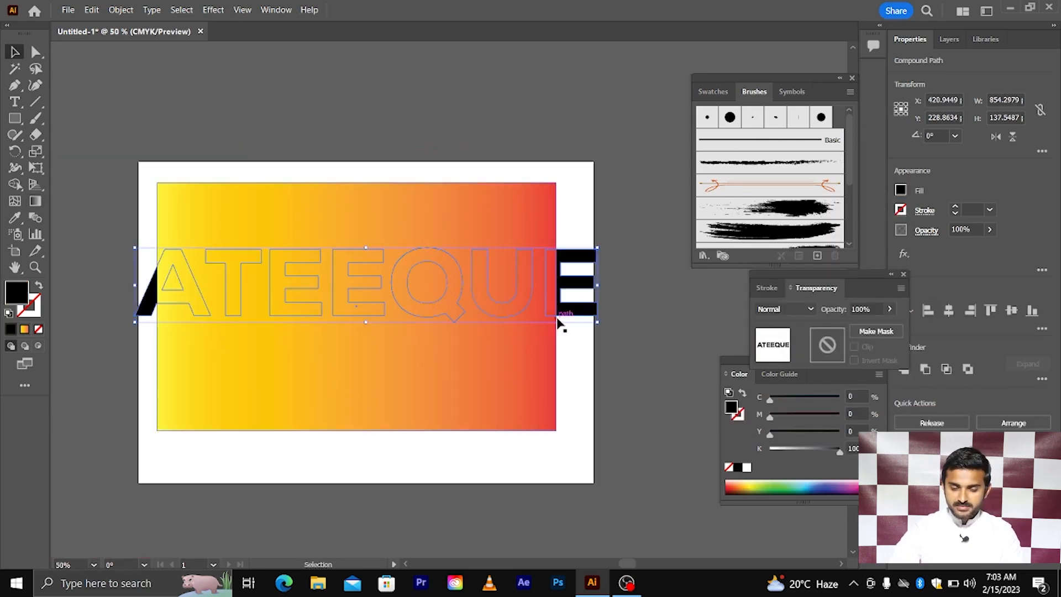
right_click(570, 283)
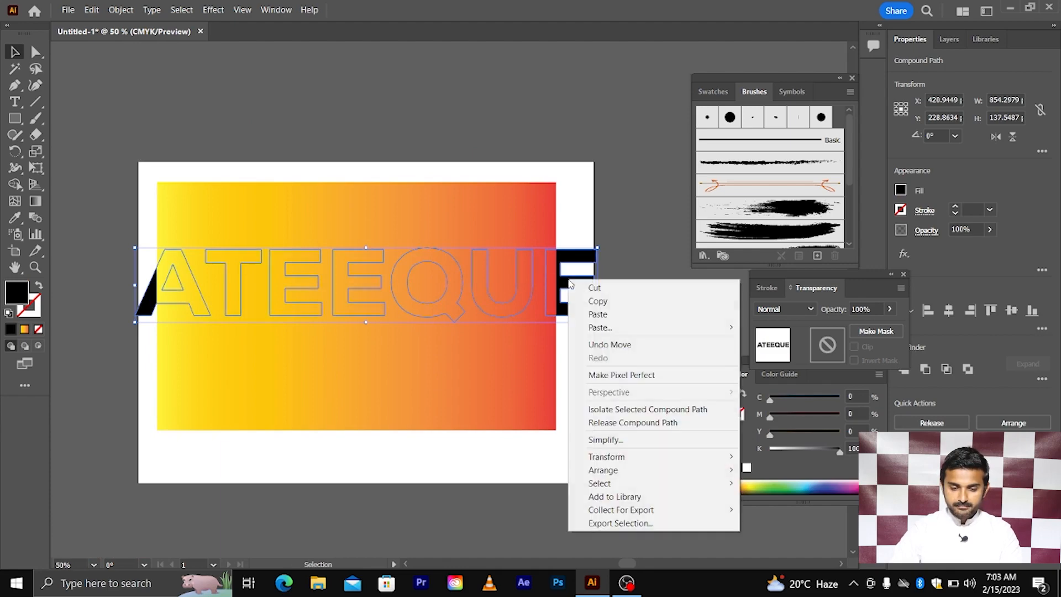
mouse_move(646, 469)
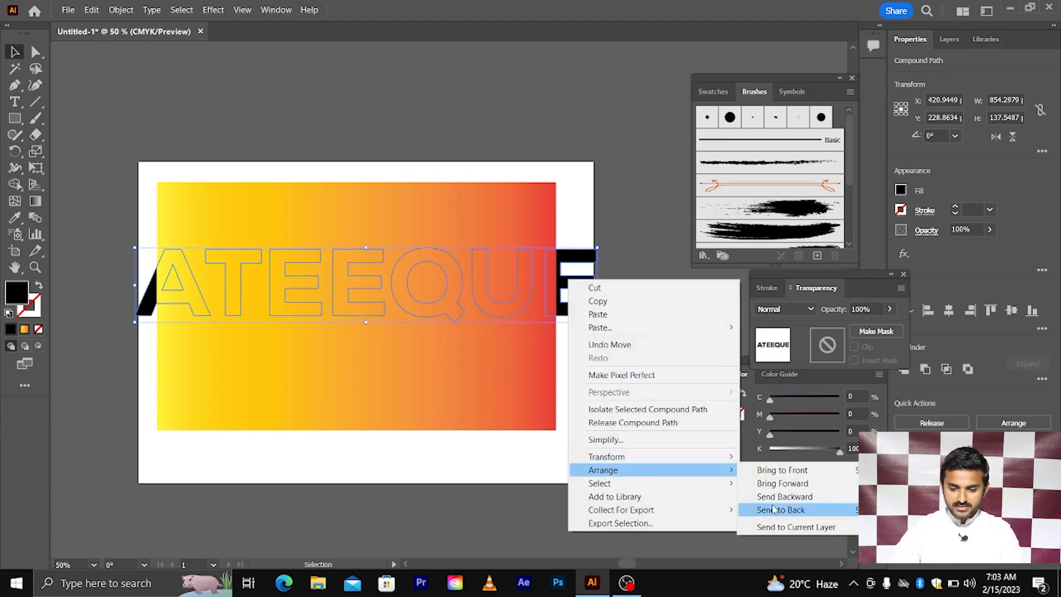
left_click(777, 470)
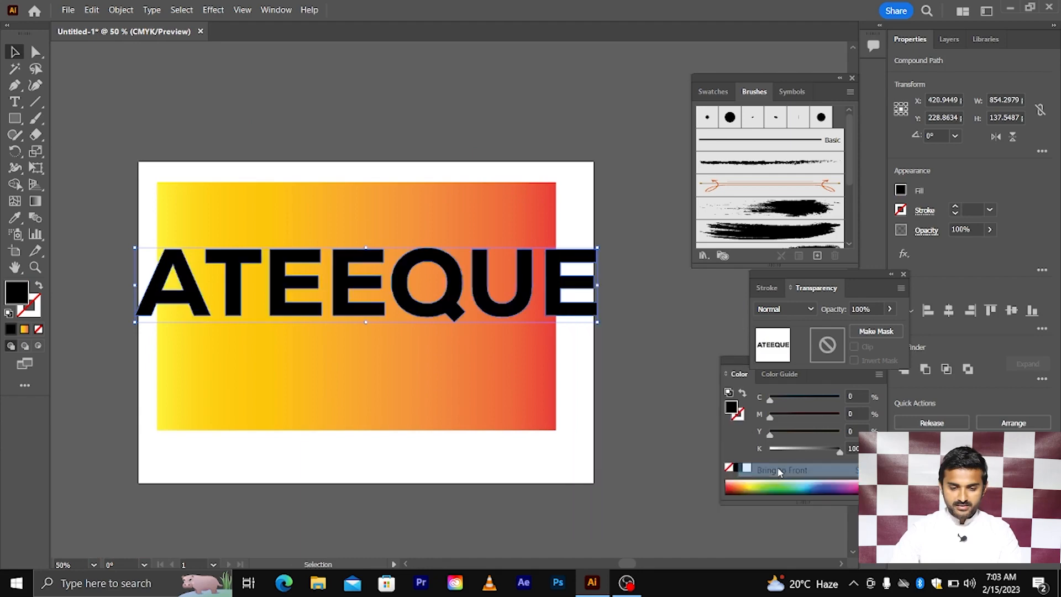
left_click_drag(599, 327, 500, 314)
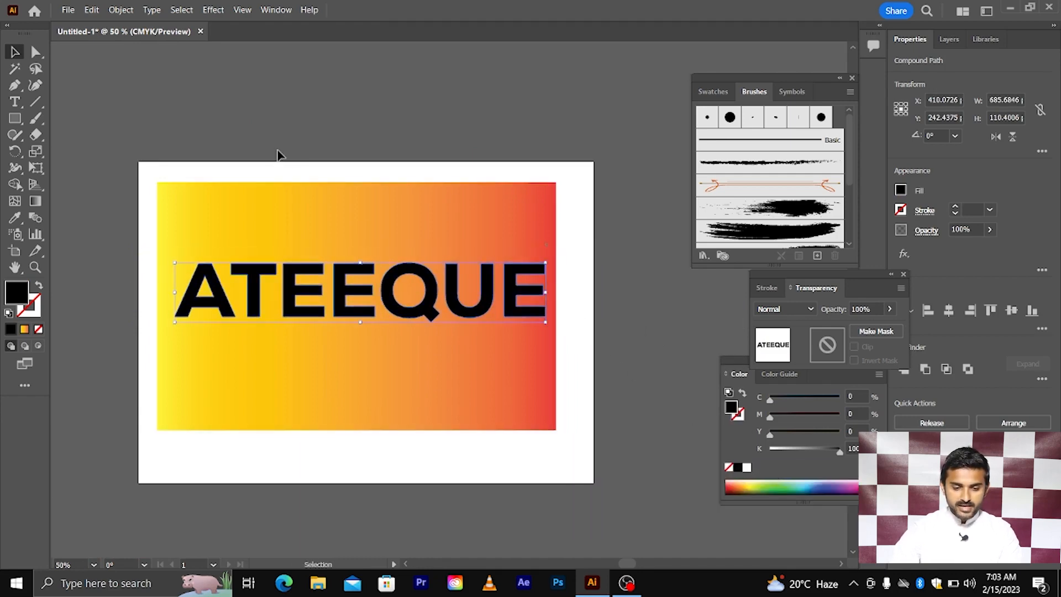
- Make a clipping mask from the "ATEEQUE" compound path and the gradient rectangle, and inspect the masked word
left_click(489, 428, "shift")
right_click(374, 270)
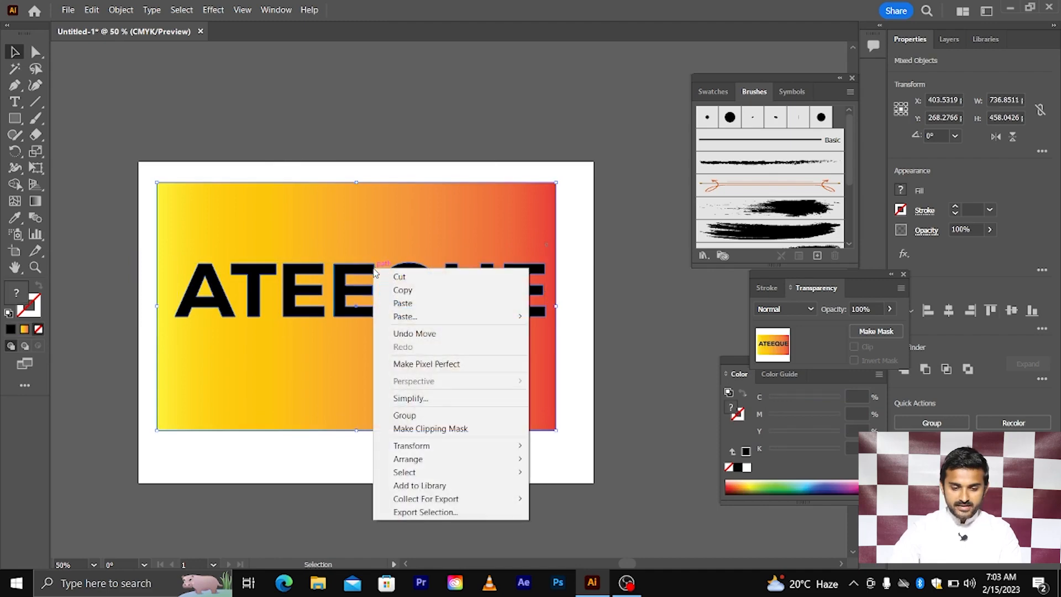
left_click(452, 429)
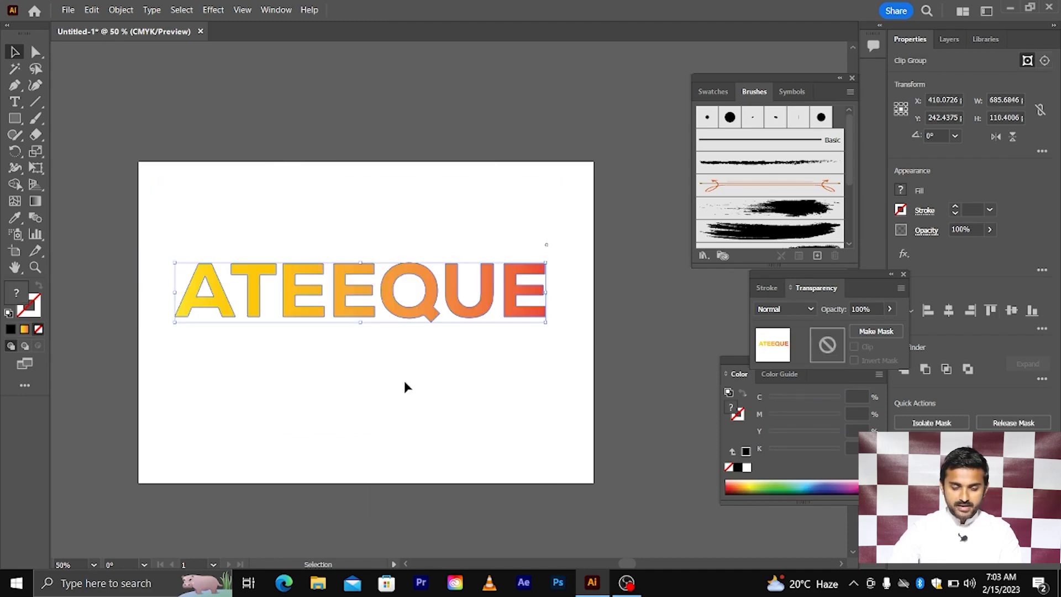
scroll(291, 303, "up", 1, "alt")
scroll(444, 319, "up", 1, "alt")
scroll(444, 318, "down", 1, "alt")
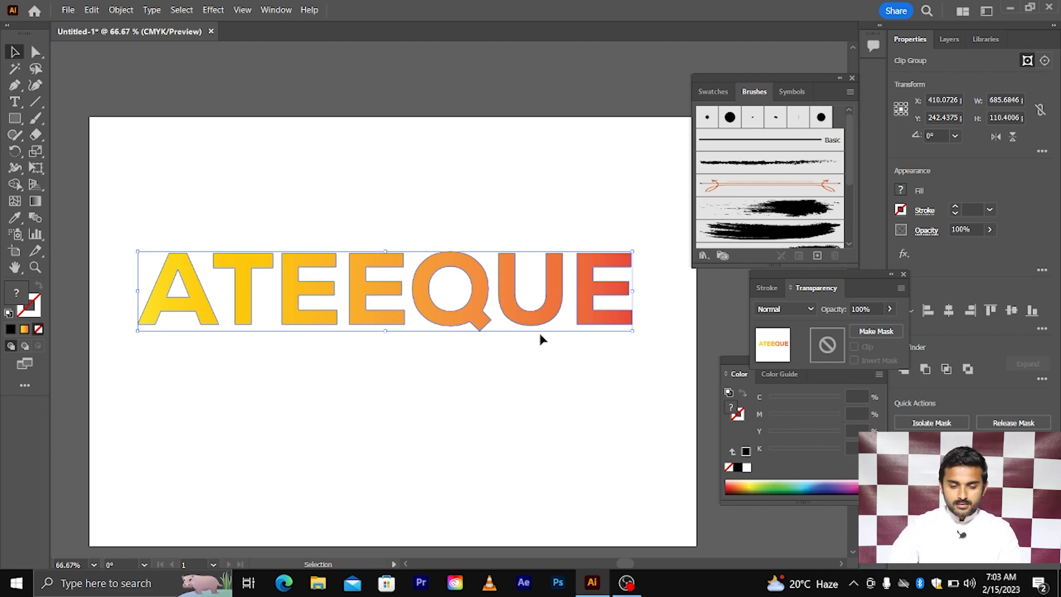
scroll(505, 355, "down", 1, "alt")
scroll(475, 337, "down", 1)
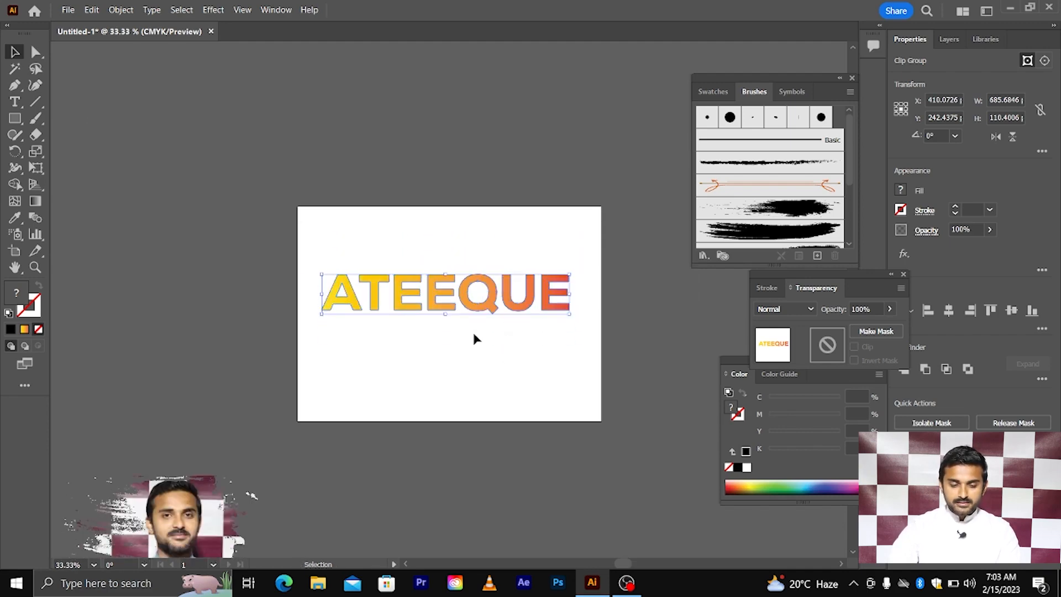
scroll(445, 325, "up", 1, "alt")
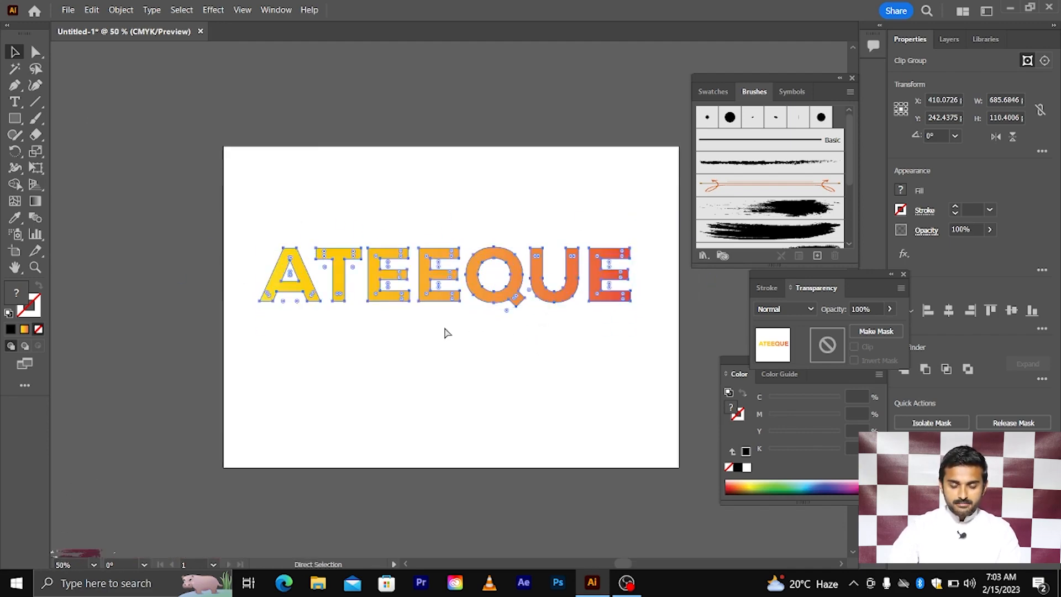
- Release the clipping mask on "ATEEQUE" and delete the gradient rectangle
key("ctrl+alt+7")
left_click(452, 384)
key("Delete")
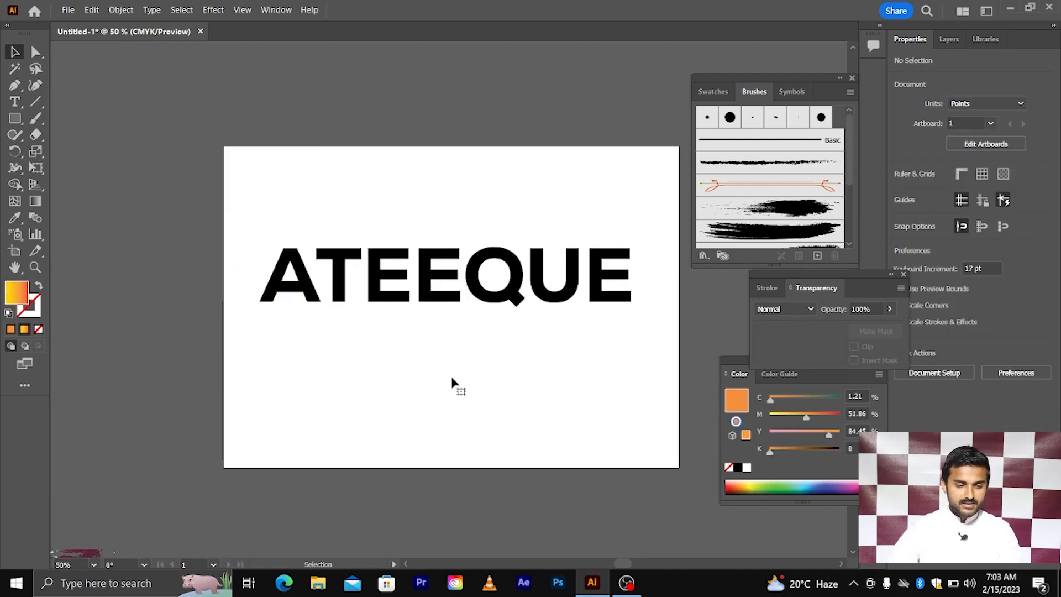
- Set up the Paintbrush tool with Grunge Brush Vector Pack 06, stroke colour 020100 and no fill
left_click(44, 119)
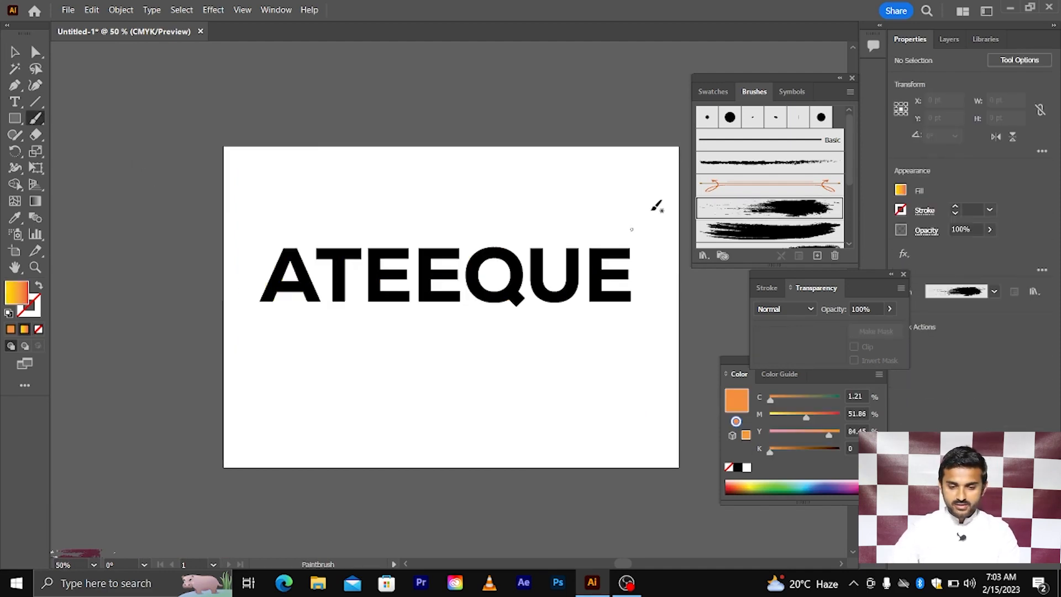
left_click(785, 213)
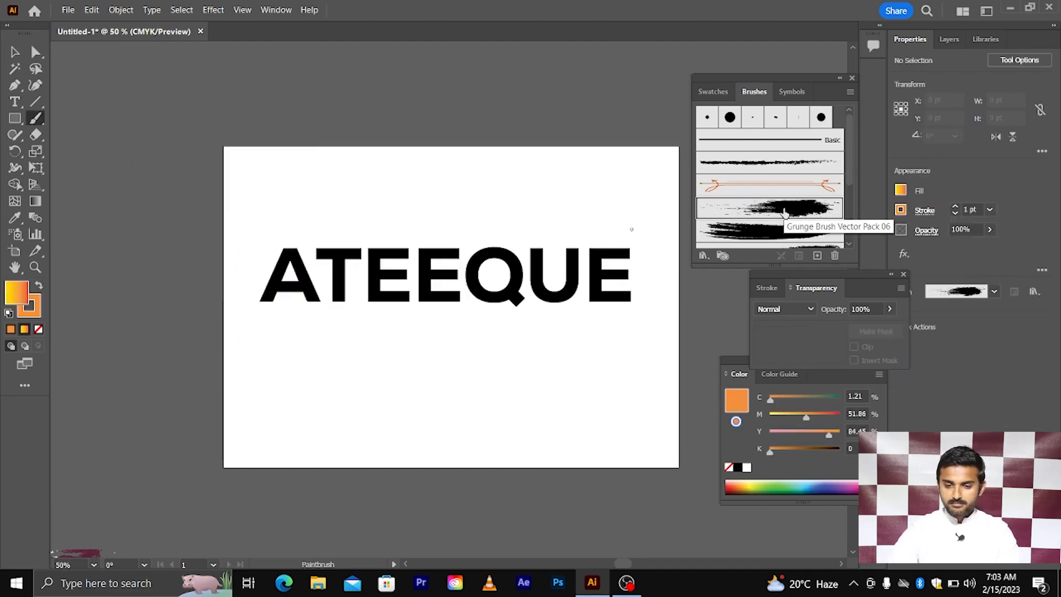
double_click(40, 303)
type("000000")
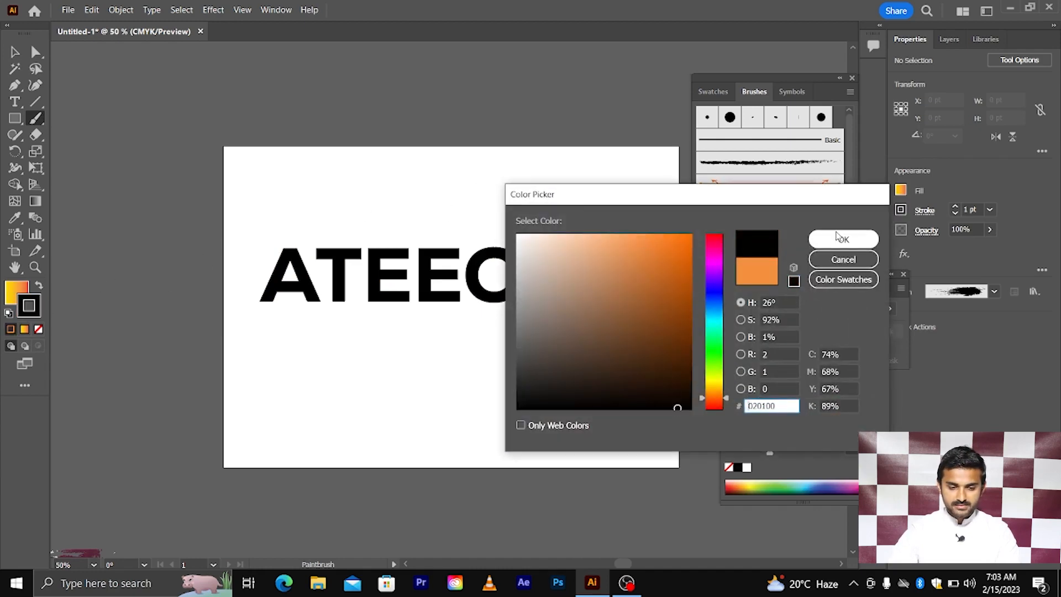
left_click(841, 239)
left_click(22, 300)
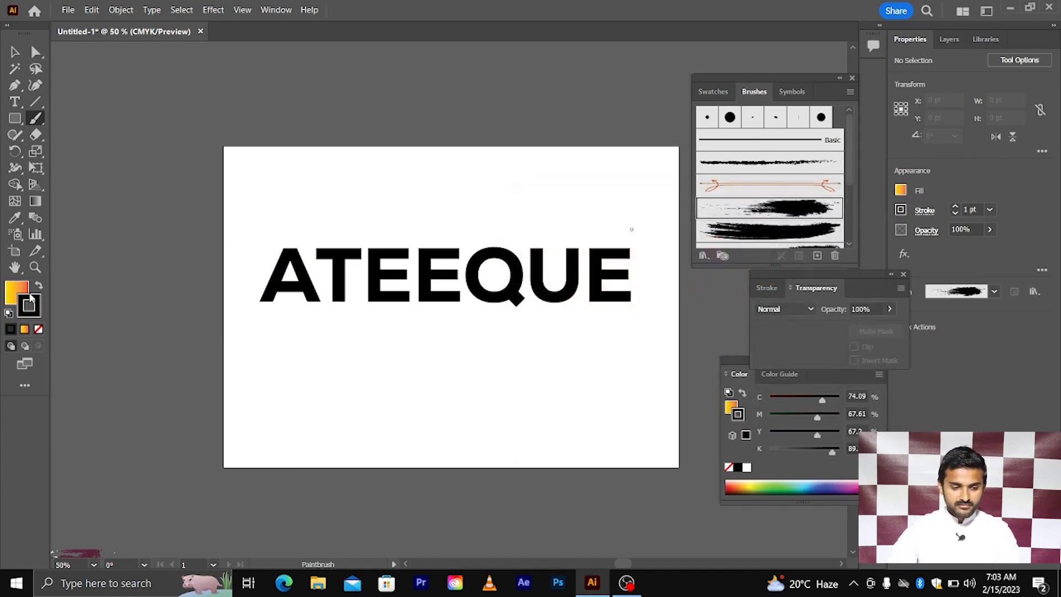
left_click(38, 329)
scroll(203, 286, "right", 1)
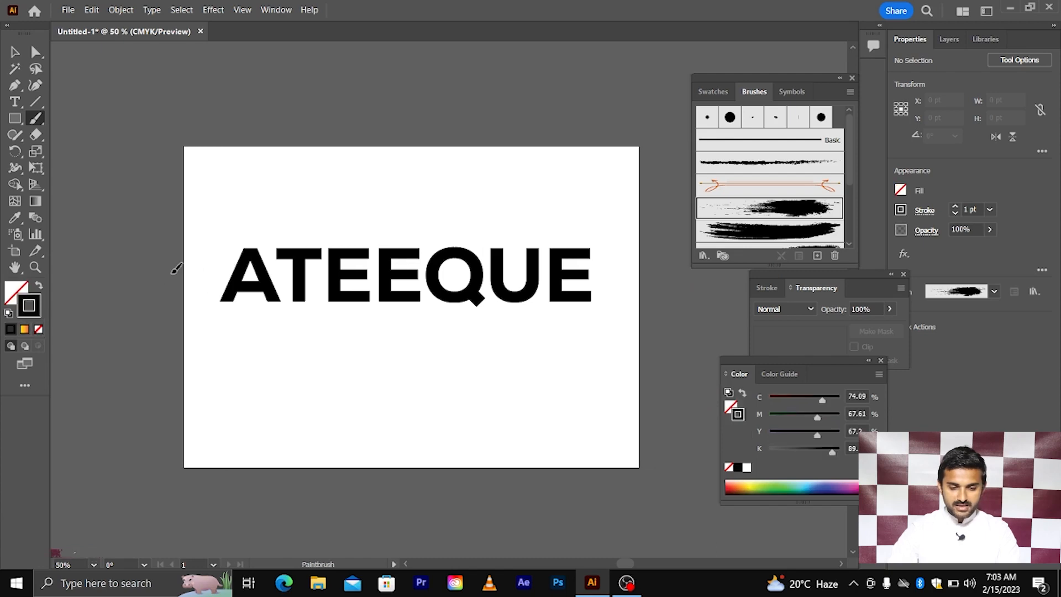
- Paint a horizontal grunge stroke about 1051 pt long across "ATEEQUE", redoing the first attempt, and shift it slightly left and down
left_click_drag(584, 272, 626, 270)
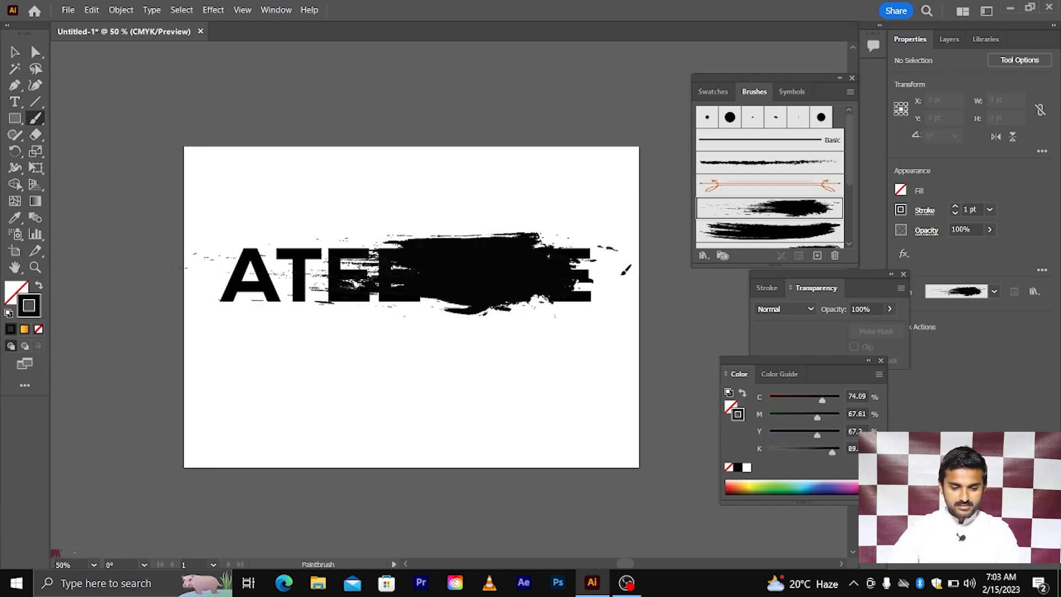
key("ctrl+z")
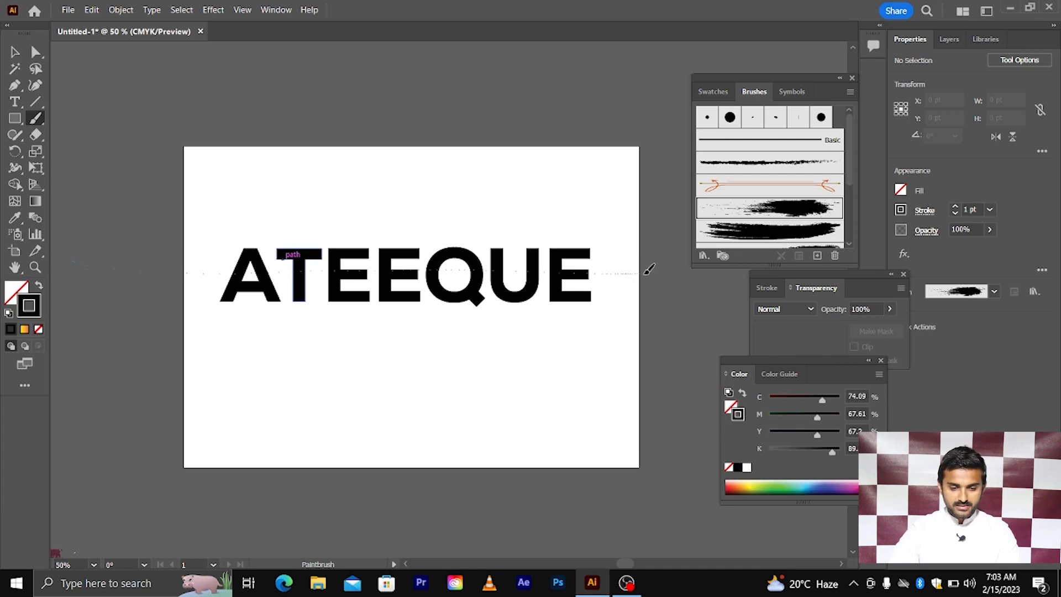
left_click_drag(649, 269, 644, 270)
left_click(15, 52)
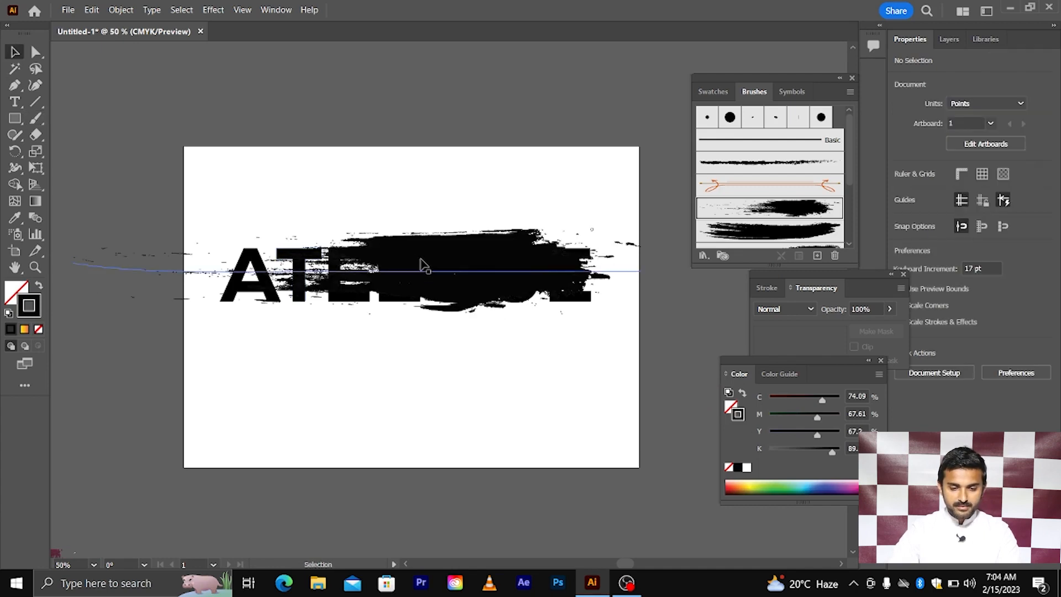
mouse_move(430, 274)
left_mouse_down()
mouse_move(379, 280)
mouse_move(398, 281)
left_mouse_up()
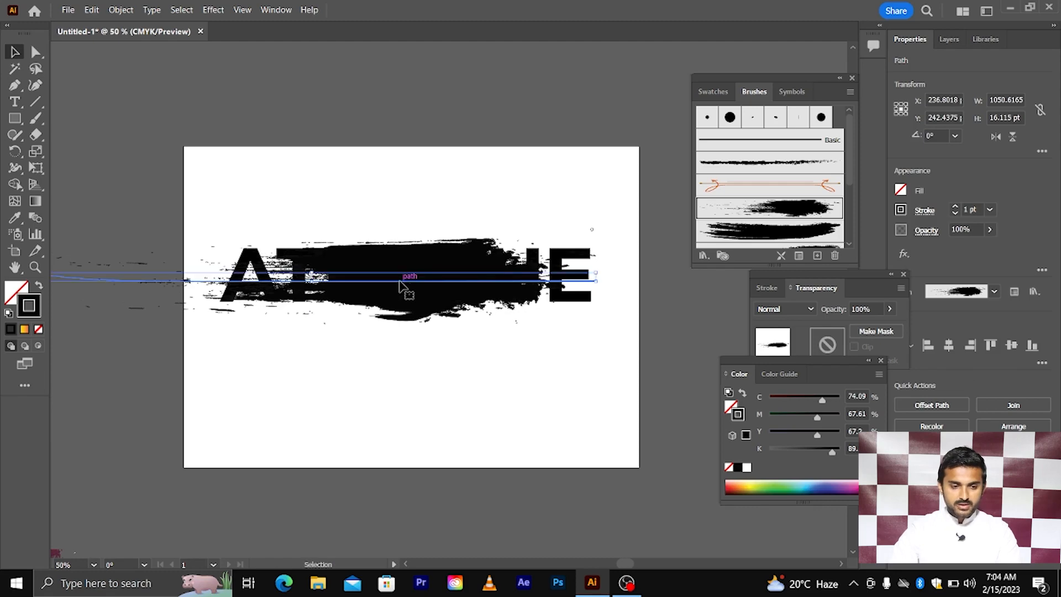
- Expand the brush stroke's appearance, ungroup the result and delete its unfilled outline path
left_click(120, 10)
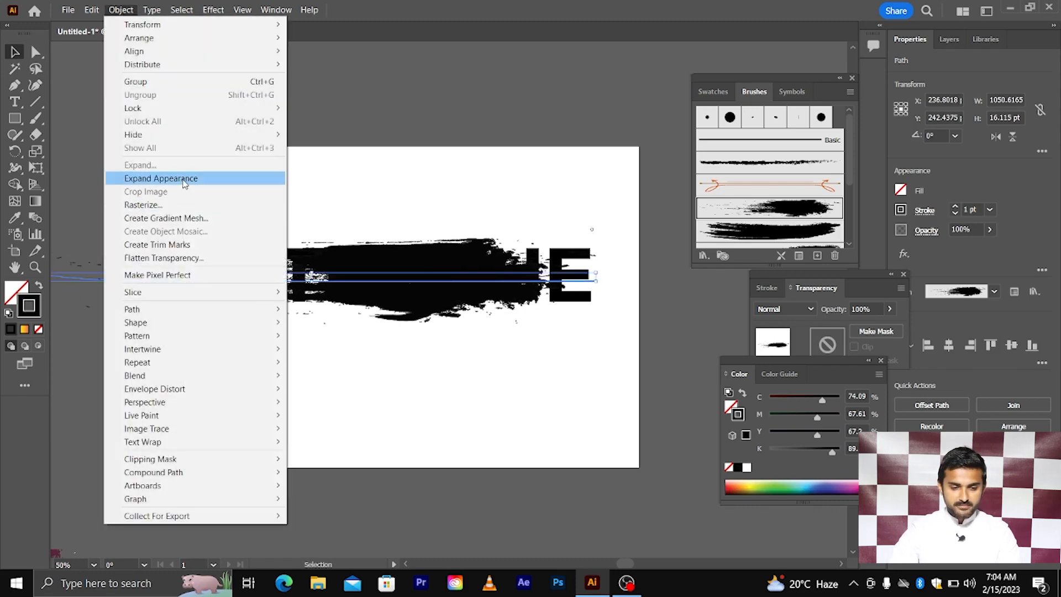
left_click(244, 178)
right_click(280, 197)
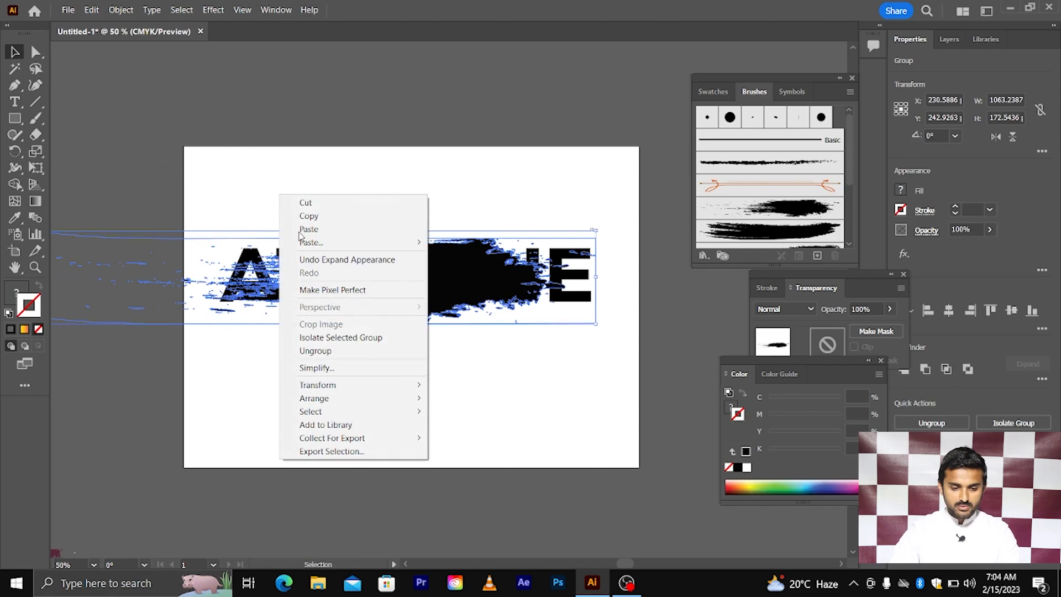
left_click(321, 349)
left_click(287, 384)
left_click(188, 238)
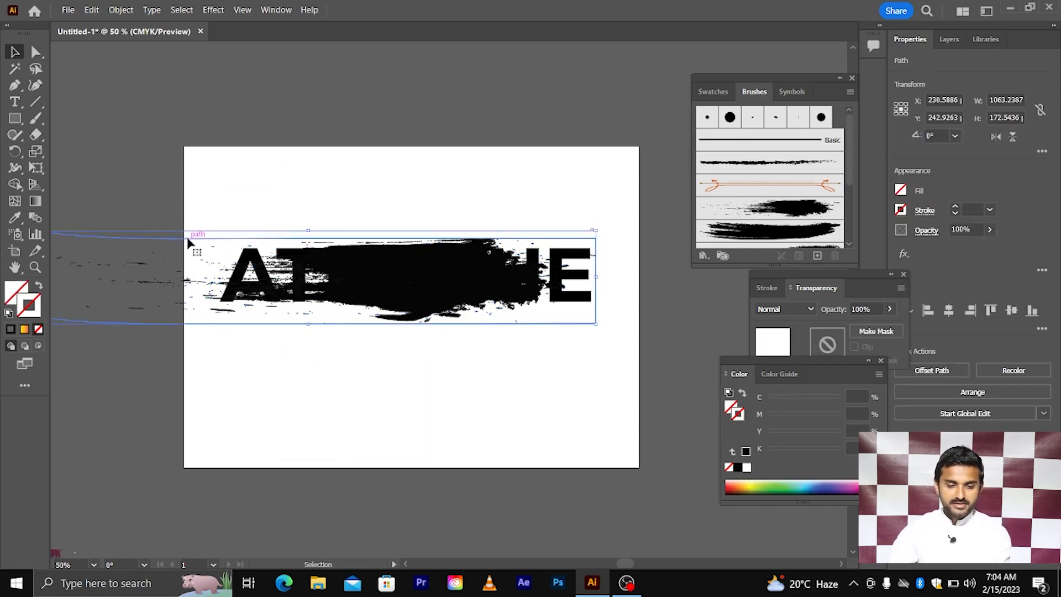
key("Delete")
- Delete the stray brush fragments that extend beyond the artboard's left edge
key("ctrl+minus")
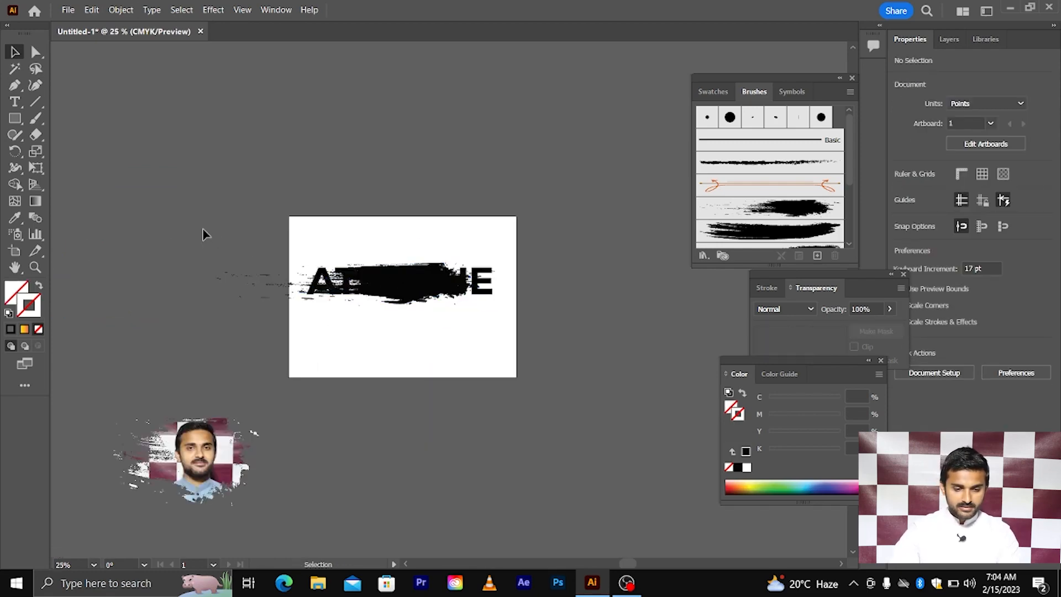
left_click(277, 317)
key("Delete")
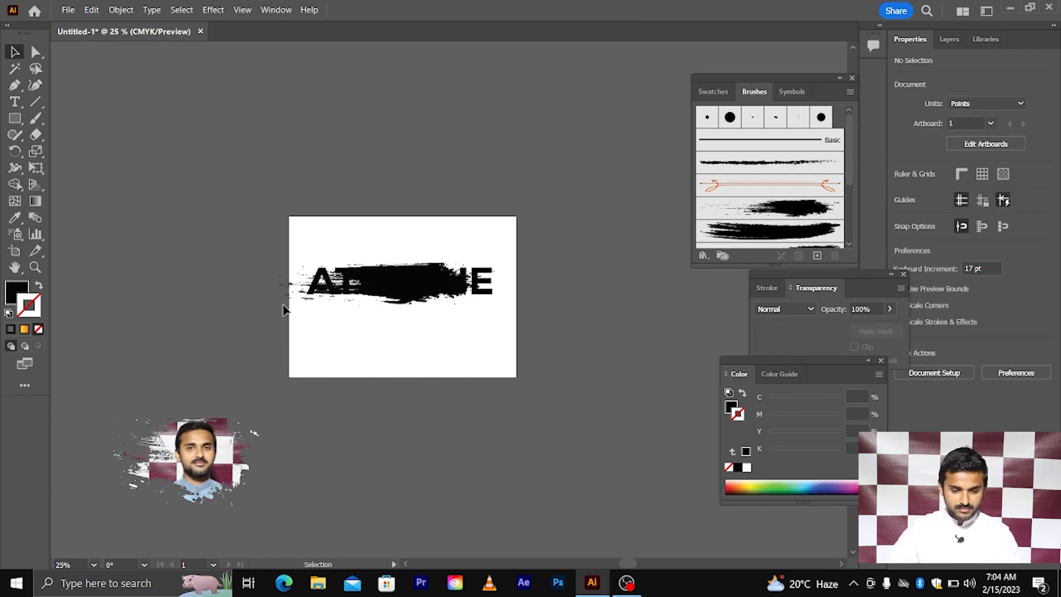
key("ctrl+plus")
left_click(298, 298)
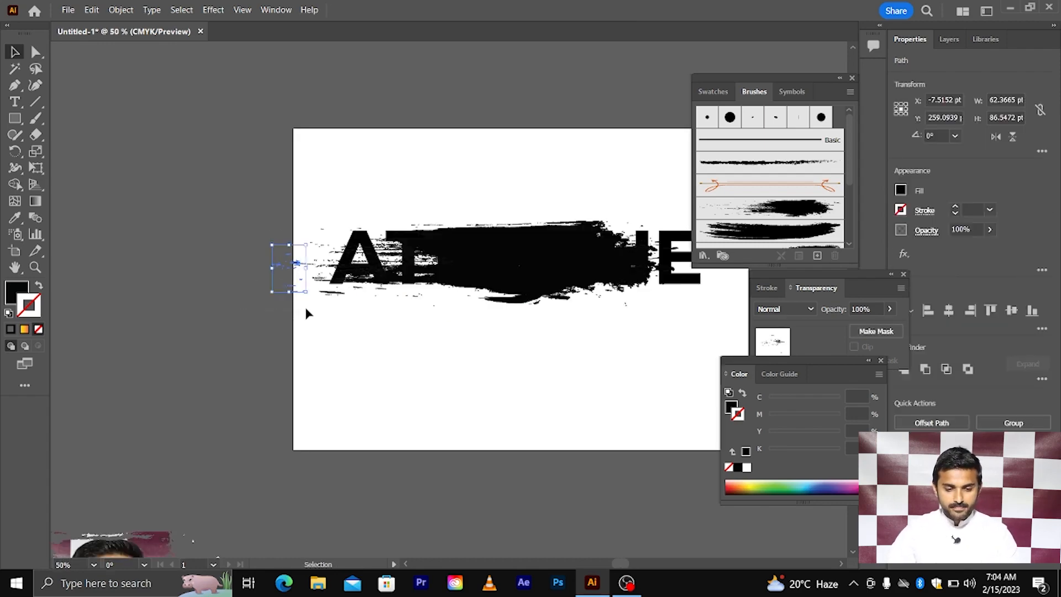
key("Delete")
scroll(307, 313, "down", 1)
scroll(621, 287, "right", 2)
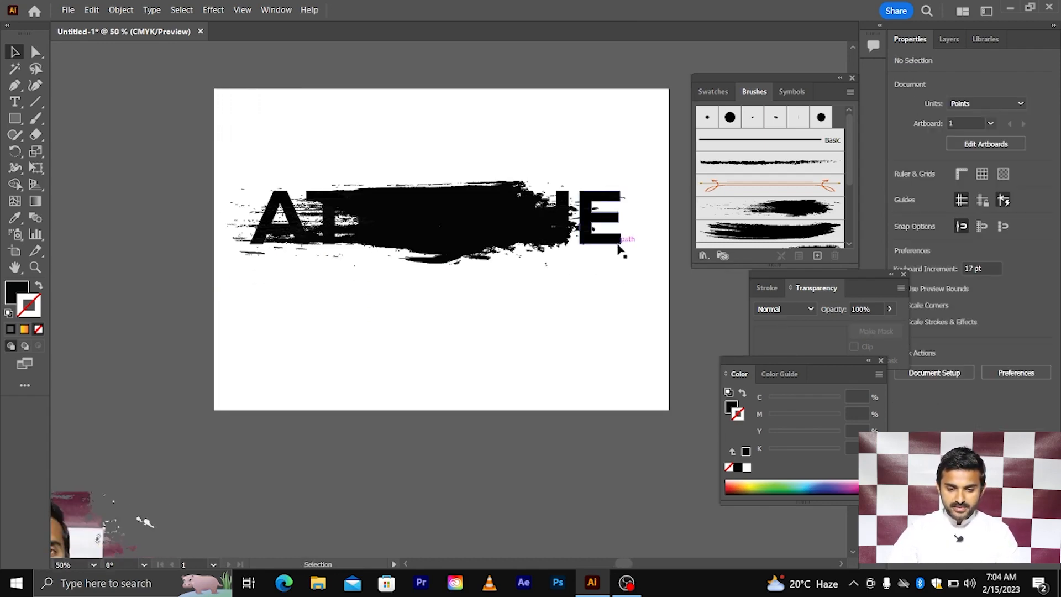
- Move the "ATEEQUE" compound path below the brush stroke and select all of the stroke's fragments
left_click_drag(619, 249, 614, 392)
left_click(510, 321)
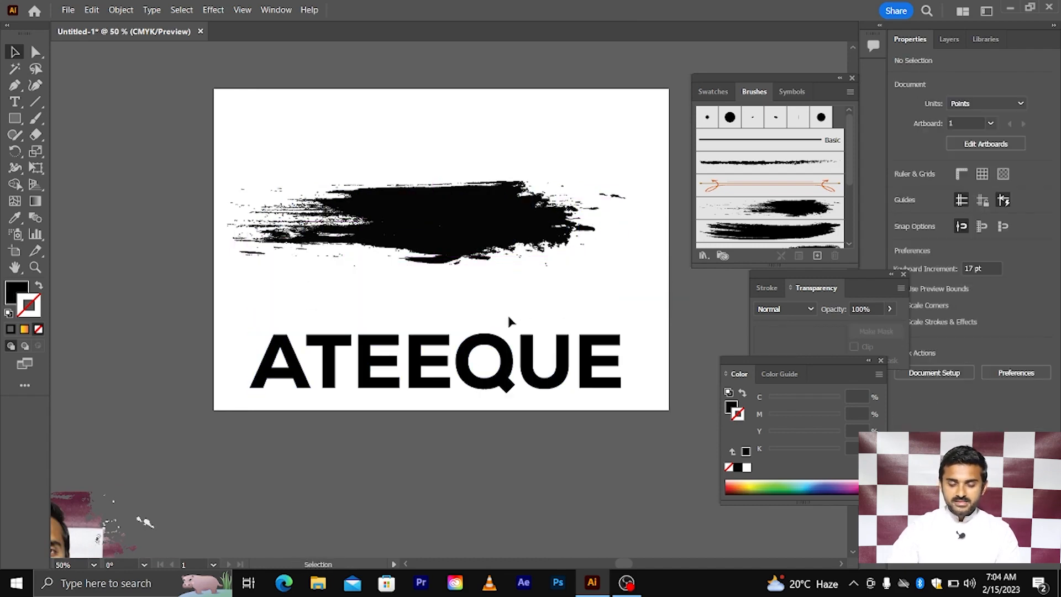
scroll(510, 321, "up", 2)
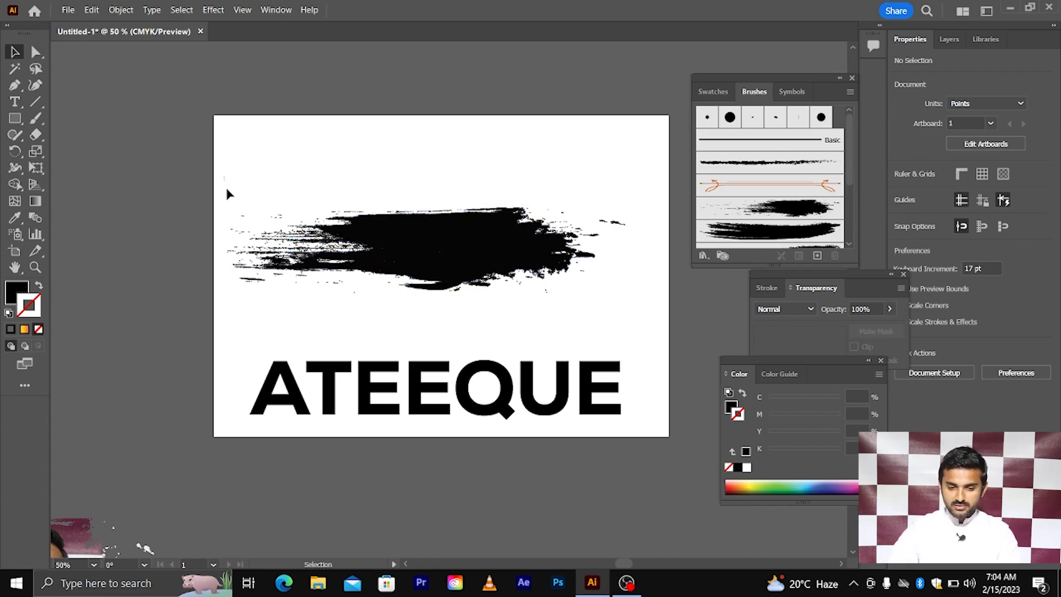
mouse_move(225, 178)
left_mouse_down()
mouse_move(340, 289)
mouse_move(503, 311)
mouse_move(640, 293)
left_mouse_up()
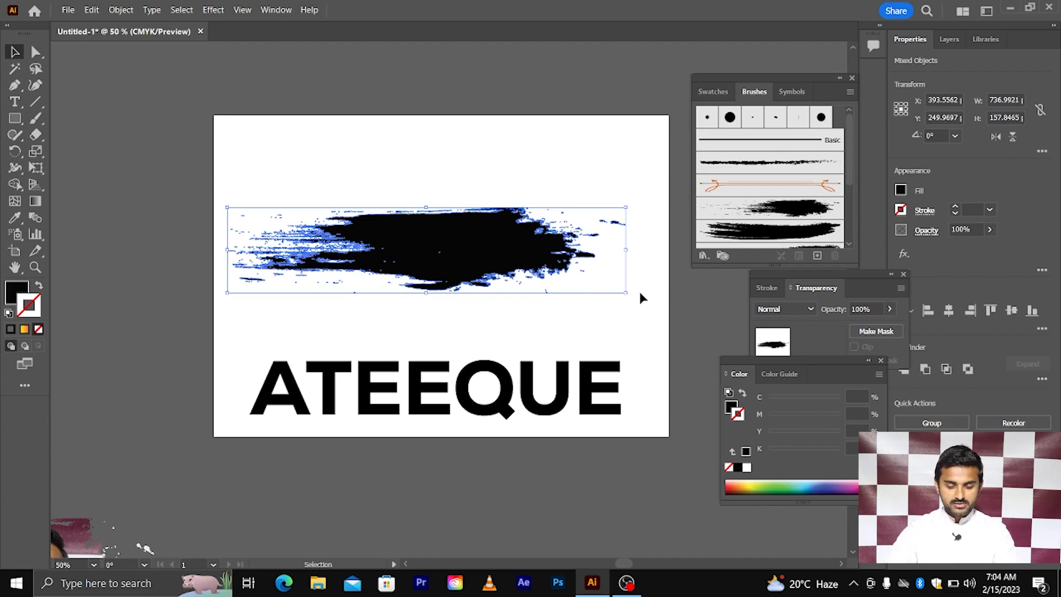
- Group the selected brush stroke fragments, fill the group with red and deselect it
key("ctrl+g")
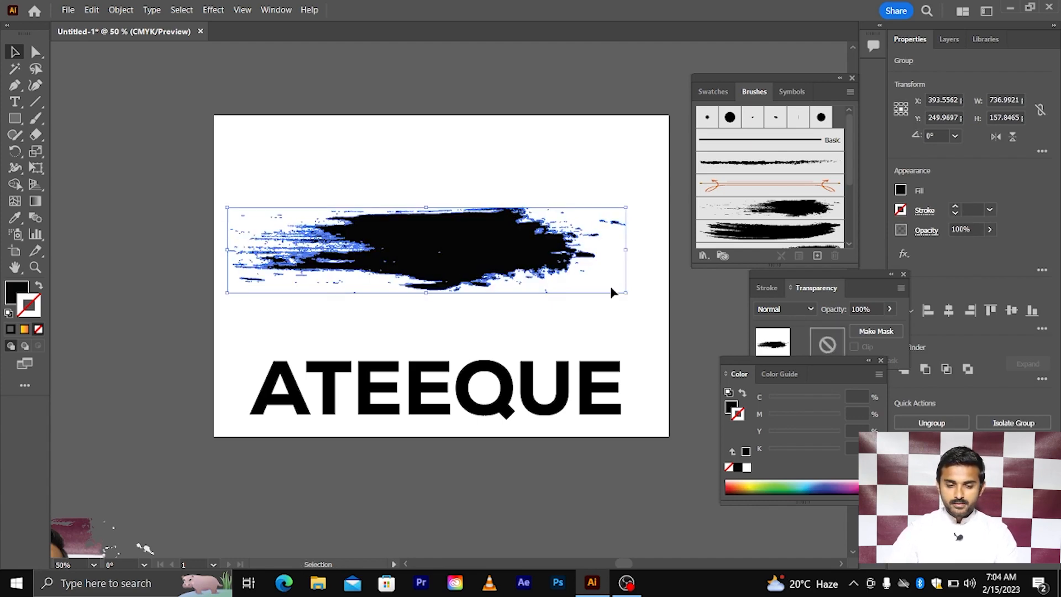
scroll(612, 292, "down", 1)
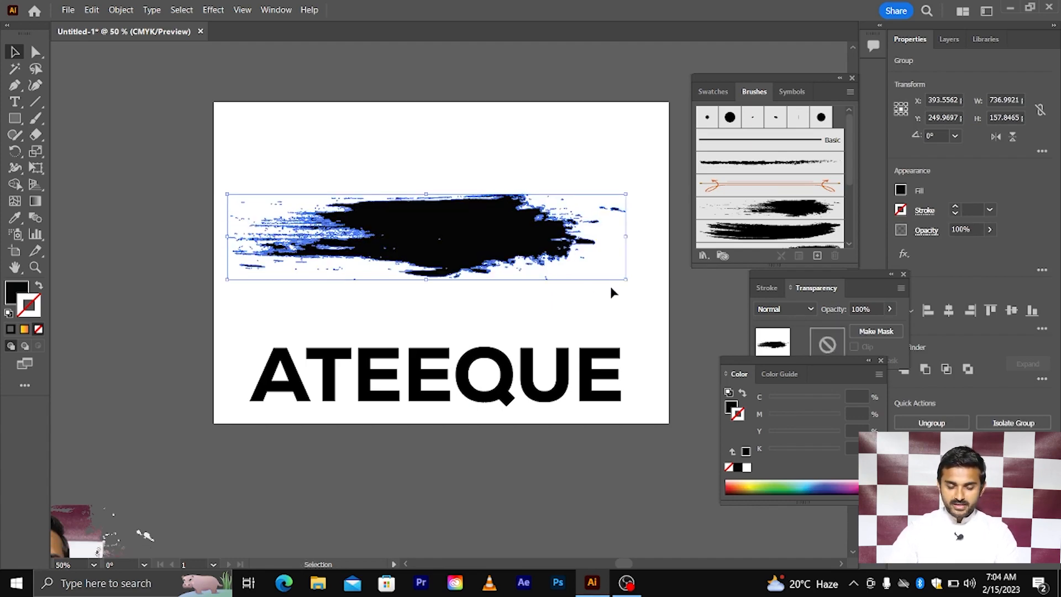
left_click(503, 313)
left_click(488, 258)
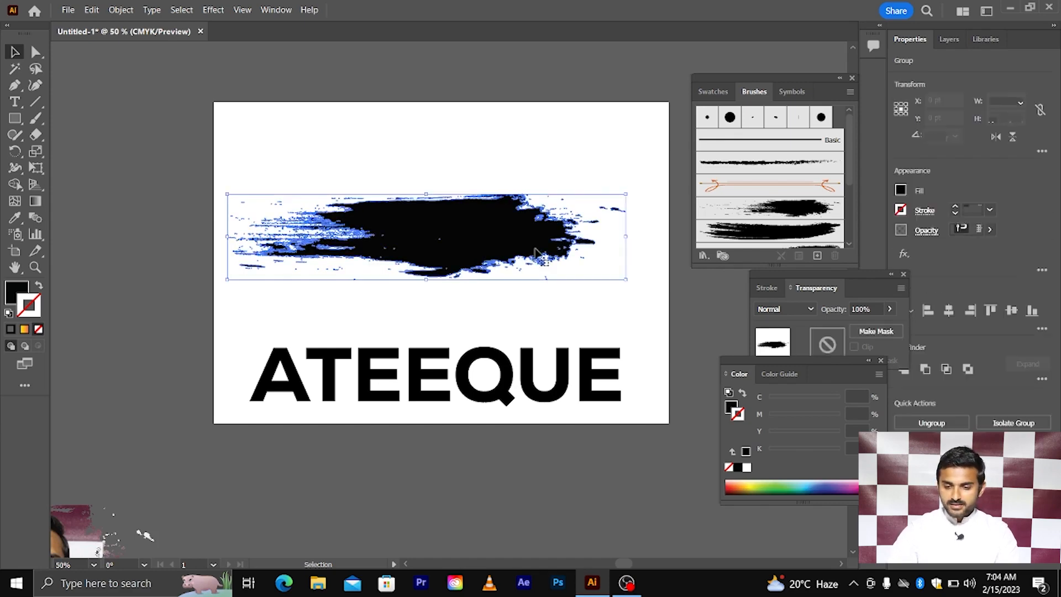
left_click(902, 191)
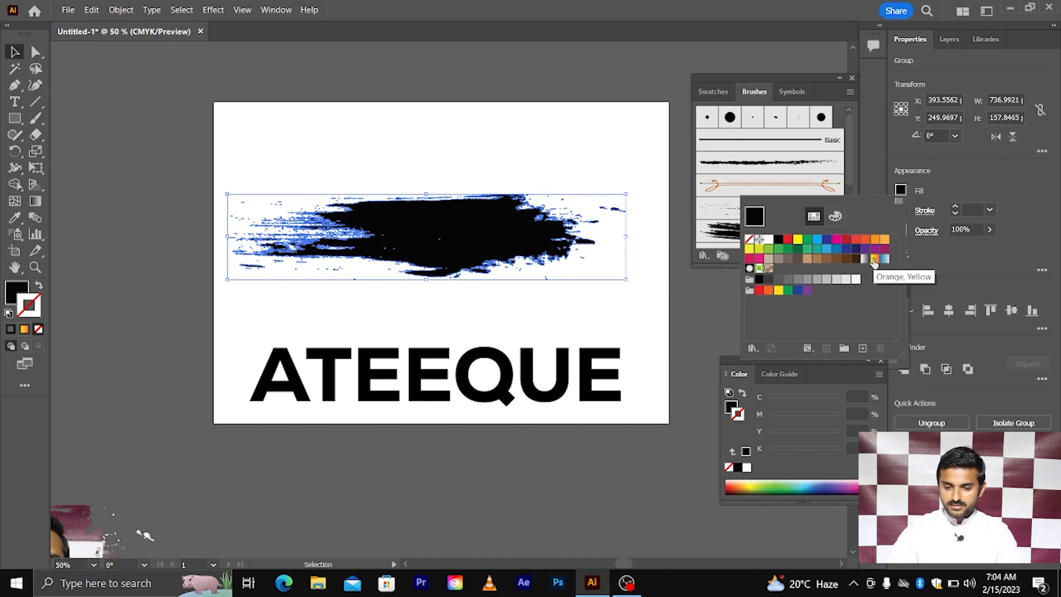
left_click(787, 239)
left_click(604, 293)
left_click(559, 313)
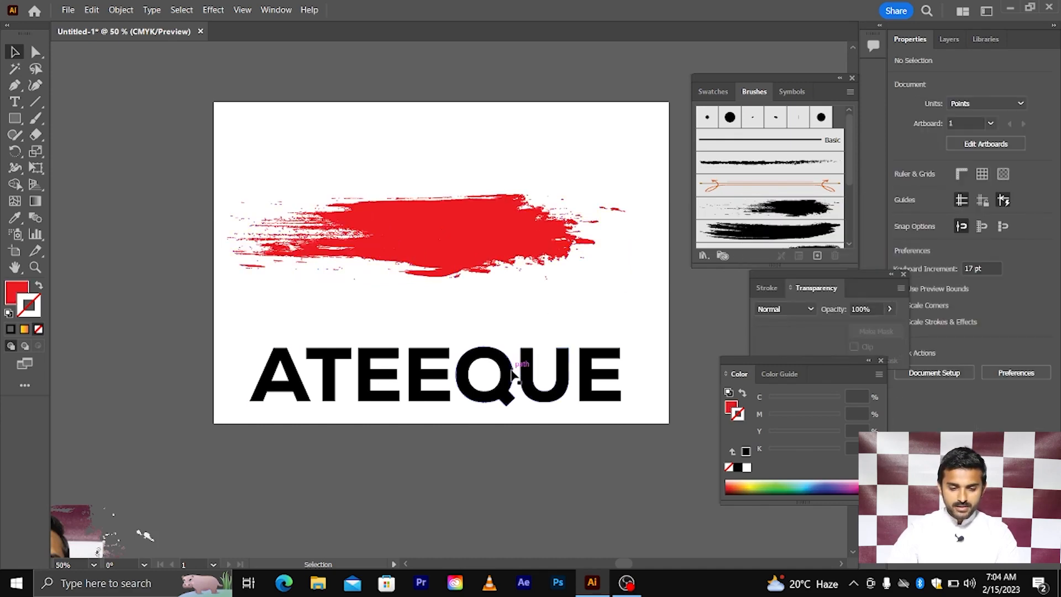
- Move the outlined letters up over the red brush stroke and bring them to the front
left_click_drag(508, 375, 510, 232)
right_click(626, 228)
mouse_move(695, 424)
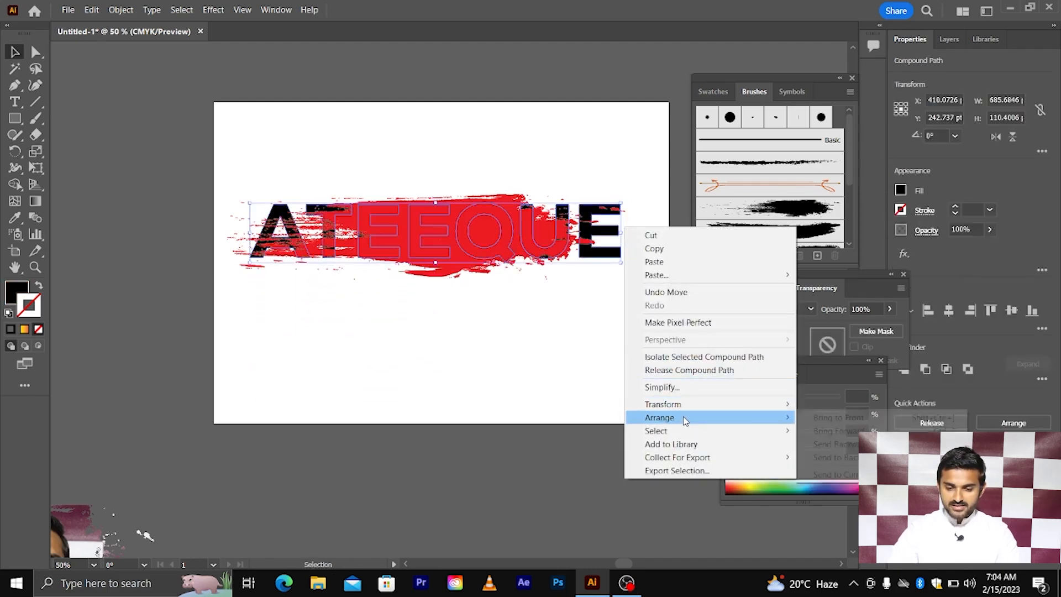
left_click(838, 417)
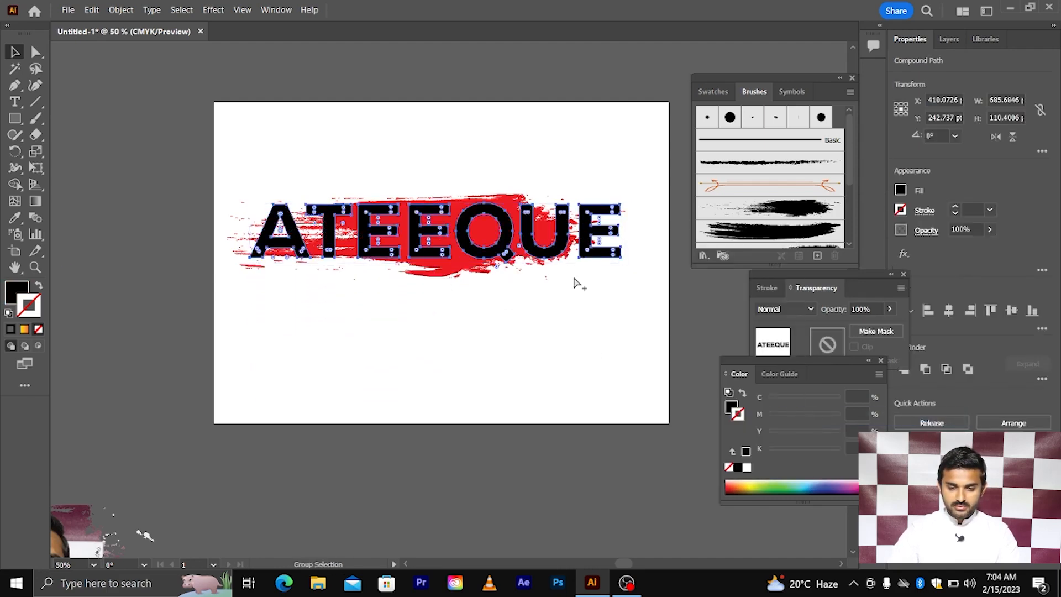
- Scale the letters down to about 547 by 88 pt over the stroke and make them a compound path
scroll(575, 279, "up", 1)
left_click_drag(637, 257, 587, 254)
left_click(554, 300)
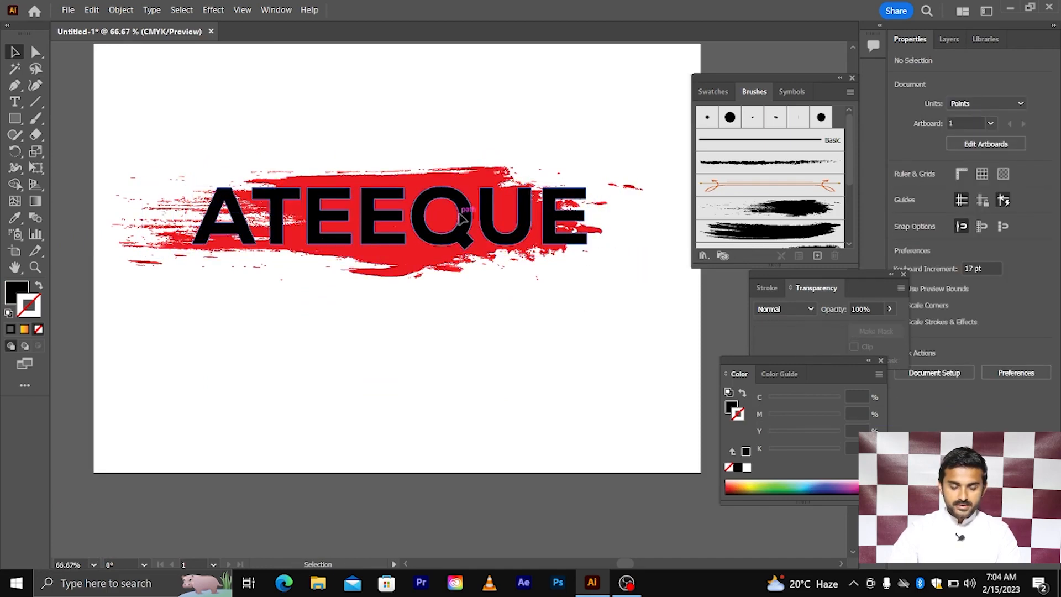
left_click(463, 214)
left_click(120, 9)
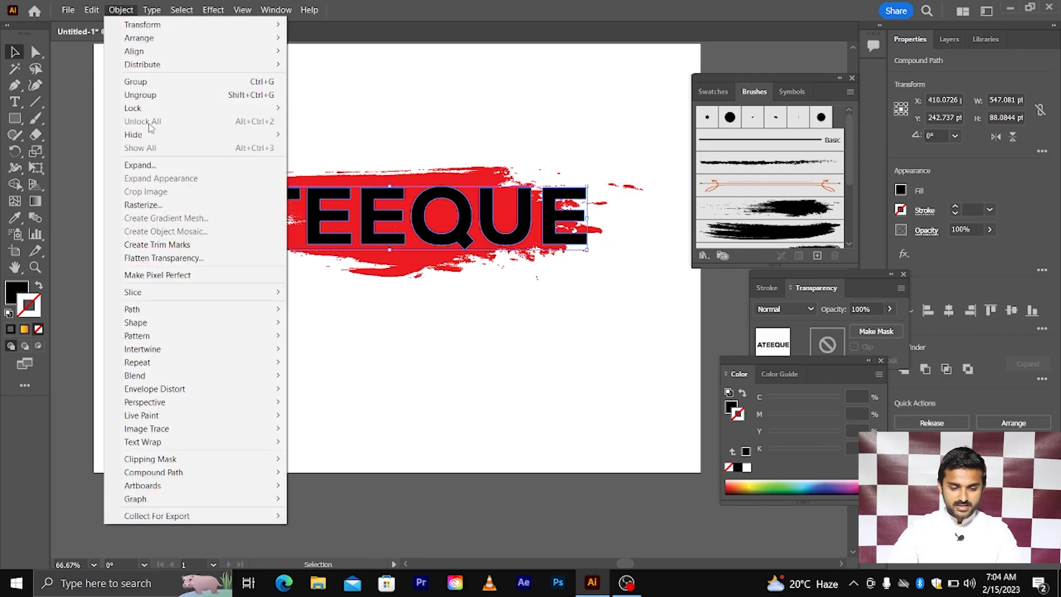
mouse_move(221, 472)
left_click(303, 473)
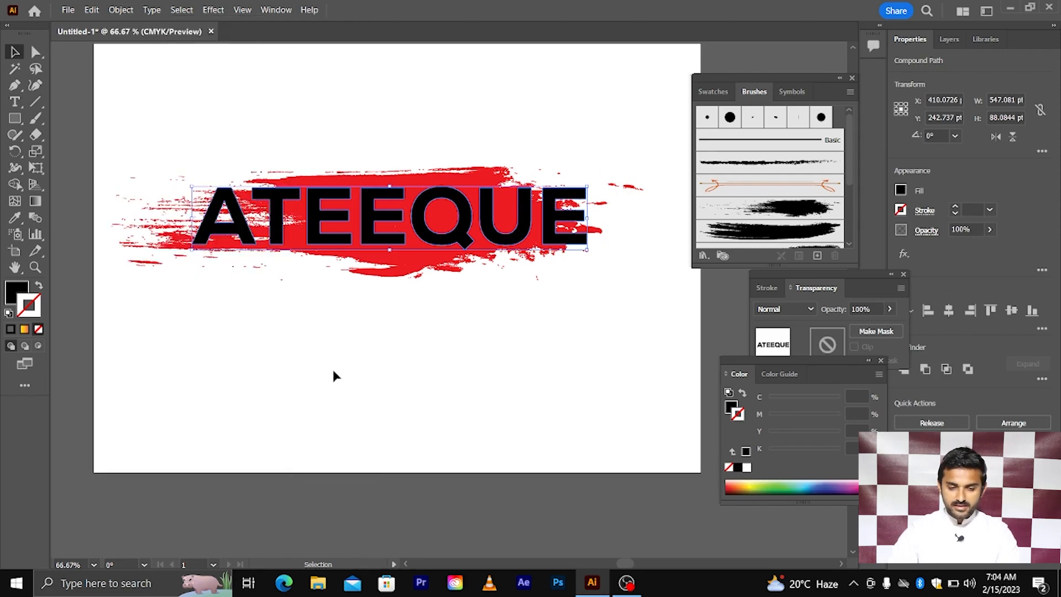
- Try a clipping mask of the letters over the red brush stroke, inspect the grunge effect and undo the mask
key("ctrl+a")
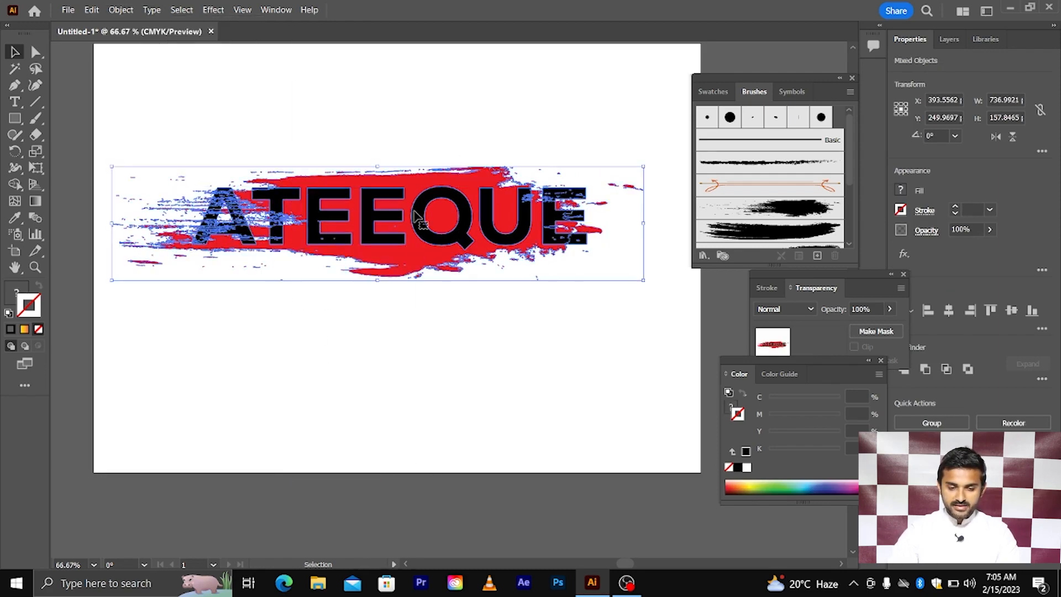
right_click(416, 212)
left_click(480, 373)
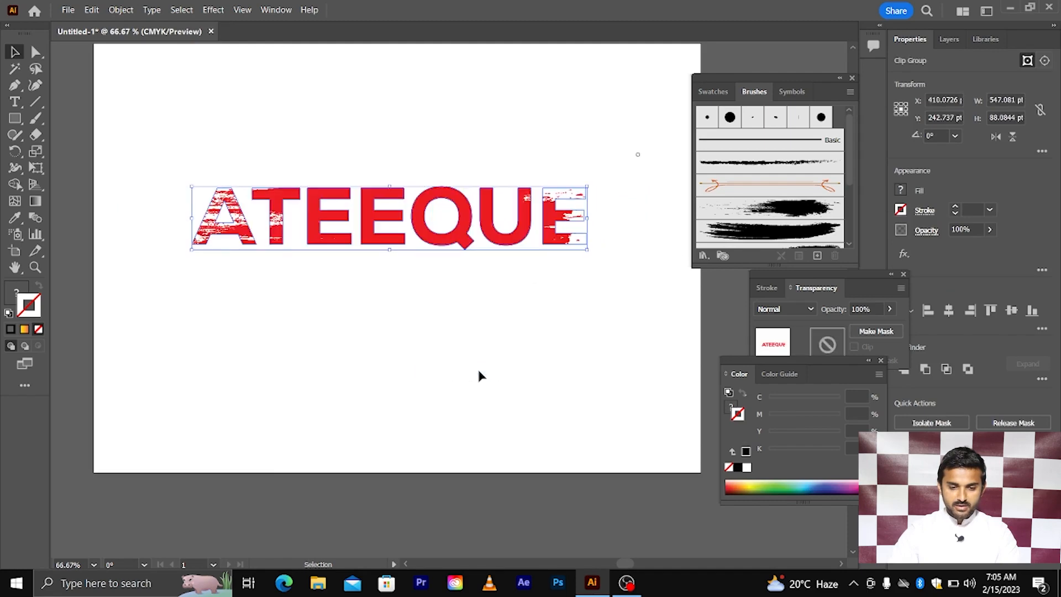
left_click(477, 369)
scroll(395, 292, "up", 1)
scroll(208, 240, "up", 3)
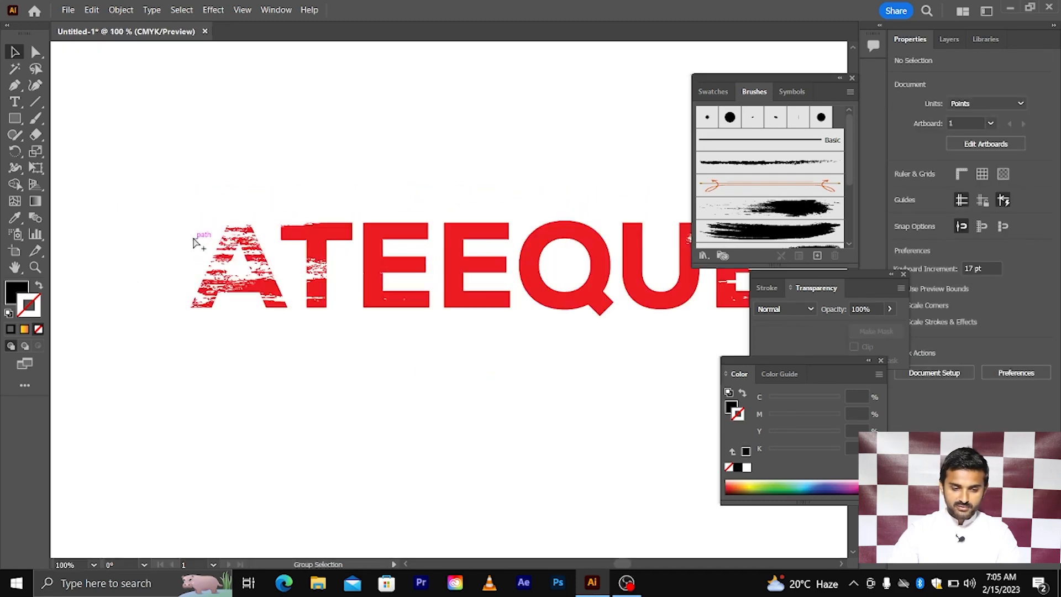
scroll(309, 287, "down", 5)
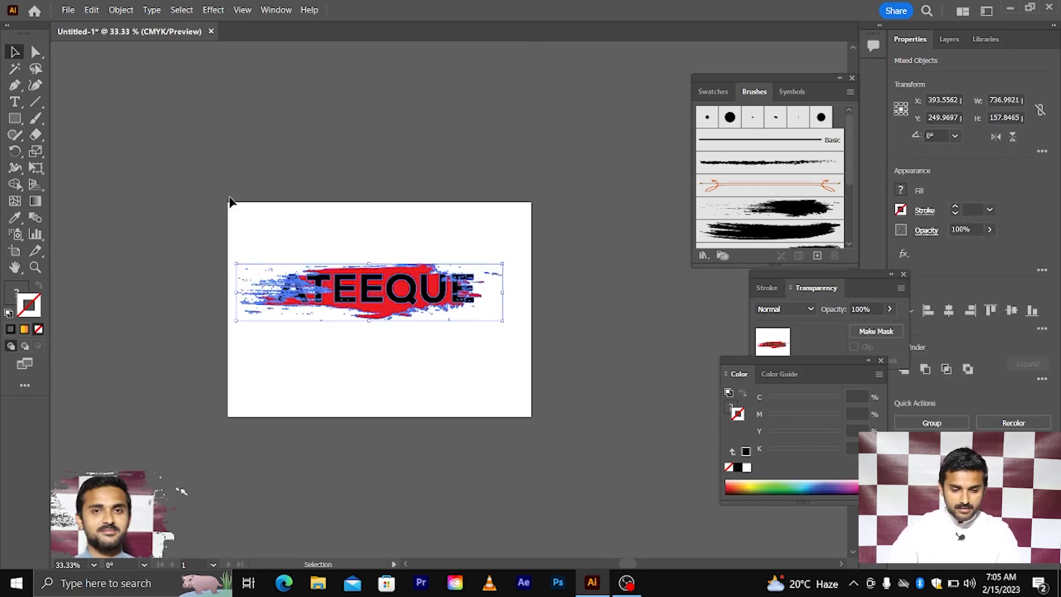
scroll(344, 283, "up", 3)
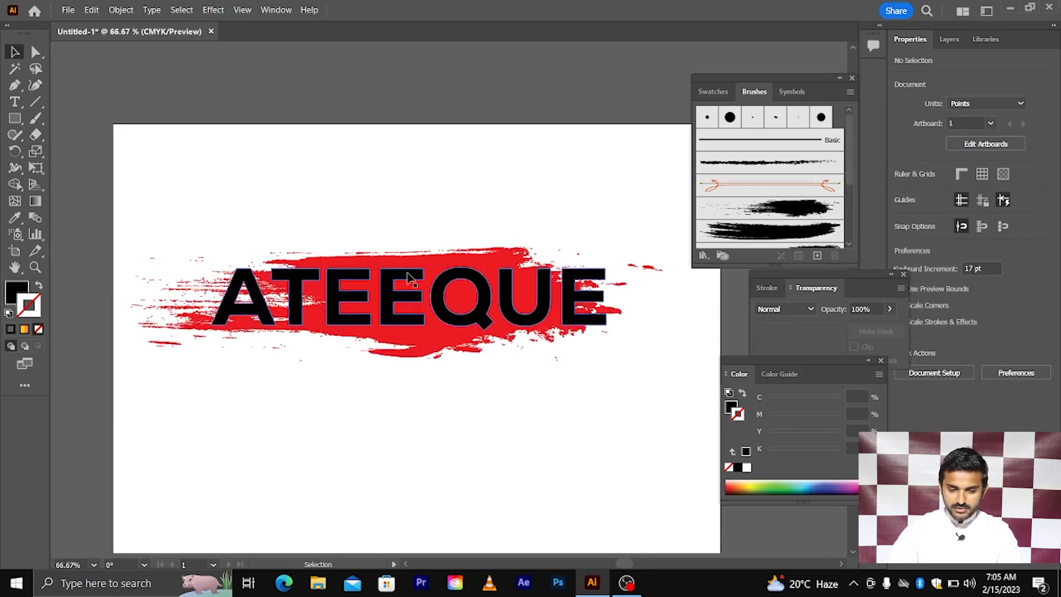
scroll(435, 251, "down", 3)
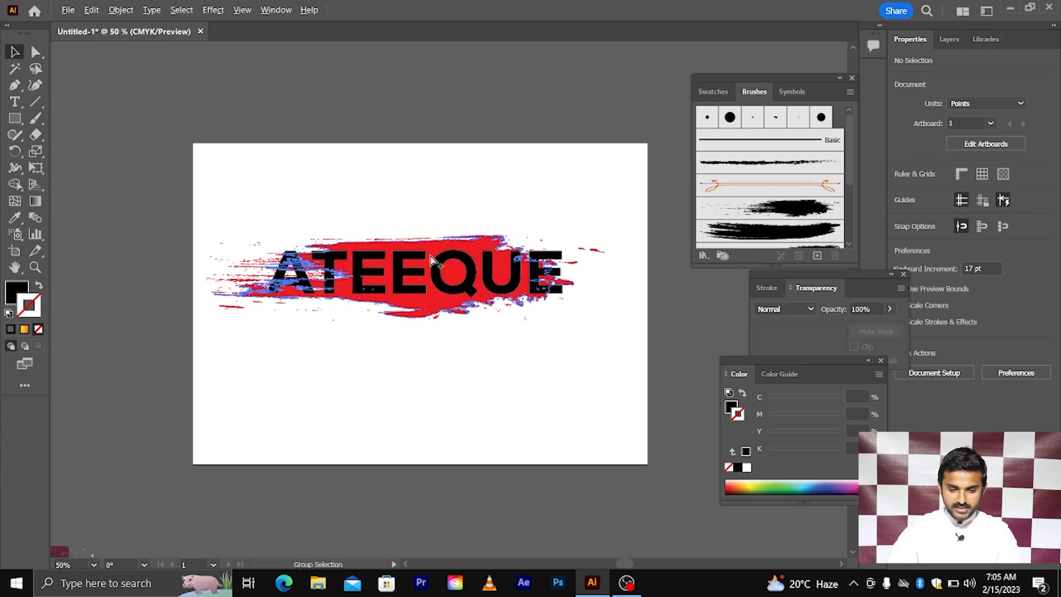
- Move the letters below the brush stroke and stretch the red stroke group horizontally far beyond the artboard's right edge
mouse_move(442, 279)
left_mouse_down()
mouse_move(440, 340)
mouse_move(385, 352)
mouse_move(374, 397)
left_mouse_up()
left_click(391, 284)
left_click_drag(609, 281, 731, 286)
scroll(481, 297, "down", 3)
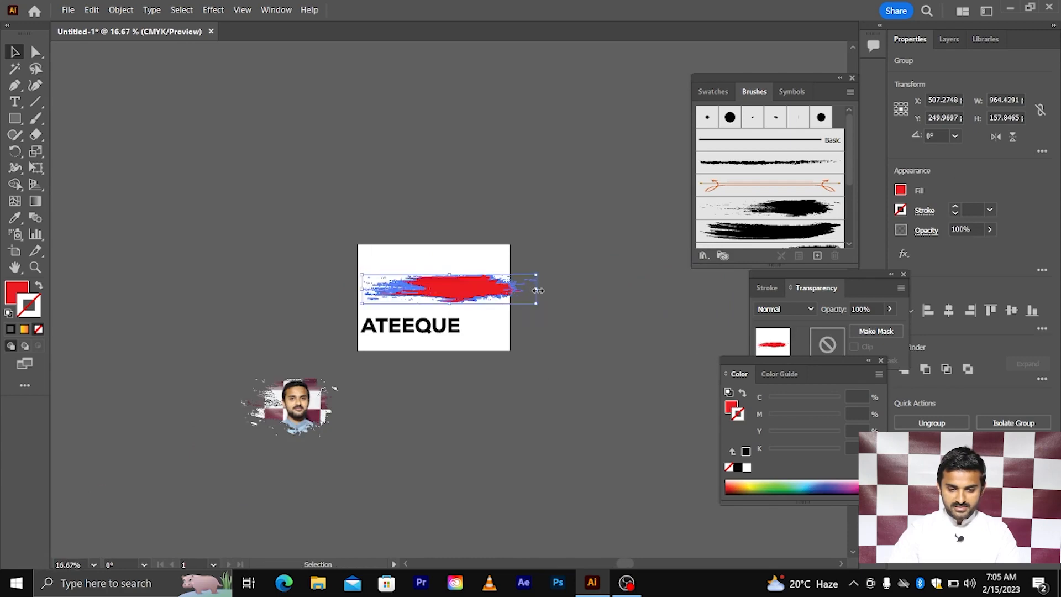
mouse_move(538, 290)
left_mouse_down()
mouse_move(733, 293)
mouse_move(718, 293)
left_mouse_up()
- Move the letters up onto the streaky left part of the stretched red brush stroke
left_click(456, 335)
scroll(451, 334, "up", 3)
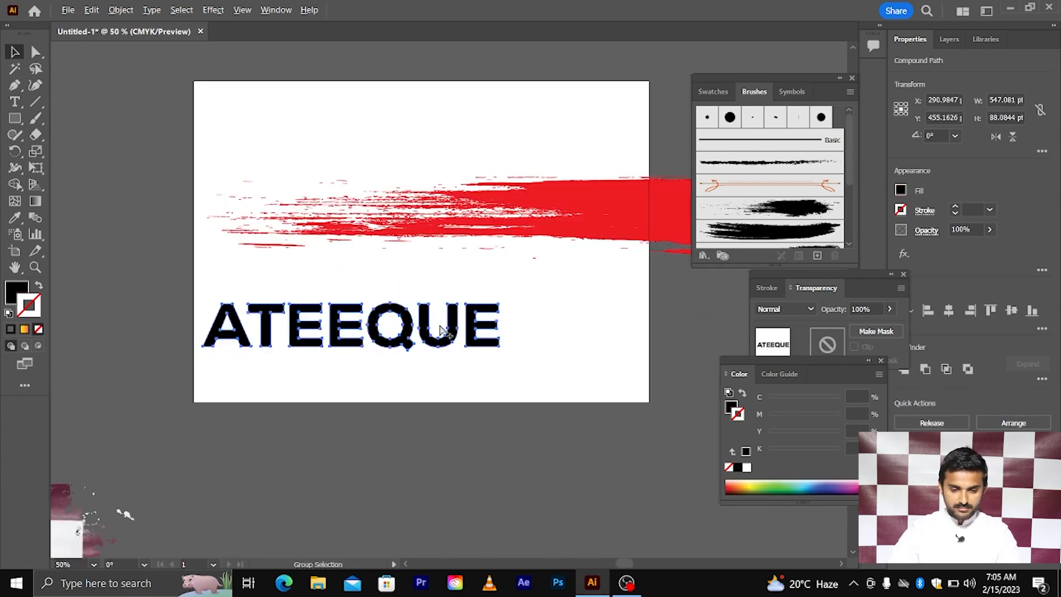
left_click_drag(434, 351, 473, 237)
- Select the letters together with the stretched stroke, make a clipping mask and inspect the grunge texture
left_click_drag(372, 142, 481, 306)
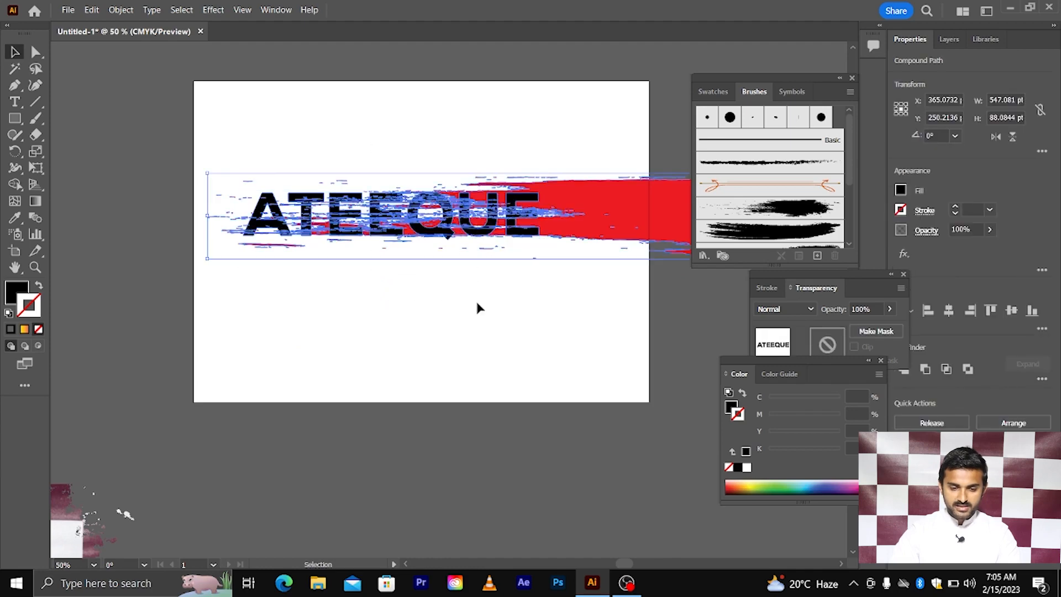
right_click(441, 213)
left_click(498, 369)
left_click(481, 344)
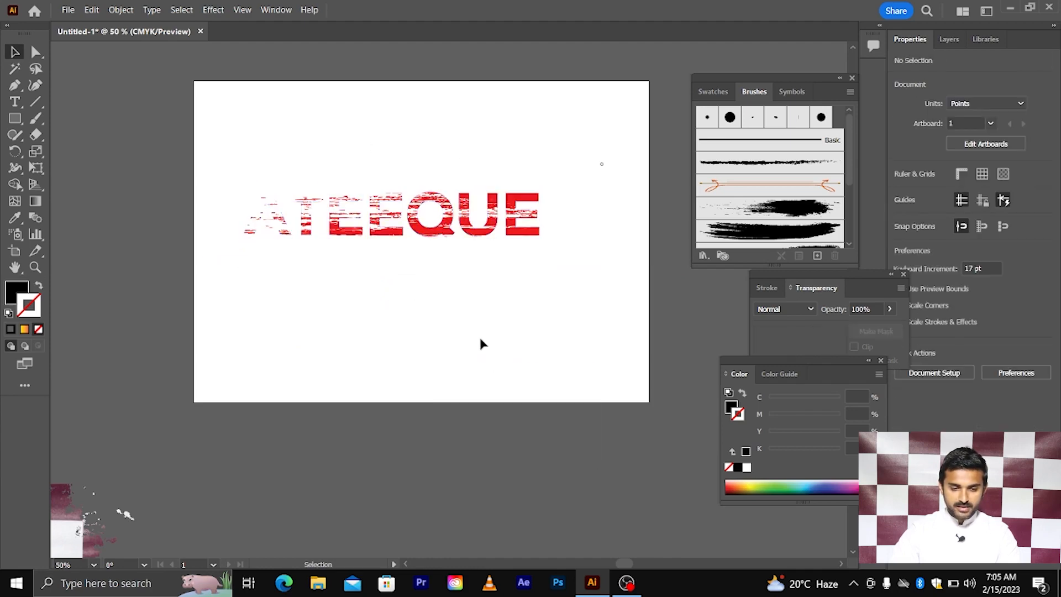
scroll(284, 232, "up", 1)
scroll(284, 232, "up", 2)
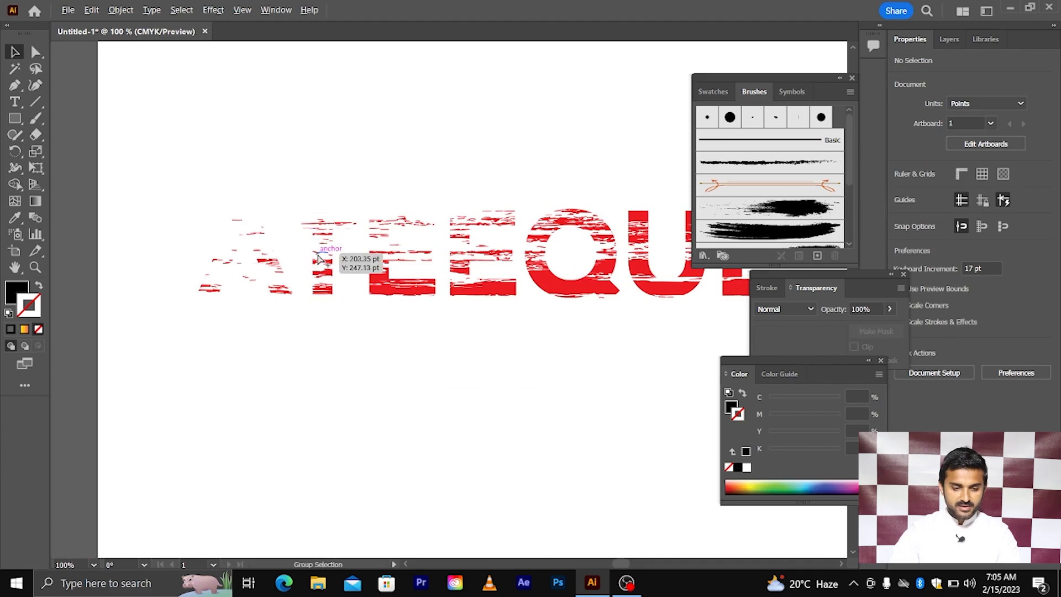
scroll(319, 258, "down", 2)
- Draw a black rectangle about 791 by 374 pt across the artboard and send it behind the masked letters
left_click(14, 119)
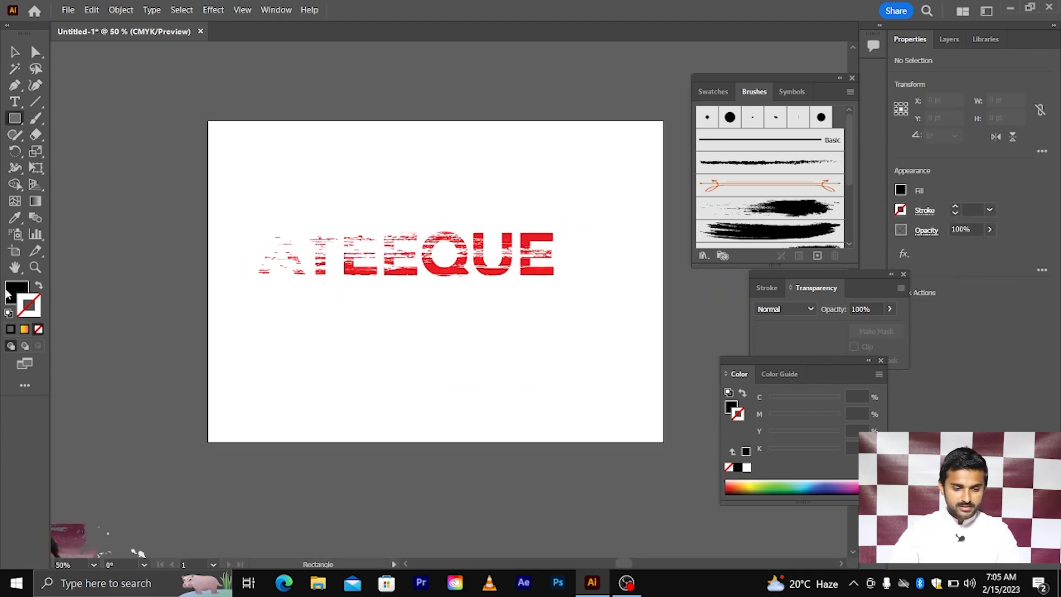
mouse_move(208, 158)
left_mouse_down()
mouse_move(604, 360)
mouse_move(636, 361)
left_mouse_up()
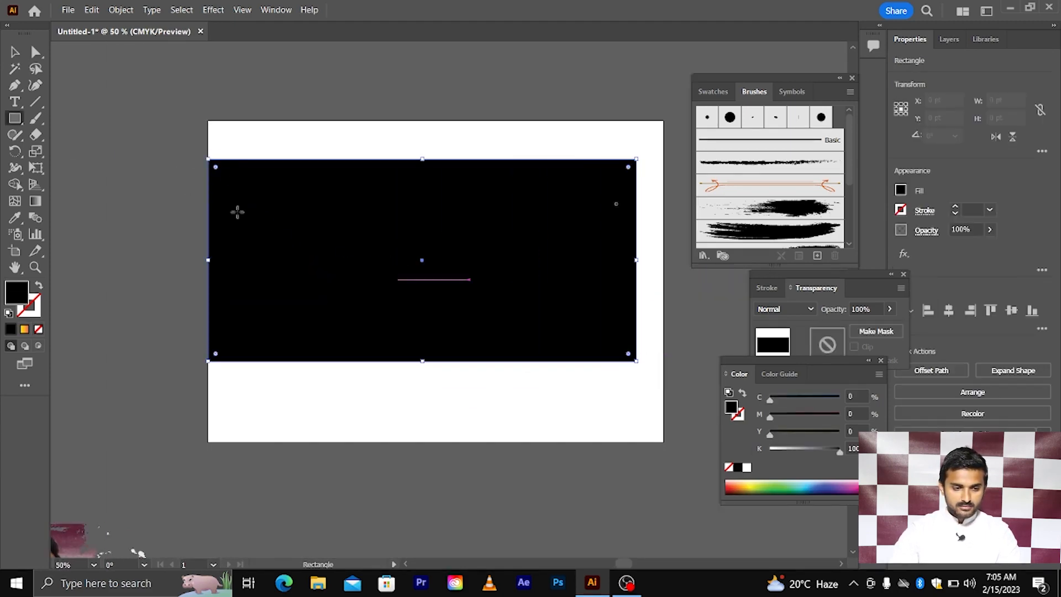
key("v")
right_click(338, 234)
mouse_move(381, 505)
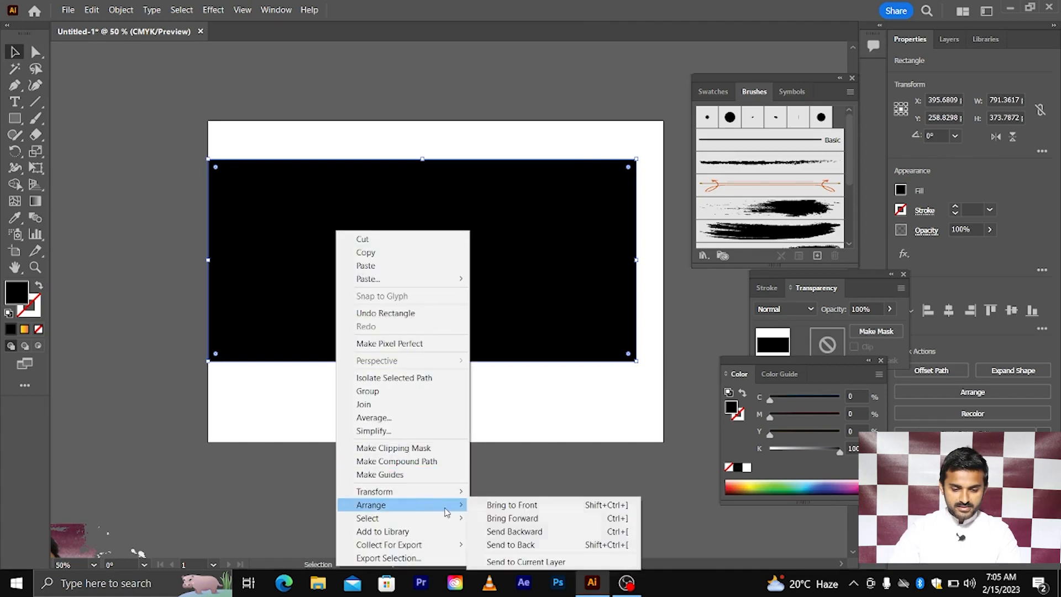
left_click(539, 545)
left_click(489, 491)
scroll(265, 239, "up", 4)
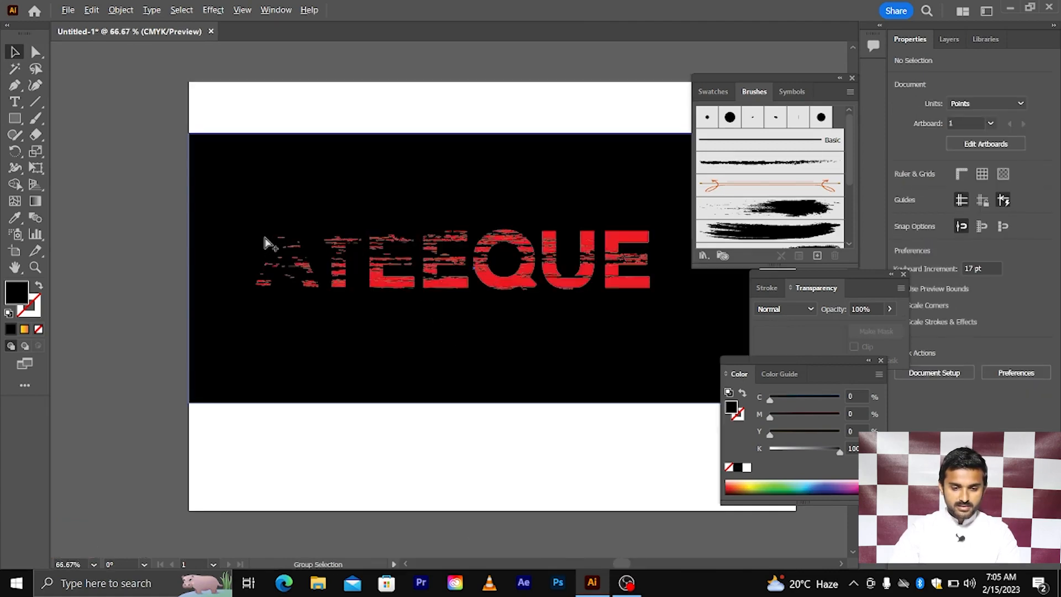
scroll(334, 308, "down", 4)
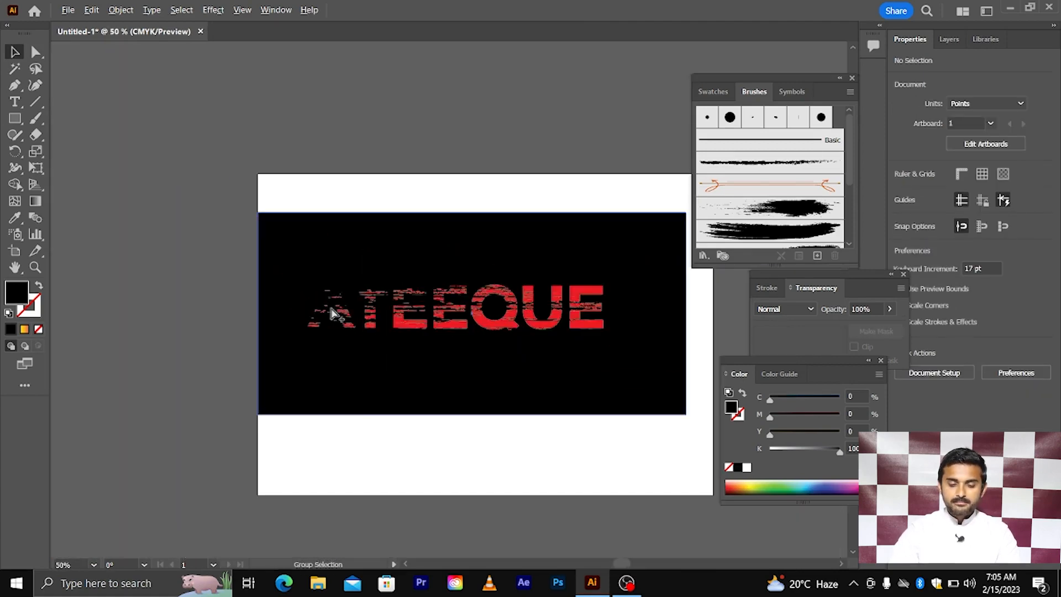
scroll(333, 313, "down", 2)
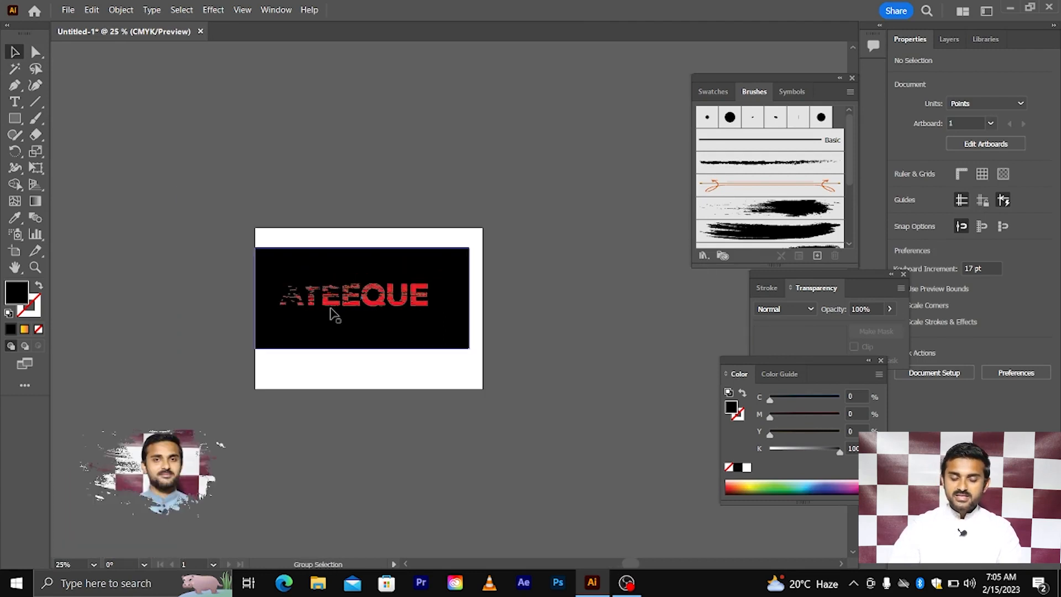
scroll(335, 315, "up", 2)
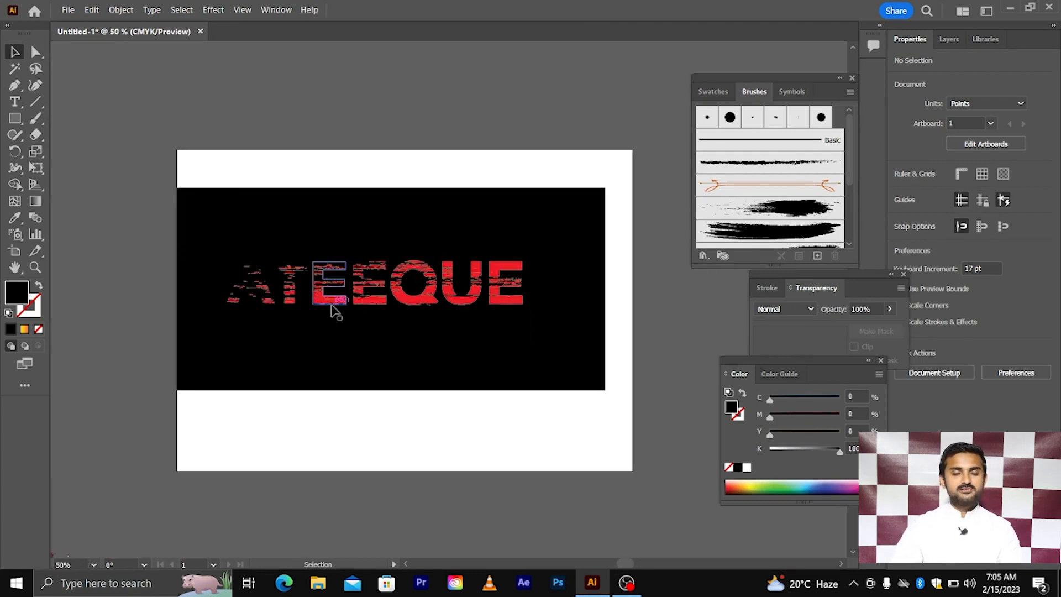